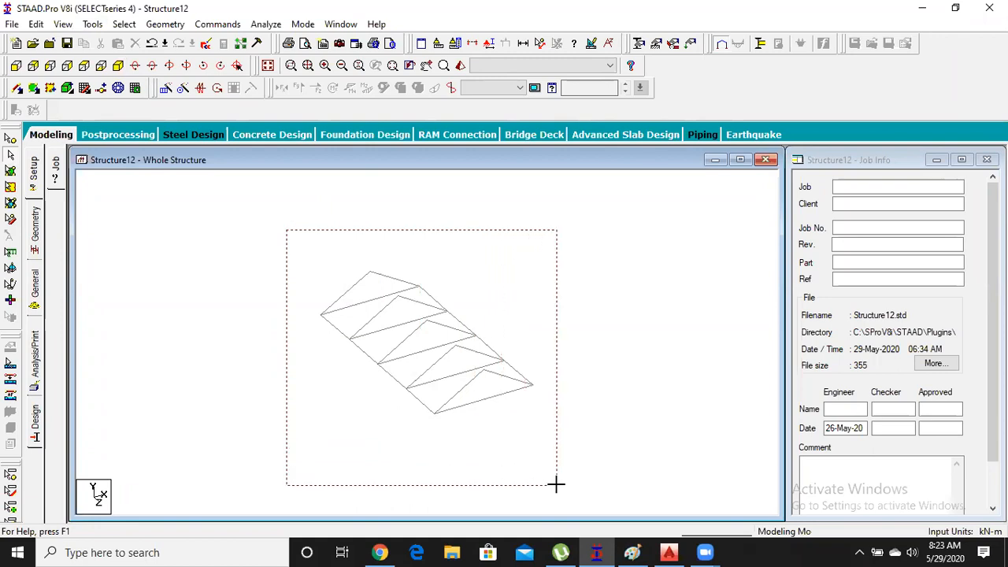
# Delete all the existing truss beams of the structure
pyautogui.press('Delete')
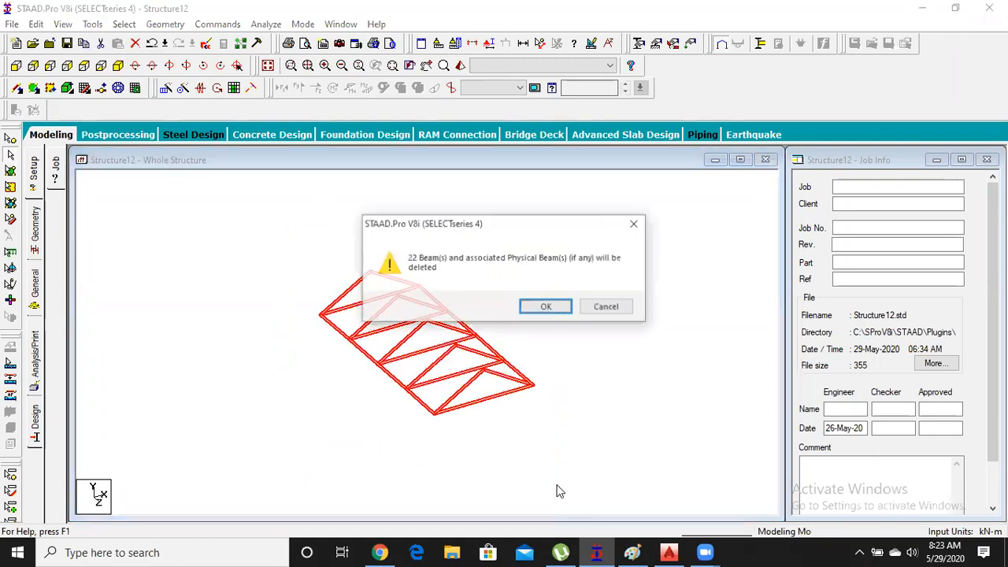
pyautogui.press('Return')
pyautogui.press('Return')
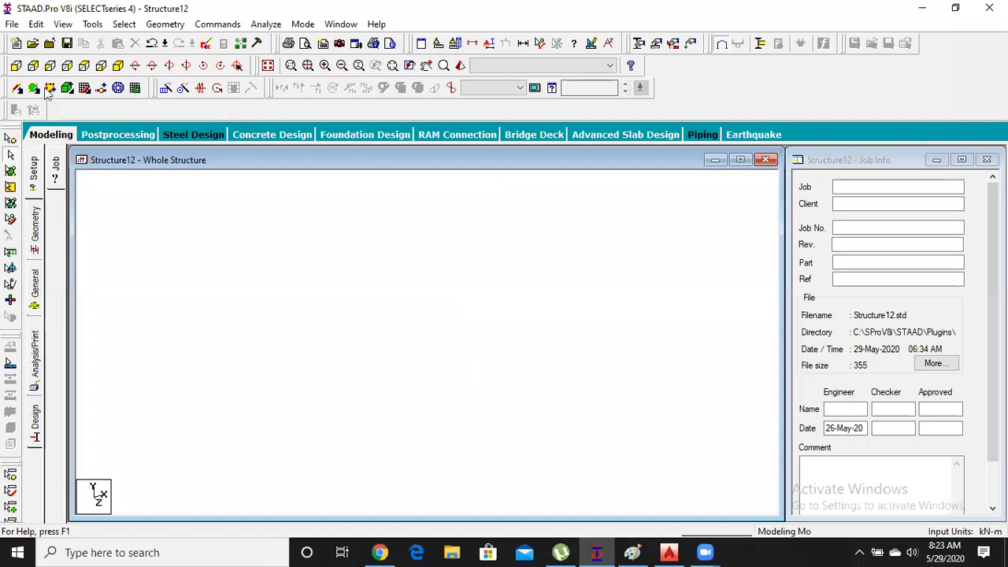
# Draw a vertical column 4 m high on the default linear snap grid, starting at the grid origin
pyautogui.click(84, 87)
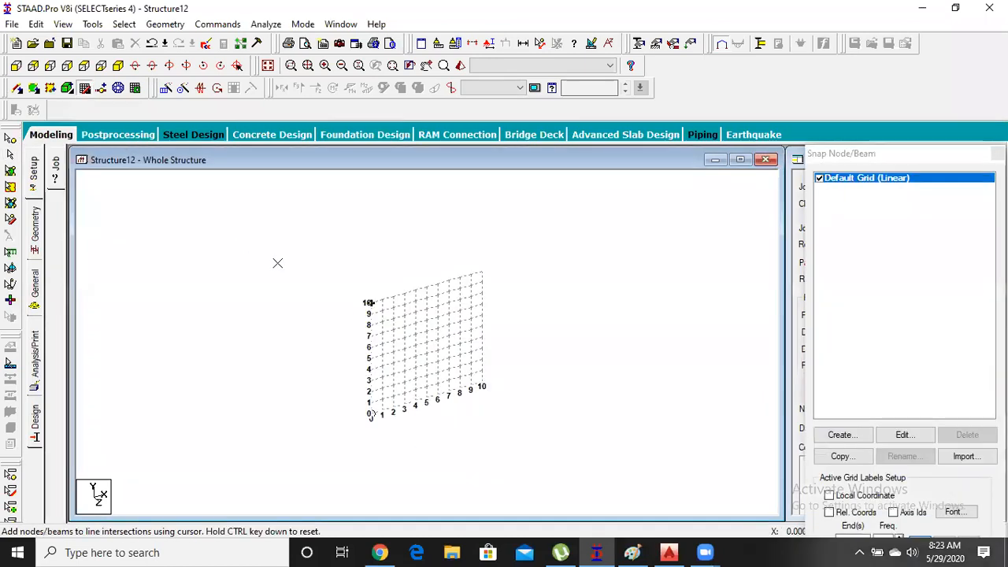
pyautogui.scroll(3, 436, 409)
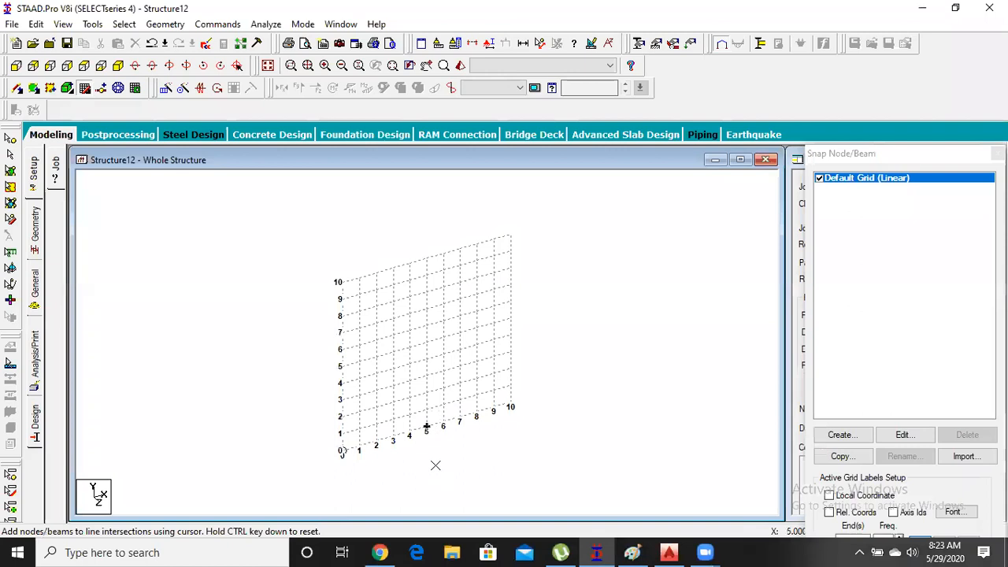
pyautogui.moveTo(434, 465); pyautogui.dragTo(425, 412, button='middle')
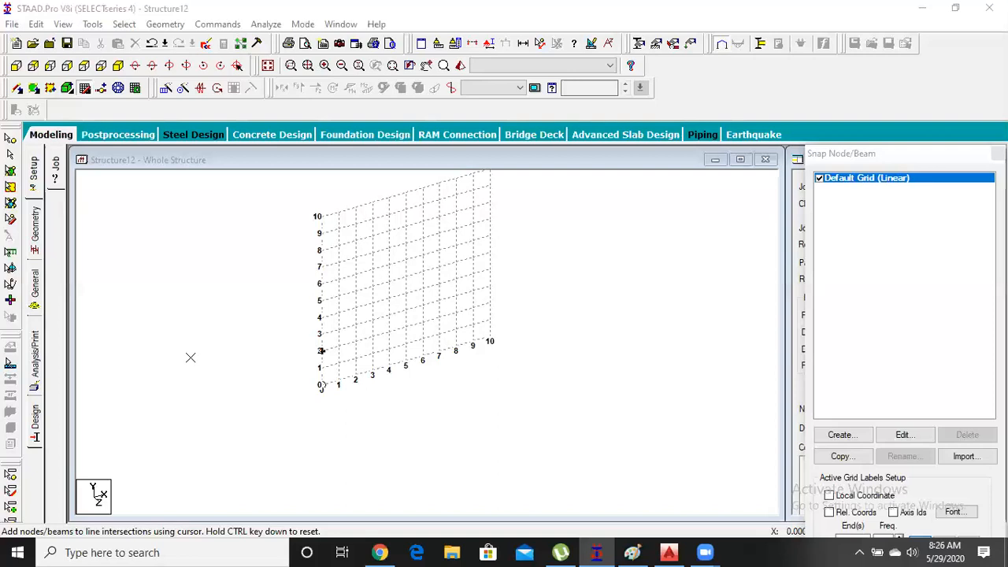
pyautogui.click(191, 357)
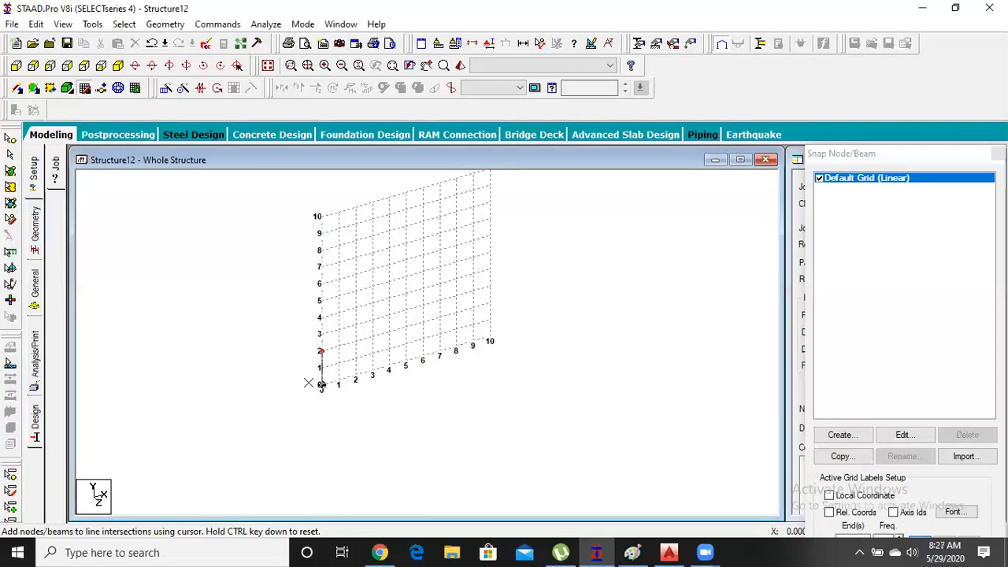
pyautogui.click(321, 384)
pyautogui.click(322, 384)
pyautogui.click(321, 316)
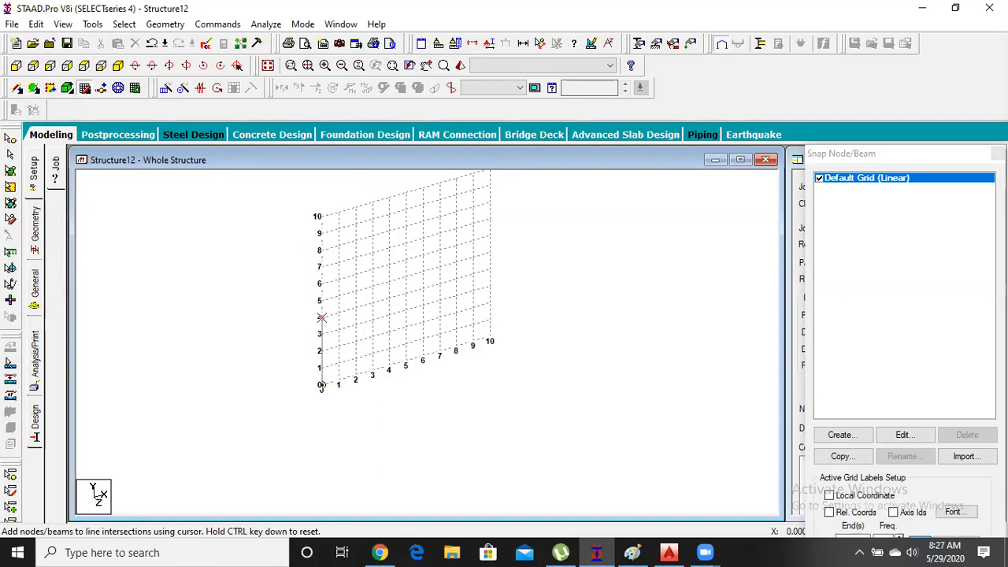
pyautogui.press('Escape')
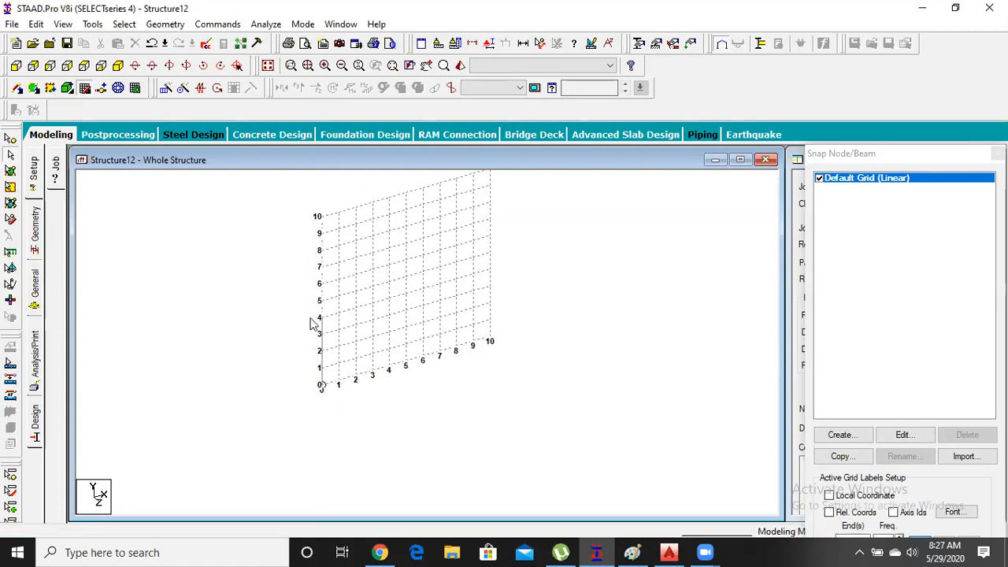
# Repeat the column once along global X with 5 m spacing using Translational Repeat with linked steps
pyautogui.moveTo(296, 298); pyautogui.dragTo(347, 417)
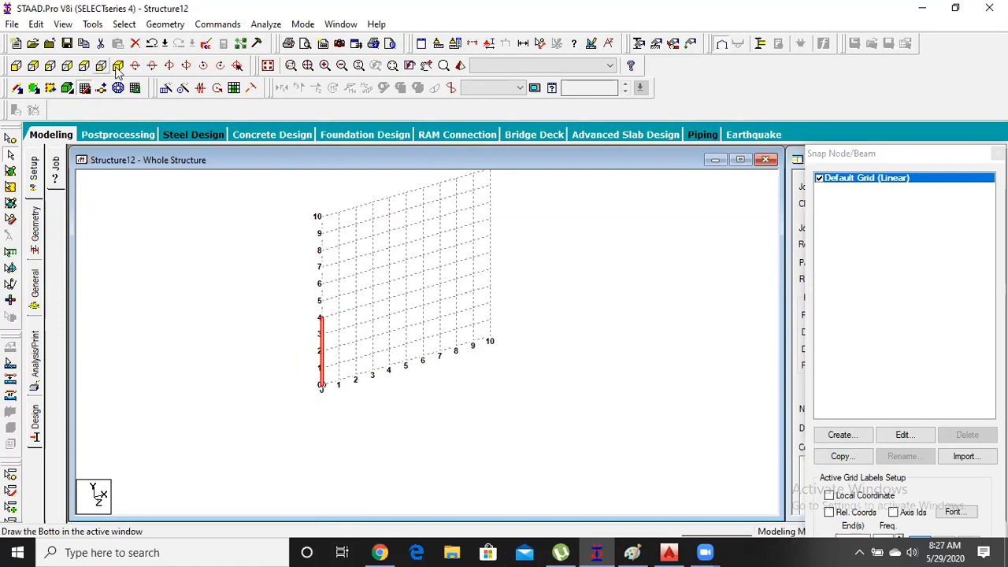
pyautogui.click(165, 88)
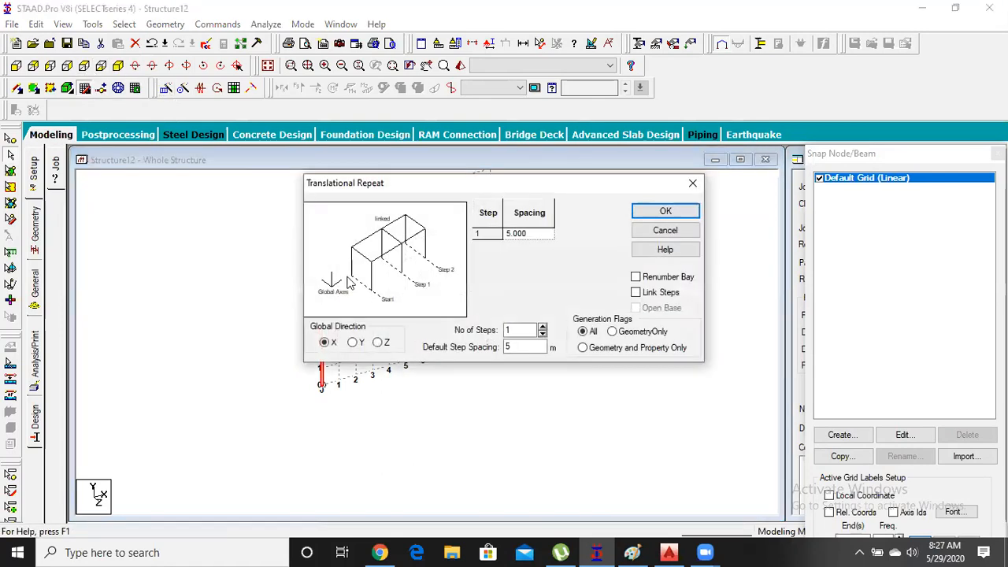
pyautogui.click(521, 347)
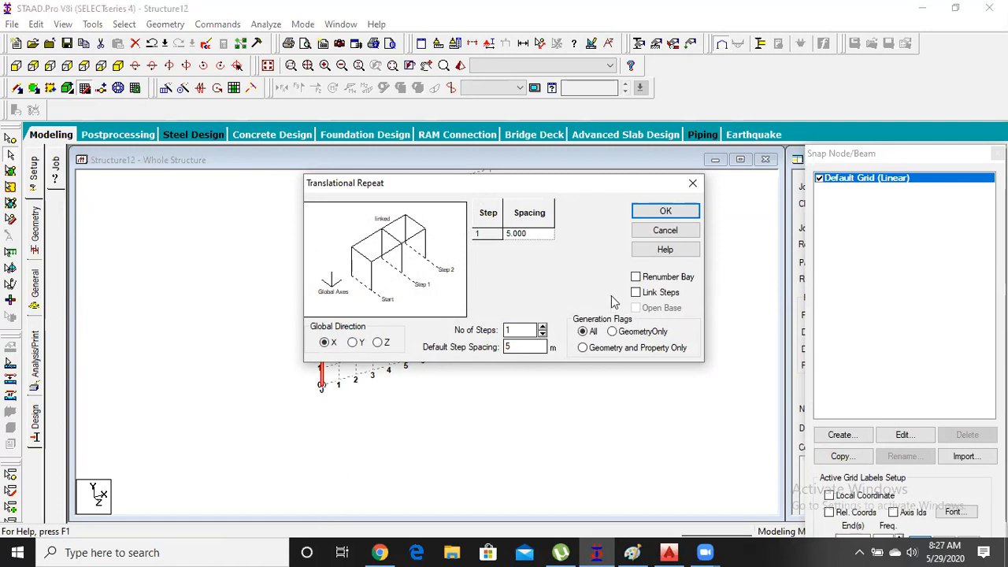
pyautogui.click(665, 211)
pyautogui.click(501, 305)
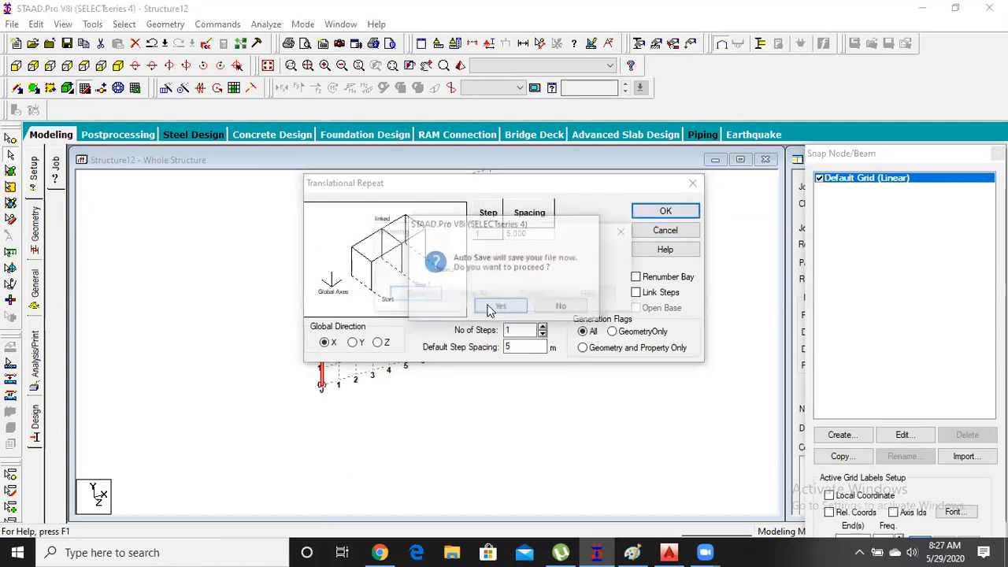
pyautogui.click(419, 296)
pyautogui.click(636, 293)
pyautogui.click(666, 213)
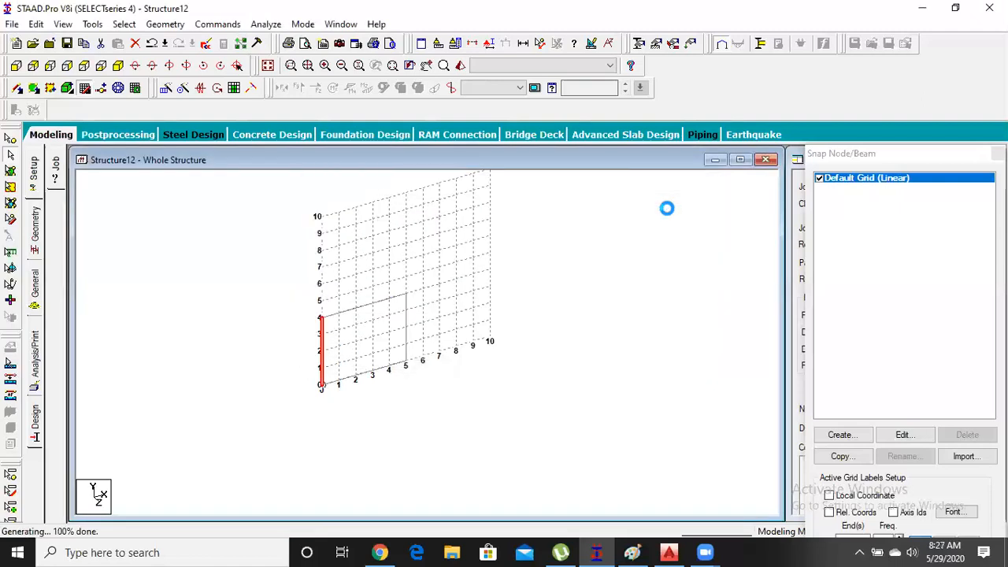
# Delete the horizontal beam joining the bases of the two columns
pyautogui.click(371, 379)
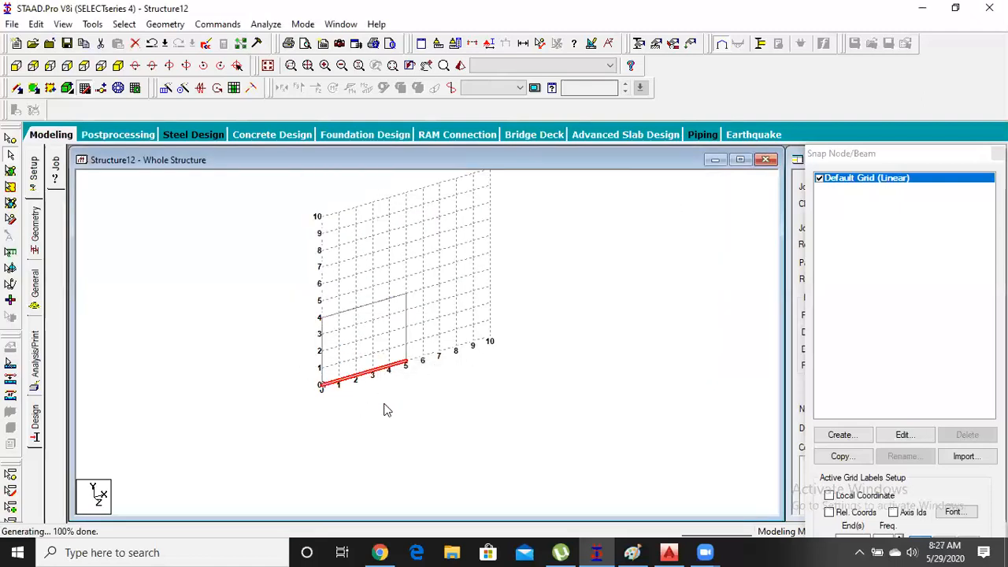
pyautogui.press('Delete')
pyautogui.press('Return')
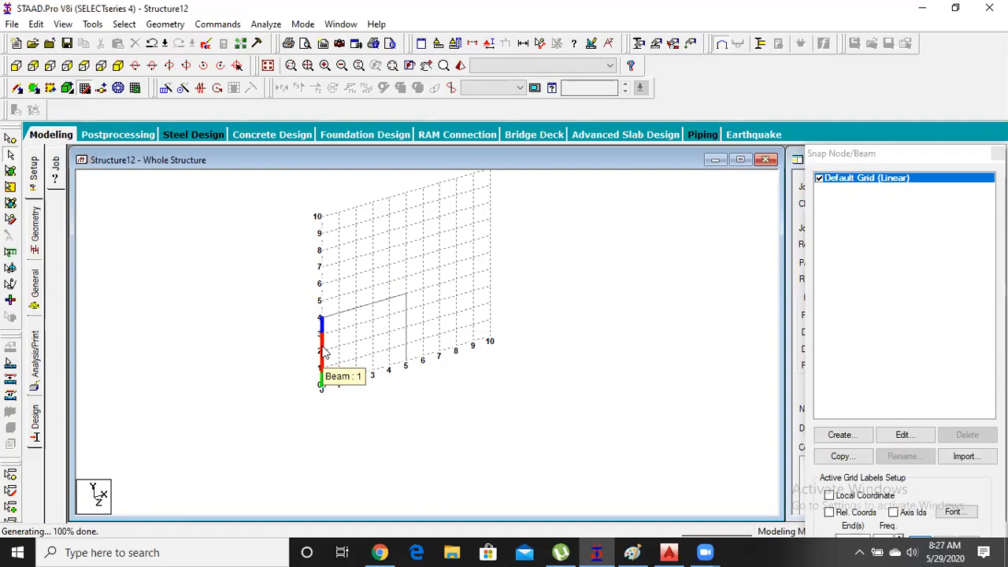
# Define a rectangular concrete section with YD 1 m and ZD 0.23 m and add it to the property list
pyautogui.click(35, 292)
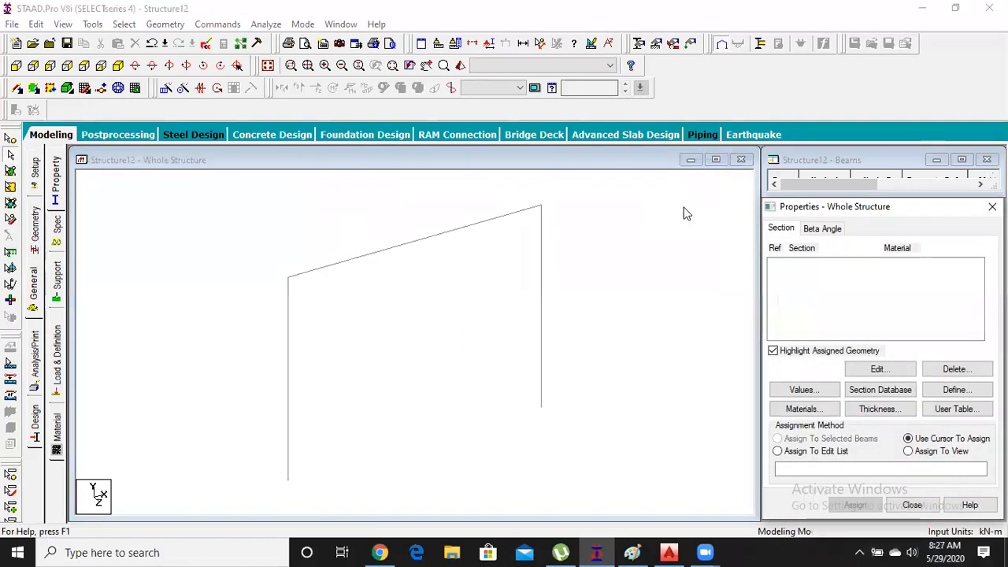
pyautogui.click(939, 387)
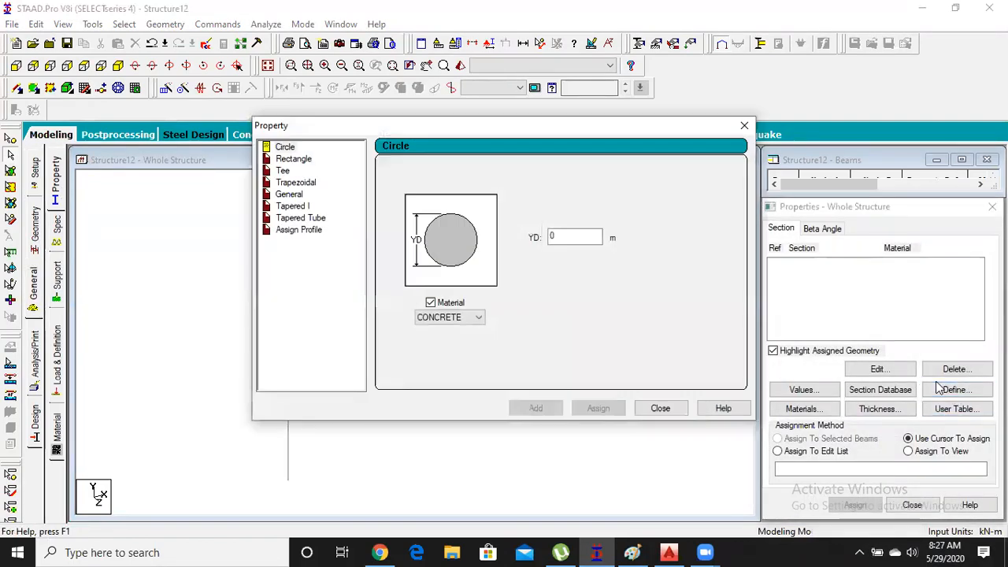
pyautogui.click(292, 159)
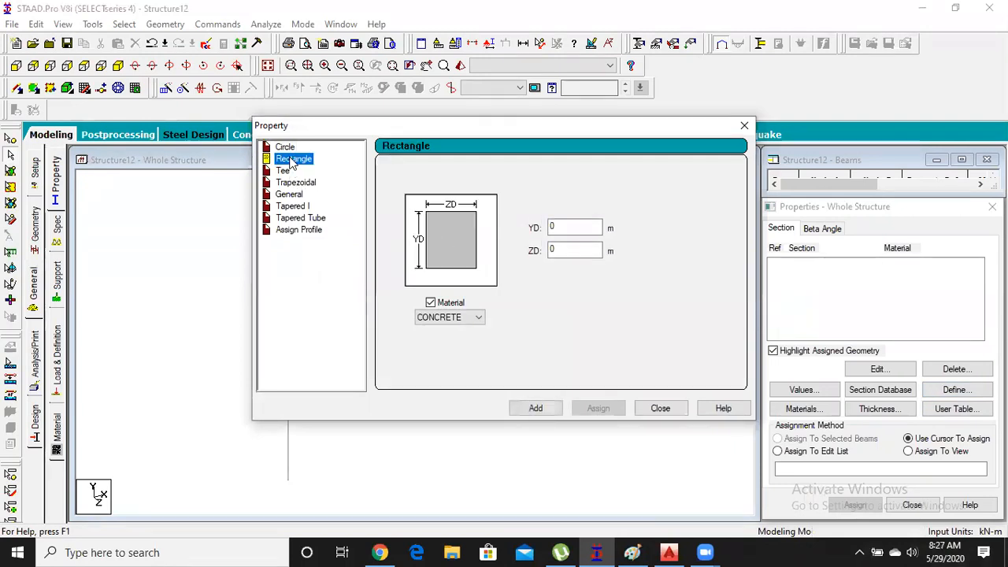
pyautogui.doubleClick(565, 228)
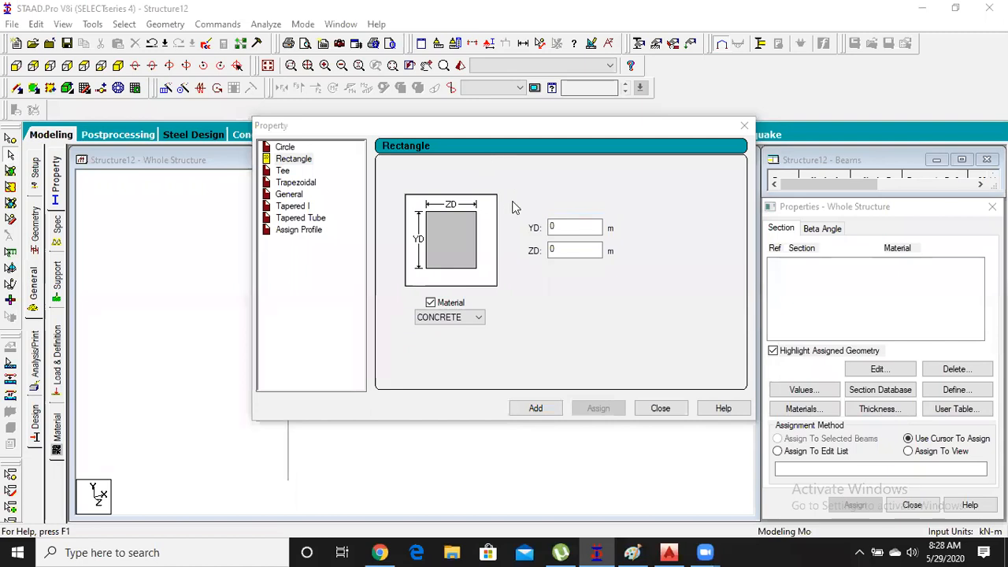
pyautogui.click(571, 252)
pyautogui.write('0.')
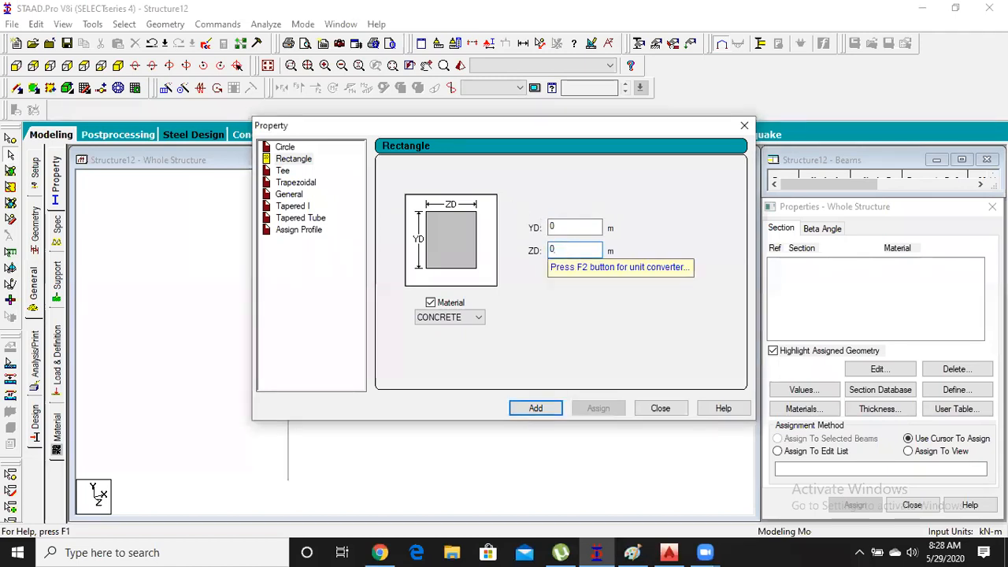
pyautogui.write('23')
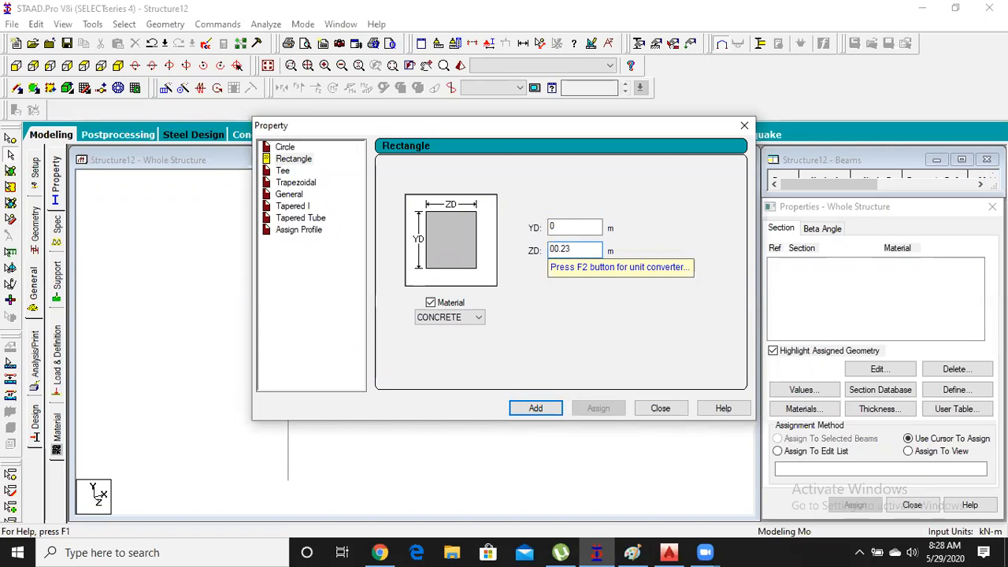
pyautogui.write('.')
pyautogui.doubleClick(564, 226)
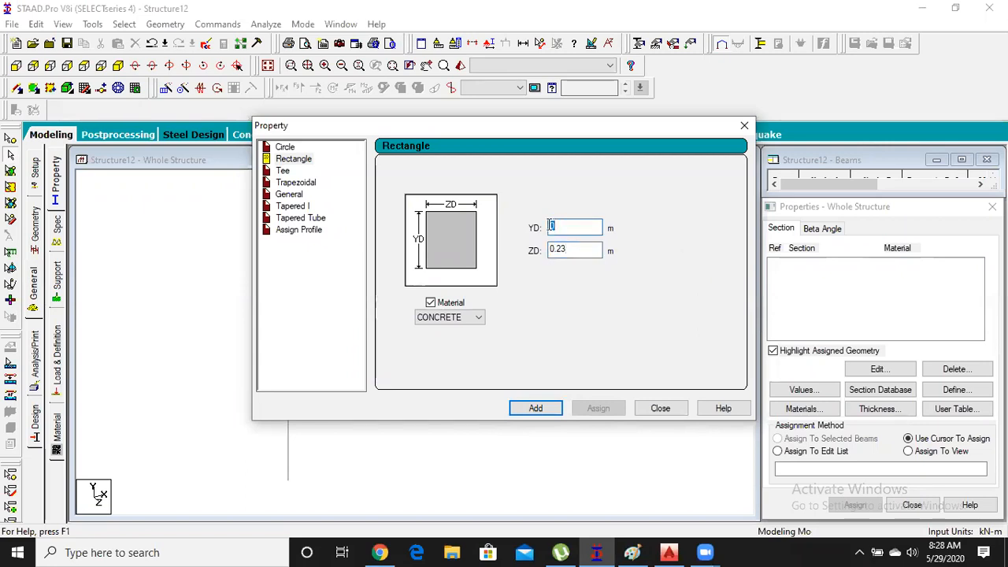
pyautogui.write('1')
pyautogui.click(536, 411)
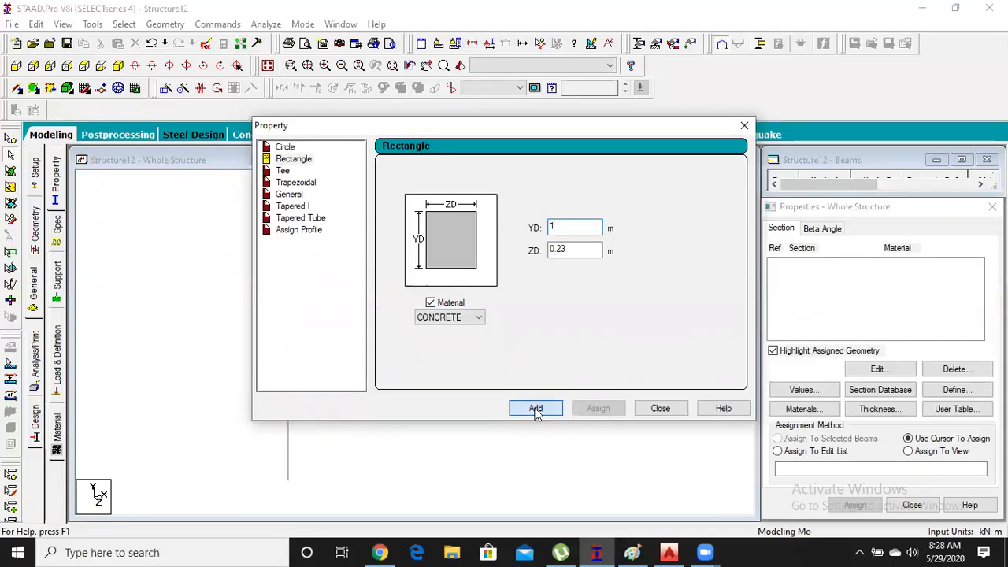
# Add a second rectangular concrete section with YD 0.23 m and ZD 0.23 m, then finish defining sections
pyautogui.doubleClick(572, 227)
pyautogui.write('0.23')
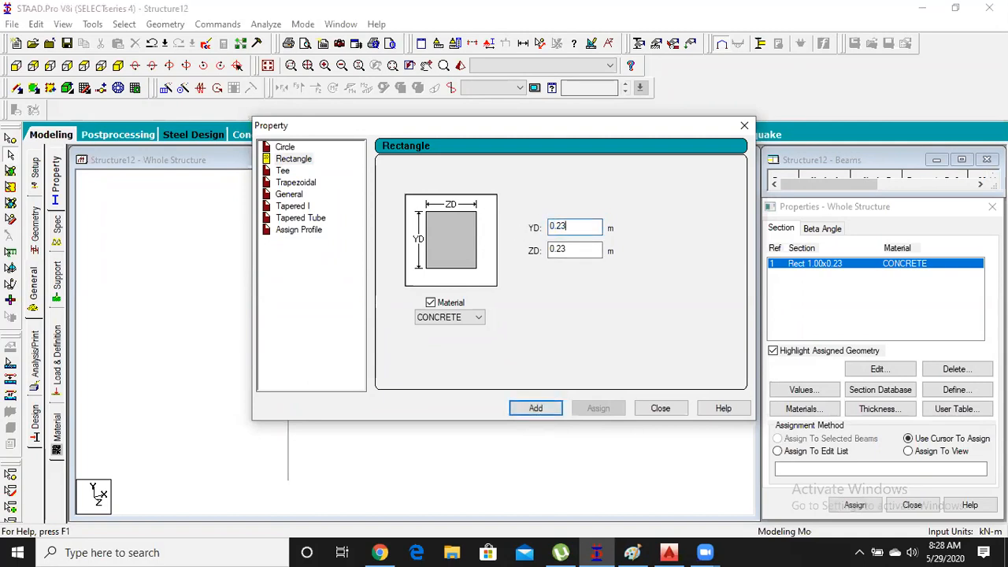
pyautogui.click(544, 408)
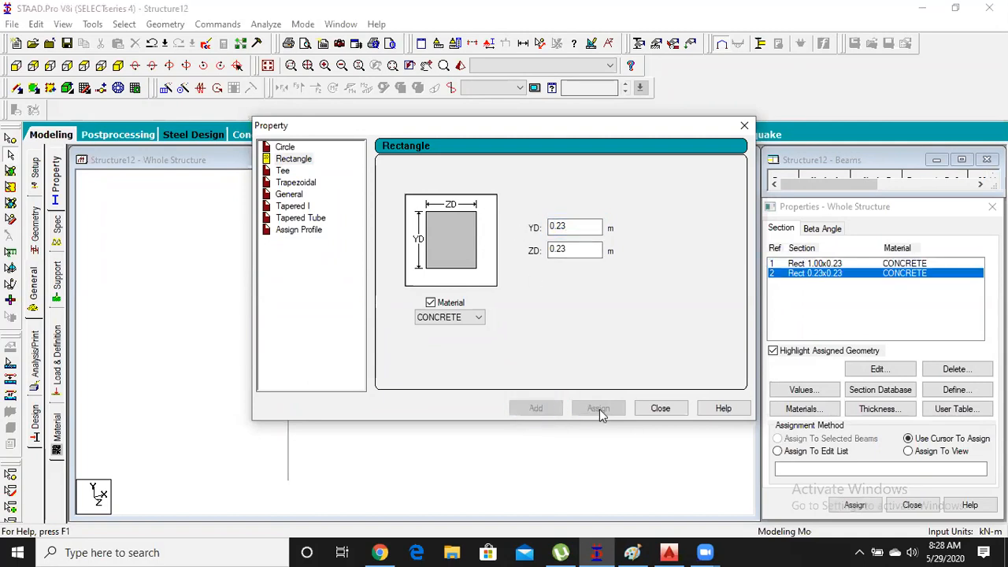
pyautogui.click(659, 410)
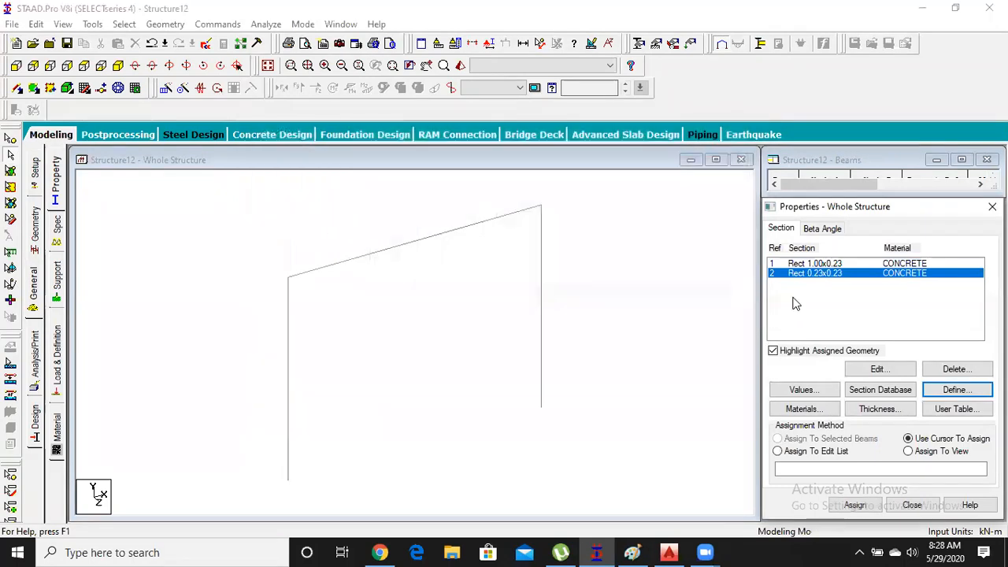
# Assign the Rect 0.23x0.23 concrete section to both columns as selected beams
pyautogui.click(289, 360)
pyautogui.moveTo(525, 337); pyautogui.dragTo(583, 390)
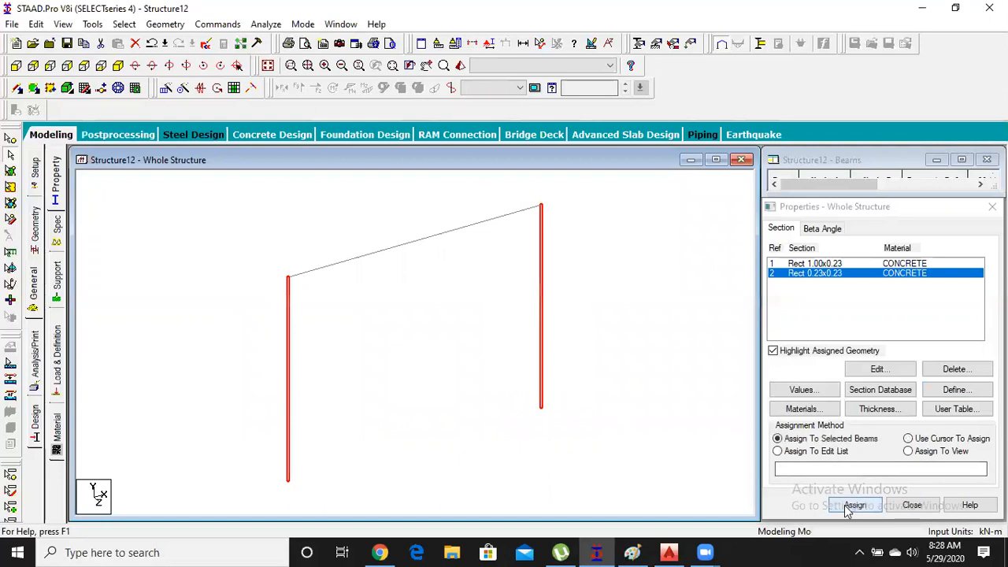
pyautogui.click(871, 505)
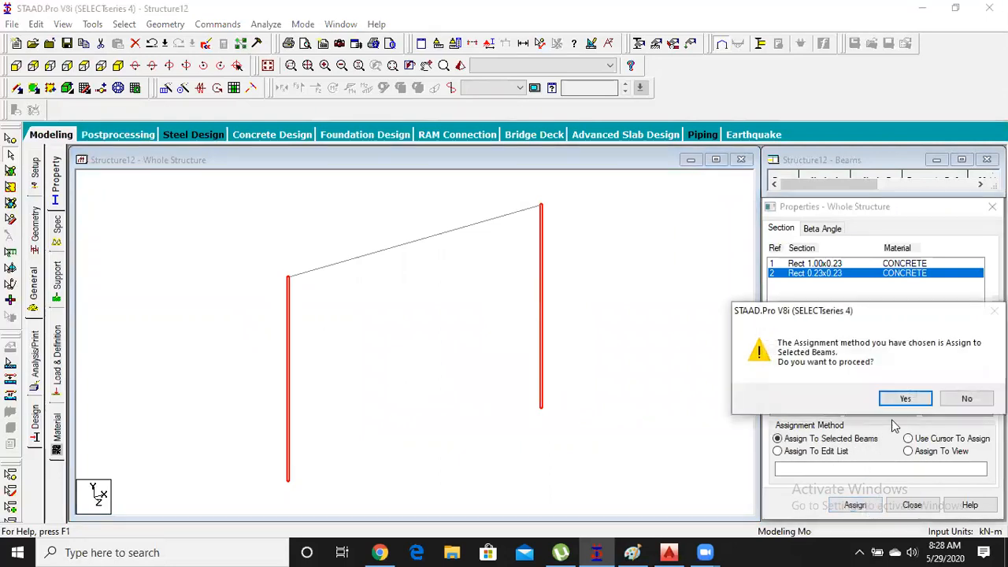
pyautogui.click(905, 399)
# Assign the Rect 1.00x0.23 concrete section to the horizontal beam connecting the column tops
pyautogui.click(818, 264)
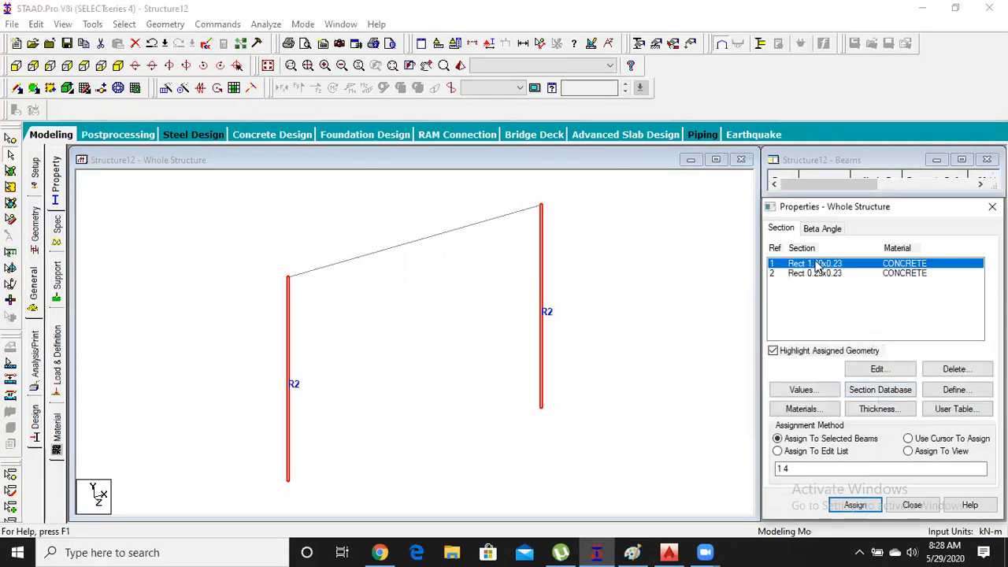
pyautogui.click(441, 235)
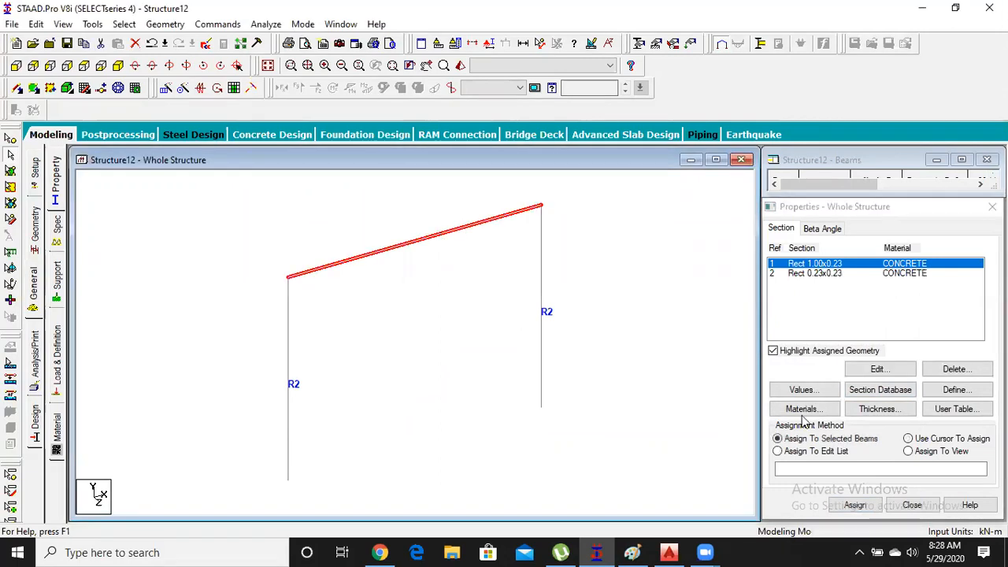
pyautogui.click(856, 504)
pyautogui.click(905, 398)
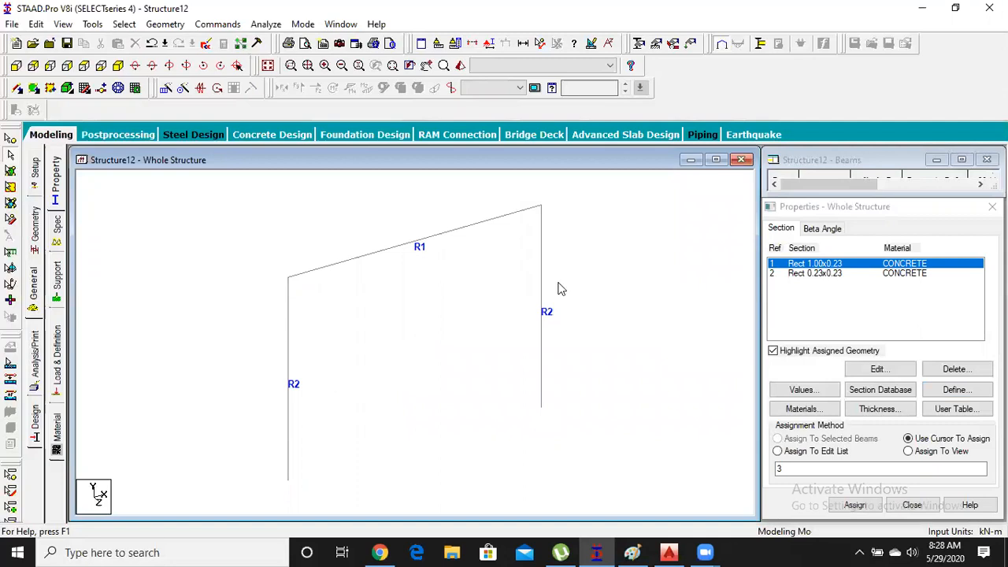
# Inspect the frame's beam and column sections in the 3D rendered view, then close that view
pyautogui.click(461, 66)
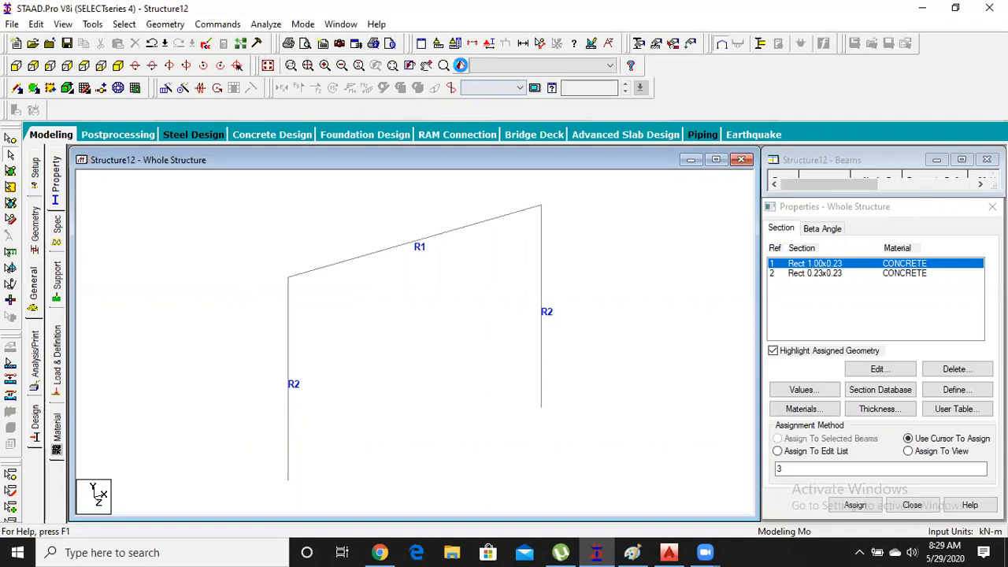
pyautogui.moveTo(567, 276); pyautogui.dragTo(403, 194)
pyautogui.moveTo(378, 288); pyautogui.dragTo(437, 319)
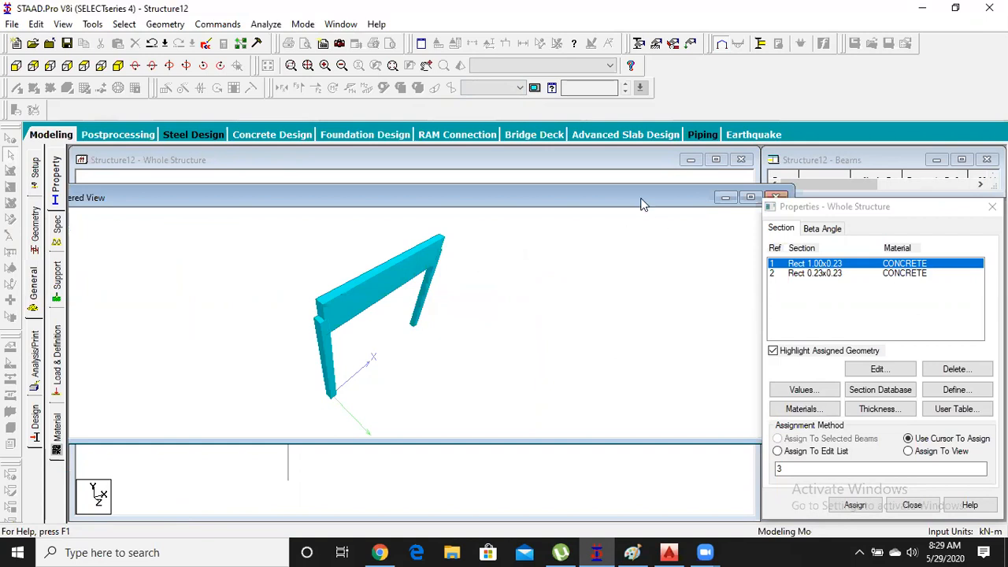
pyautogui.moveTo(633, 203); pyautogui.dragTo(574, 207)
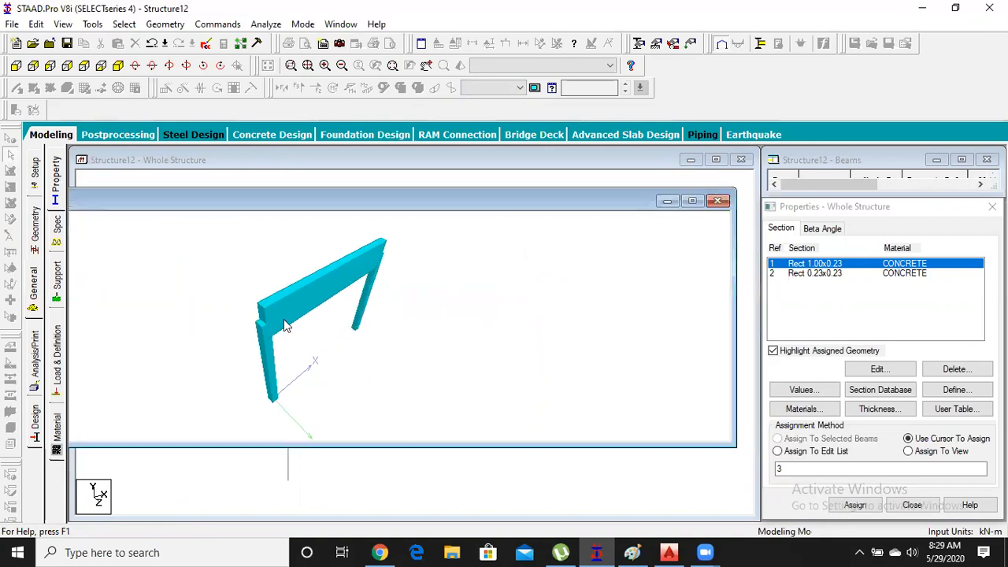
pyautogui.click(718, 201)
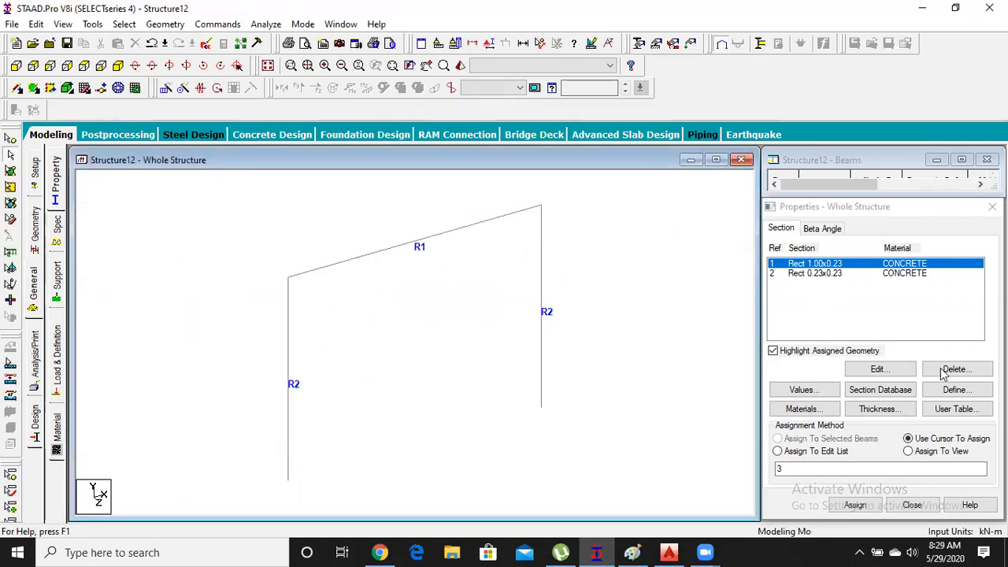
# Change the horizontal beam's Rect 1.00x0.23 concrete section to YD 0.23 m and ZD 1 m
pyautogui.click(880, 369)
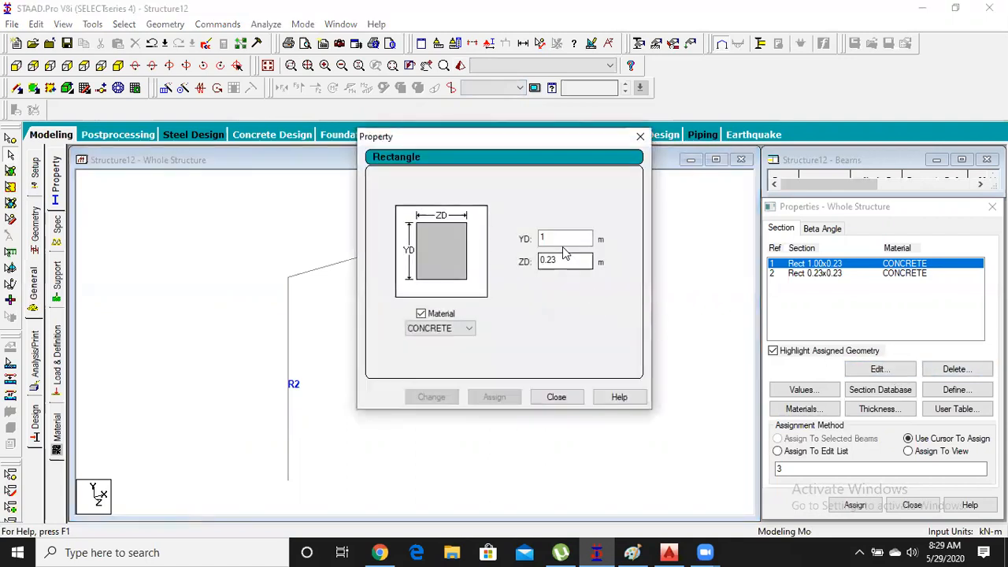
pyautogui.moveTo(569, 260); pyautogui.dragTo(476, 265)
pyautogui.write('1')
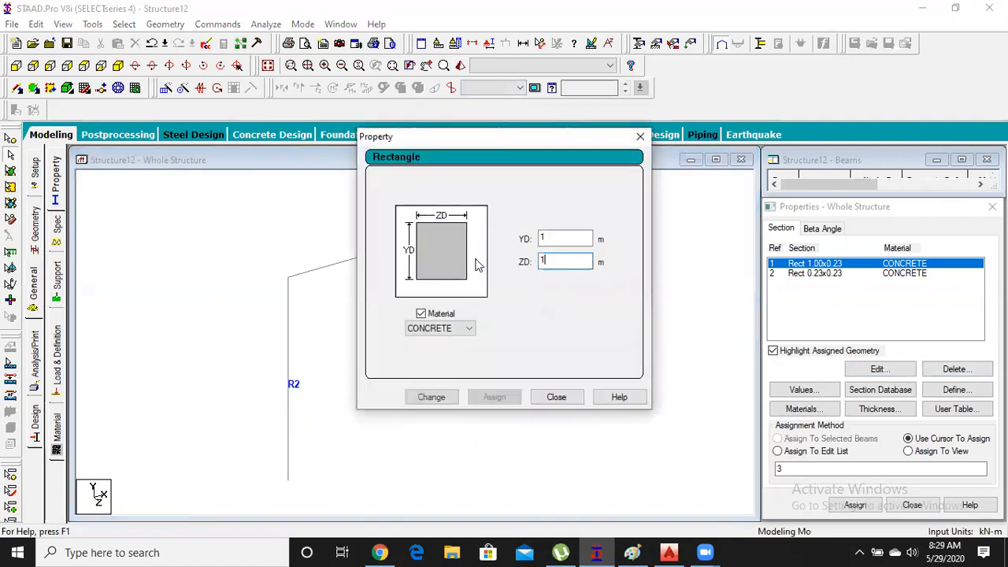
pyautogui.moveTo(556, 237); pyautogui.dragTo(512, 239)
pyautogui.write('0.23')
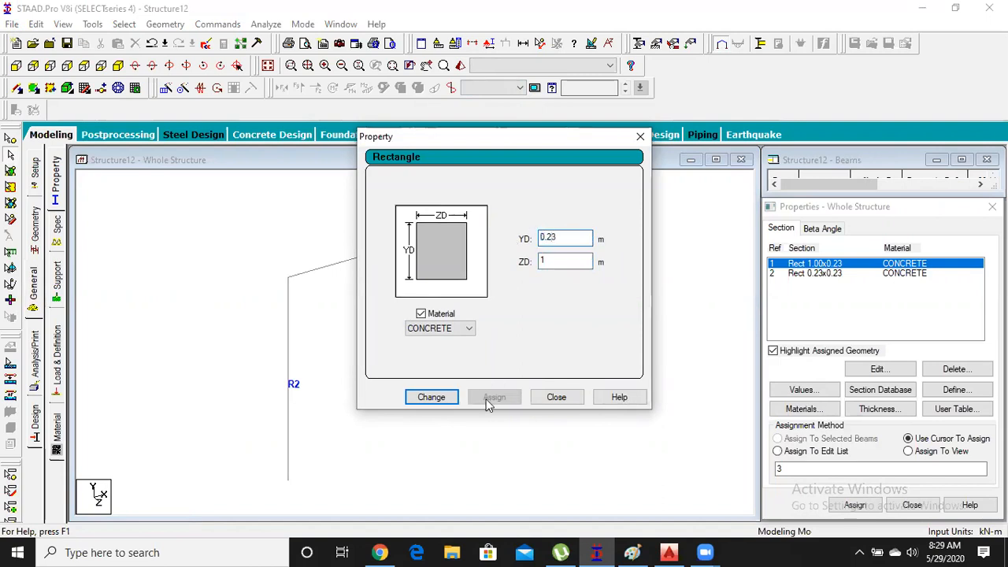
pyautogui.click(424, 400)
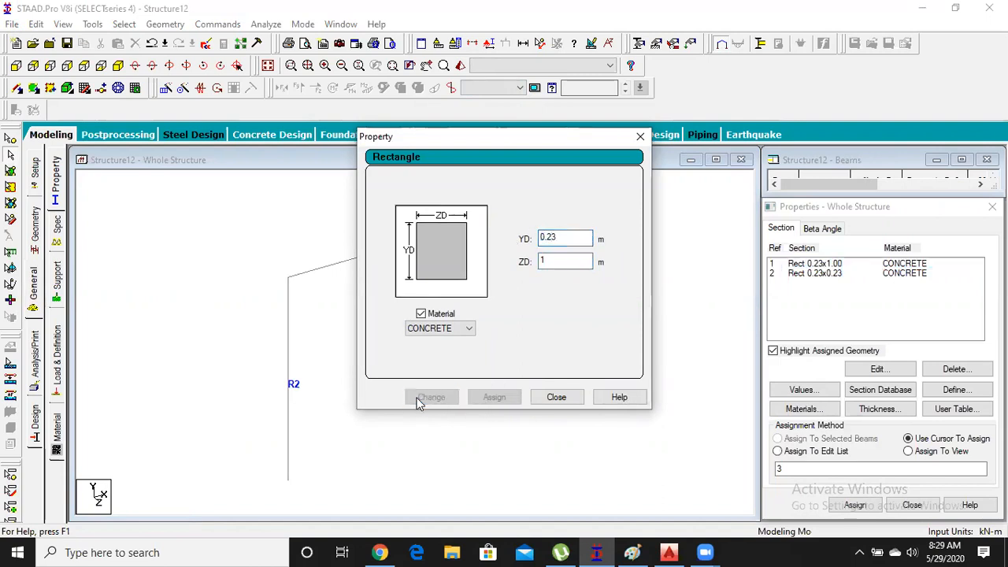
pyautogui.click(556, 397)
# Examine the resized beam on its columns in the 3D rendered view, then close that view
pyautogui.click(460, 68)
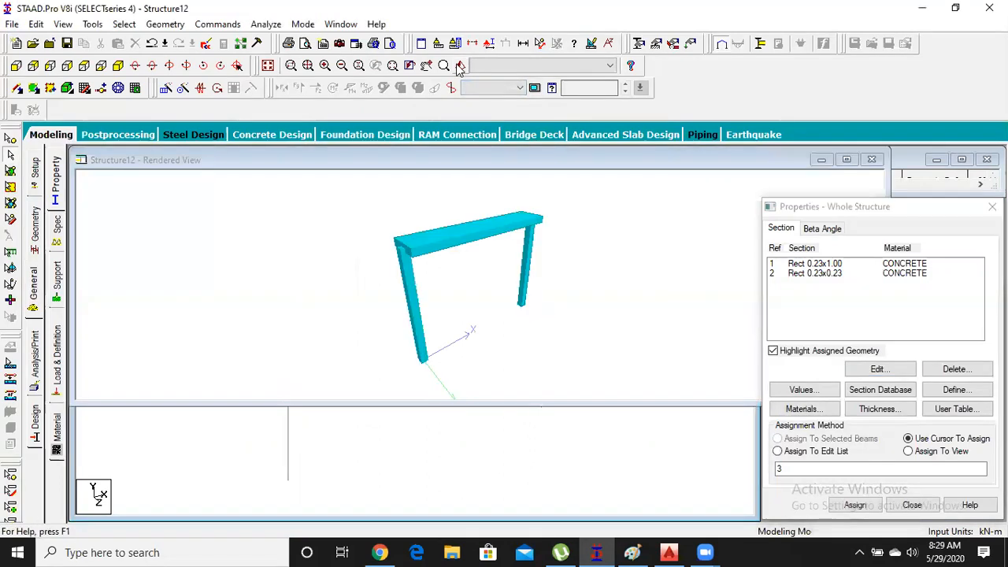
pyautogui.moveTo(483, 310)
pyautogui.mouseDown()
pyautogui.moveTo(508, 355)
pyautogui.moveTo(441, 278)
pyautogui.moveTo(495, 334)
pyautogui.moveTo(470, 308)
pyautogui.moveTo(481, 312)
pyautogui.mouseUp()
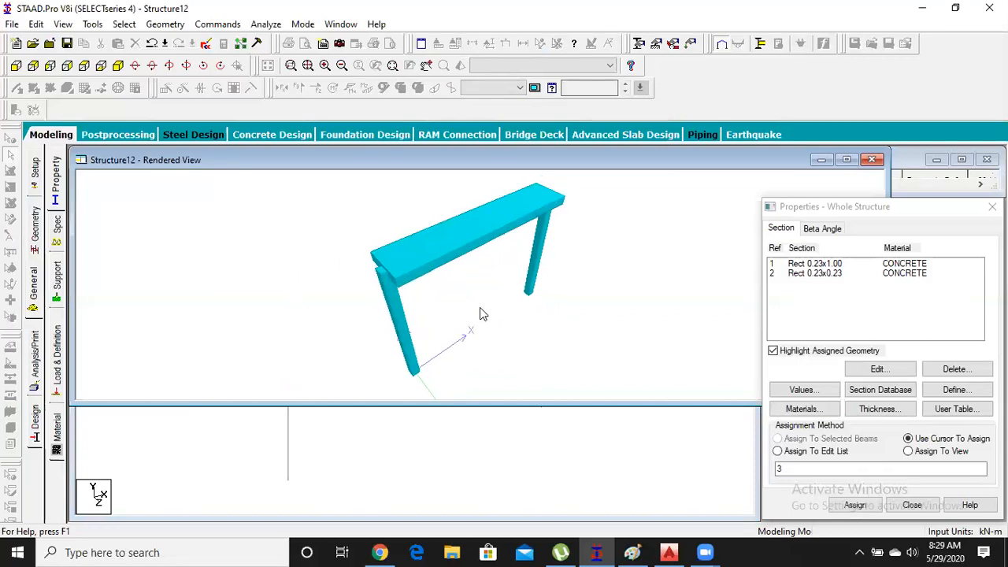
pyautogui.click(872, 160)
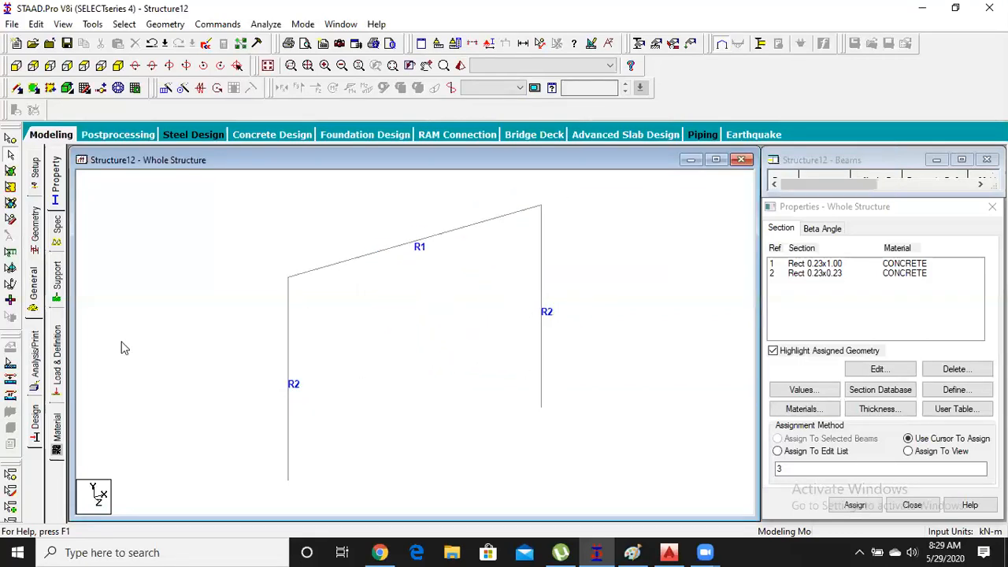
# Create a fixed support and select it in the support list for assignment
pyautogui.click(56, 284)
pyautogui.click(894, 397)
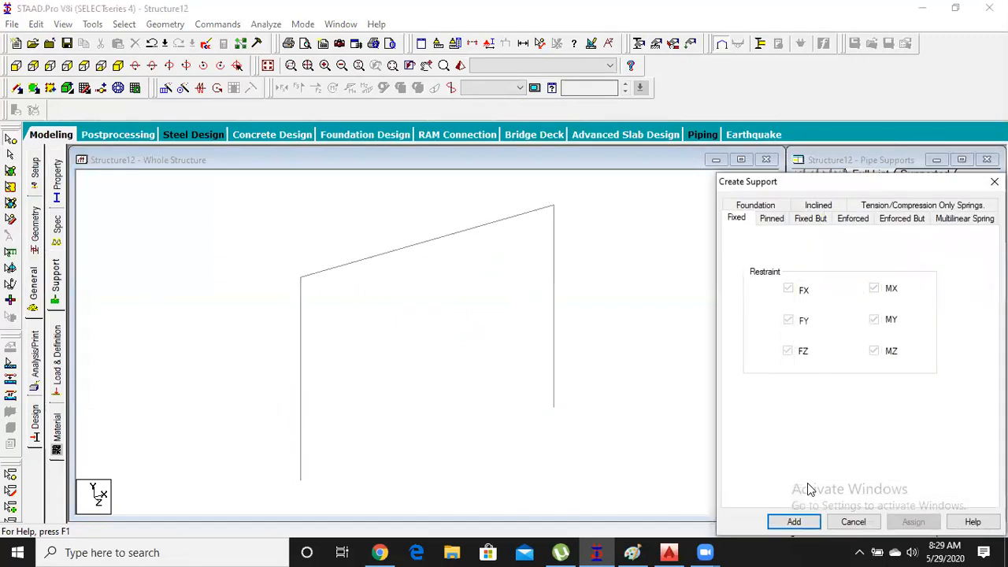
pyautogui.click(794, 522)
pyautogui.click(845, 307)
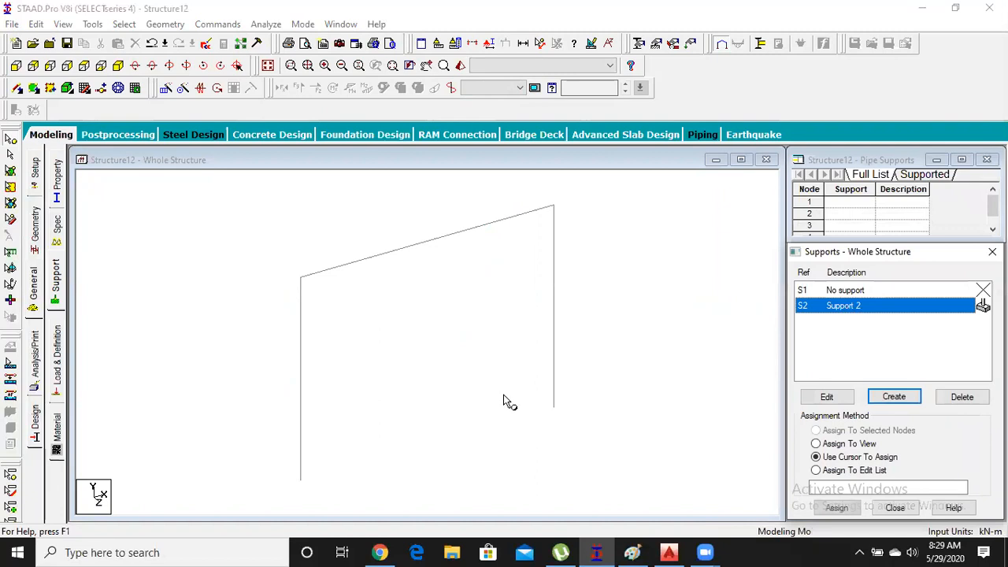
# Assign the fixed support to the base nodes of both columns as selected nodes
pyautogui.moveTo(262, 459); pyautogui.dragTo(327, 490)
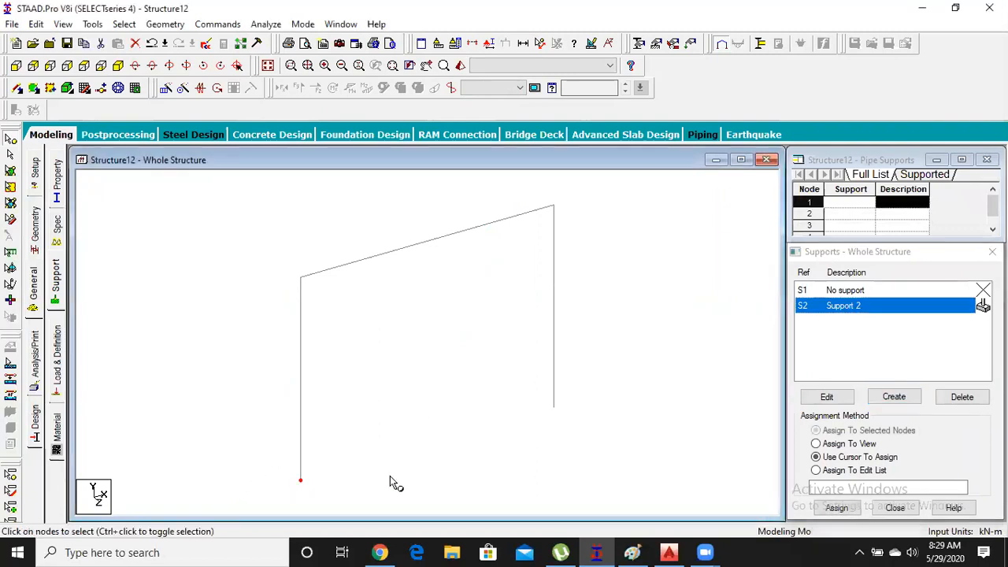
pyautogui.keyDown('ctrl'); pyautogui.moveTo(523, 381); pyautogui.dragTo(580, 437); pyautogui.keyUp('ctrl')
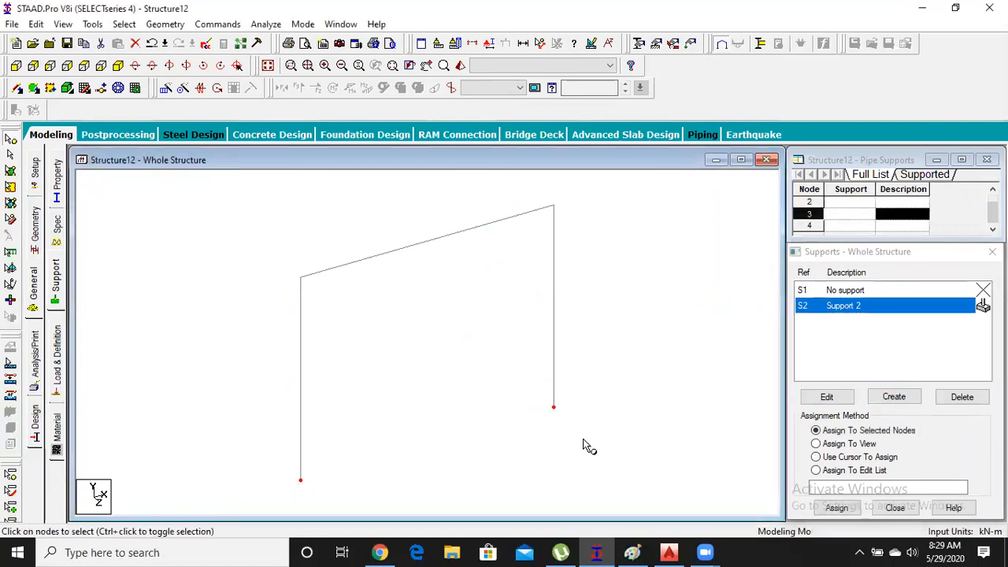
pyautogui.click(837, 508)
pyautogui.click(688, 371)
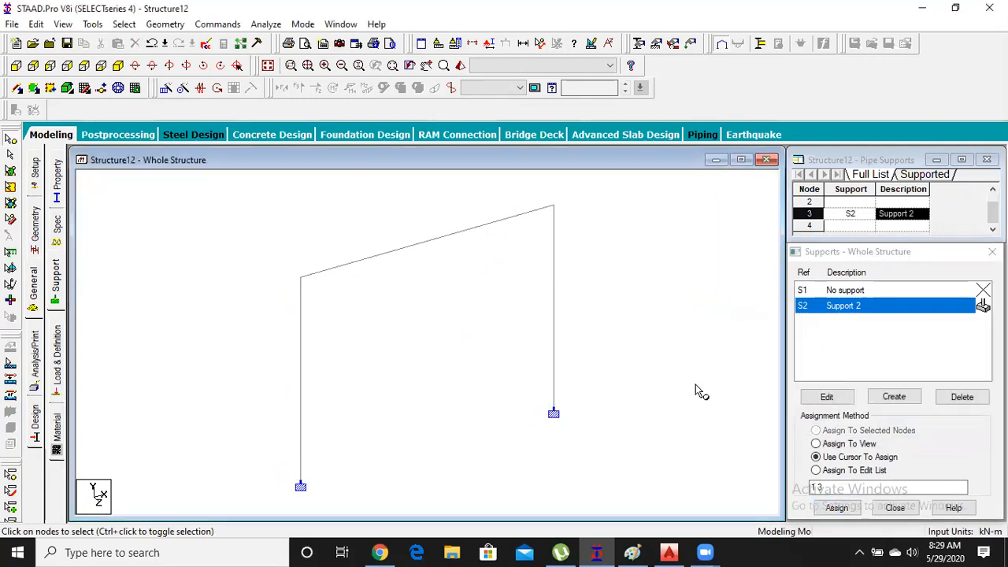
# Add primary load case 1 with loading type Dead and the title LOAD CASE 1
pyautogui.click(58, 358)
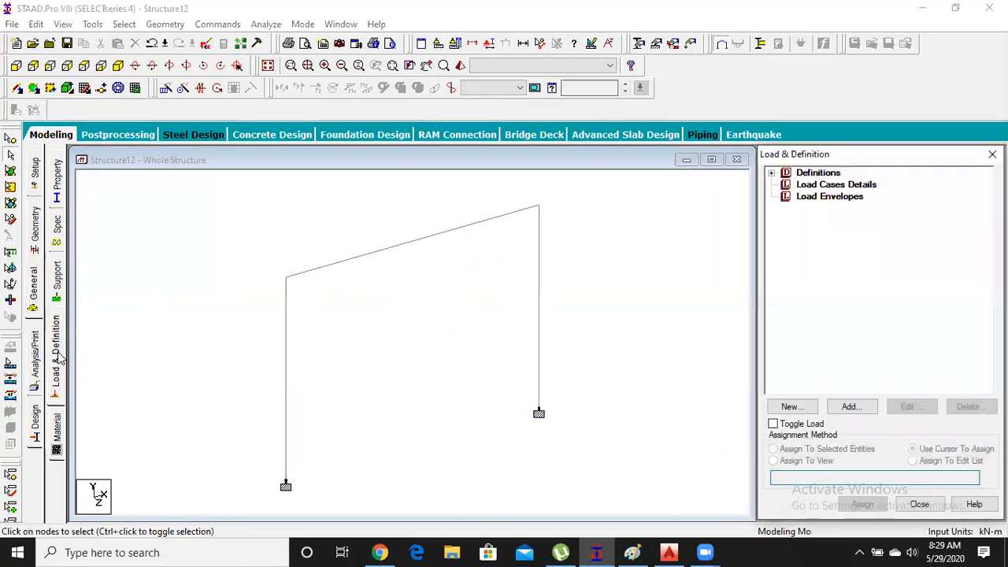
pyautogui.click(836, 187)
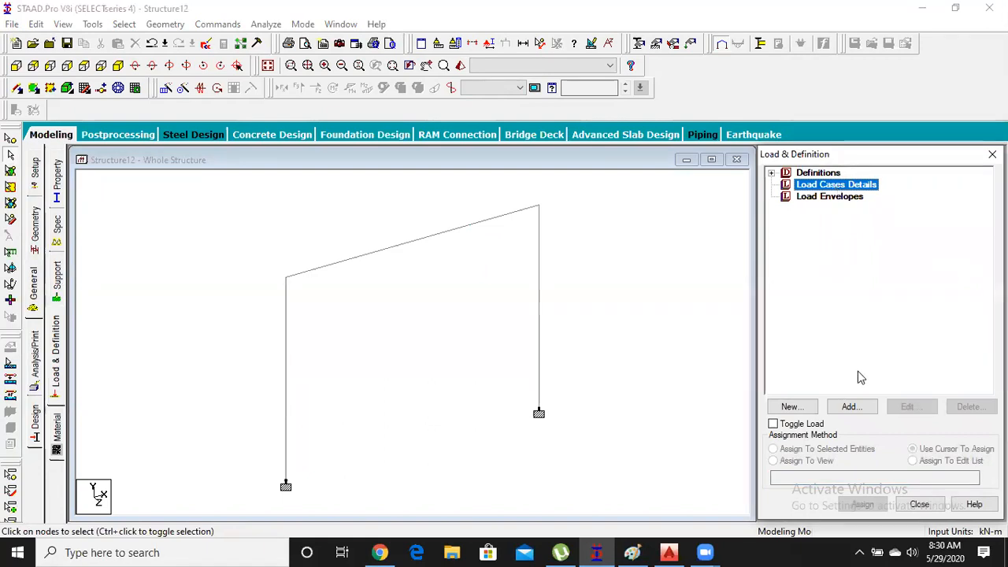
pyautogui.click(864, 407)
pyautogui.click(581, 193)
pyautogui.click(587, 210)
pyautogui.click(640, 432)
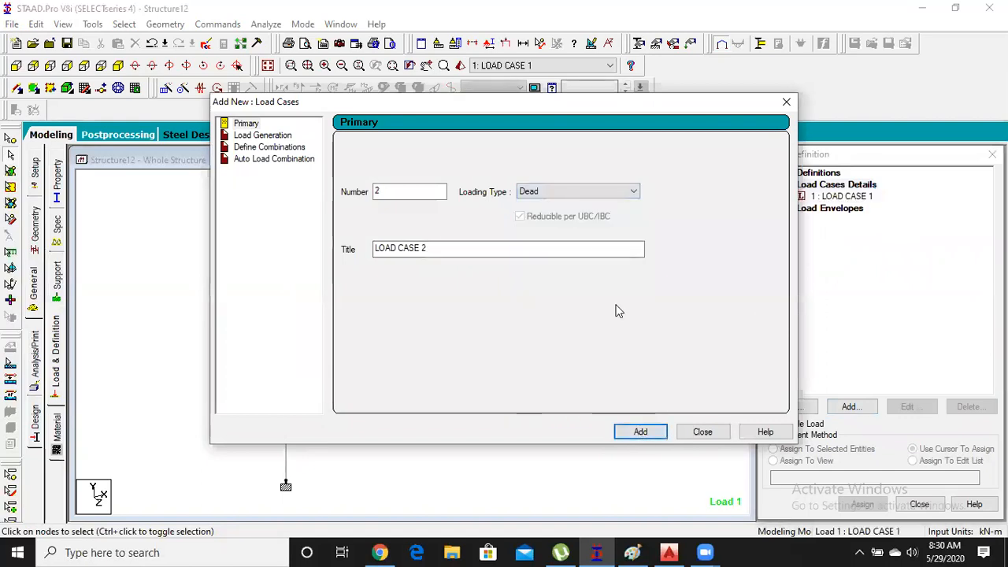
pyautogui.click(700, 432)
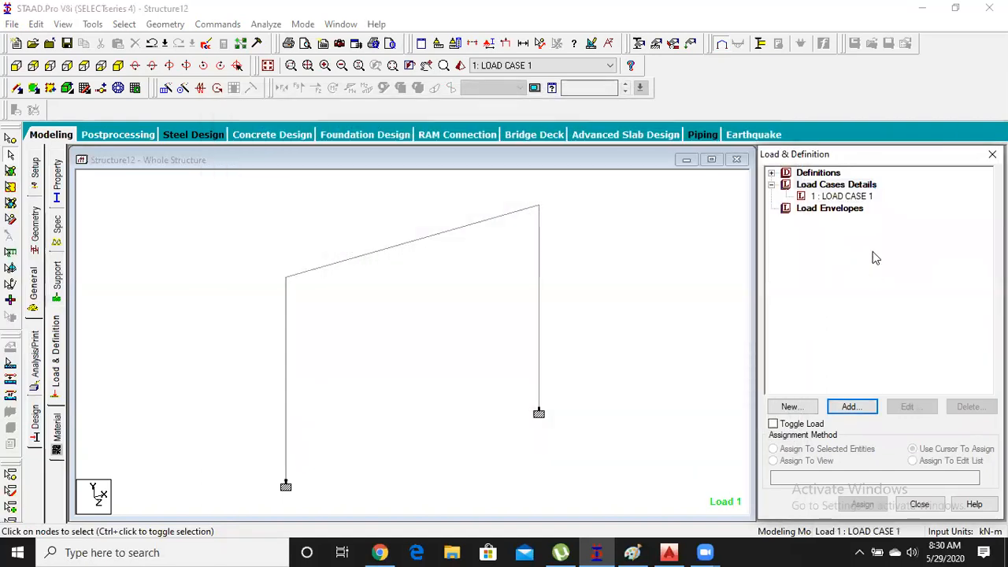
# Add a selfweight load in the Y direction with factor -1 to LOAD CASE 1
pyautogui.click(844, 197)
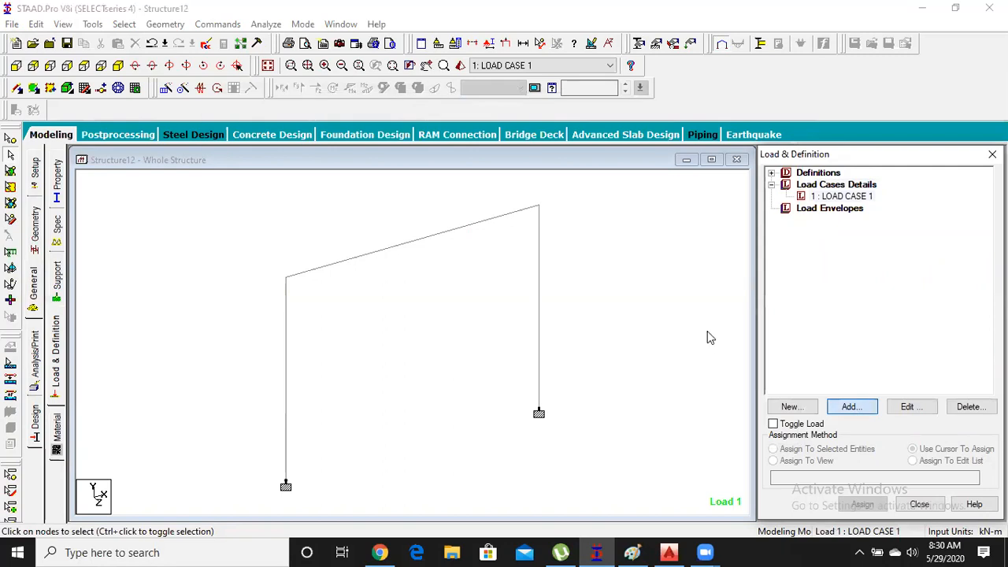
pyautogui.click(858, 410)
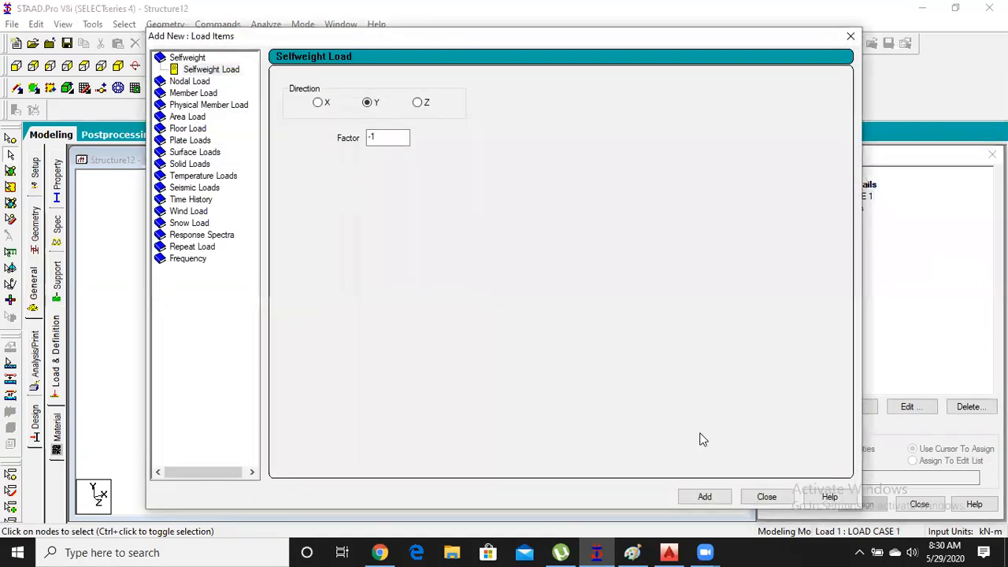
pyautogui.click(704, 495)
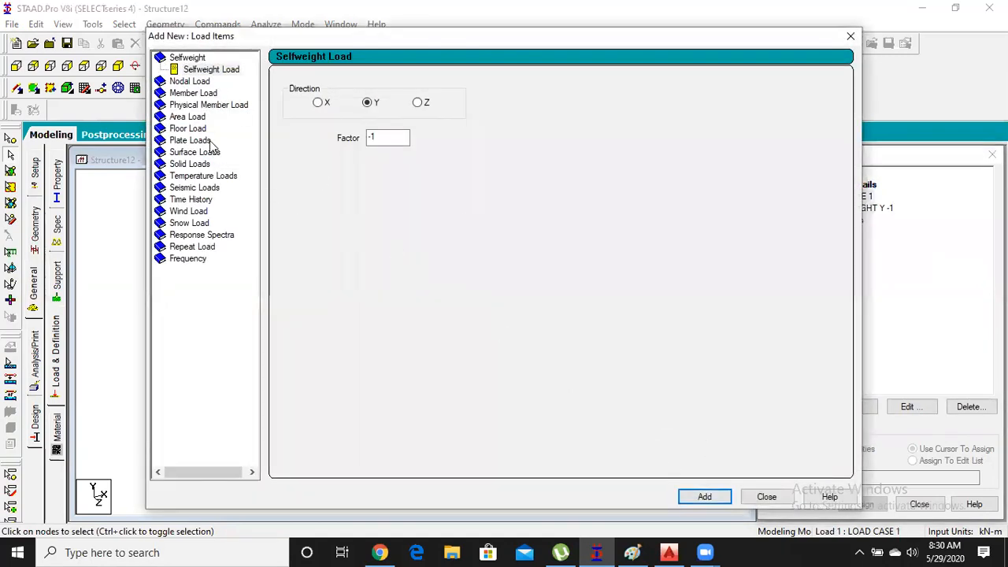
# Add a uniform member force of -4 kN/m in the GY direction to LOAD CASE 1 and finish adding load items
pyautogui.click(189, 93)
pyautogui.doubleClick(438, 120)
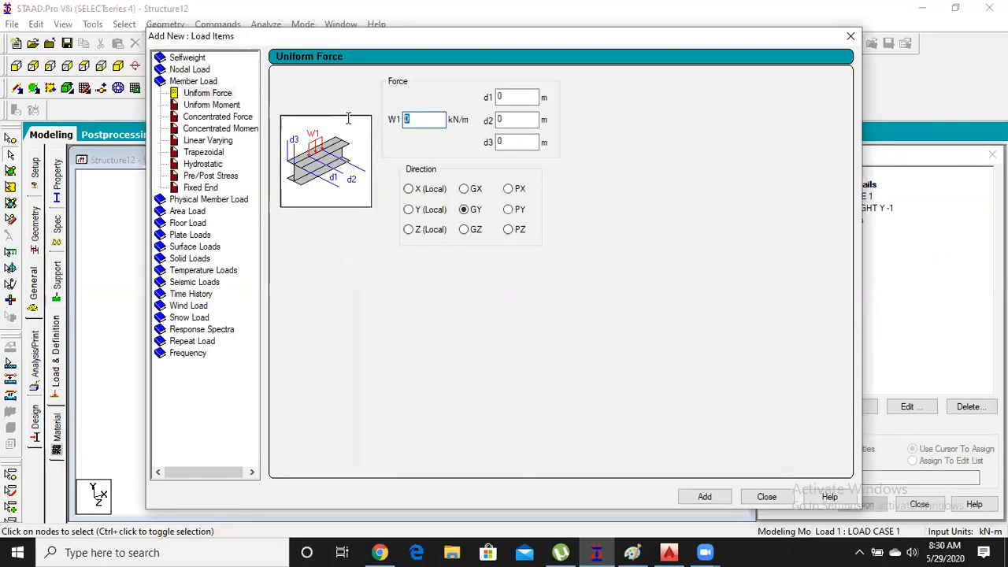
pyautogui.write('-4')
pyautogui.click(697, 499)
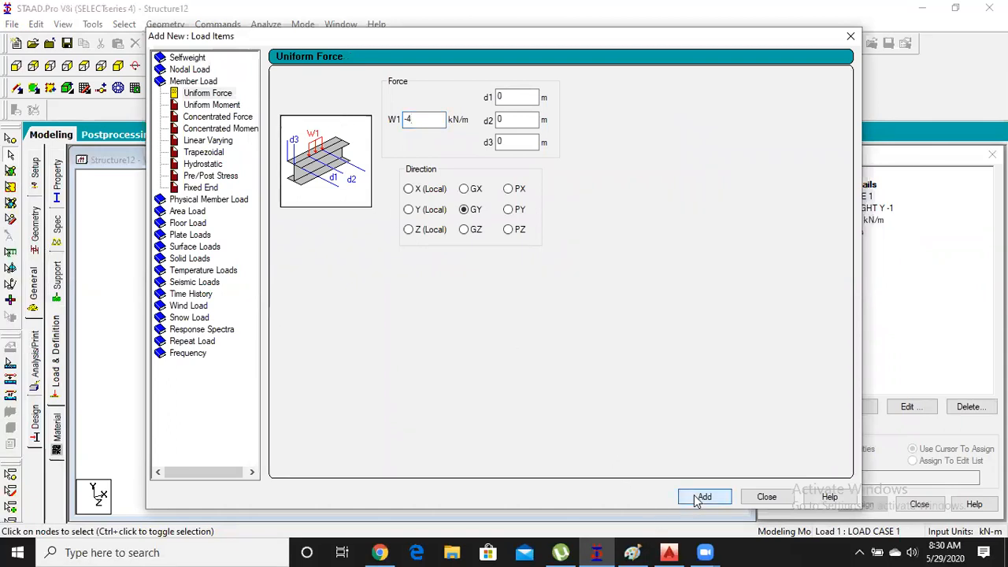
pyautogui.click(766, 497)
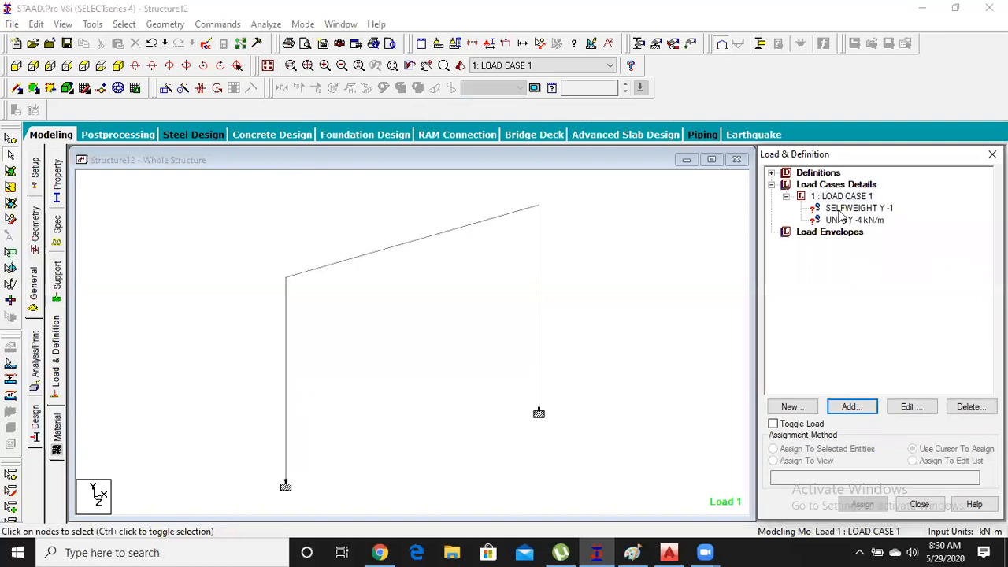
# Assign the SELFWEIGHT Y -1 load to the whole frame using the assign-to-view method
pyautogui.press('Tab')
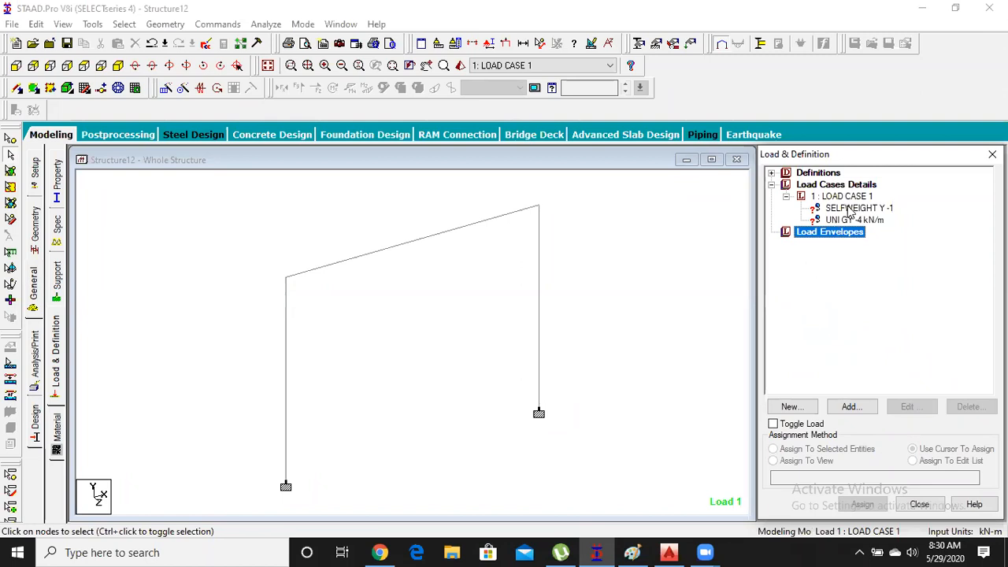
pyautogui.click(600, 266)
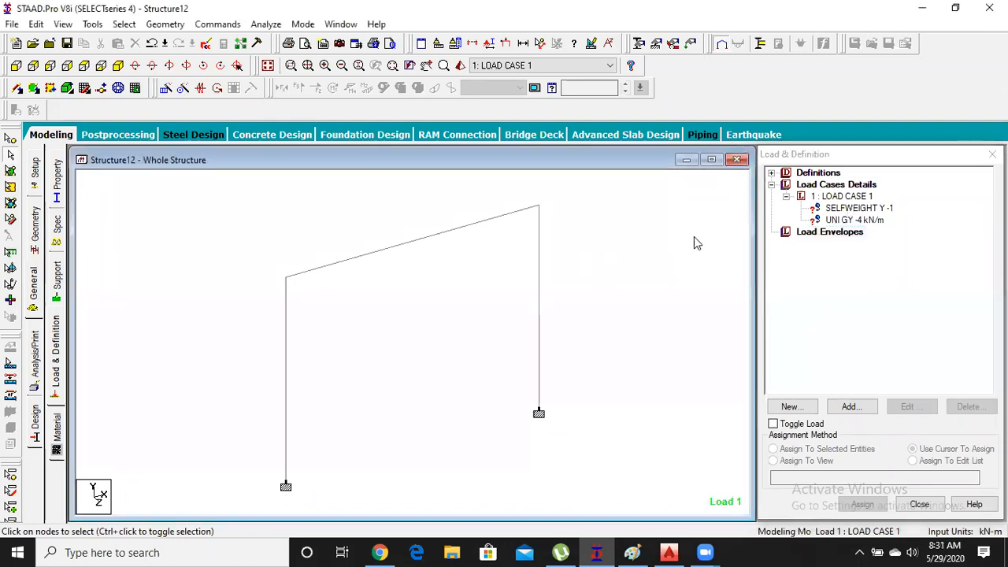
pyautogui.click(862, 212)
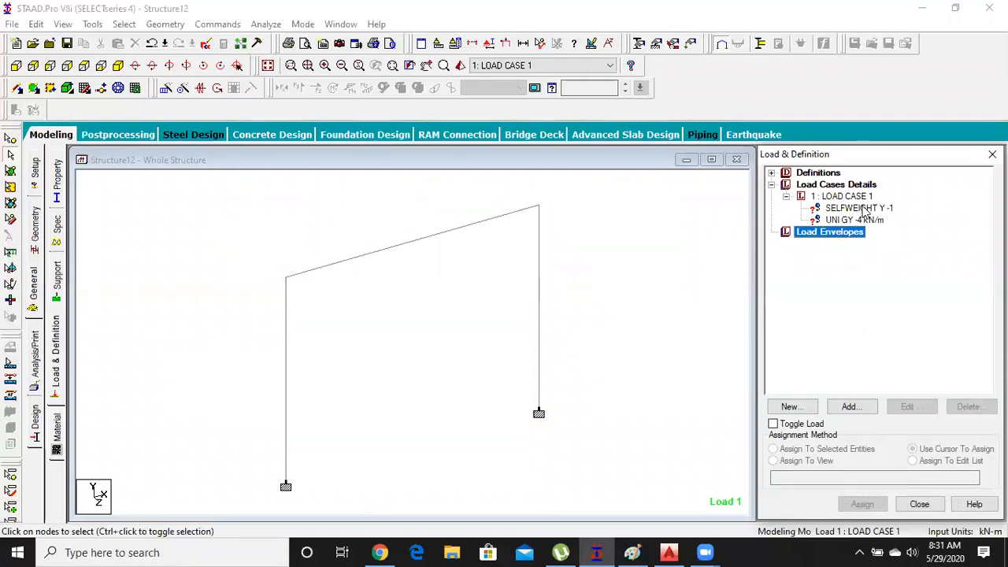
pyautogui.click(859, 208)
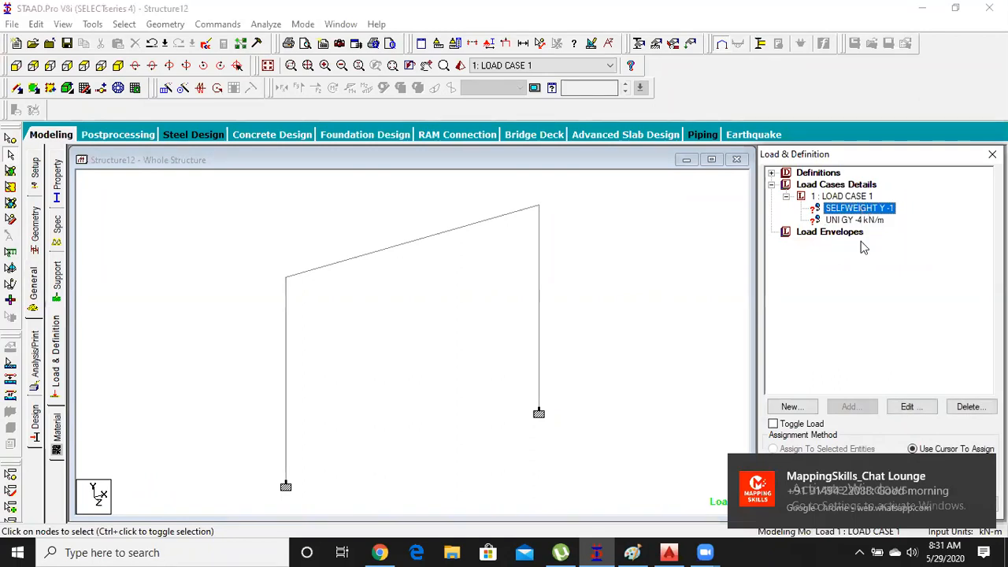
pyautogui.click(981, 470)
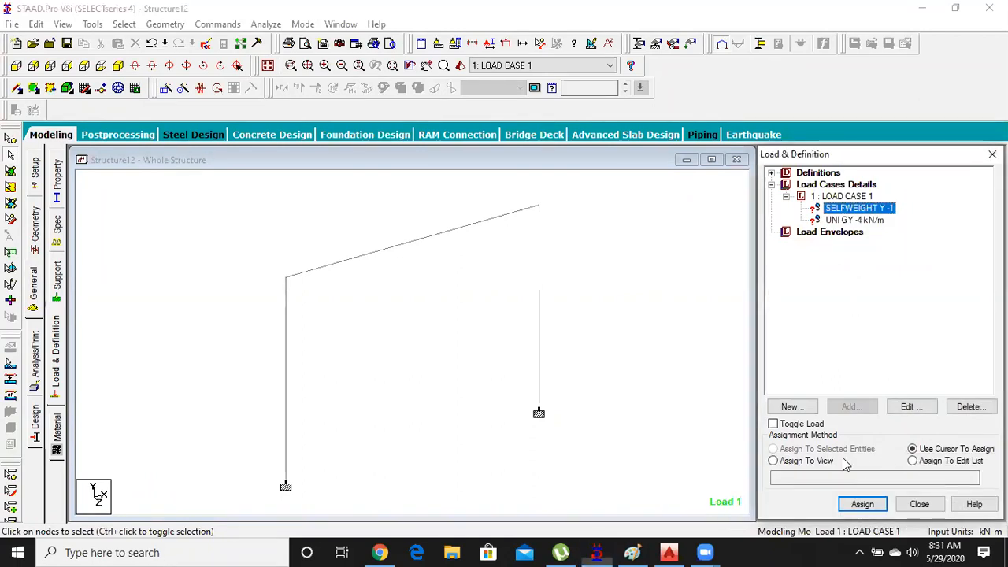
pyautogui.click(796, 461)
pyautogui.click(862, 505)
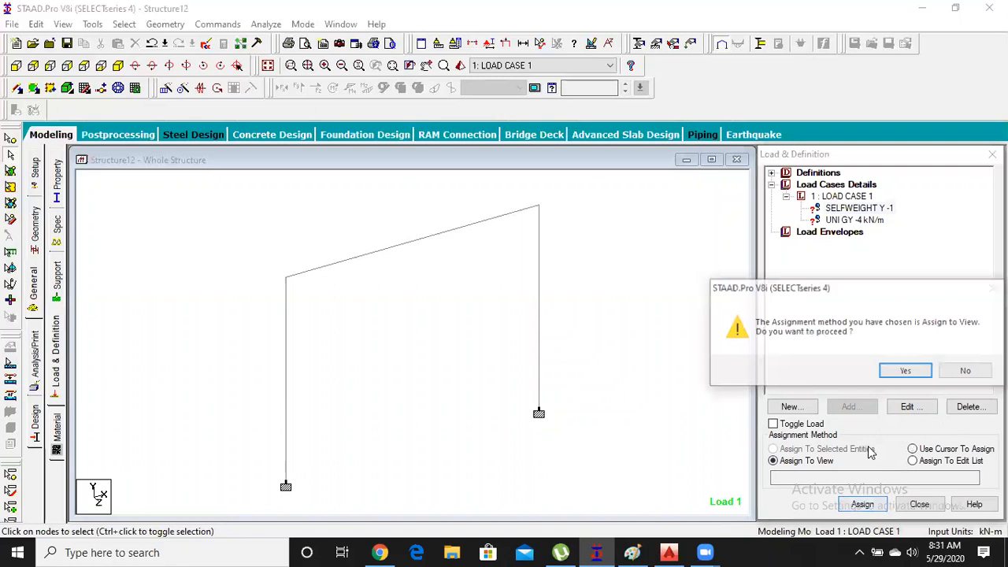
pyautogui.click(906, 372)
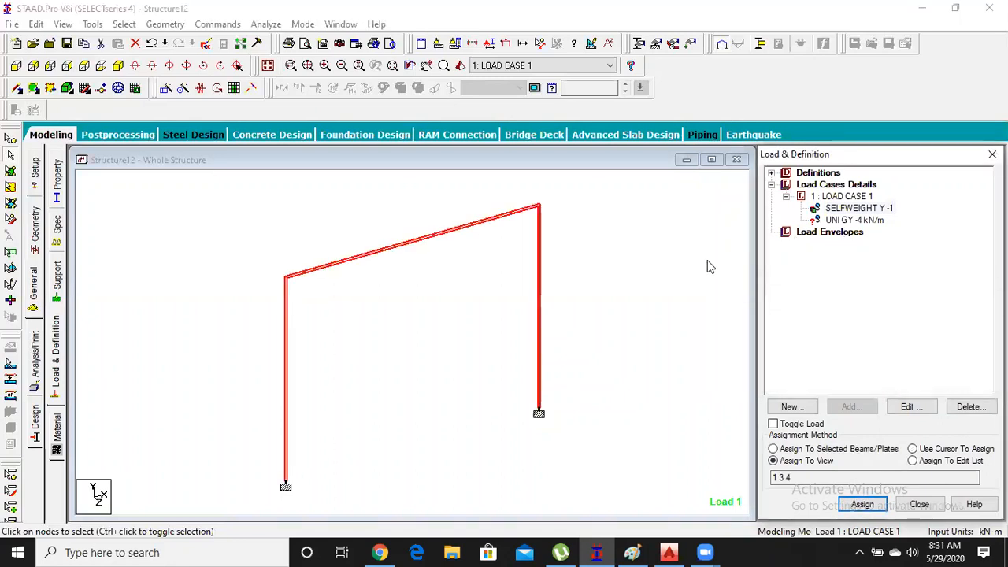
# Assign the UNI GY -4 kN/m load to the horizontal beam using the selected-beams method
pyautogui.click(843, 221)
pyautogui.click(558, 263)
pyautogui.click(446, 239)
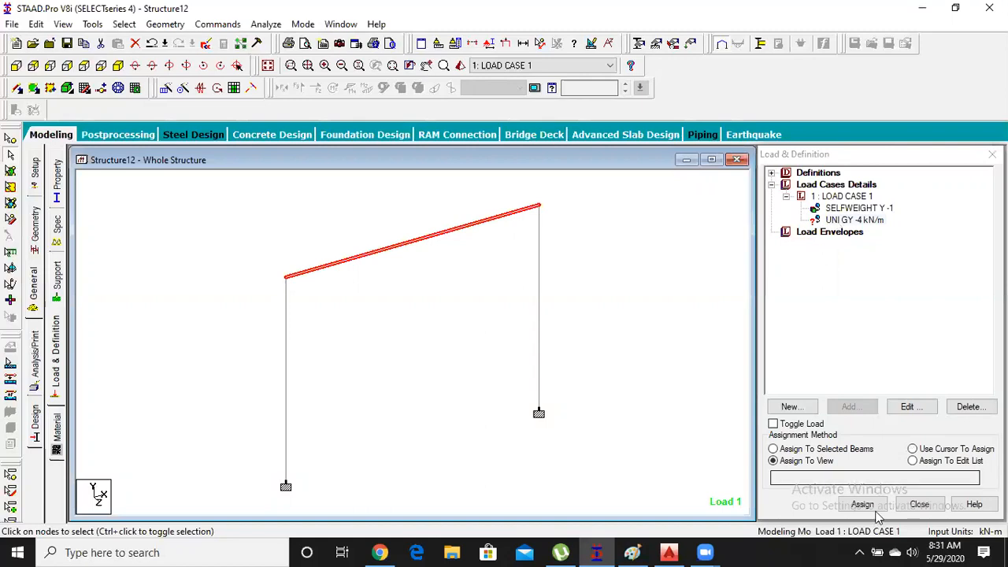
pyautogui.click(816, 451)
pyautogui.click(862, 506)
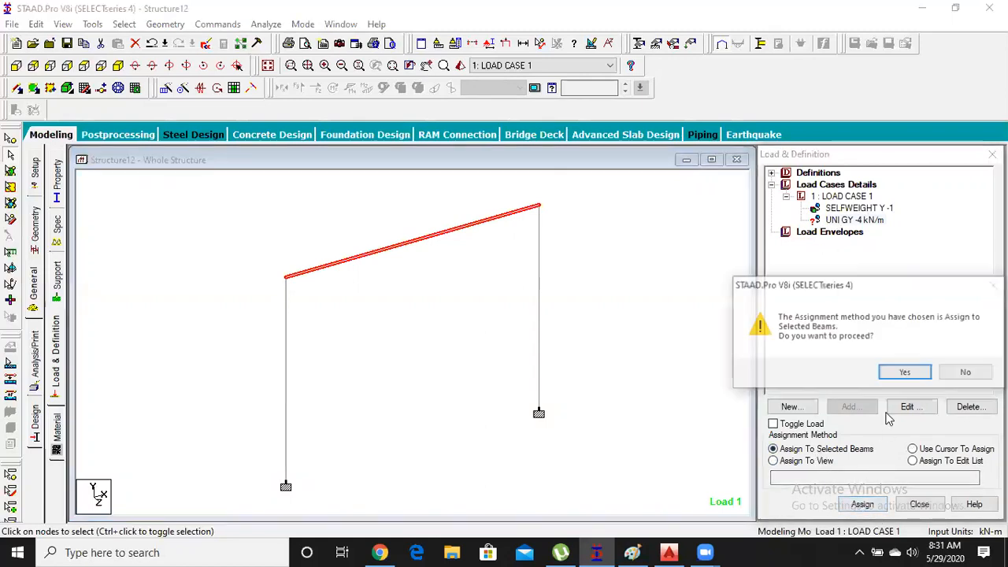
pyautogui.click(900, 373)
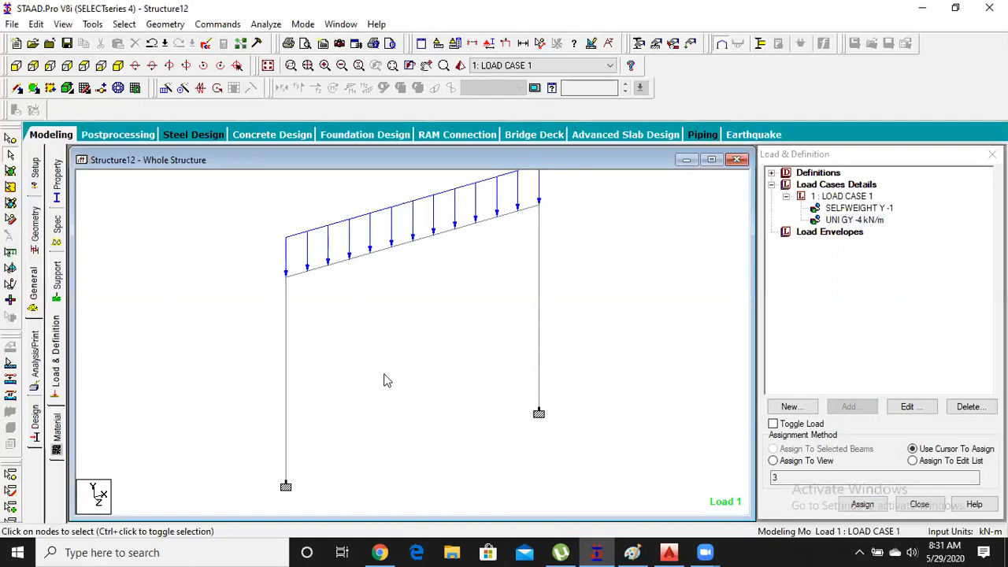
# Add a Perform Analysis command with the print option All and finish defining analysis commands
pyautogui.scroll(-2, 386, 381)
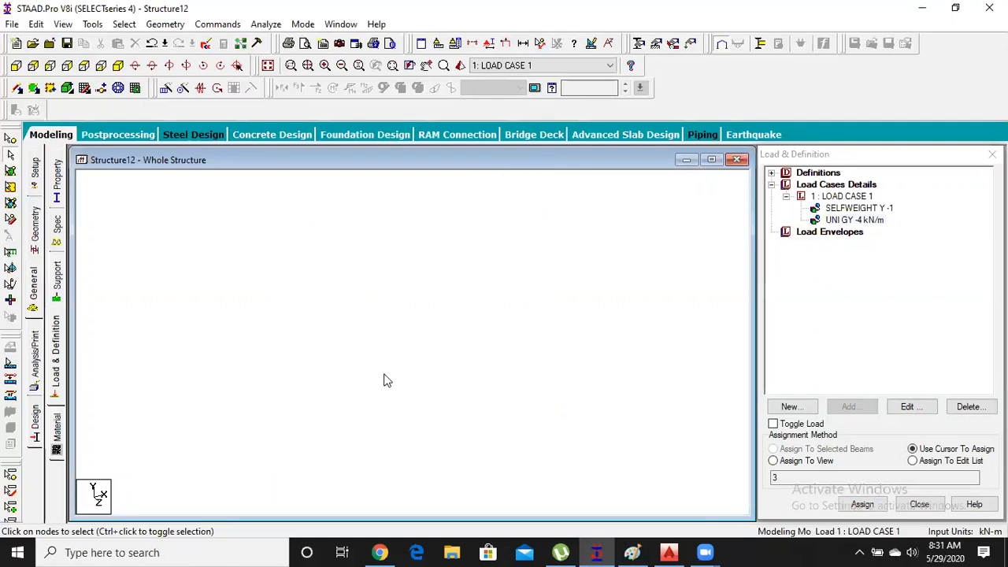
pyautogui.click(35, 367)
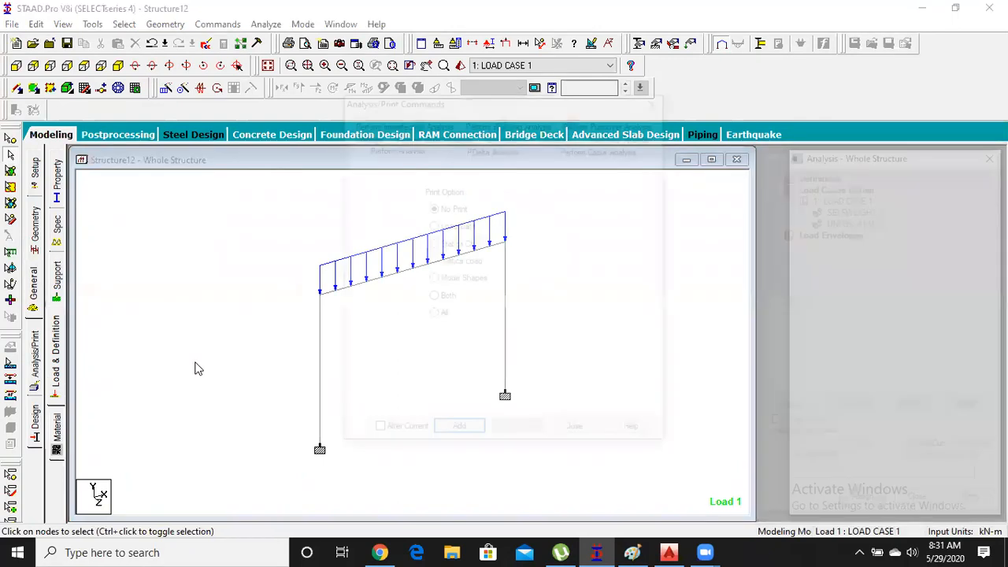
pyautogui.click(432, 315)
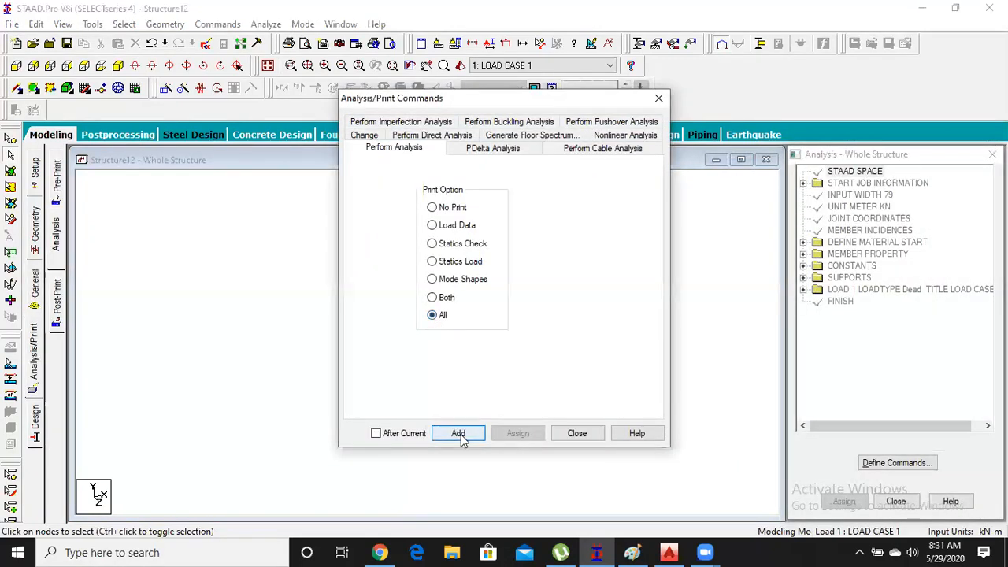
pyautogui.click(458, 432)
pyautogui.click(577, 433)
pyautogui.click(229, 323)
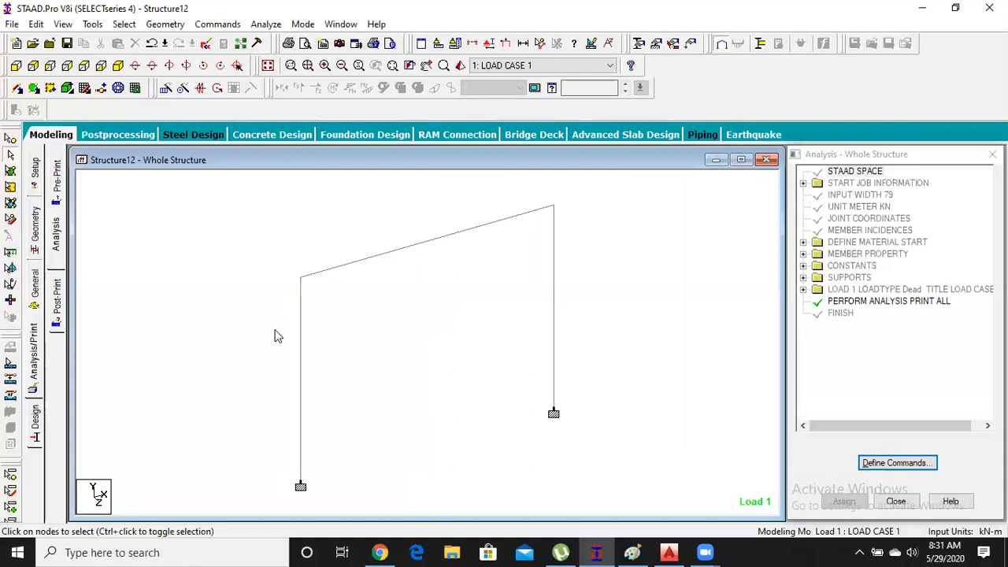
# Save the modified structure, run the analysis and bring its progress window to the front
pyautogui.click(266, 24)
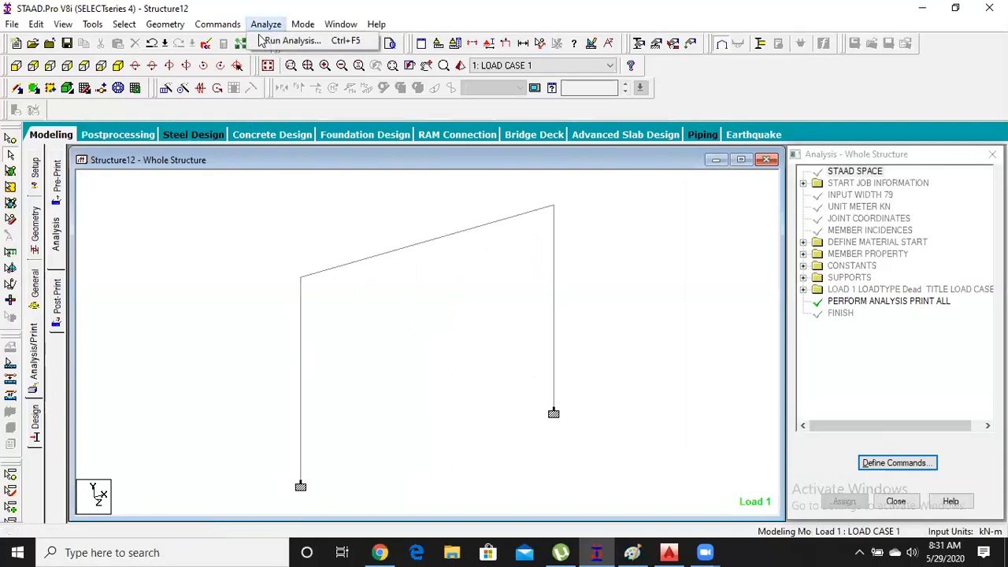
pyautogui.click(284, 36)
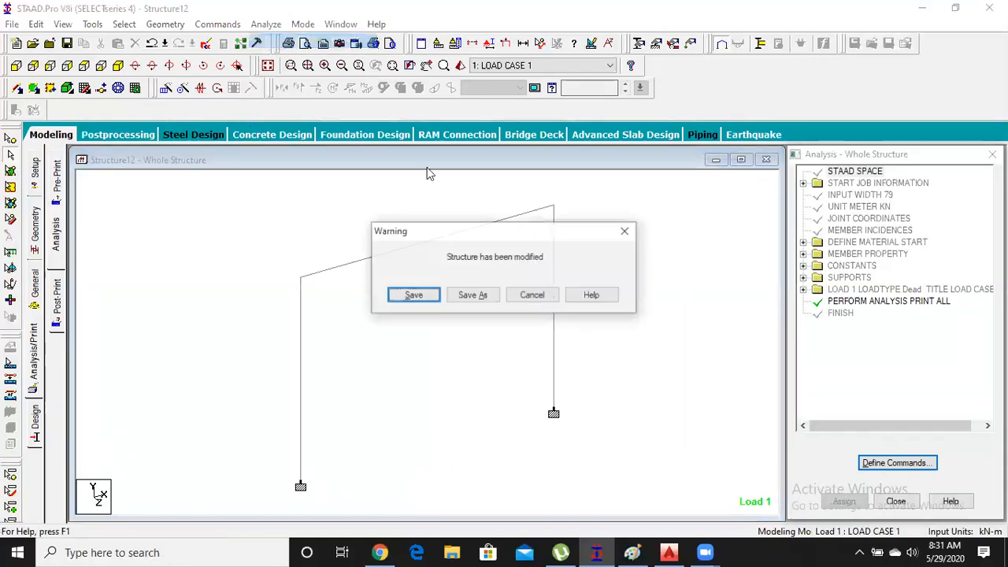
pyautogui.click(405, 300)
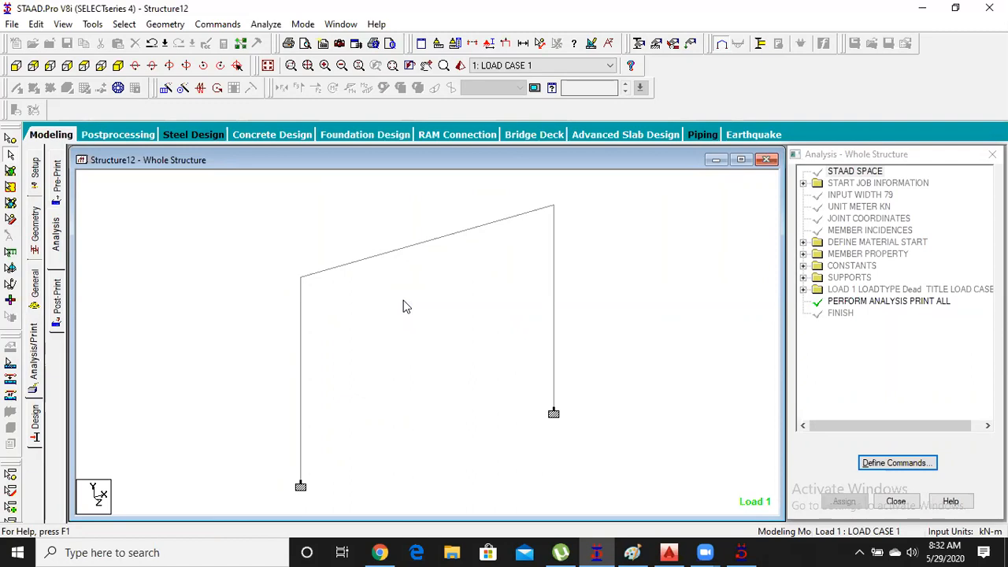
pyautogui.click(265, 23)
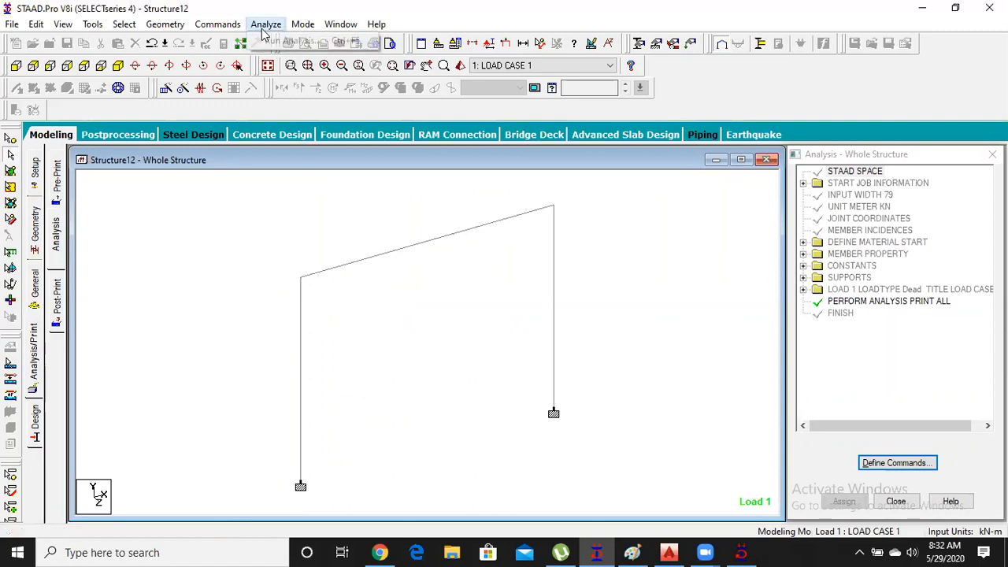
pyautogui.click(278, 42)
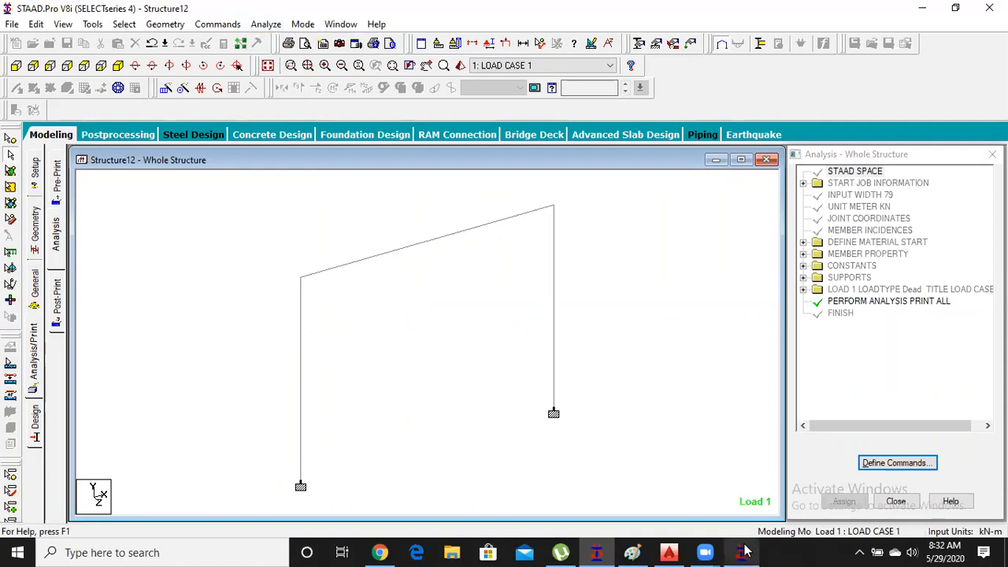
pyautogui.click(743, 552)
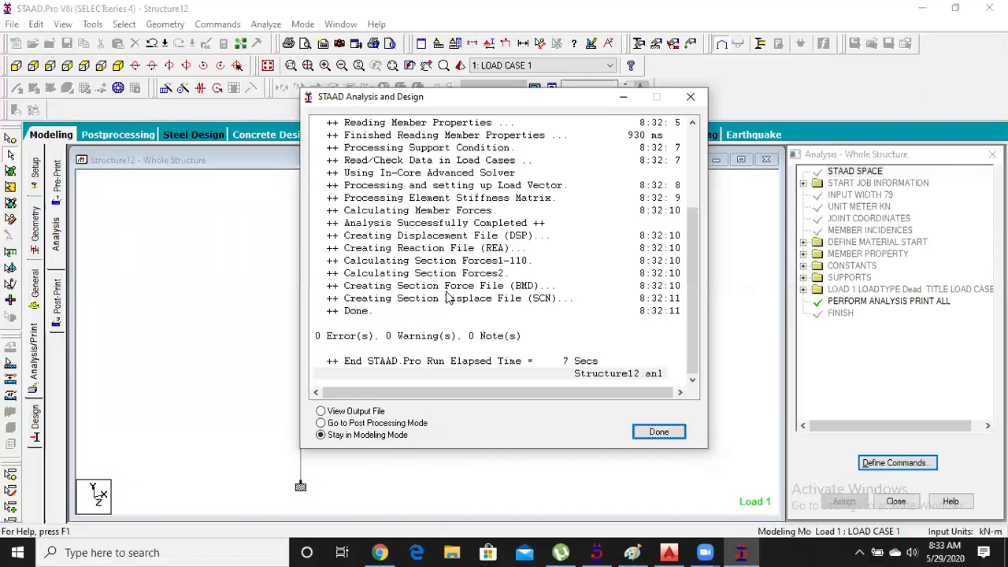
# Open the analysis output file, review the load, reaction, displacement and joint load summaries through to the end, and close it
pyautogui.click(352, 411)
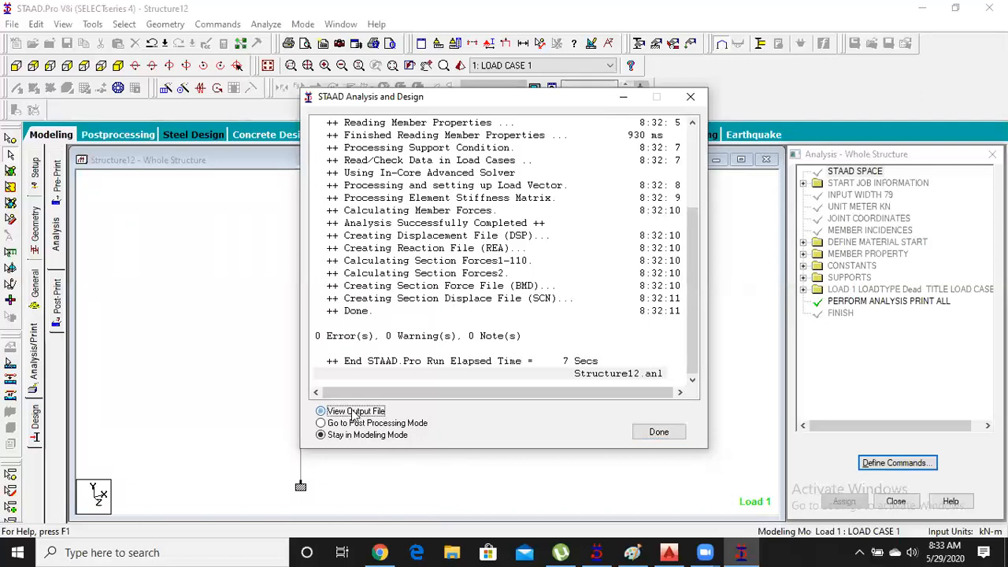
pyautogui.click(642, 435)
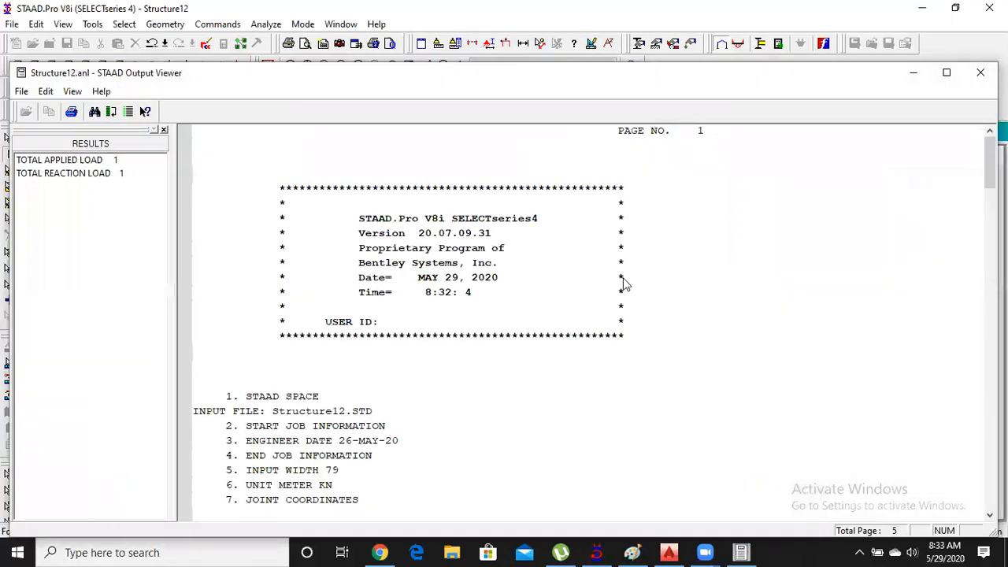
pyautogui.scroll(-10, 483, 338)
pyautogui.scroll(-10, 486, 338)
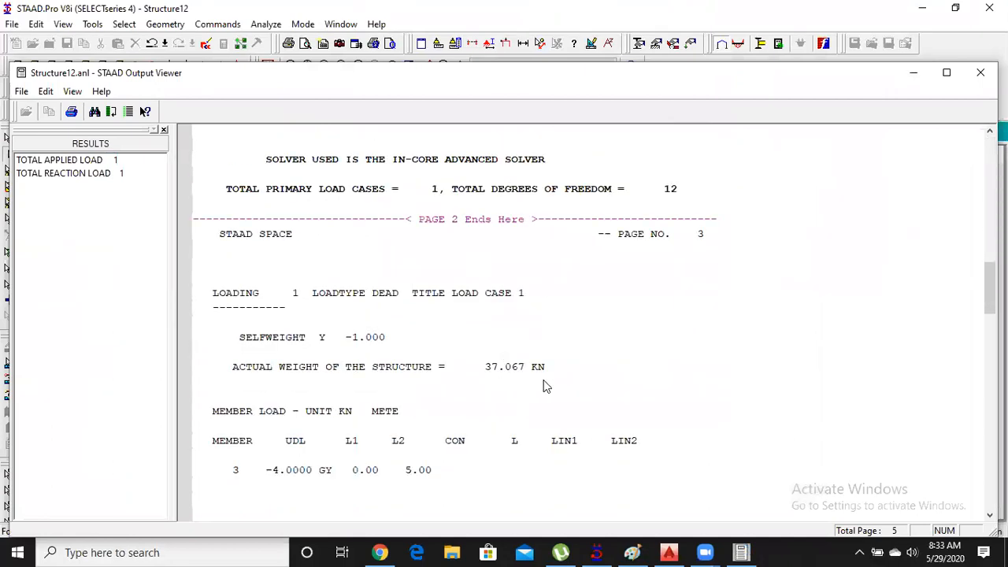
pyautogui.scroll(-15, 543, 386)
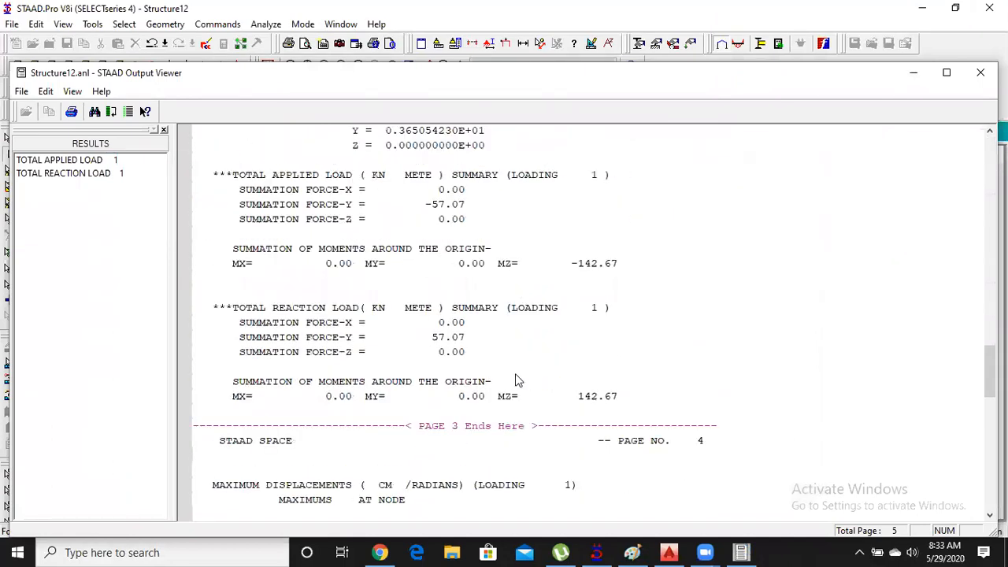
pyautogui.scroll(-9, 517, 381)
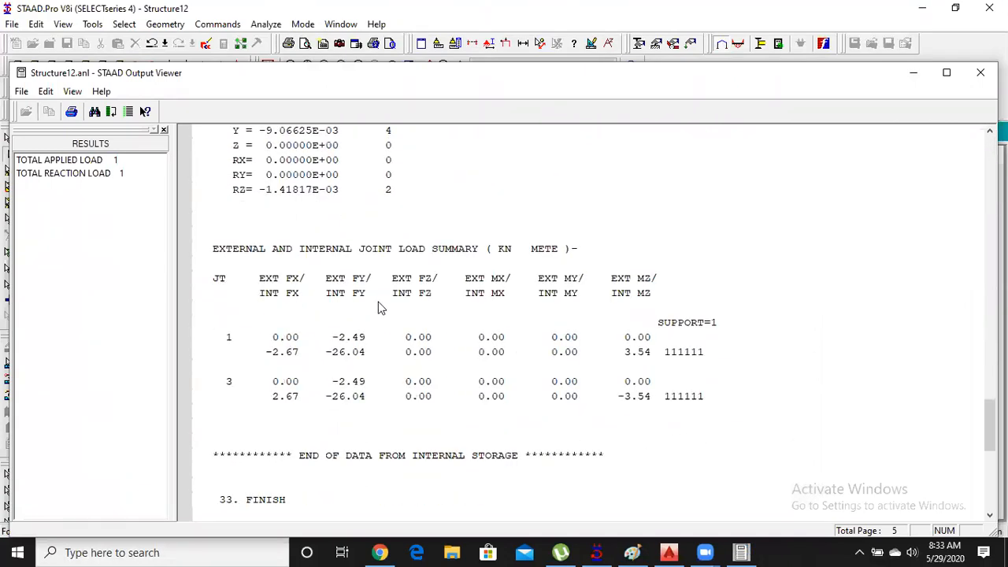
pyautogui.scroll(-7, 378, 307)
pyautogui.click(981, 72)
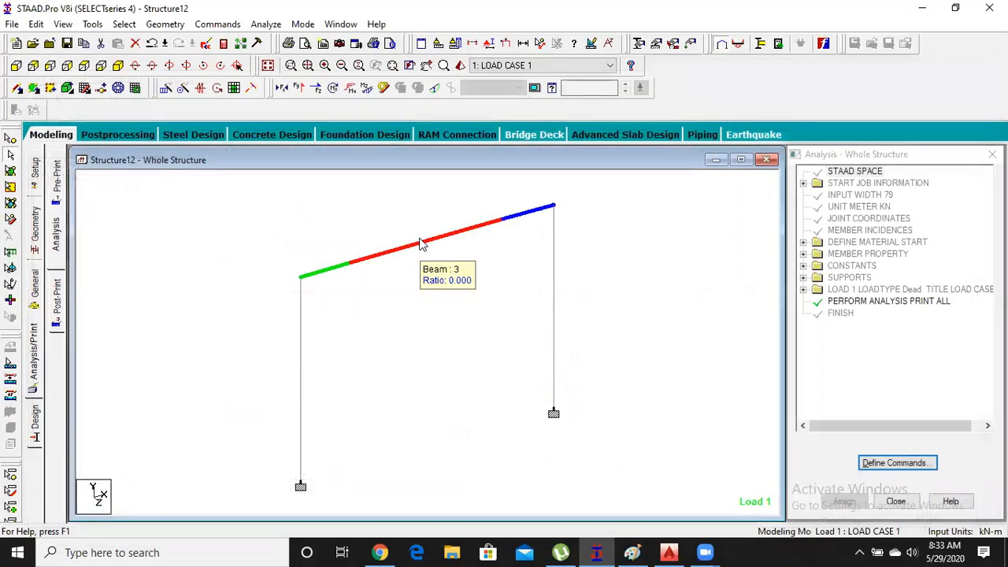
# Inspect the horizontal beam's deflection, Bending-Z, Bending-Y and Shear-Y diagrams for LOAD CASE 1
pyautogui.doubleClick(421, 244)
pyautogui.click(521, 130)
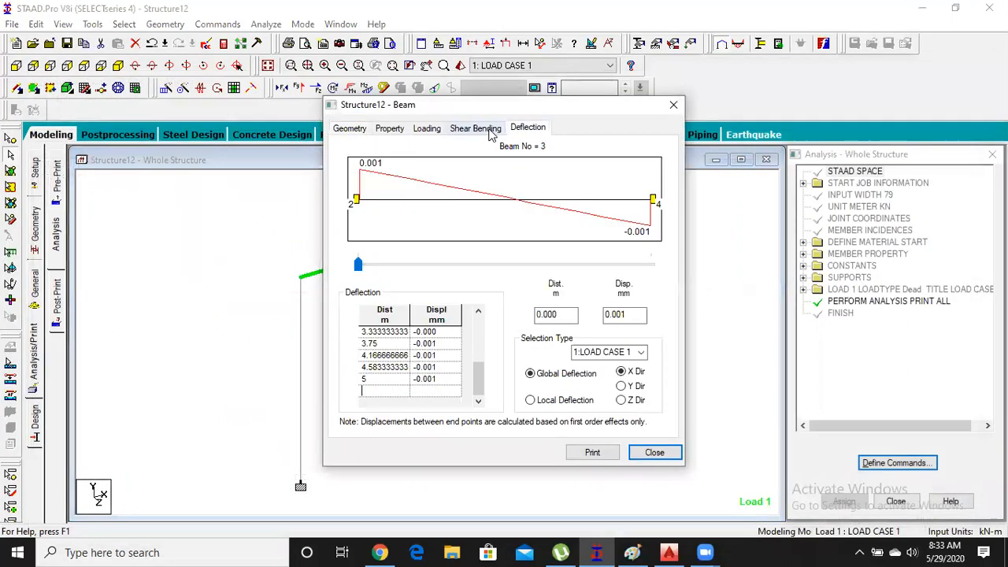
pyautogui.click(476, 130)
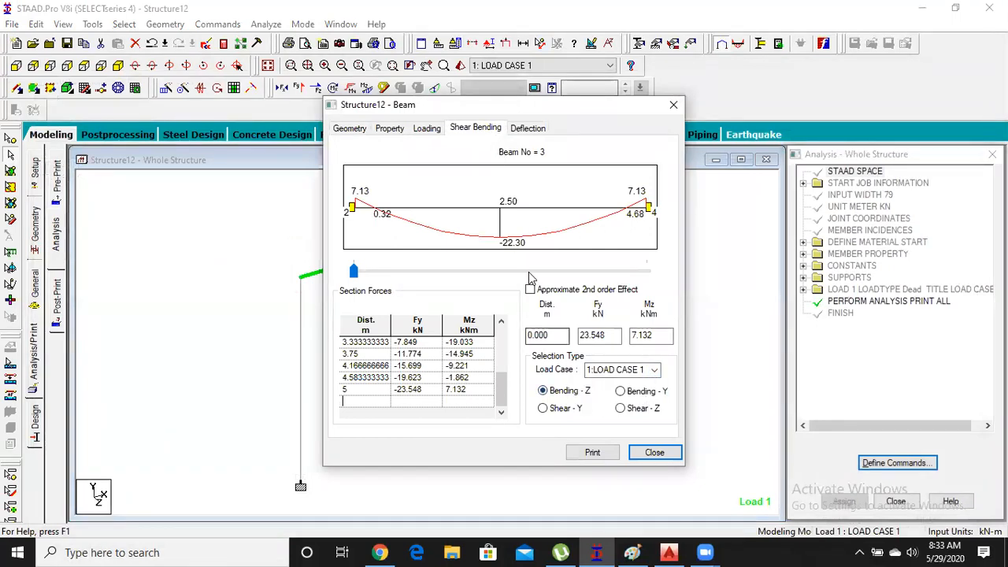
pyautogui.click(621, 391)
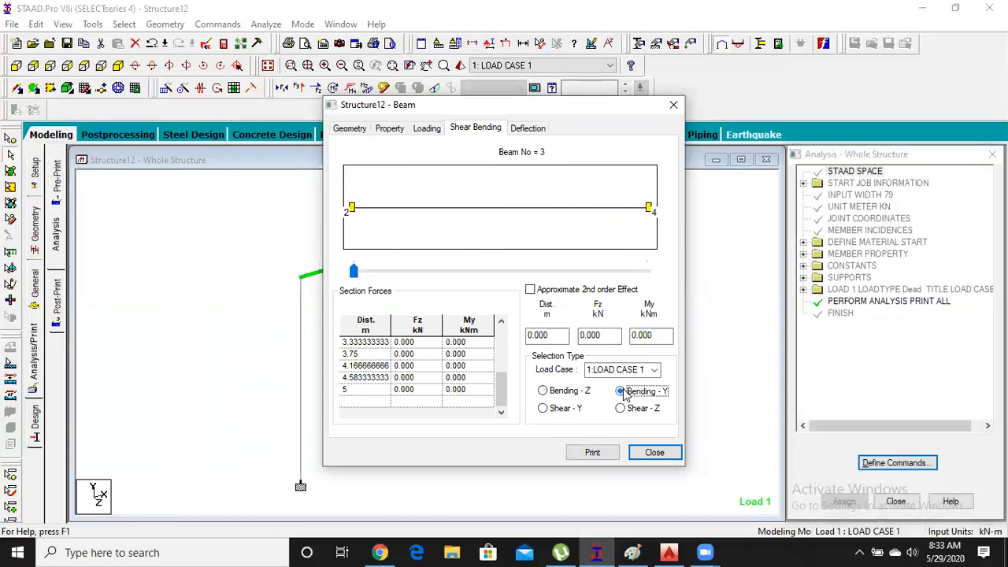
pyautogui.click(565, 411)
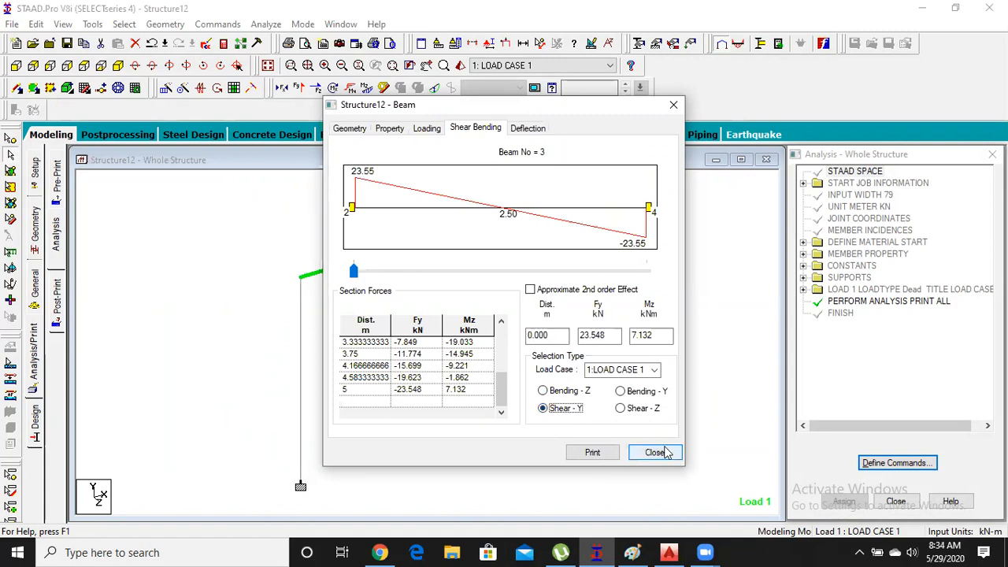
pyautogui.click(663, 452)
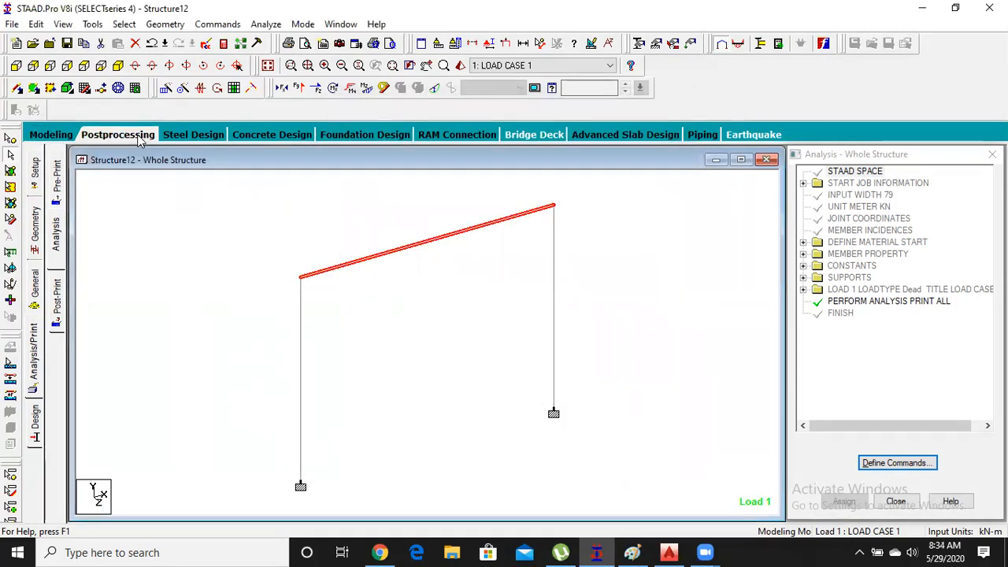
# Switch to postprocessing with LOAD CASE 1 selected and view the node displacements and the beam bending diagram and forces
pyautogui.click(138, 136)
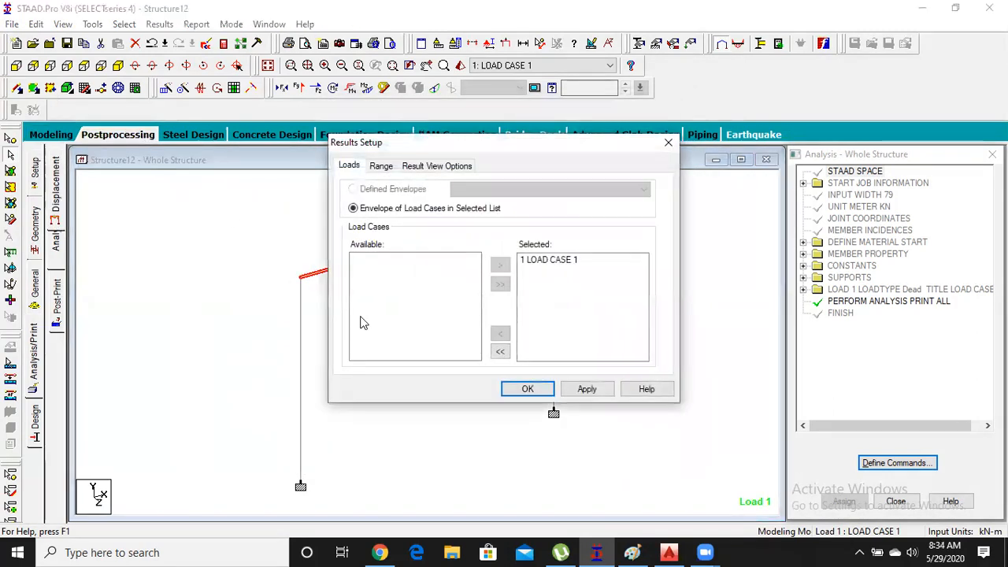
pyautogui.click(526, 389)
pyautogui.click(331, 239)
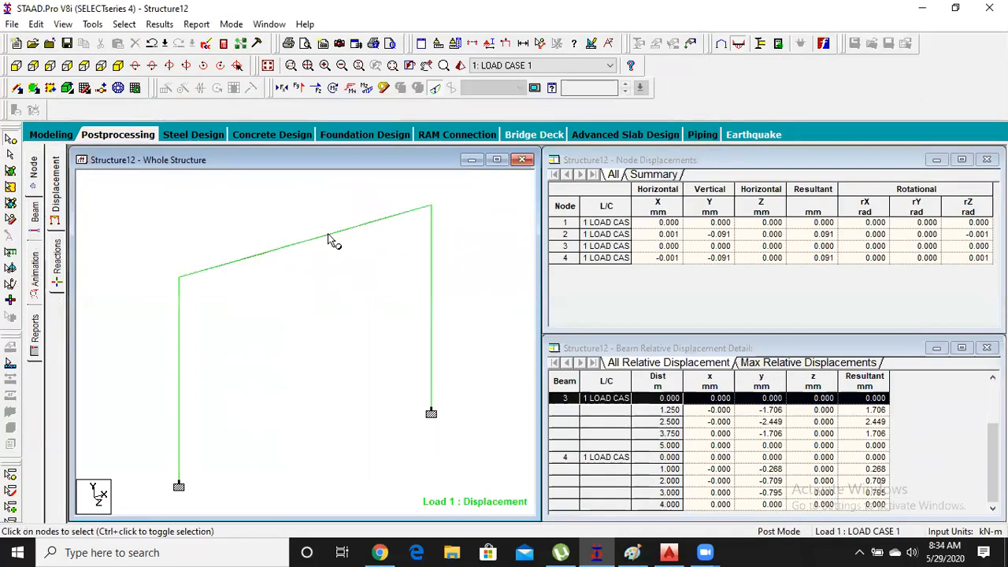
pyautogui.click(36, 220)
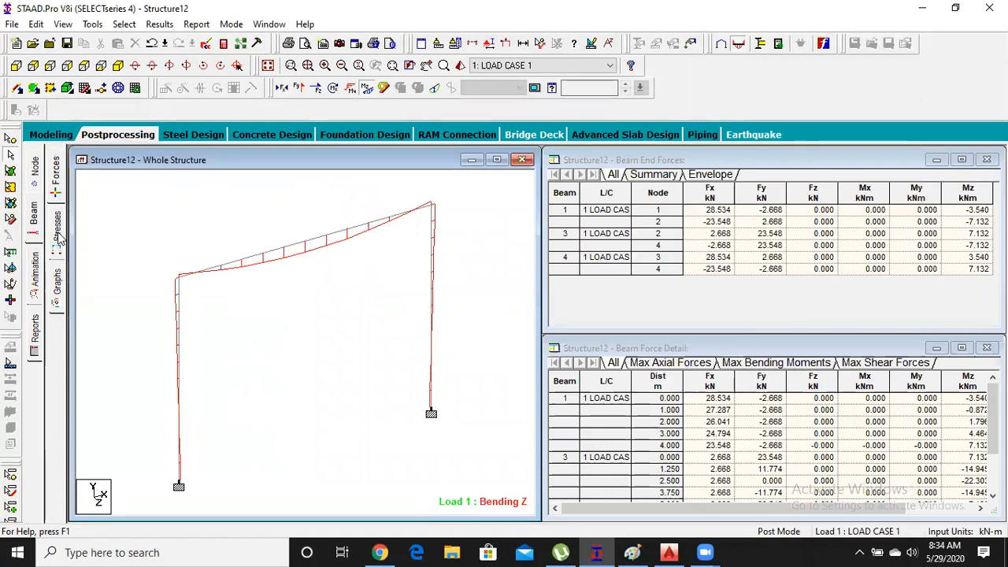
# Display the beam stresses and examine the 3D stress contour of the horizontal beam, rotated and enlarged
pyautogui.click(57, 235)
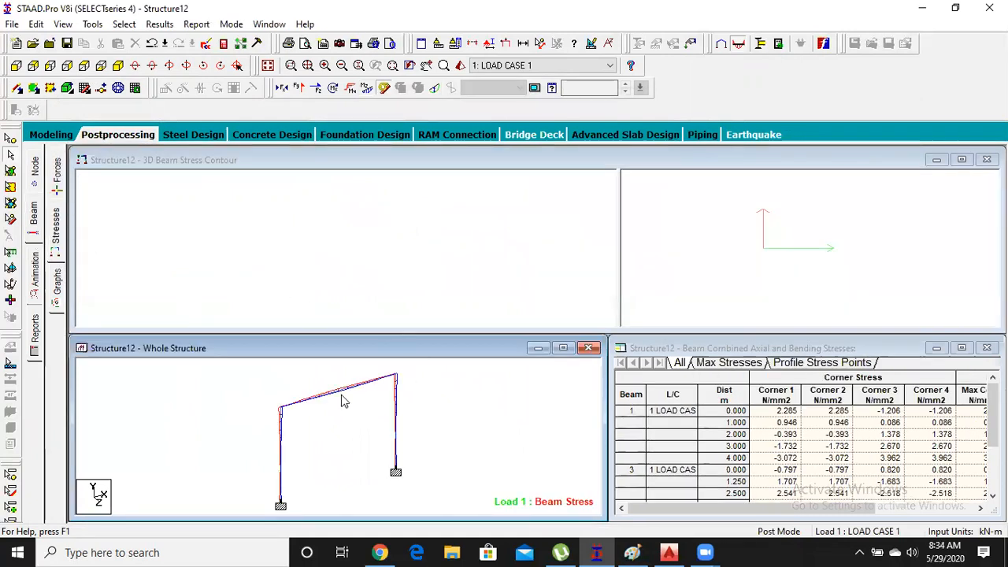
pyautogui.click(329, 398)
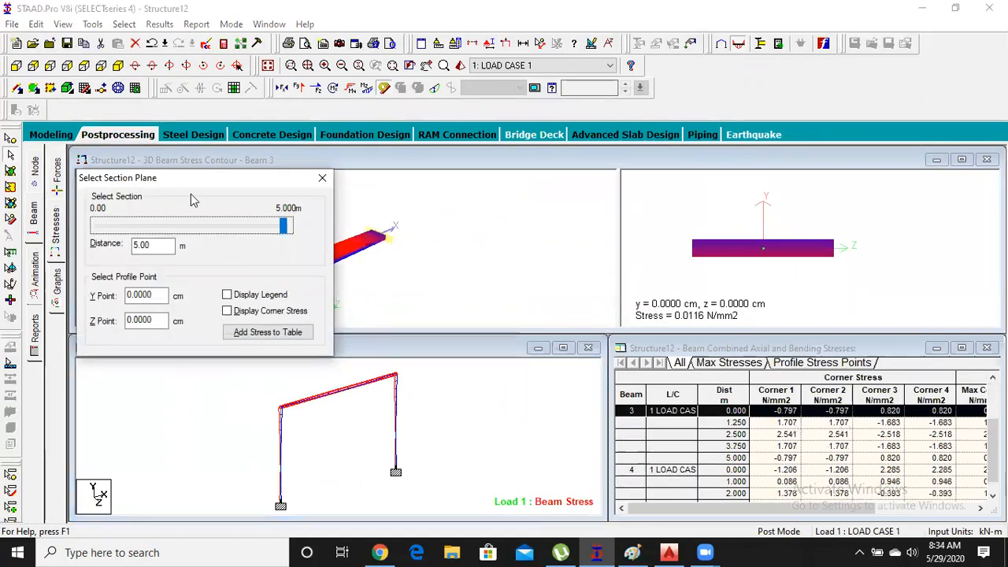
pyautogui.moveTo(197, 196); pyautogui.dragTo(638, 398)
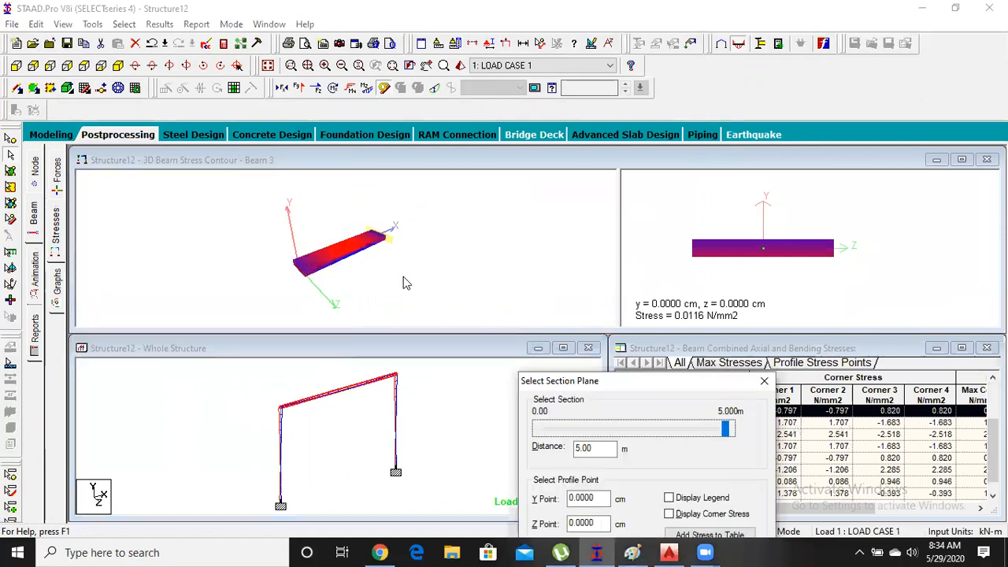
pyautogui.click(403, 276)
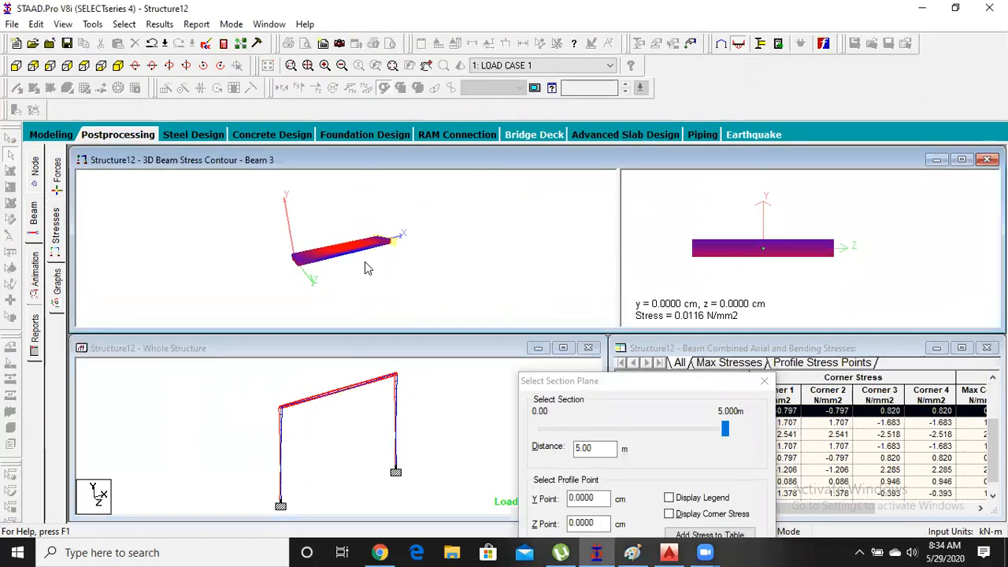
pyautogui.click(763, 282)
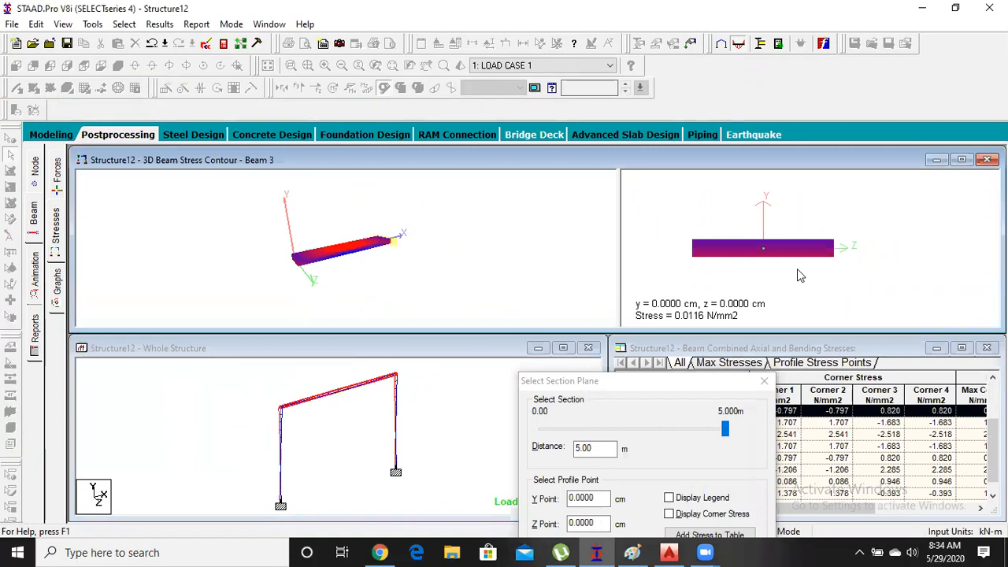
pyautogui.click(399, 275)
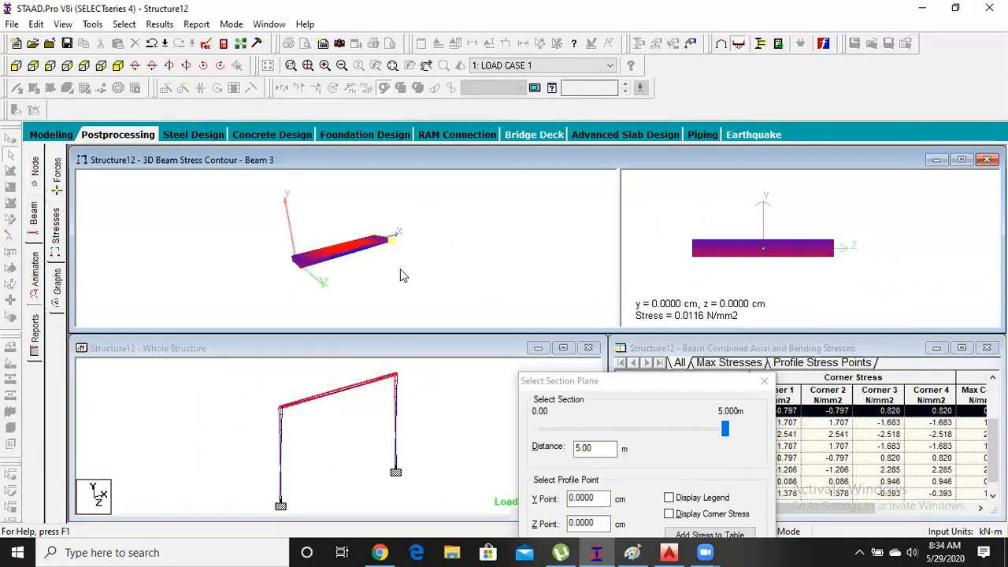
pyautogui.scroll(4, 315, 267)
pyautogui.scroll(1, 321, 267)
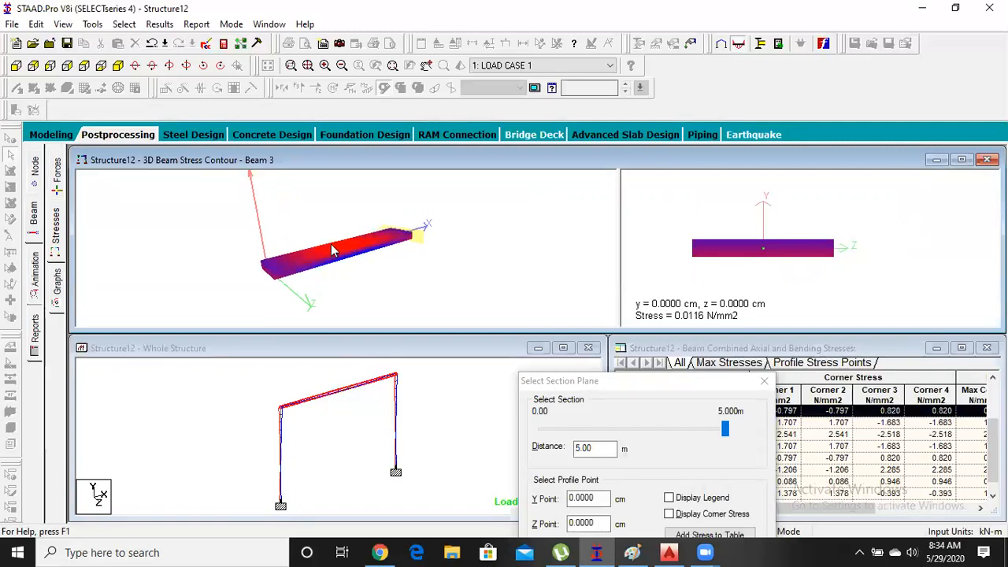
# Shift the horizontal beam's stress section plane to a distance of 2.42 m and move its dialog clear of the stress views
pyautogui.click(637, 386)
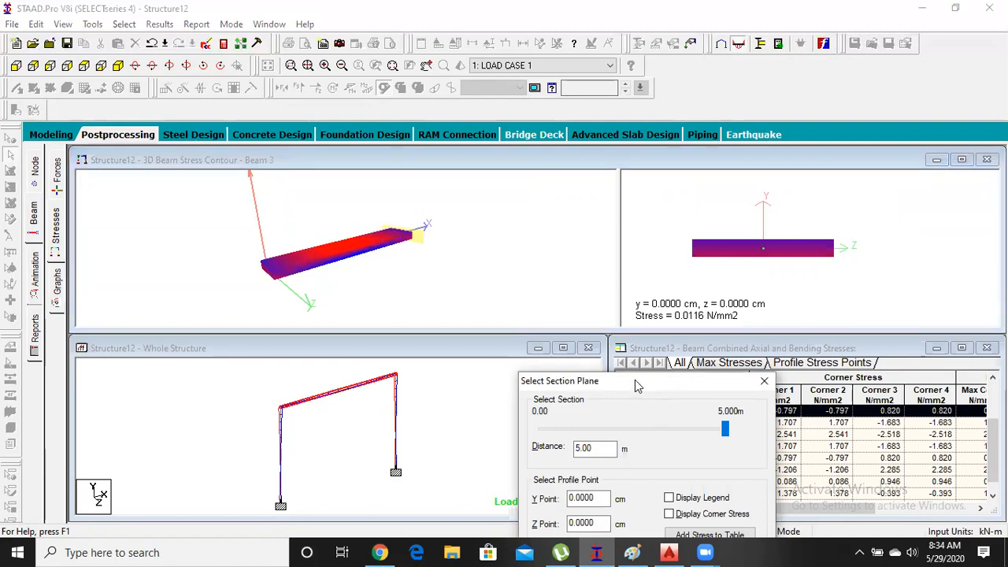
pyautogui.moveTo(638, 386); pyautogui.dragTo(598, 271)
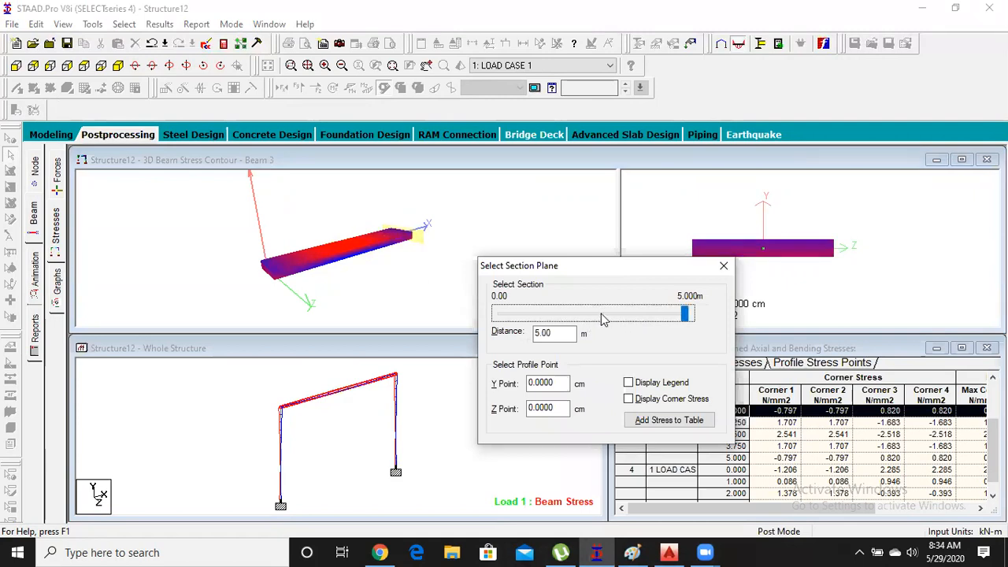
pyautogui.press('Left')
pyautogui.press('Left')
pyautogui.press('Left')
pyautogui.press('Left')
pyautogui.press('Left')
pyautogui.press('Left')
pyautogui.press('Left')
pyautogui.press('Left')
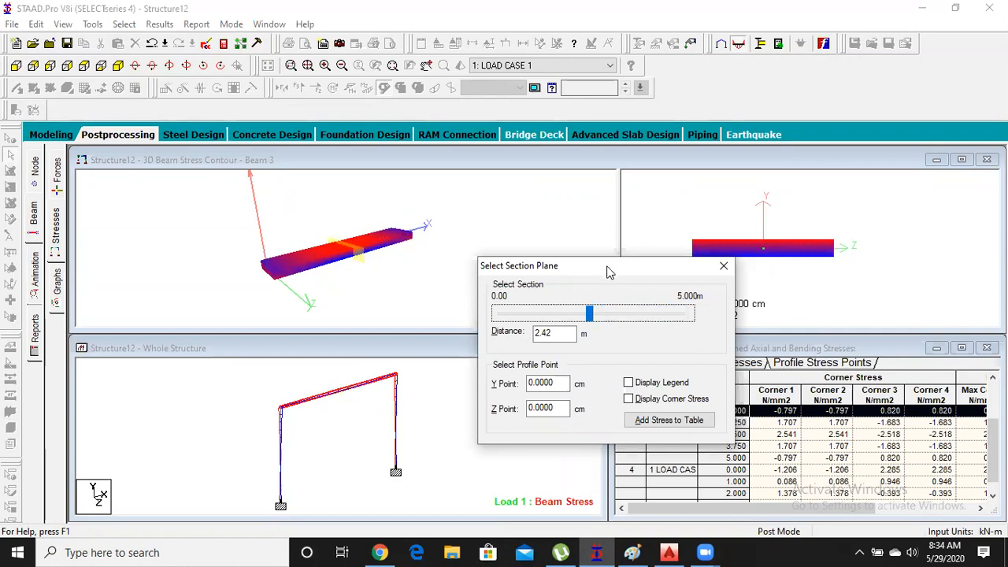
pyautogui.moveTo(607, 272); pyautogui.dragTo(541, 347)
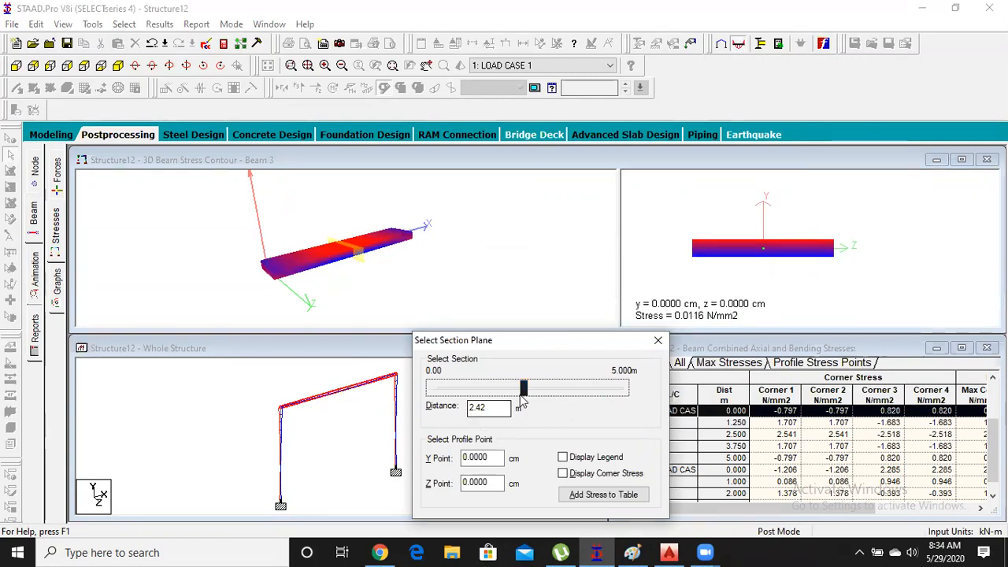
# Shift the horizontal beam's stress section plane to distances of 1.50 m and 2.83 m, and close the section plane dialog
pyautogui.moveTo(524, 388); pyautogui.dragTo(490, 393)
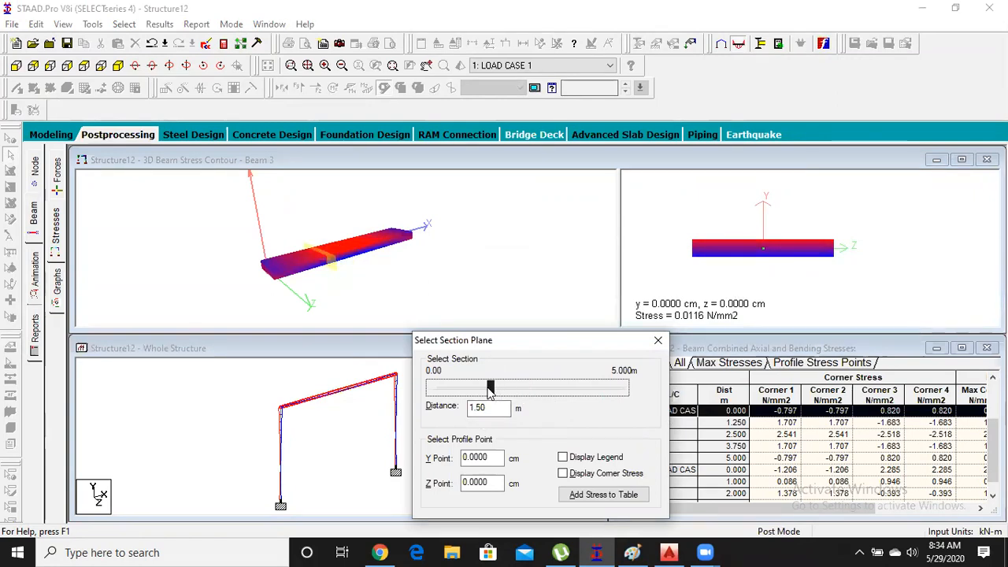
pyautogui.moveTo(490, 387); pyautogui.dragTo(541, 398)
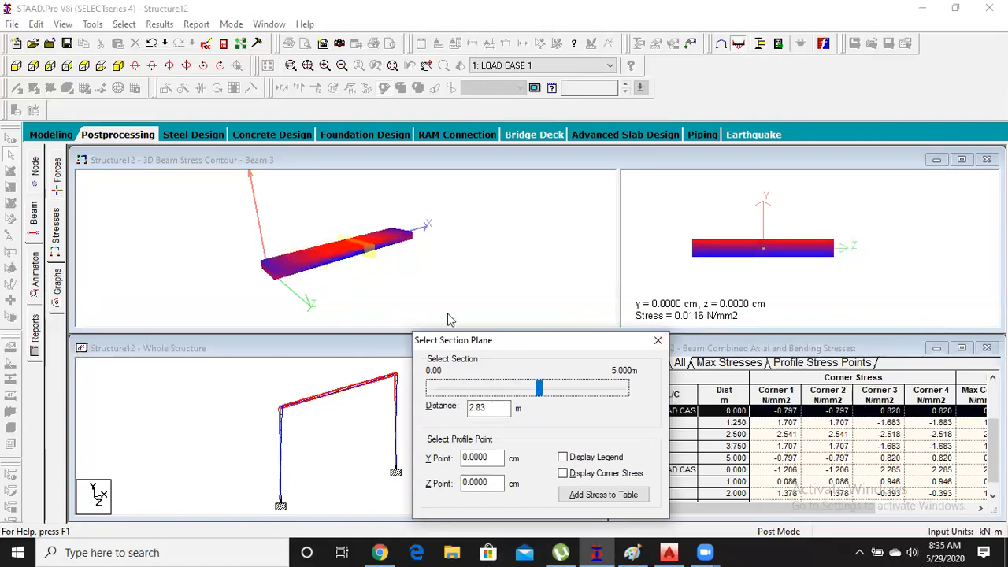
pyautogui.click(416, 282)
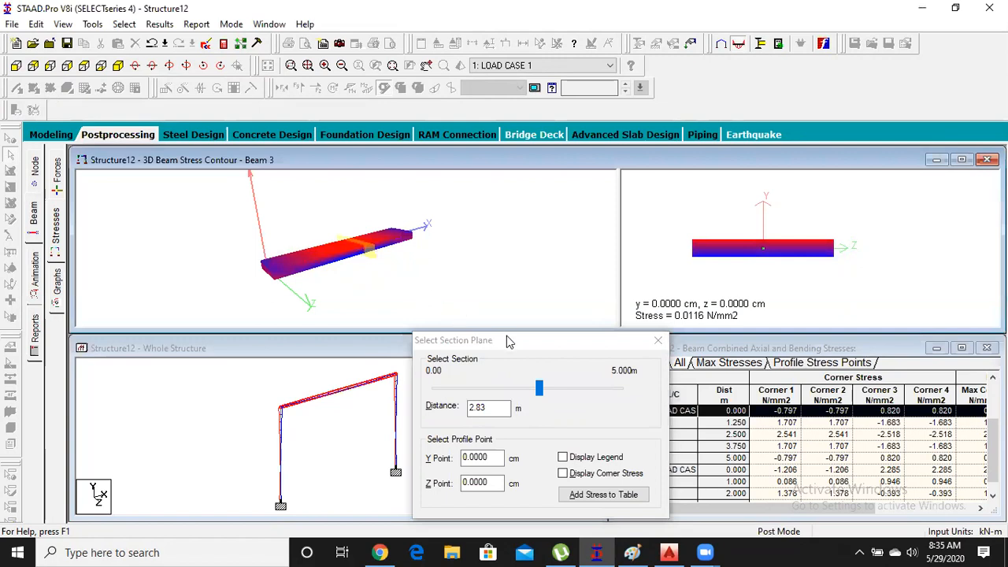
pyautogui.click(658, 342)
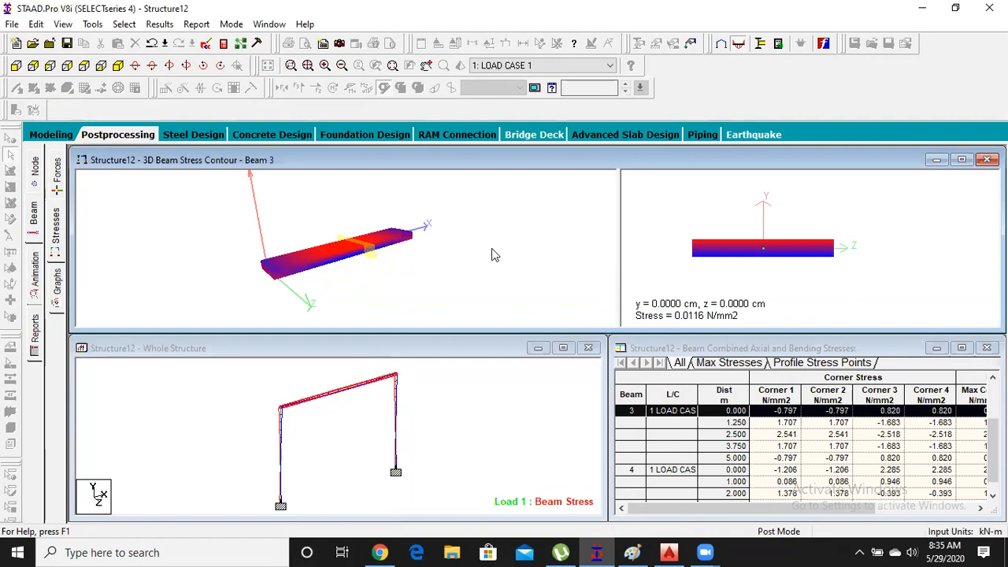
pyautogui.click(621, 89)
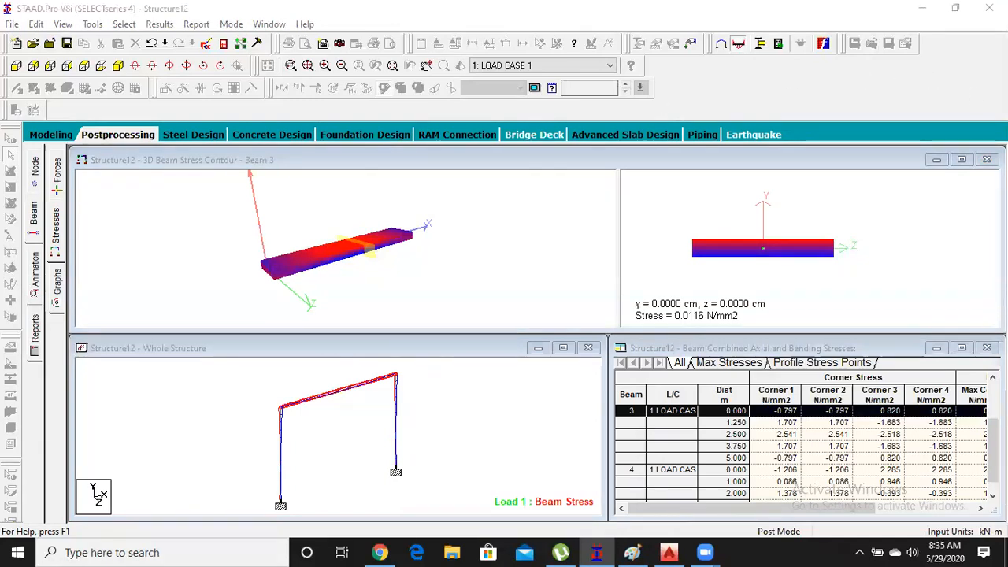
# Return to modeling mode and clear the selection of the horizontal beam
pyautogui.click(48, 135)
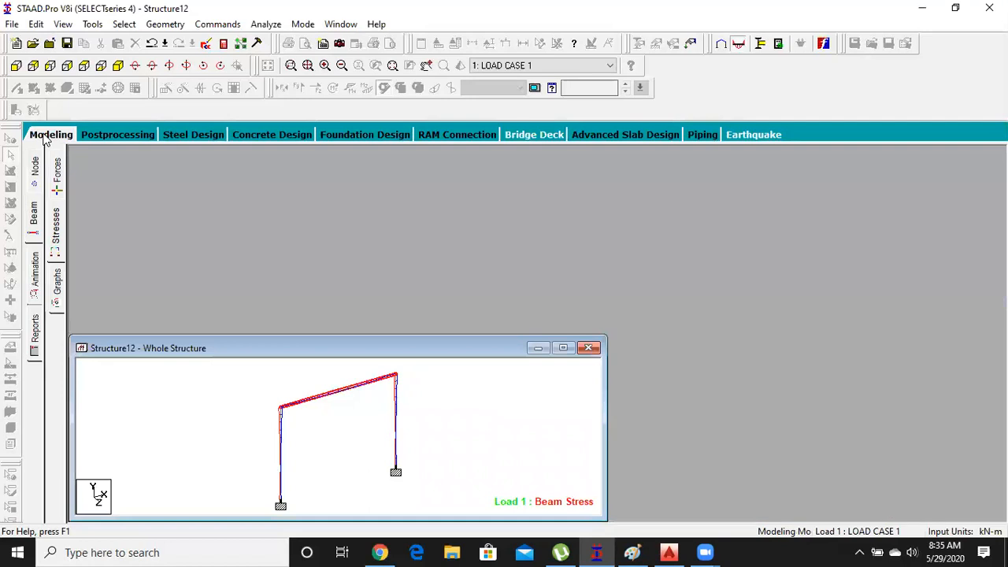
pyautogui.scroll(-3, 454, 350)
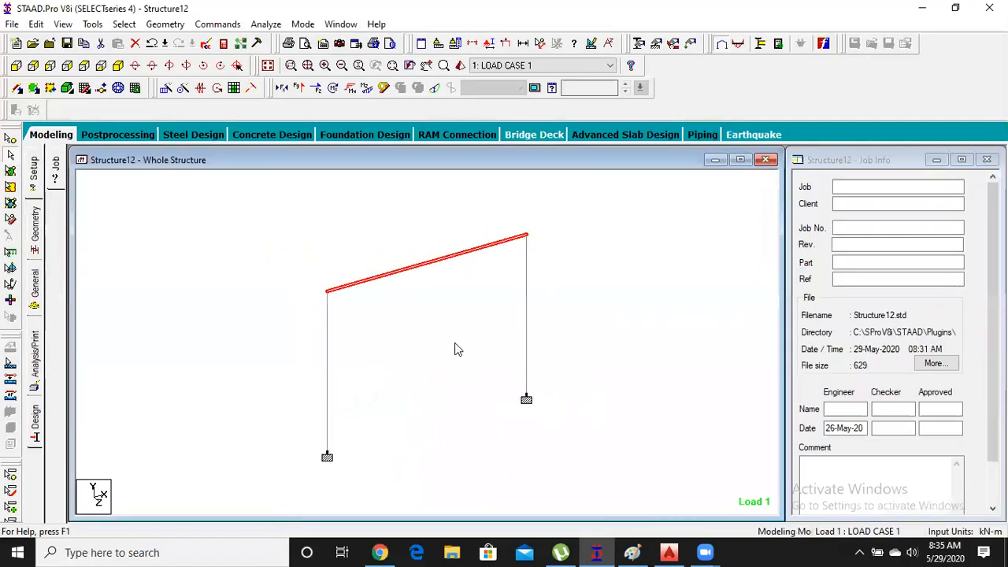
pyautogui.click(535, 326)
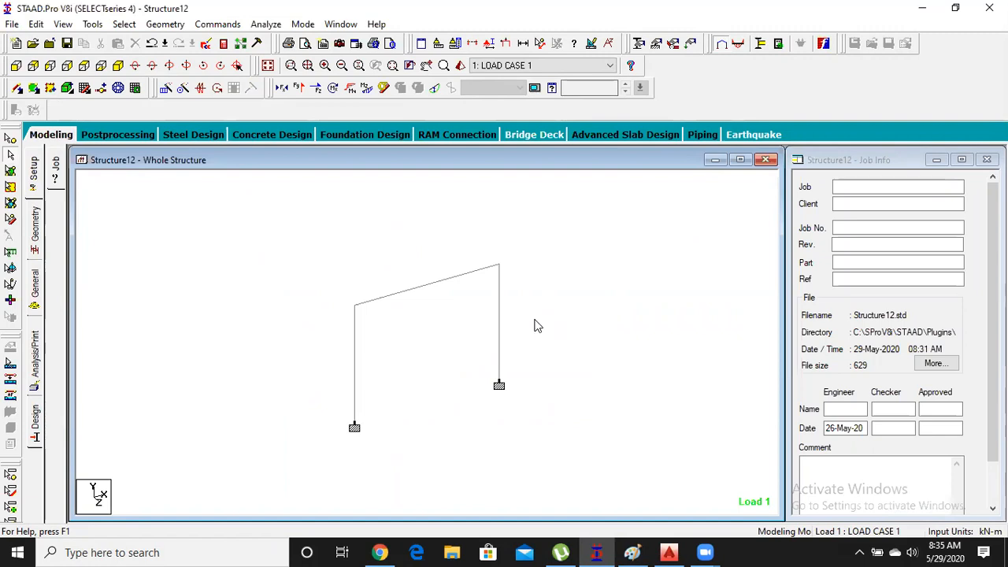
pyautogui.scroll(-2, 359, 254)
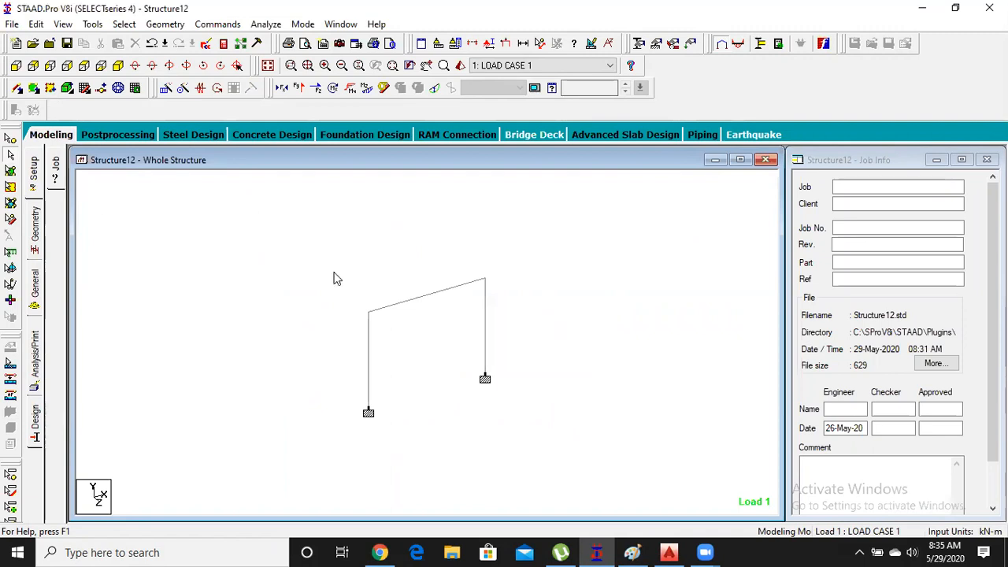
# Repeat the whole portal frame once along Z at 5 m spacing with linked steps and open base, deleting the old result files
pyautogui.moveTo(286, 240); pyautogui.dragTo(554, 456)
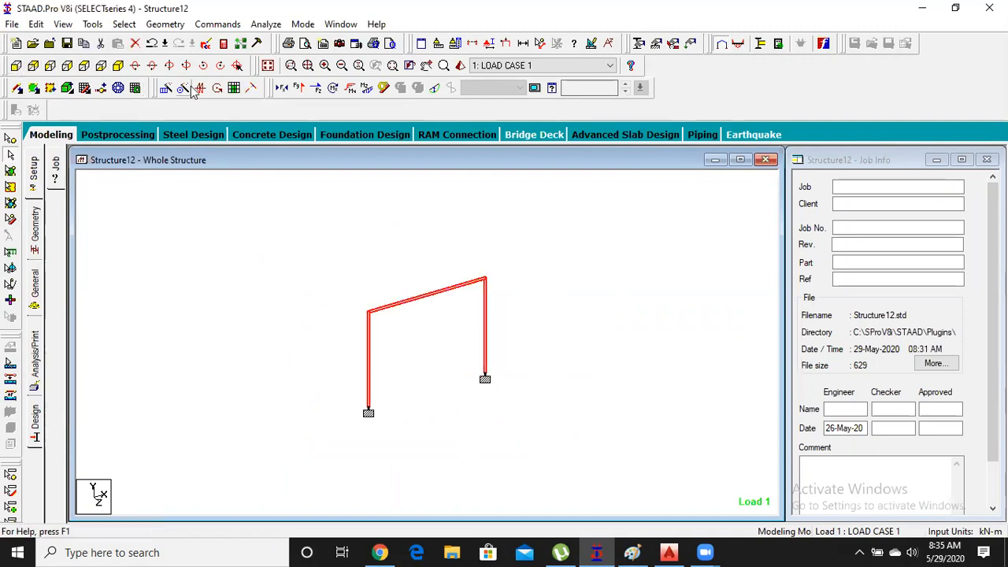
pyautogui.click(162, 90)
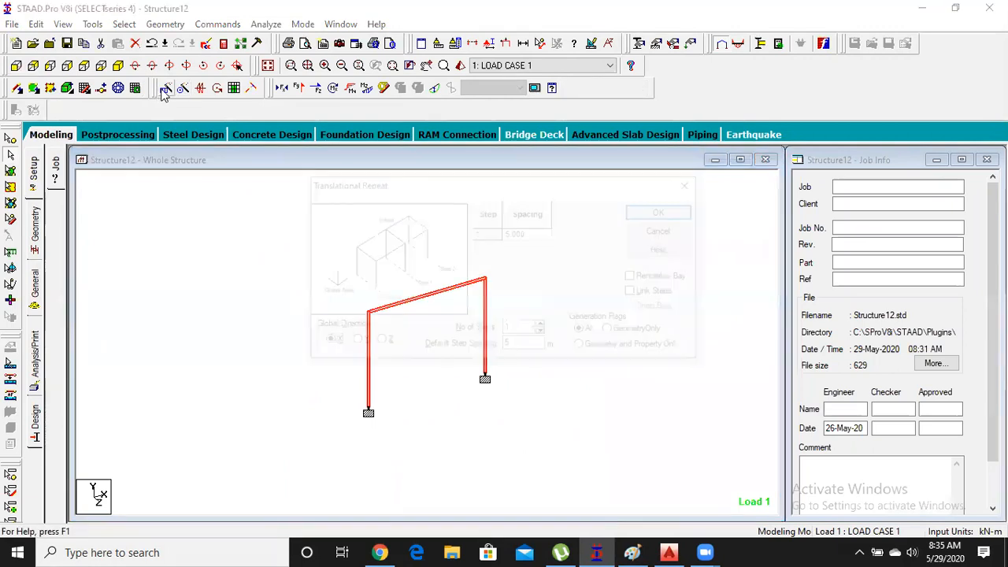
pyautogui.click(380, 343)
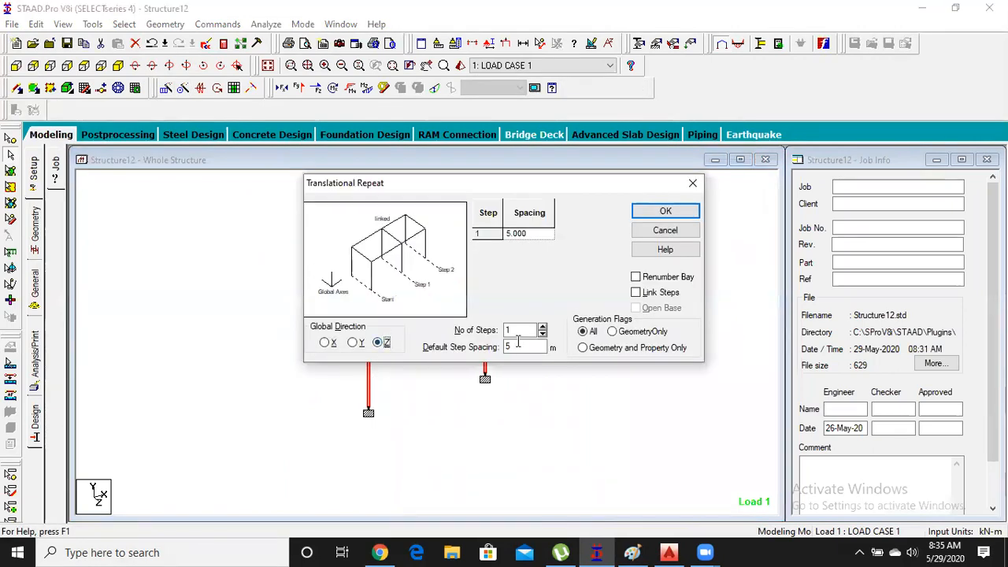
pyautogui.click(639, 293)
pyautogui.click(637, 308)
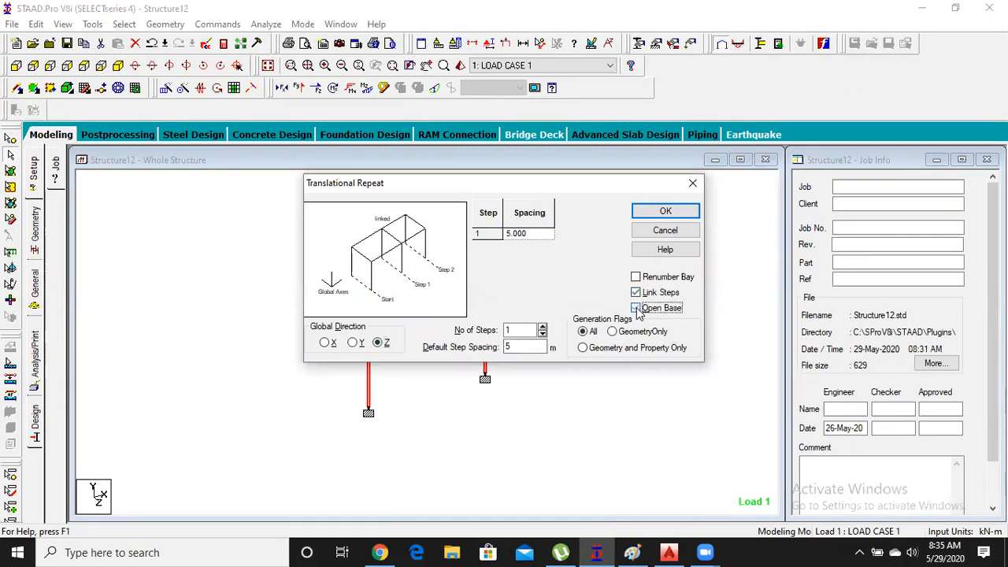
pyautogui.click(646, 212)
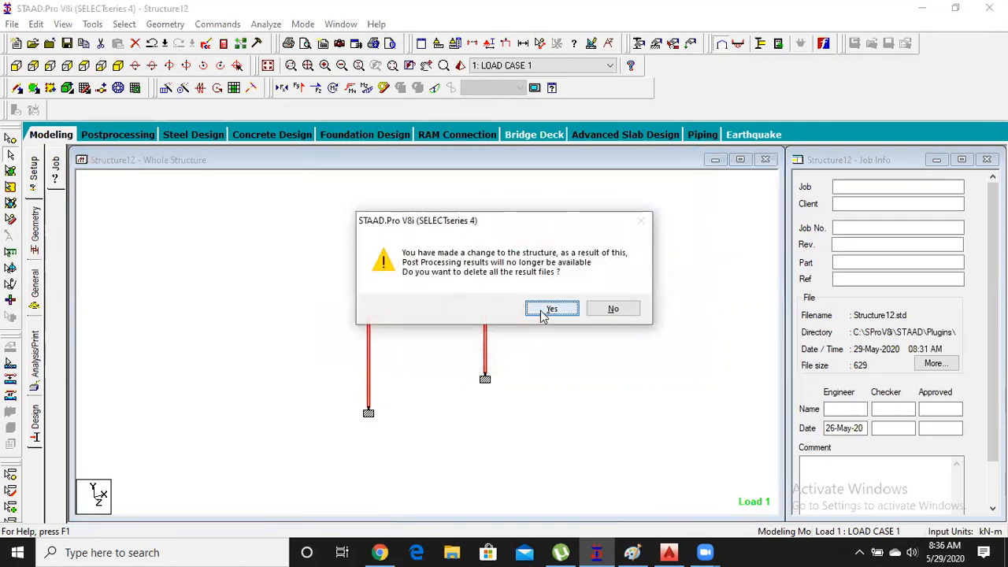
pyautogui.click(544, 310)
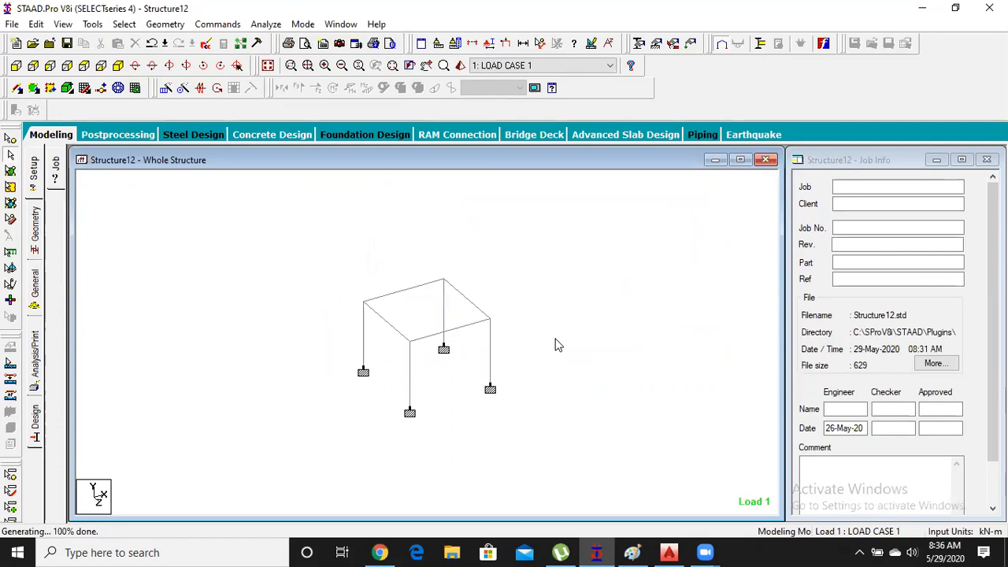
# Delete the Rect 0.23x1.00 concrete section from the structure's properties
pyautogui.click(35, 293)
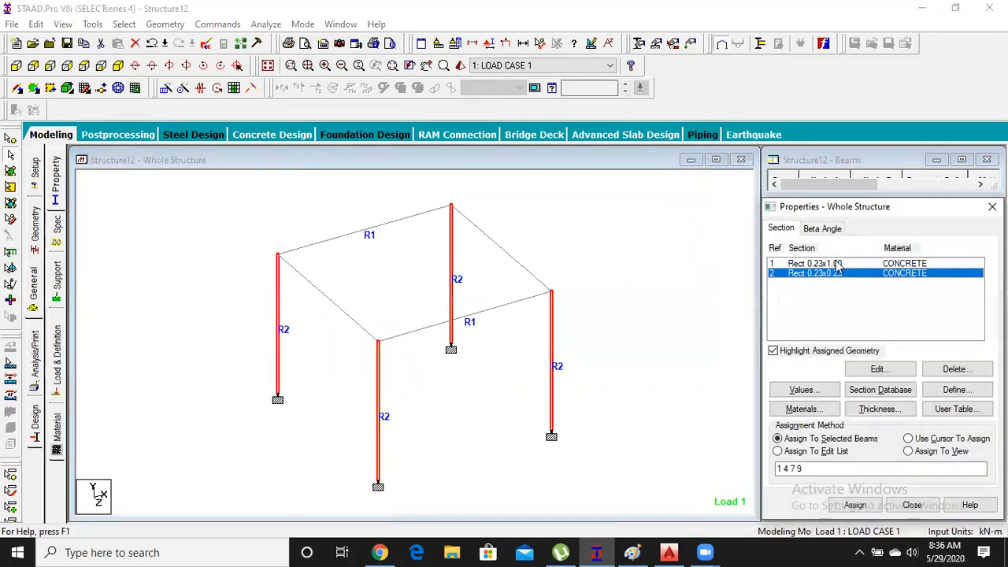
pyautogui.click(833, 262)
pyautogui.click(834, 264)
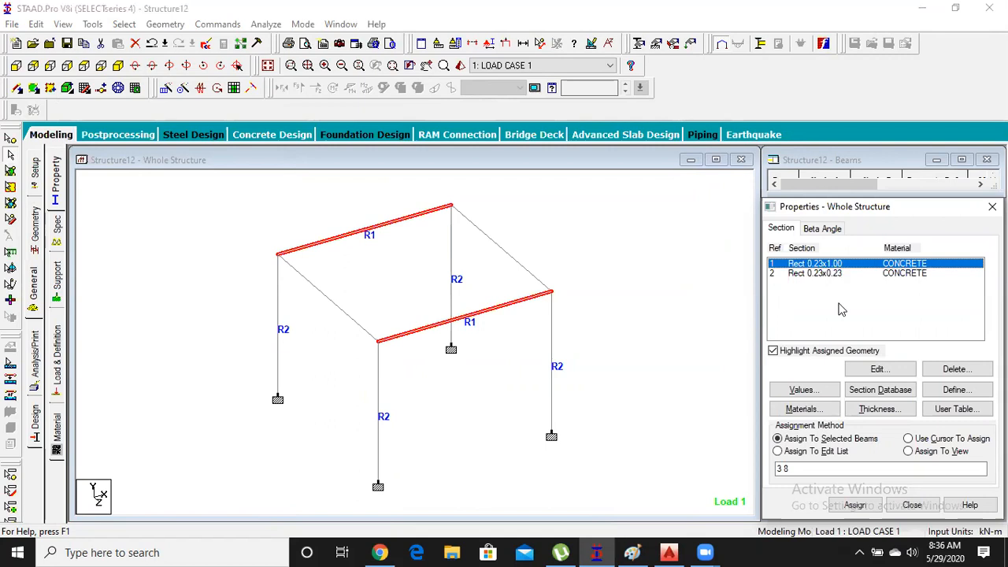
pyautogui.click(945, 370)
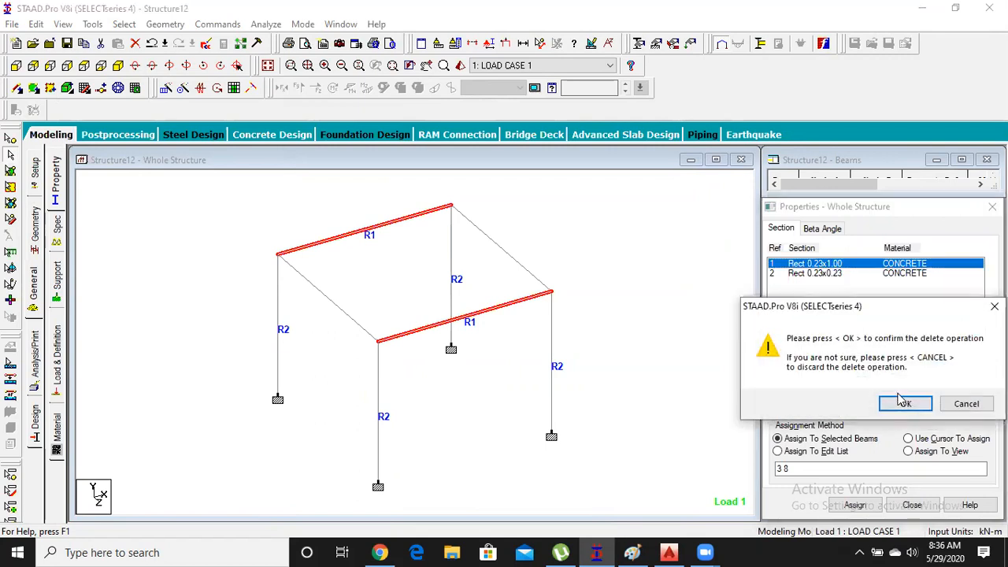
pyautogui.click(903, 401)
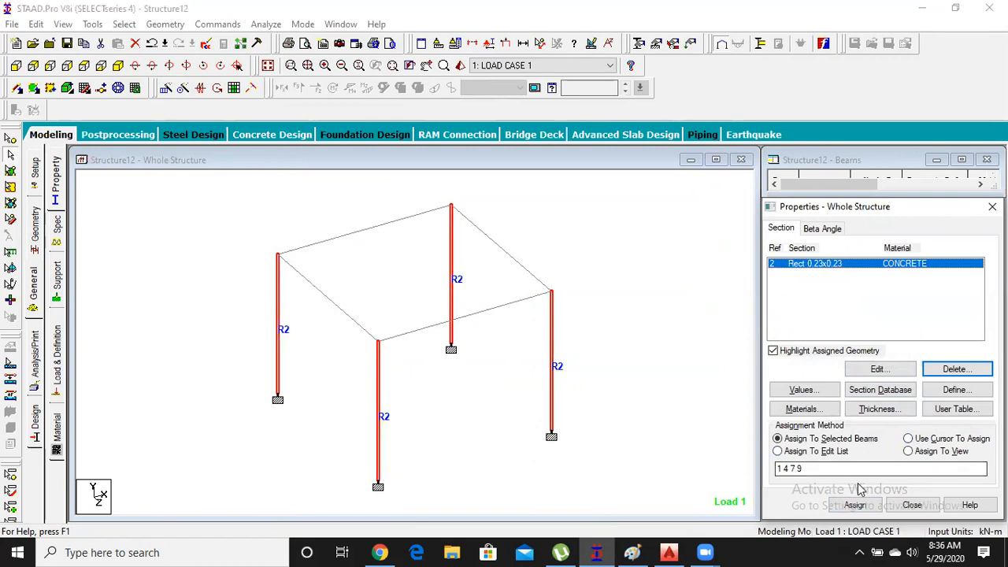
# Assign the Rect 0.23x0.23 concrete section to all members in view and accept the automatic save
pyautogui.click(705, 424)
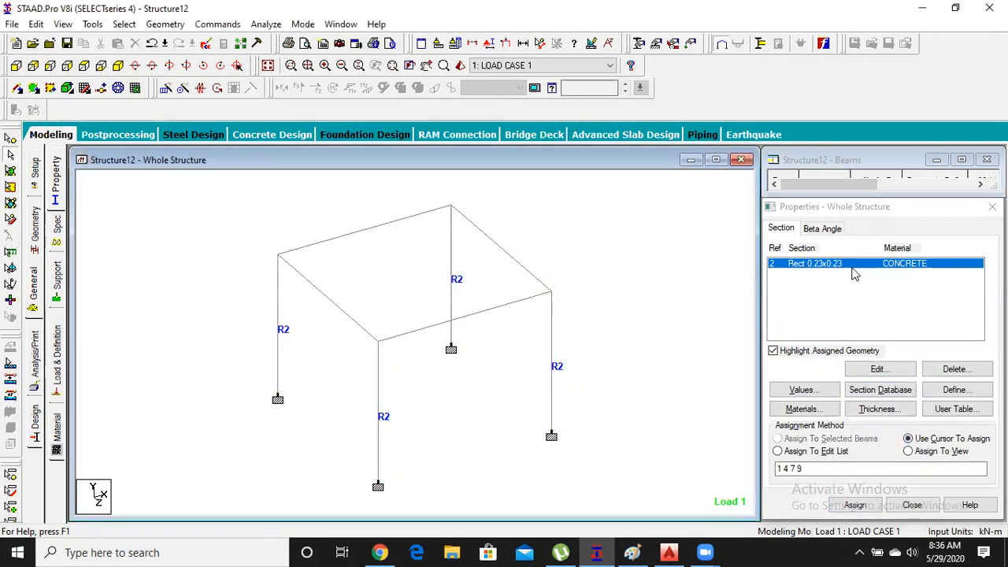
pyautogui.click(855, 266)
pyautogui.click(923, 453)
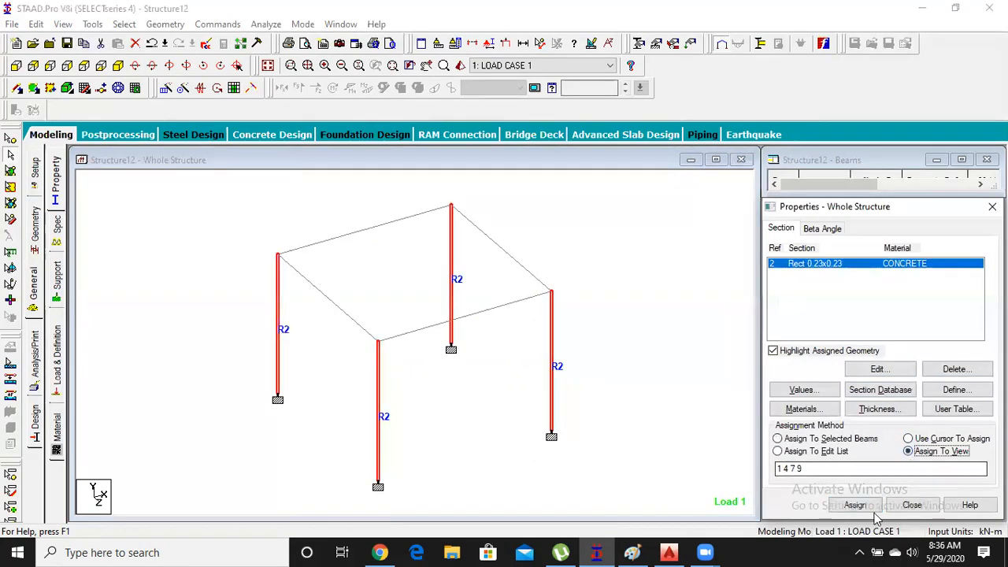
pyautogui.click(855, 504)
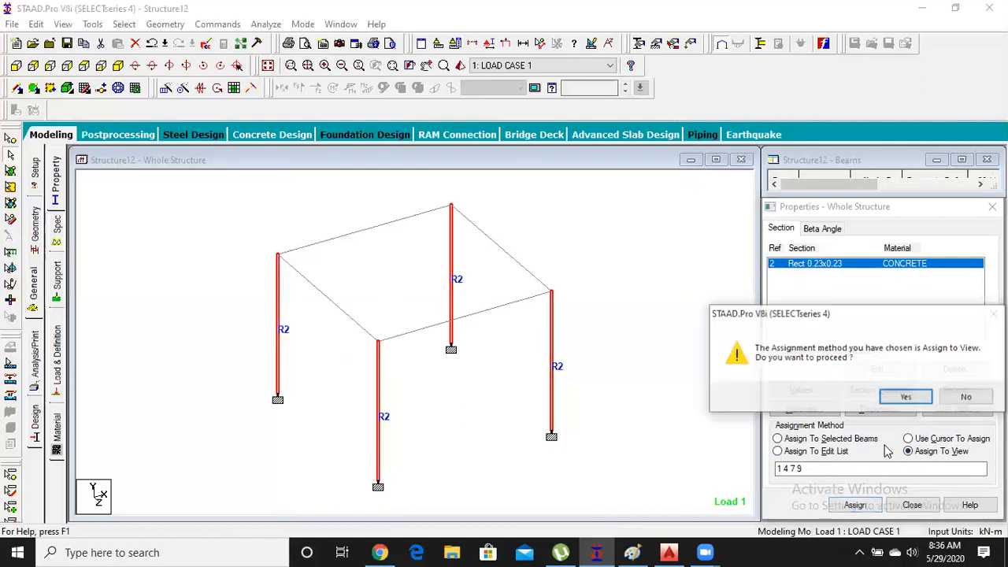
pyautogui.click(897, 398)
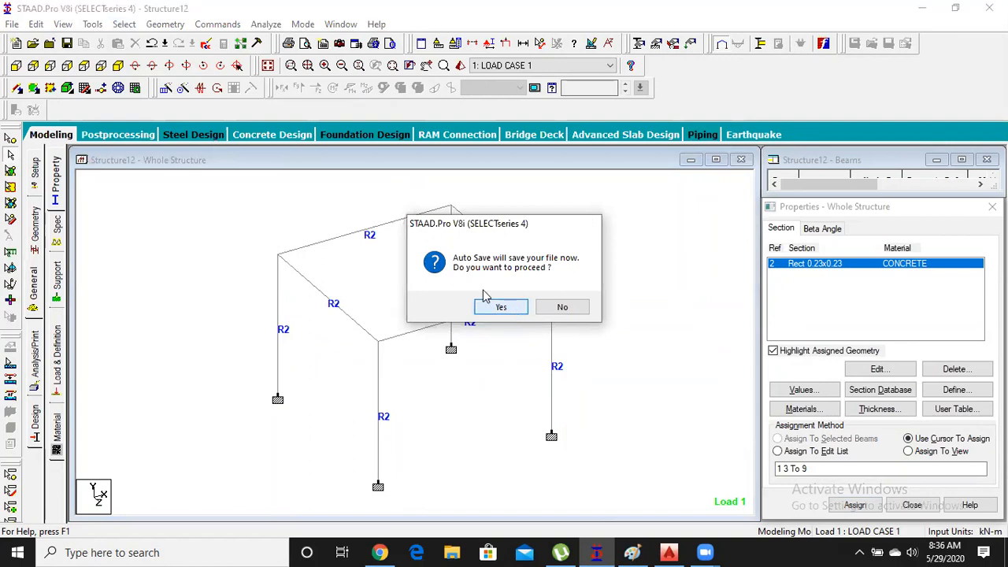
pyautogui.click(501, 305)
pyautogui.click(416, 303)
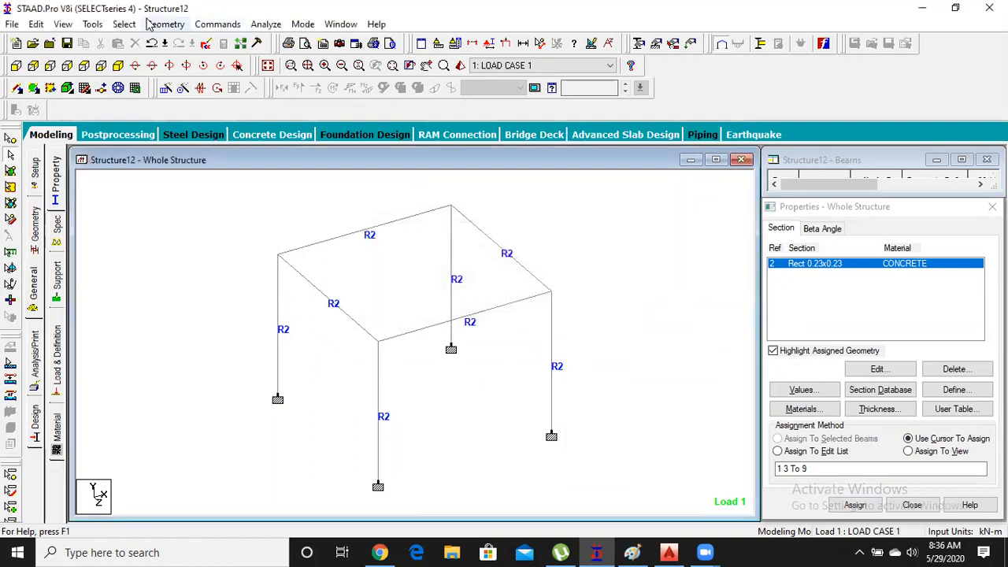
# Add a quad plate across the four top corner nodes of the frame
pyautogui.click(161, 24)
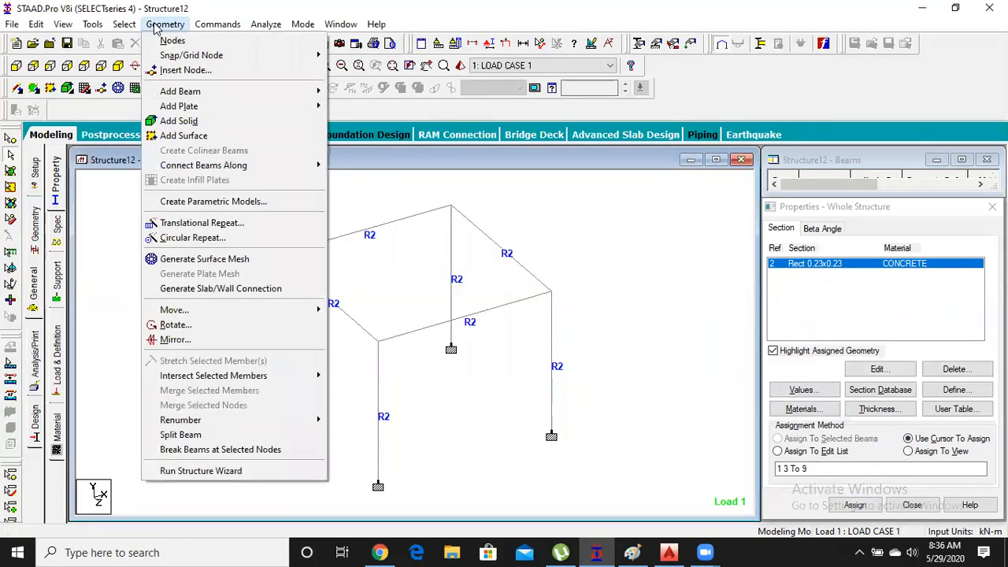
pyautogui.moveTo(204, 107)
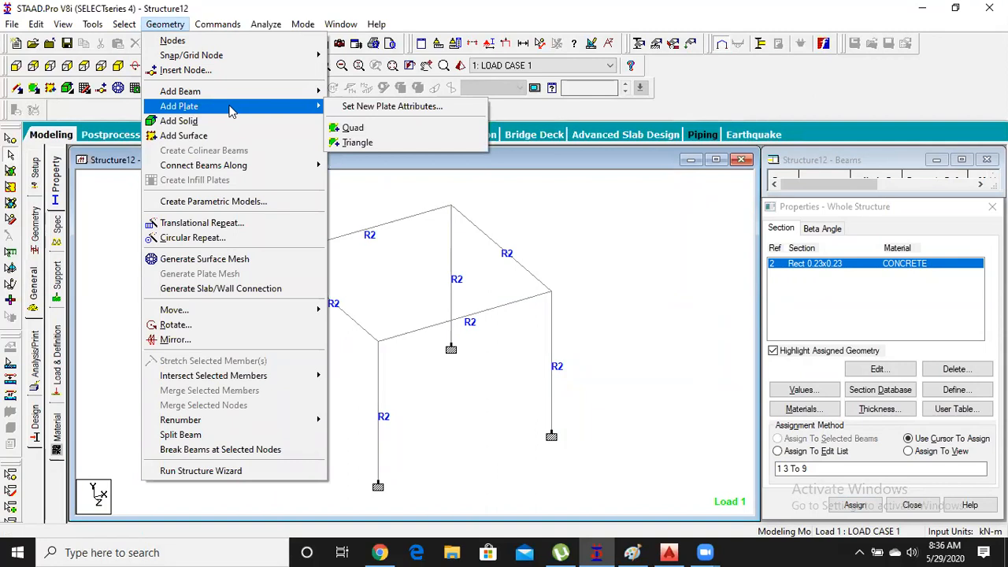
pyautogui.click(374, 129)
pyautogui.click(279, 255)
pyautogui.click(459, 205)
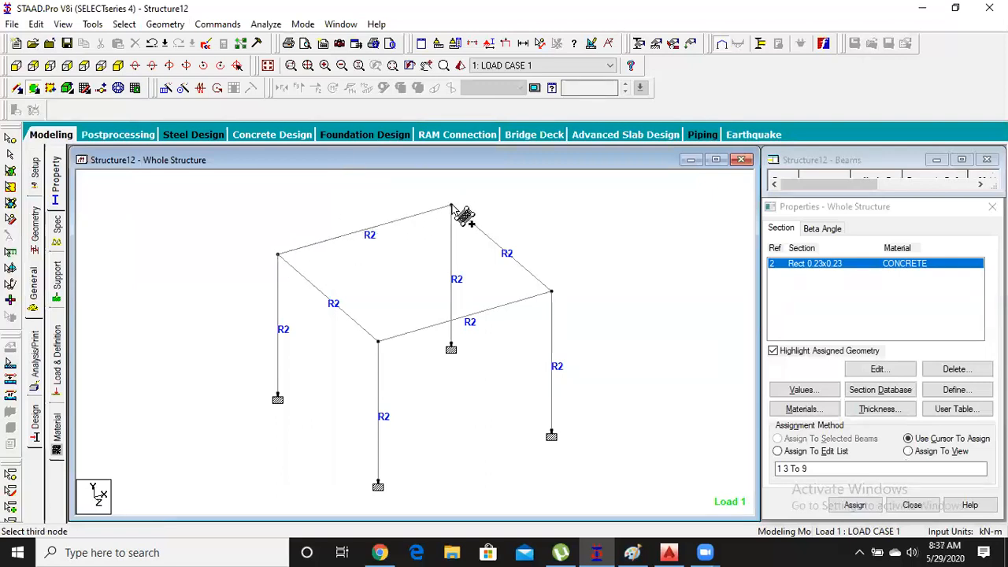
pyautogui.click(541, 295)
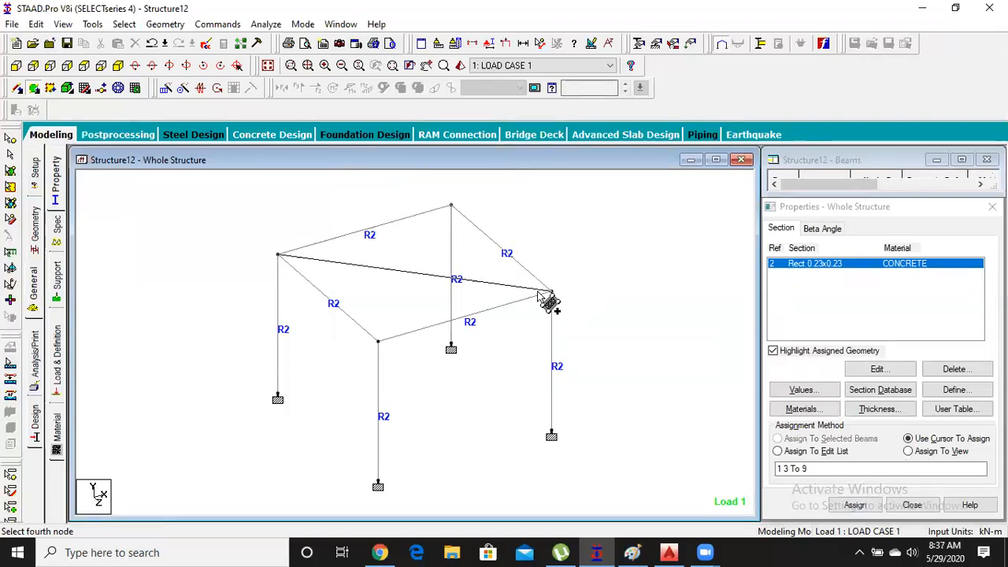
pyautogui.click(379, 341)
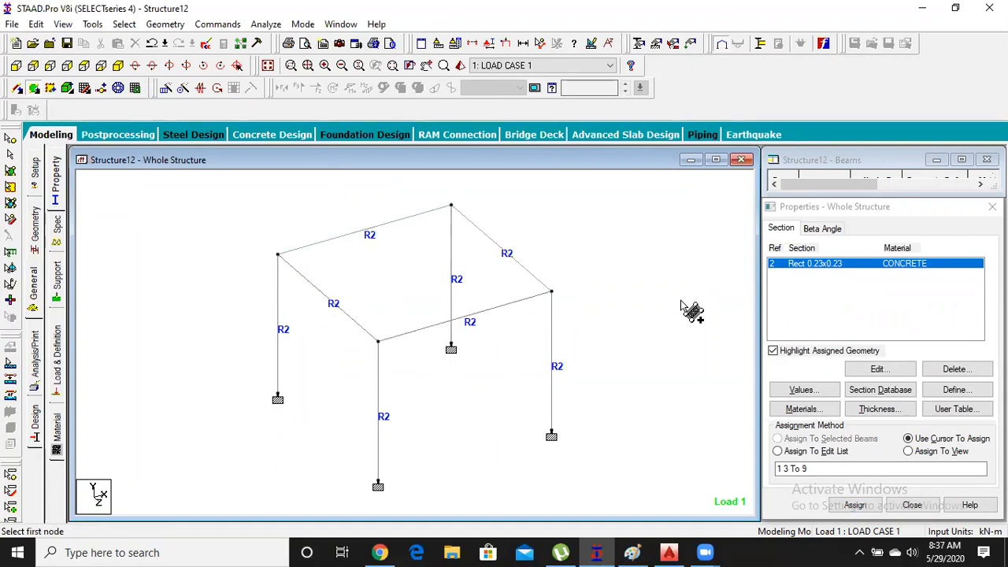
# Add a concrete plate element thickness property of 0.15 m at all four nodes
pyautogui.click(878, 396)
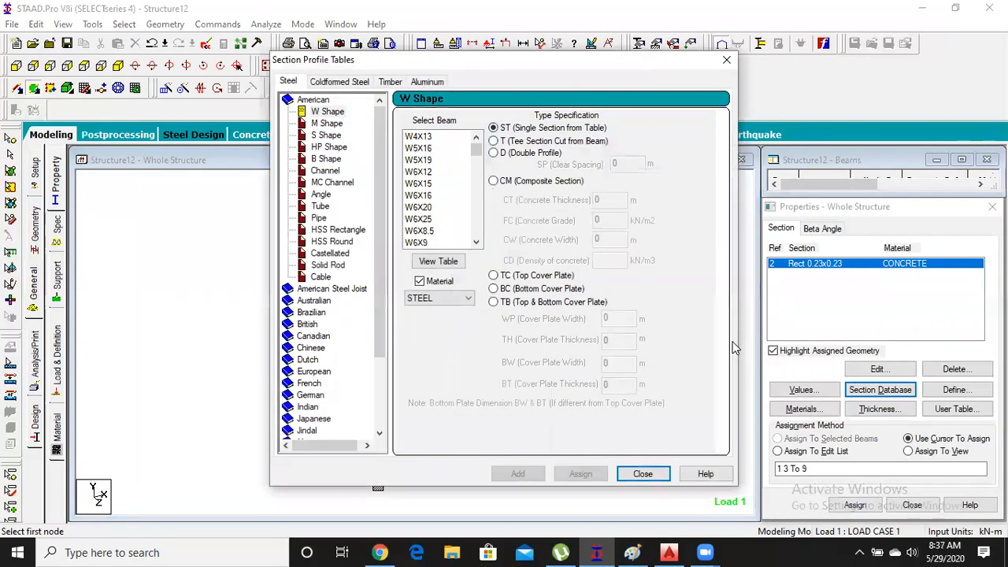
pyautogui.click(658, 474)
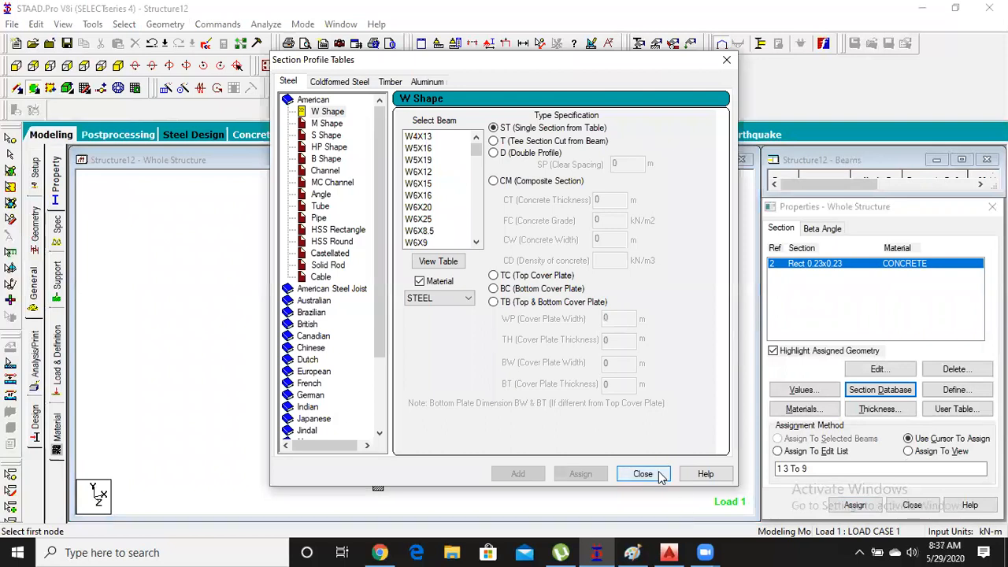
pyautogui.click(880, 410)
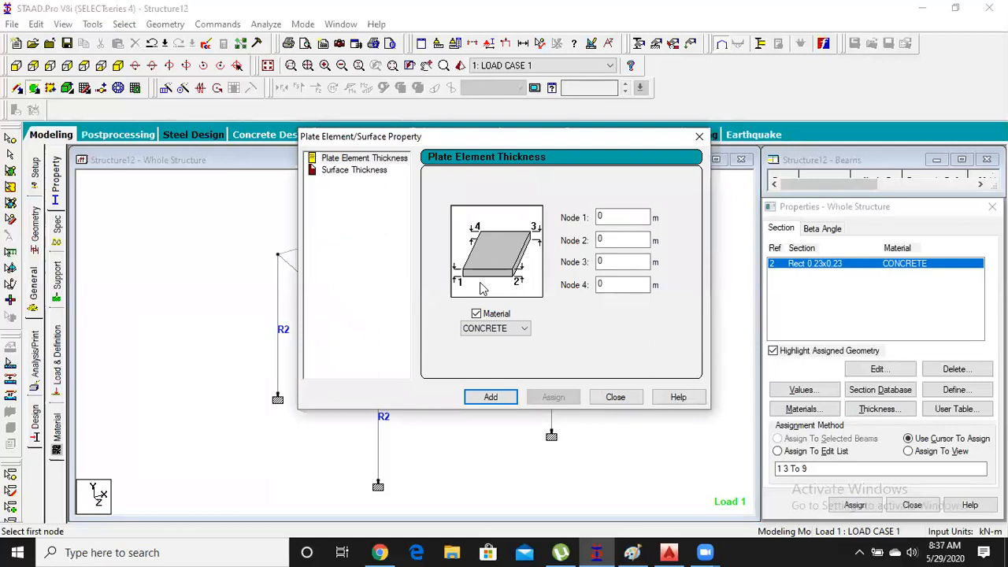
pyautogui.click(608, 221)
pyautogui.click(614, 216)
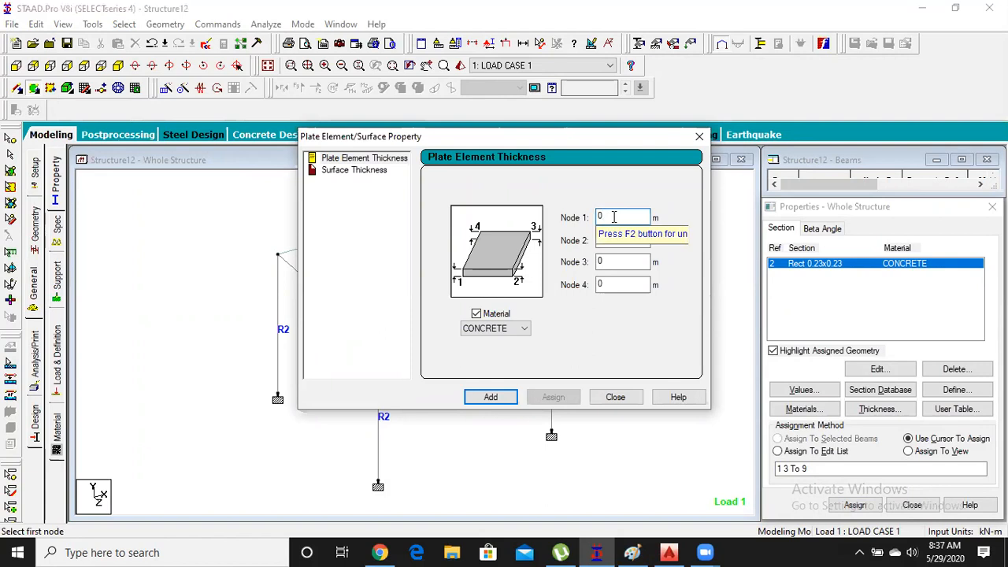
pyautogui.write('.15')
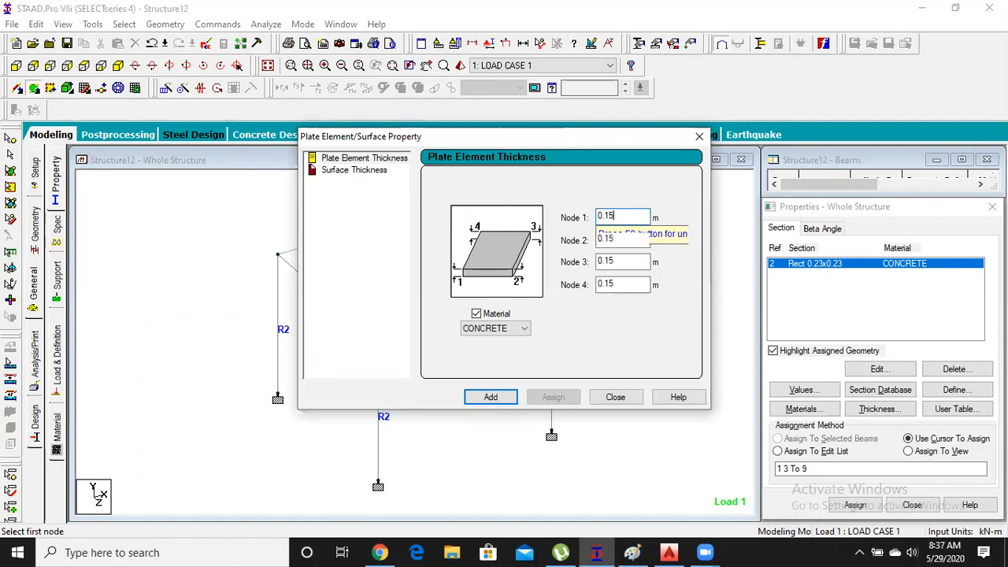
pyautogui.click(492, 397)
pyautogui.click(610, 397)
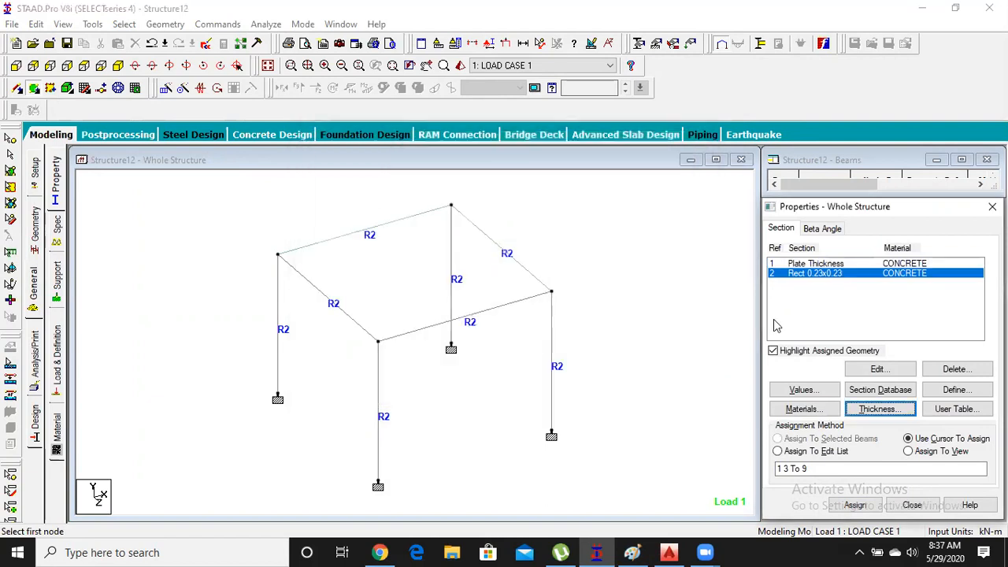
# Assign the Rect 0.23x0.23 concrete section to all members in view
pyautogui.click(908, 451)
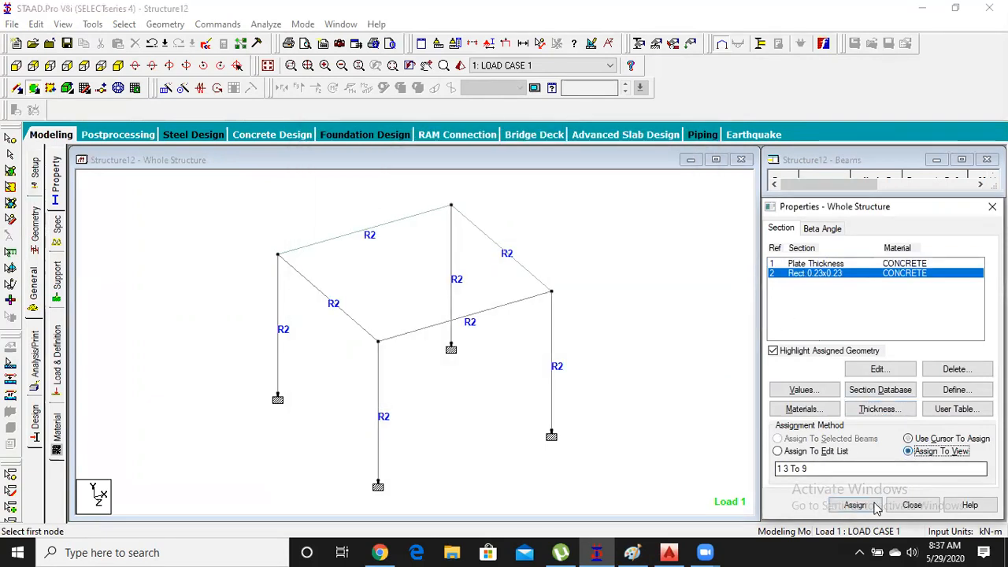
pyautogui.click(857, 504)
pyautogui.click(900, 396)
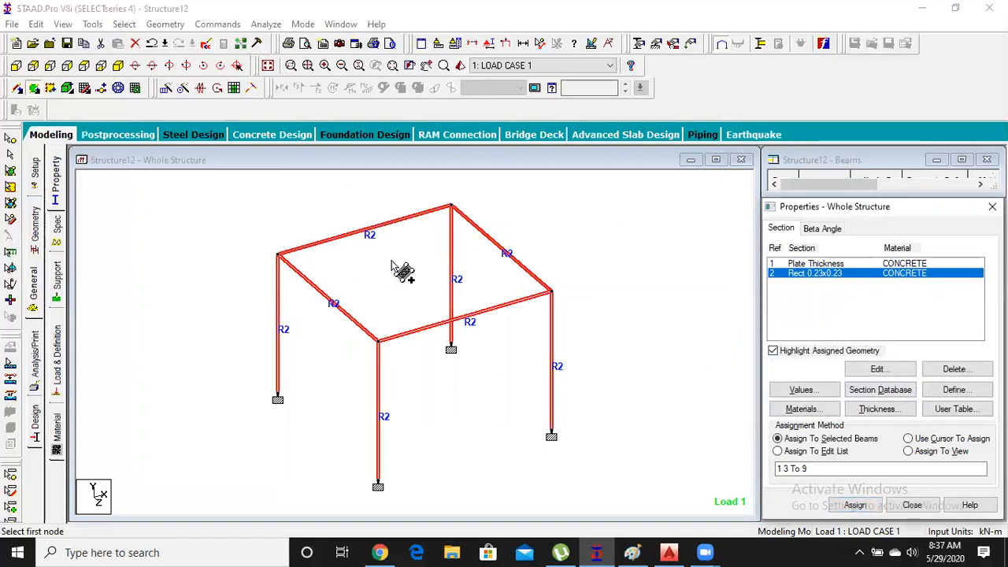
# Assign the concrete Plate Thickness property to the slab plate using the whole-view assignment method
pyautogui.click(813, 265)
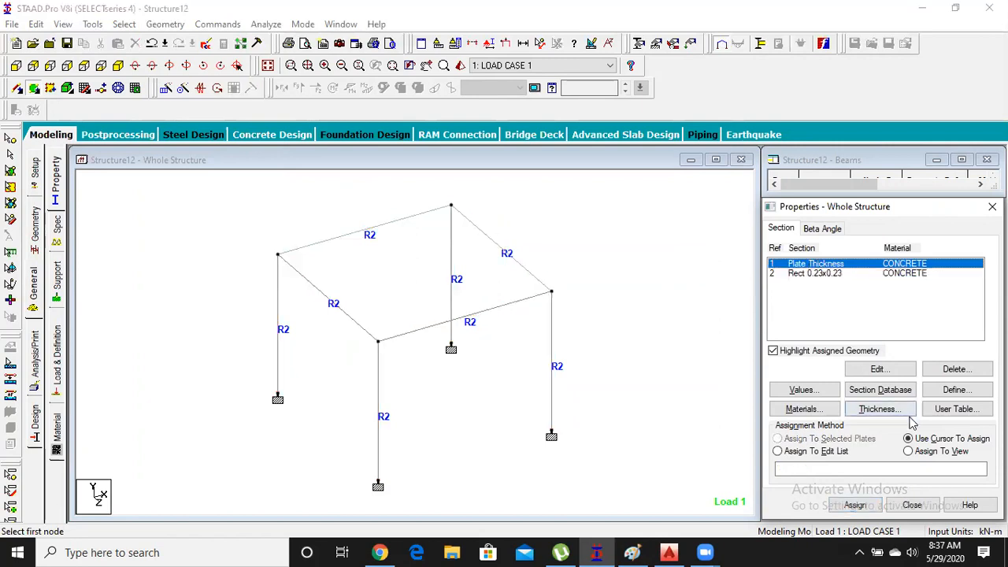
pyautogui.click(925, 453)
pyautogui.click(855, 504)
pyautogui.click(898, 397)
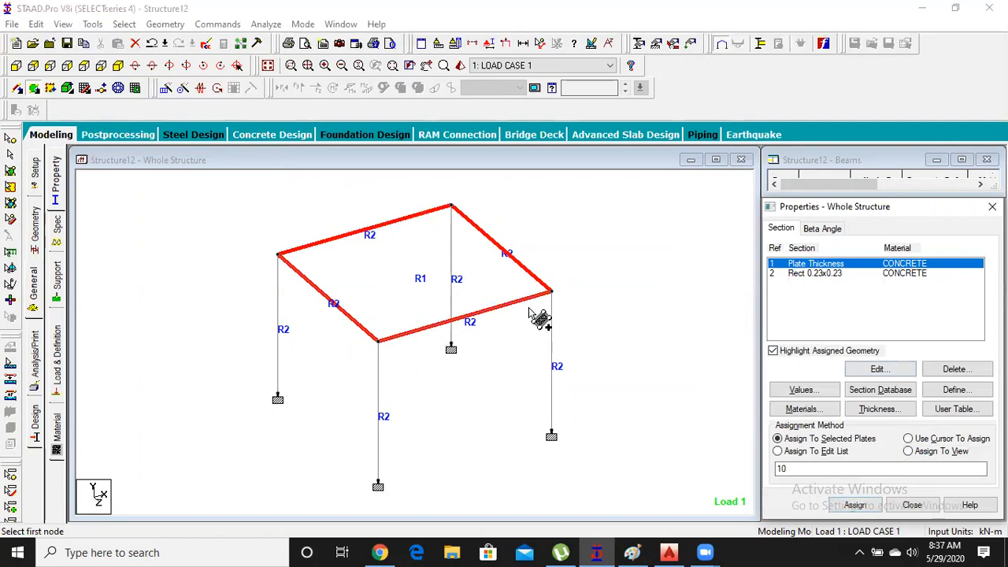
# Inspect the selected slab plate in a 3D rendered view, rotating it to see its thickness
pyautogui.click(508, 171)
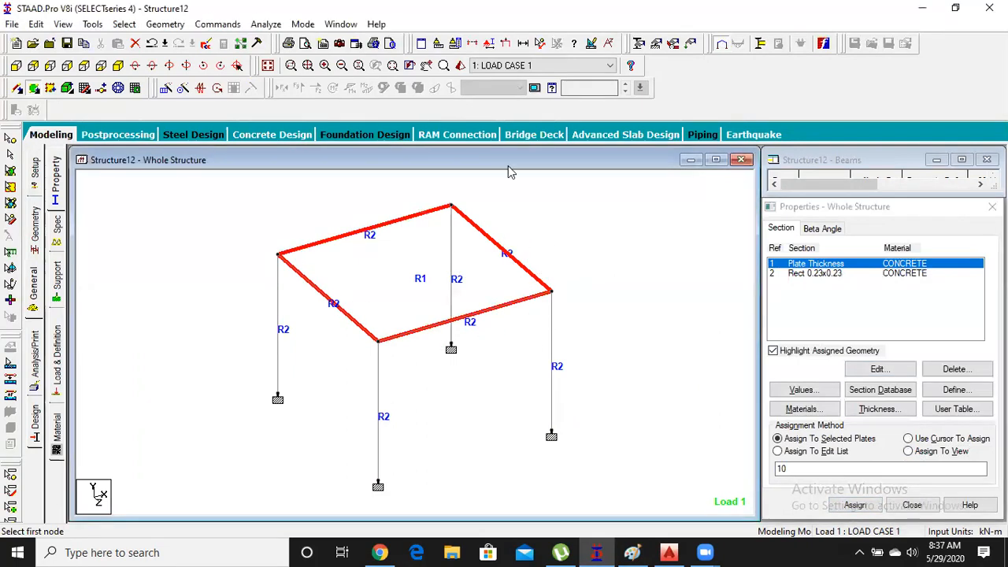
pyautogui.click(461, 66)
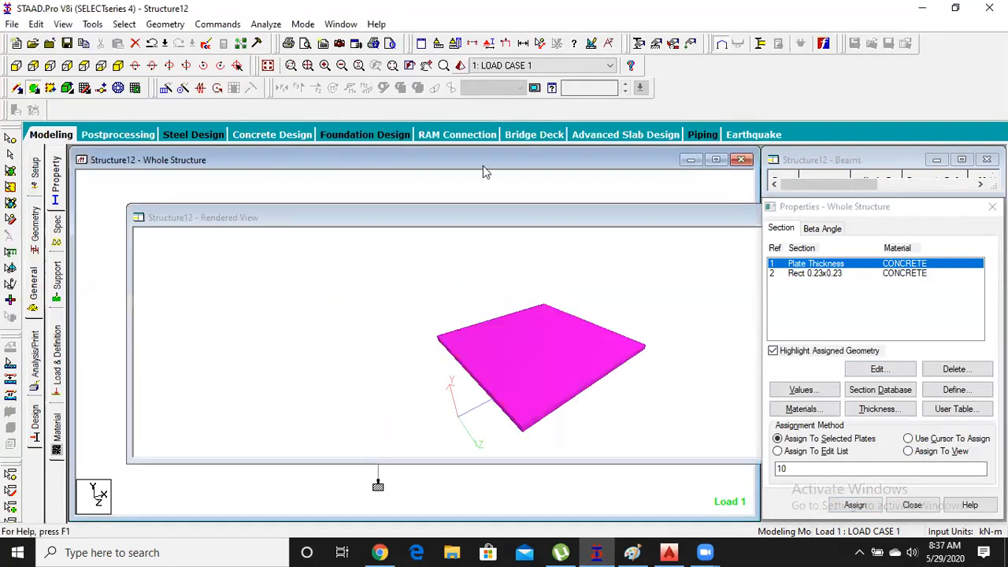
pyautogui.moveTo(512, 314); pyautogui.dragTo(471, 223)
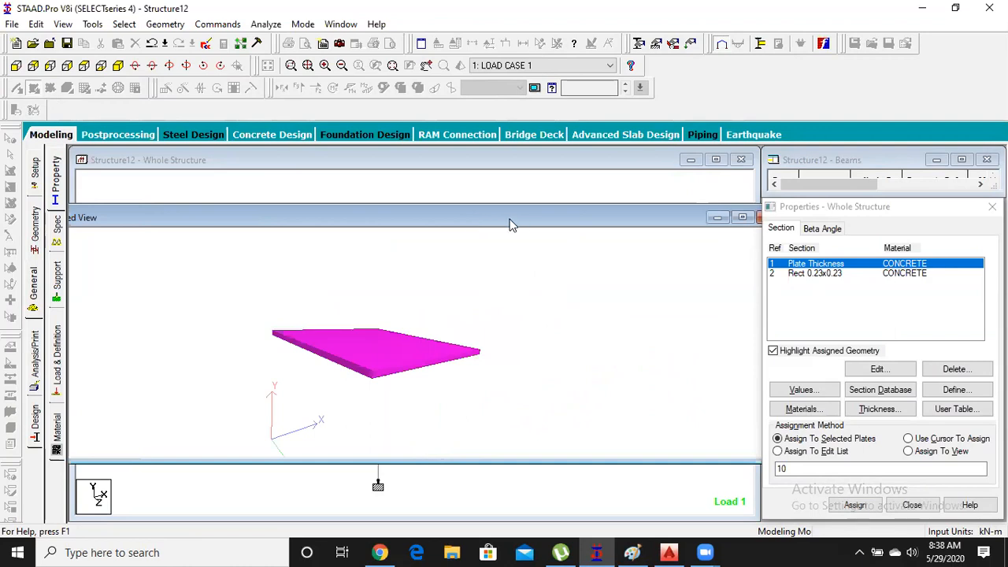
pyautogui.click(657, 219)
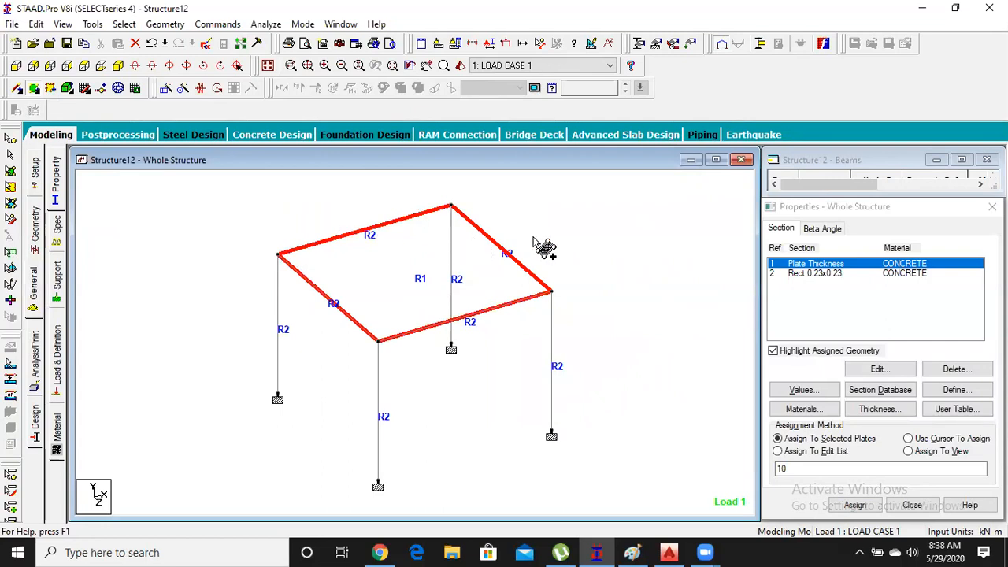
# Clear the plate selection and inspect the complete frame with its slab in a 3D rendered view
pyautogui.press('Escape')
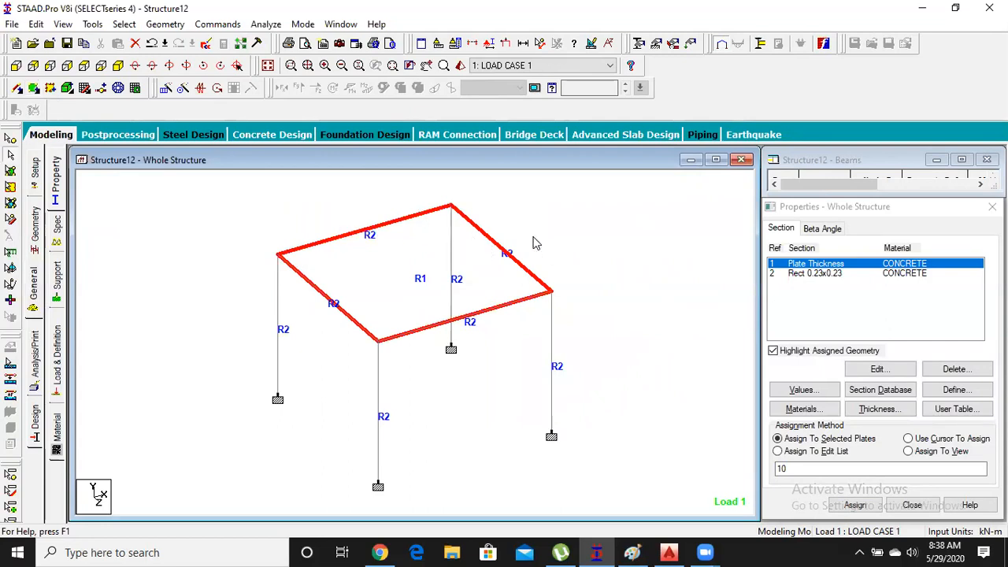
pyautogui.click(535, 235)
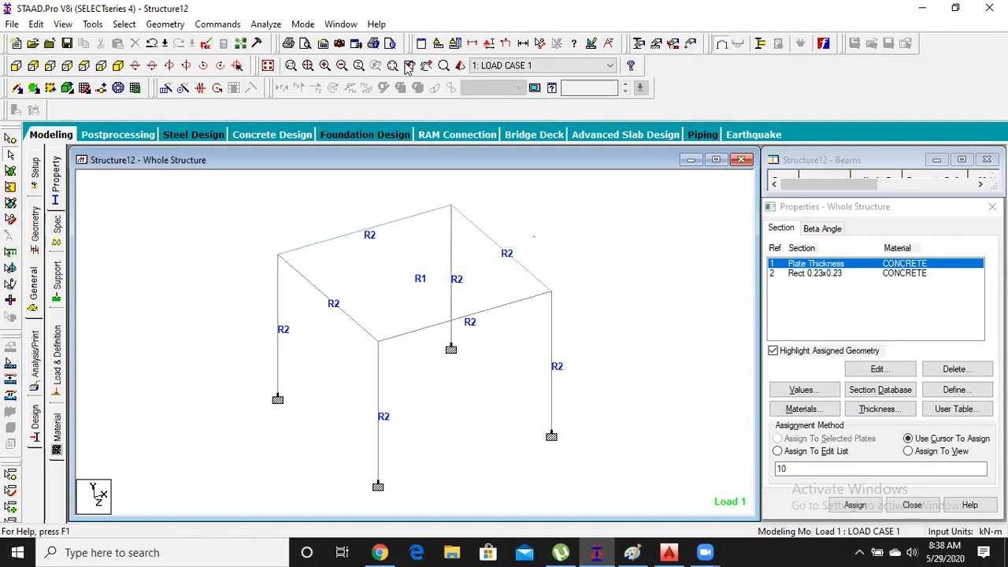
pyautogui.click(460, 66)
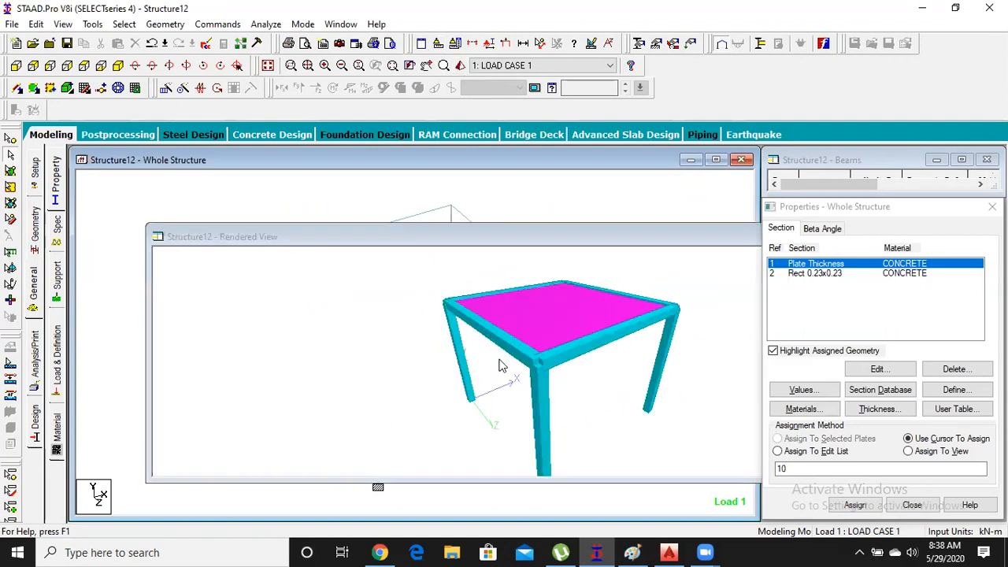
pyautogui.moveTo(557, 389); pyautogui.dragTo(593, 371)
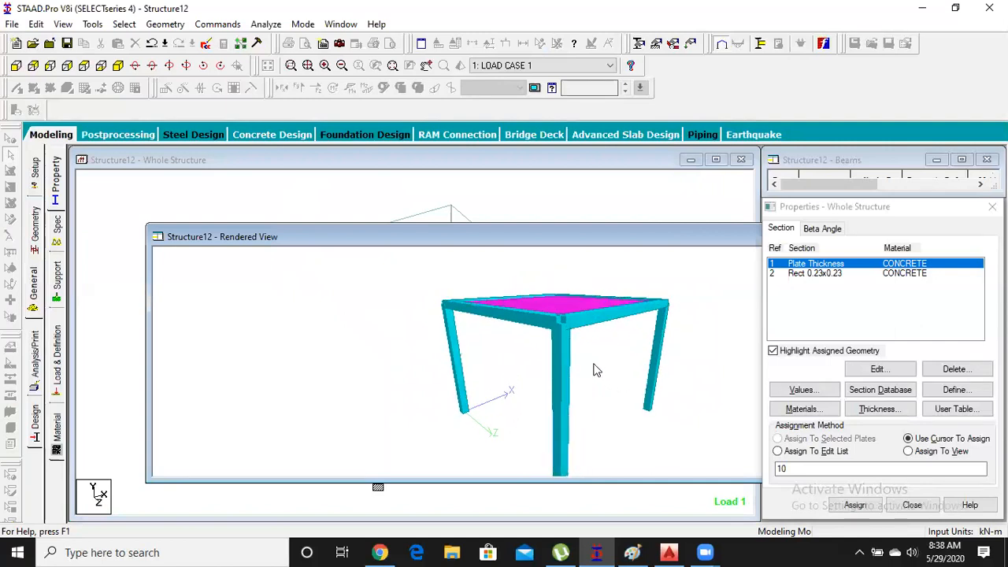
pyautogui.moveTo(596, 241); pyautogui.dragTo(518, 249)
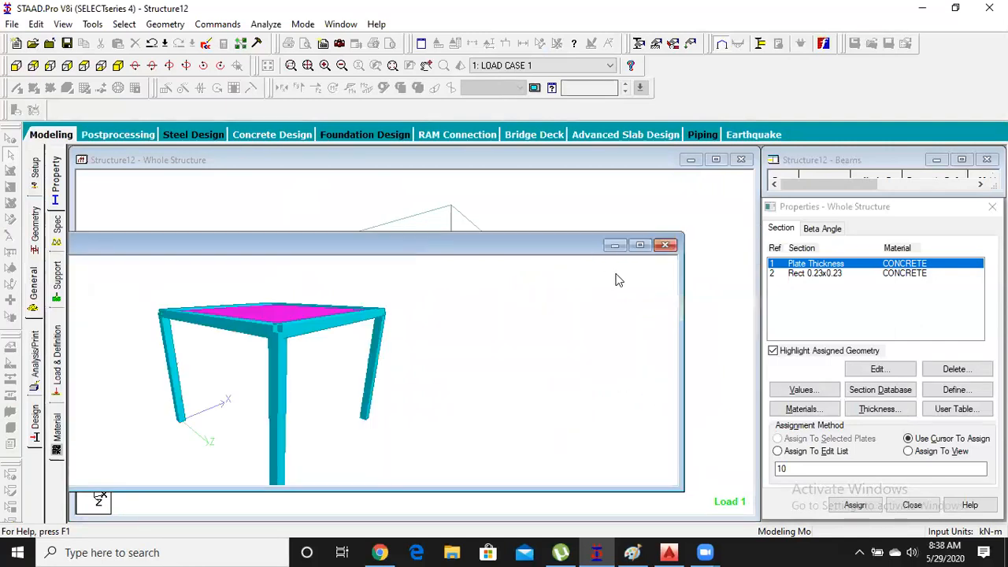
pyautogui.click(664, 246)
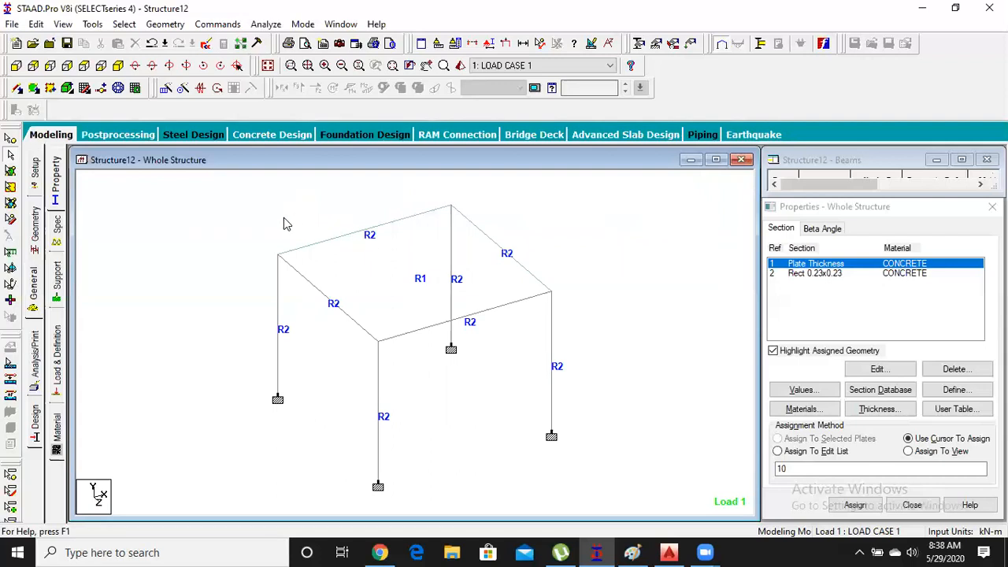
# Assign the SELFWEIGHT Y -1 load of LOAD CASE 1 to the whole structure in view
pyautogui.click(57, 355)
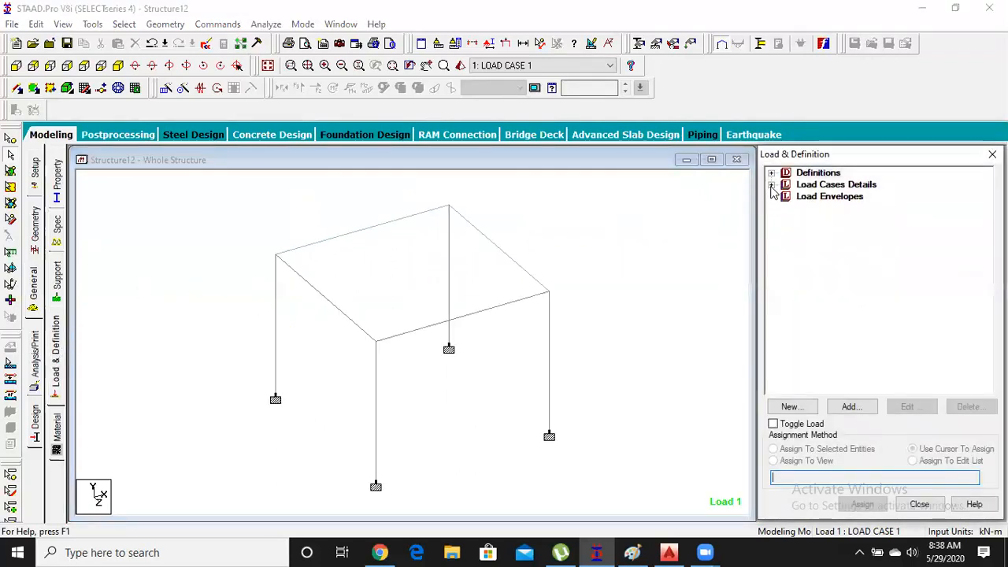
pyautogui.click(772, 185)
pyautogui.click(786, 196)
pyautogui.click(841, 209)
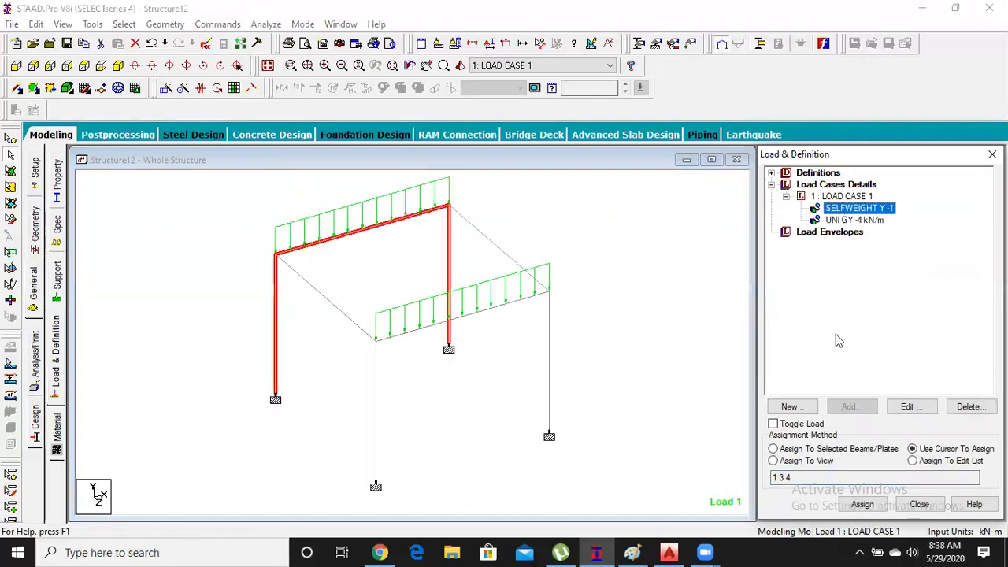
pyautogui.click(795, 463)
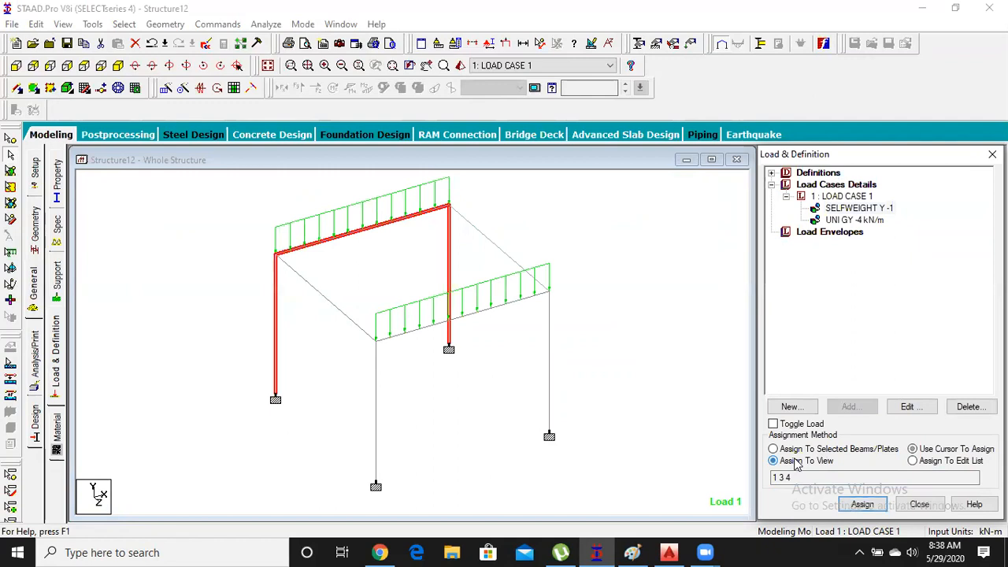
pyautogui.click(862, 504)
pyautogui.click(905, 370)
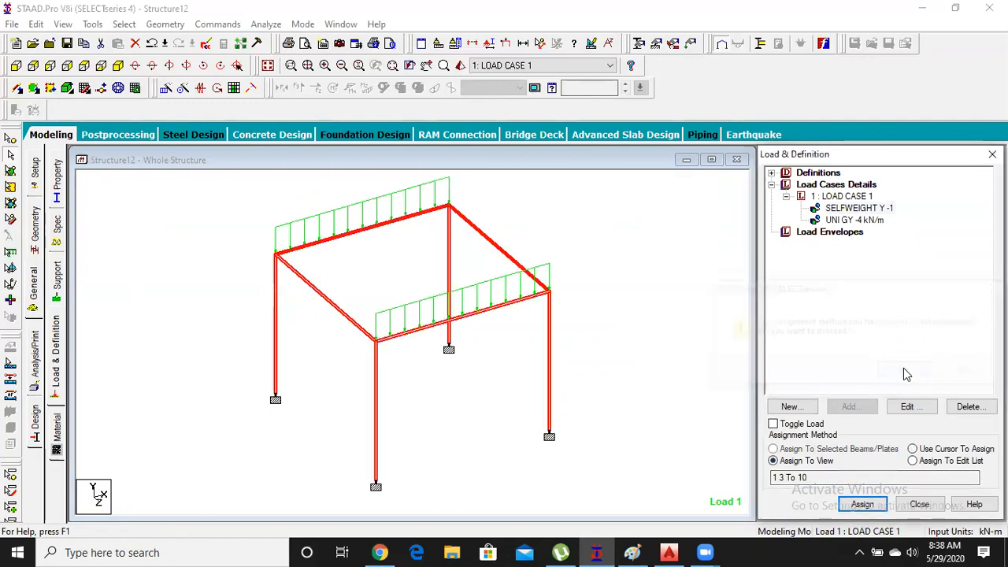
# Assign the UNI GY -4 kN/m load to the two top beams that do not yet carry it
pyautogui.click(858, 221)
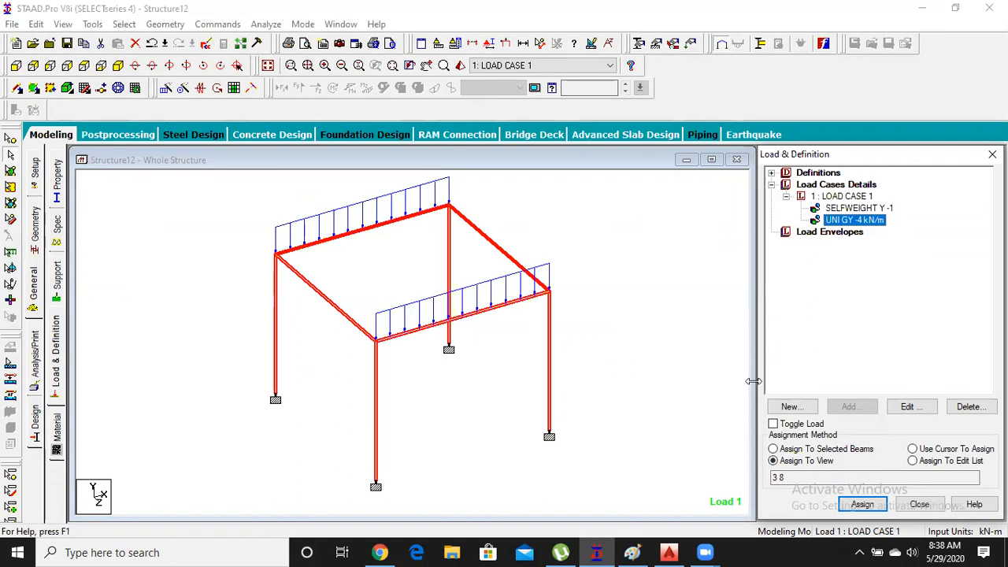
pyautogui.click(661, 289)
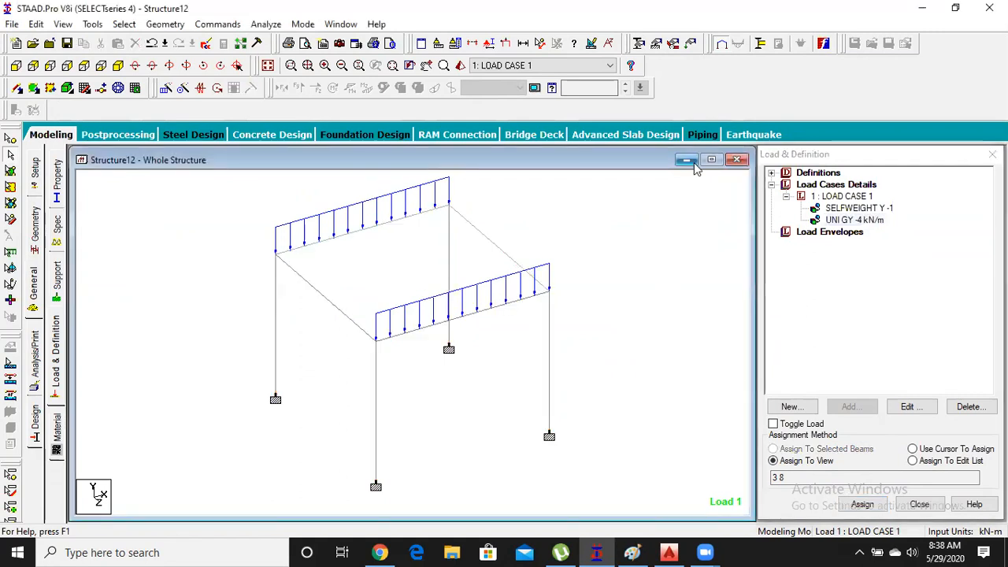
pyautogui.click(489, 246)
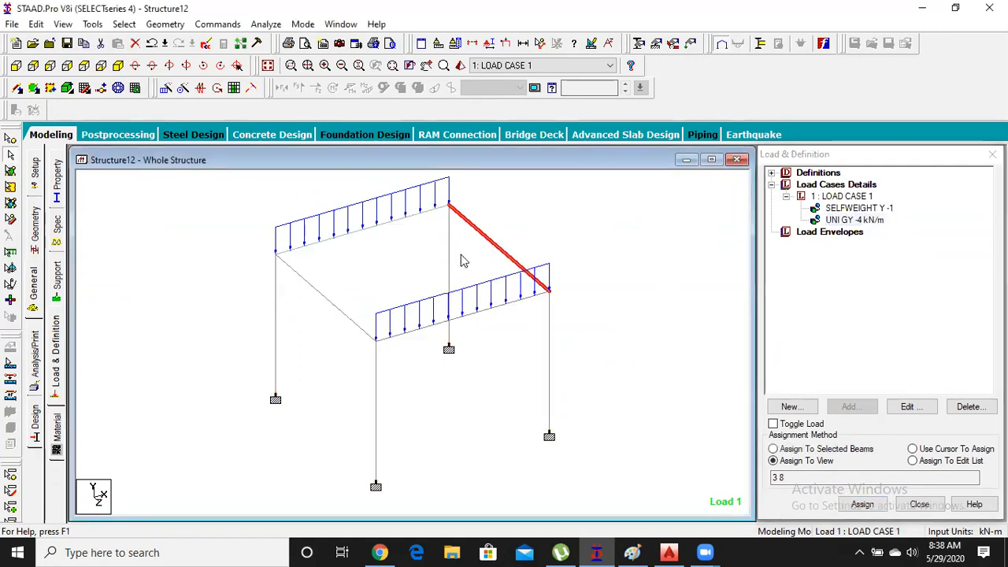
pyautogui.keyDown('ctrl'); pyautogui.click(335, 307); pyautogui.keyUp('ctrl')
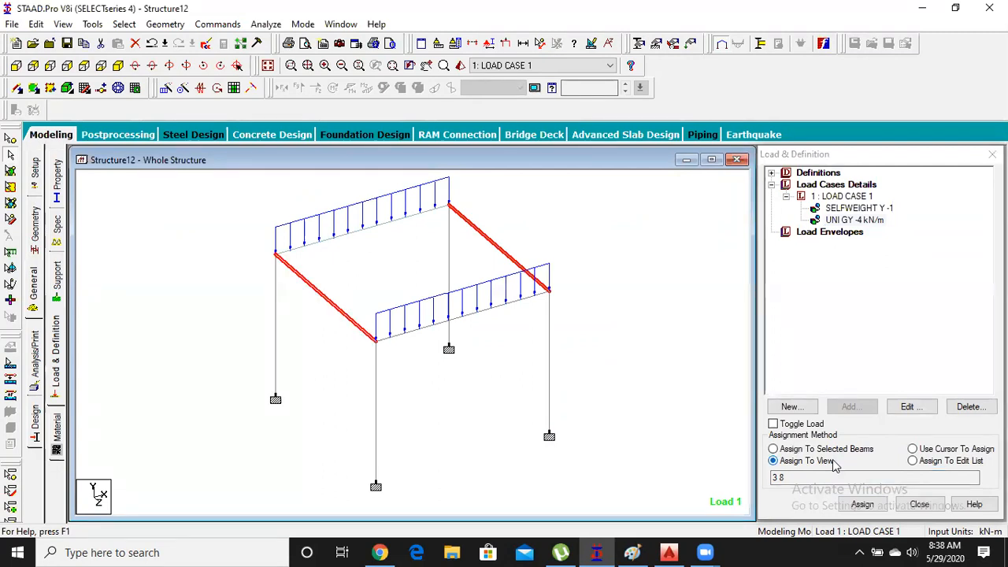
pyautogui.click(832, 450)
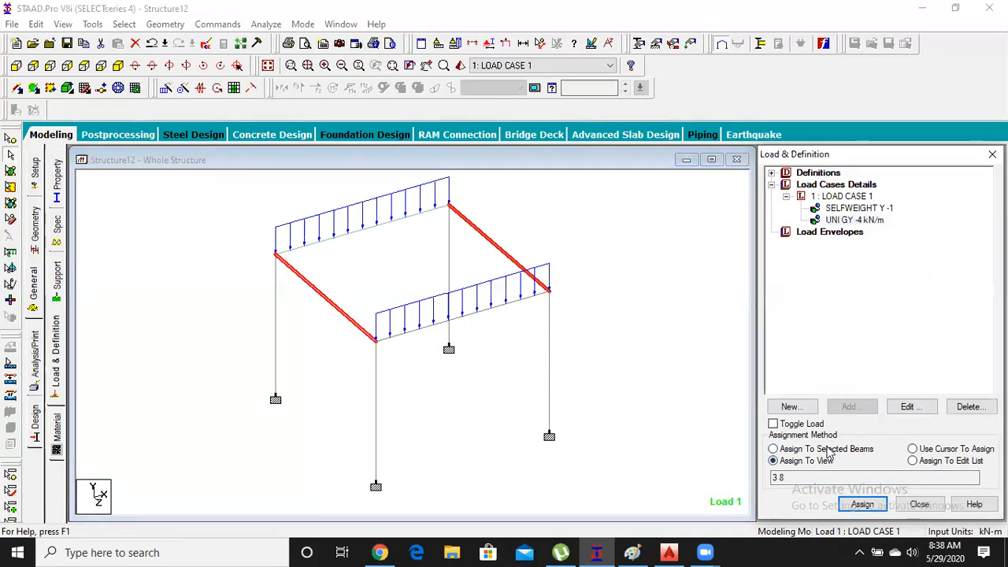
pyautogui.click(862, 504)
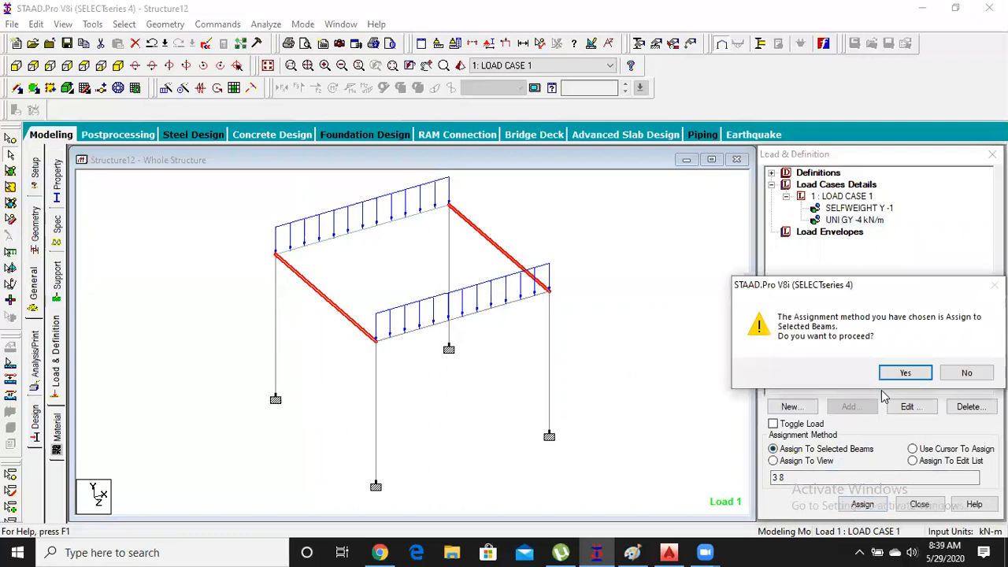
pyautogui.click(905, 374)
pyautogui.click(674, 233)
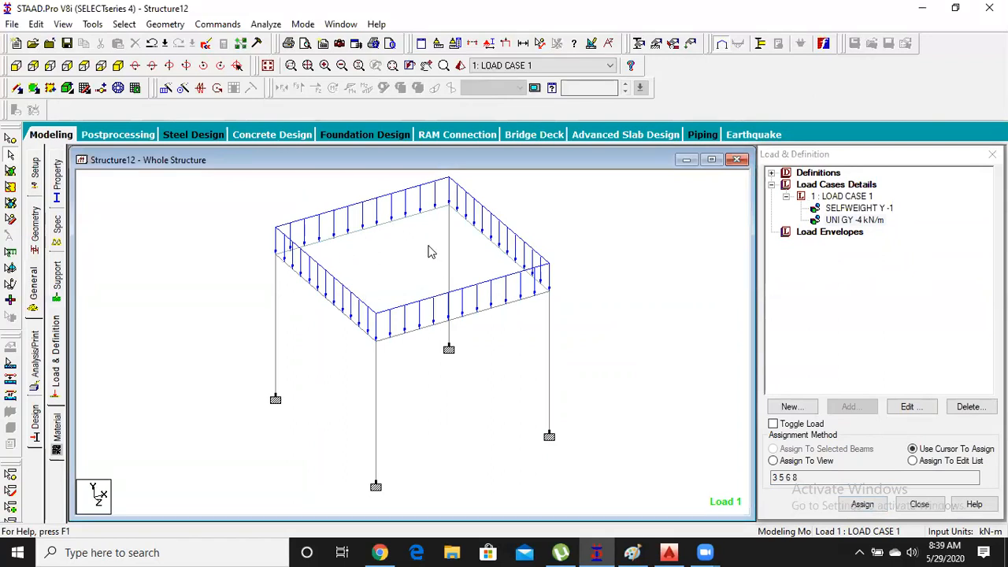
# Open a new load item for LOAD CASE 1 and choose the Pressure on Full Plate load type
pyautogui.click(865, 187)
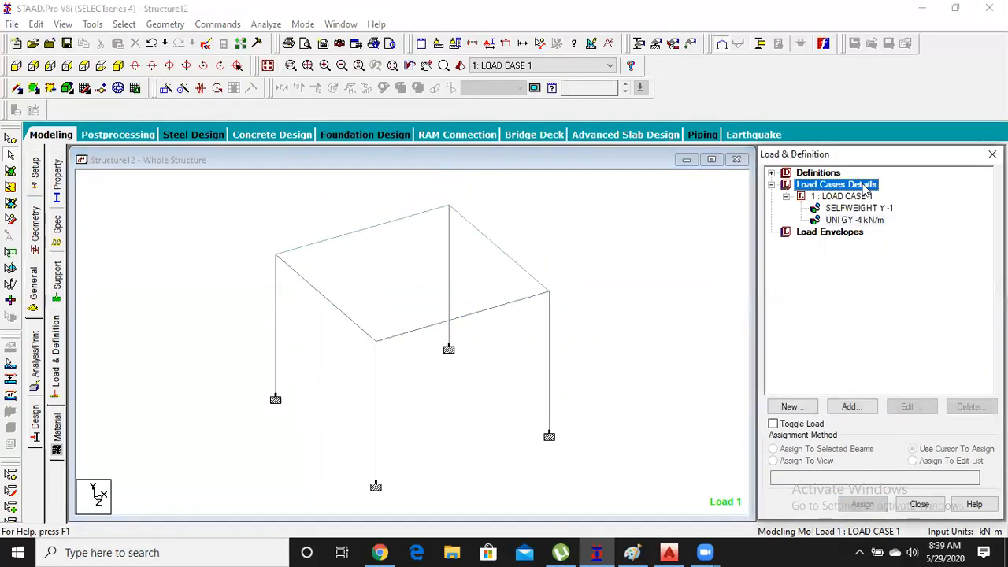
pyautogui.click(853, 196)
pyautogui.click(848, 407)
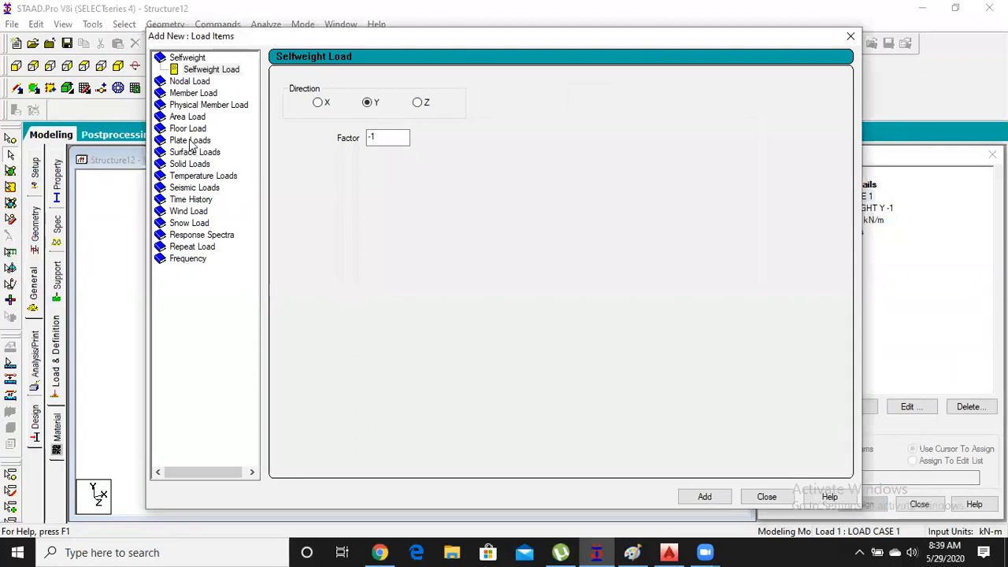
pyautogui.click(190, 141)
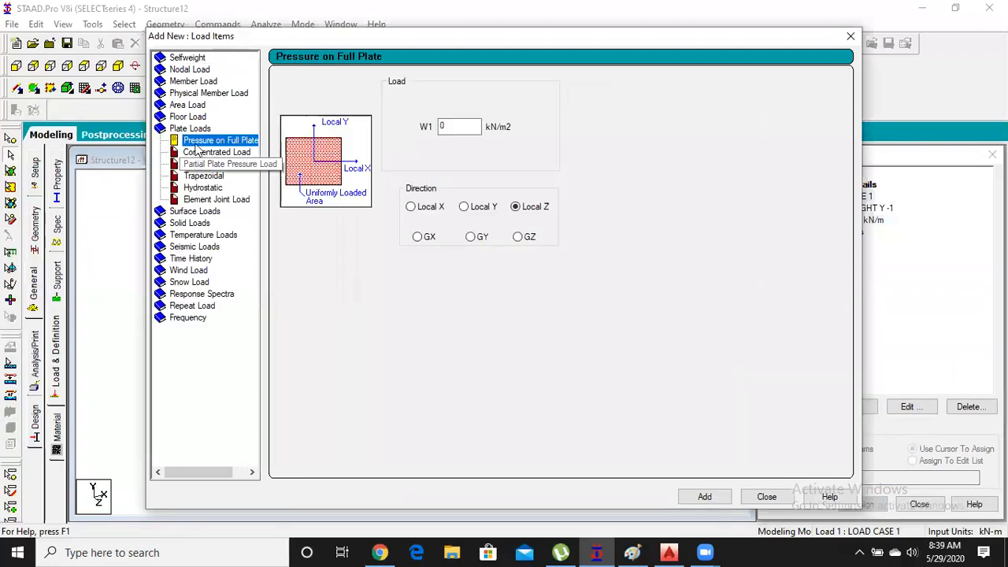
pyautogui.press('pagedown')
pyautogui.press('pagedown')
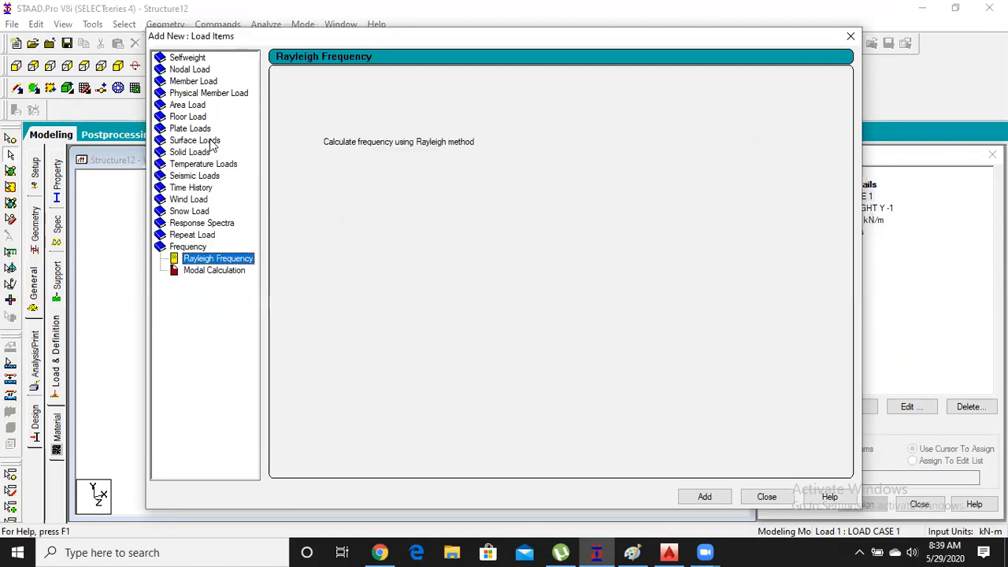
pyautogui.press('pageup')
pyautogui.press('pageup')
pyautogui.press('pageup')
pyautogui.press('pageup')
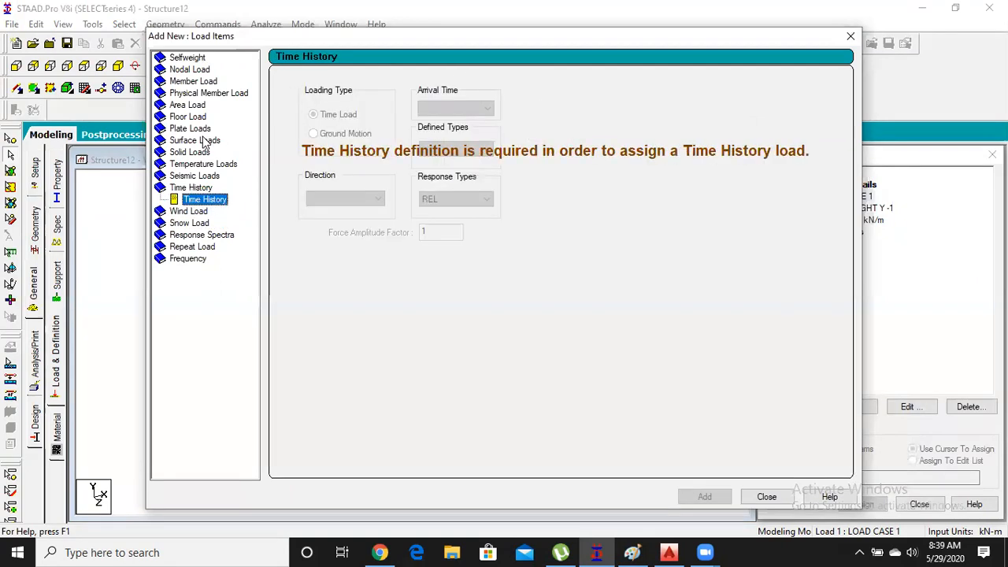
pyautogui.press('pageup')
pyautogui.press('pageup')
pyautogui.press('pageup')
pyautogui.press('End')
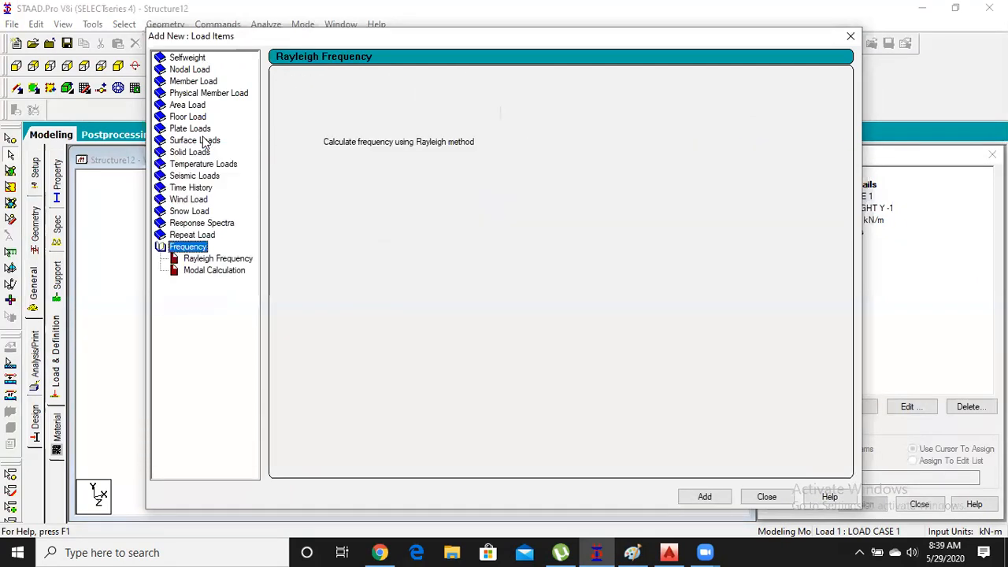
pyautogui.press('Up')
pyautogui.click(183, 130)
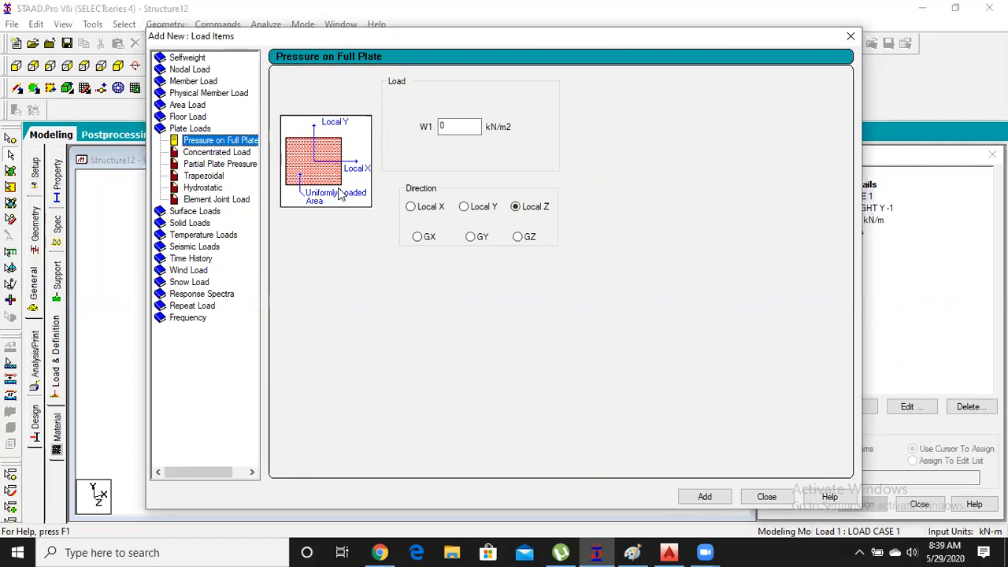
pyautogui.press('pagedown')
pyautogui.press('pagedown')
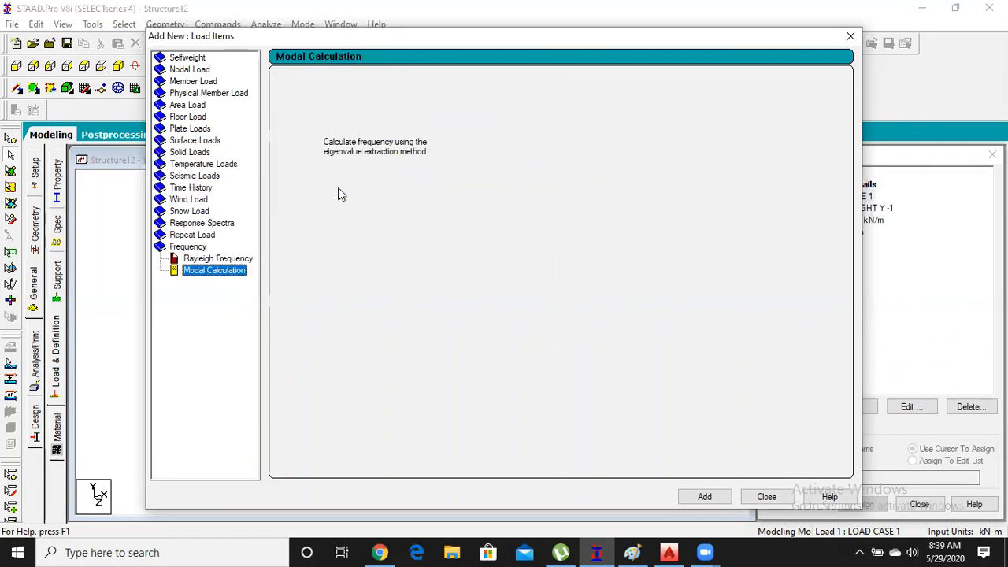
pyautogui.press('pageup')
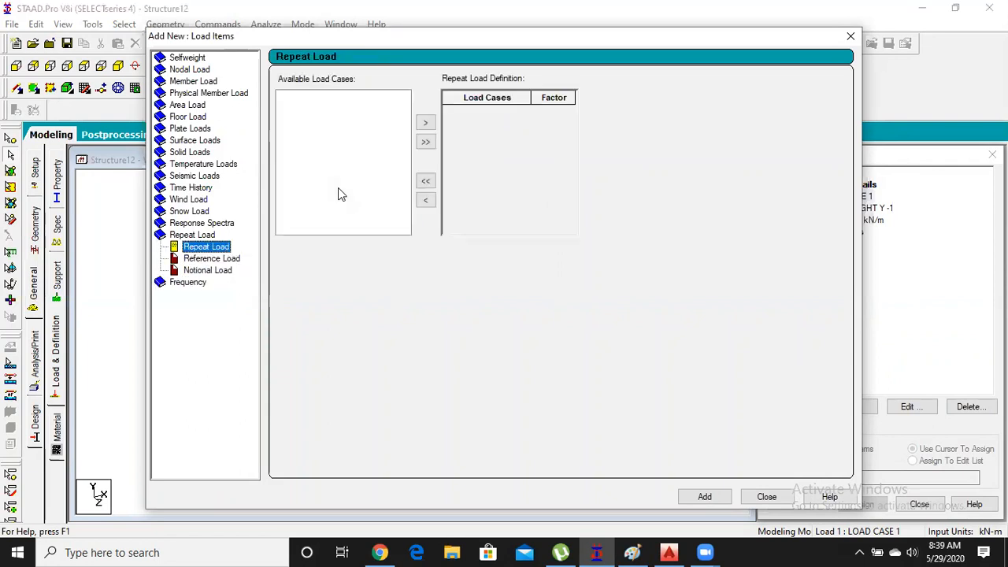
pyautogui.click(168, 129)
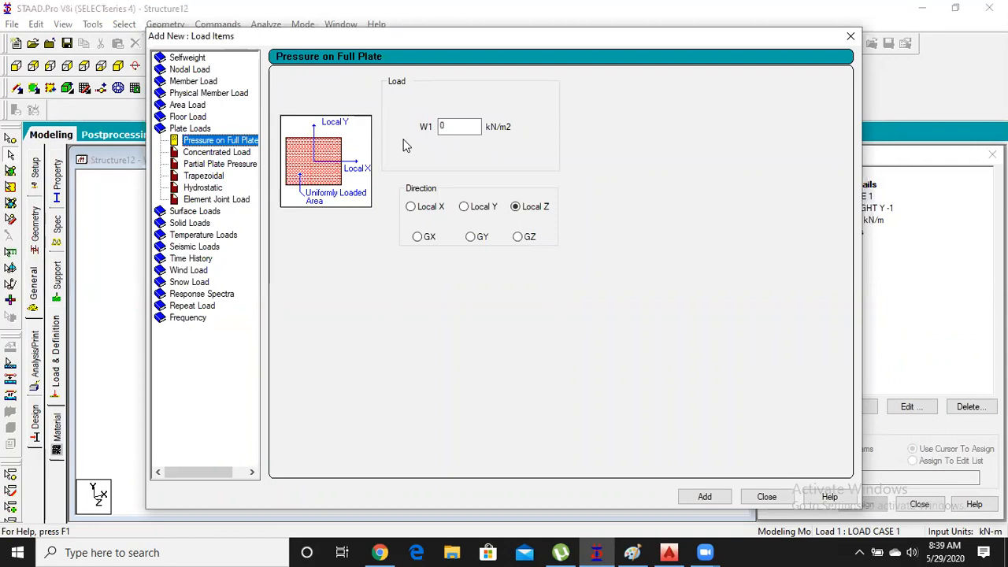
pyautogui.press('End')
pyautogui.press('End')
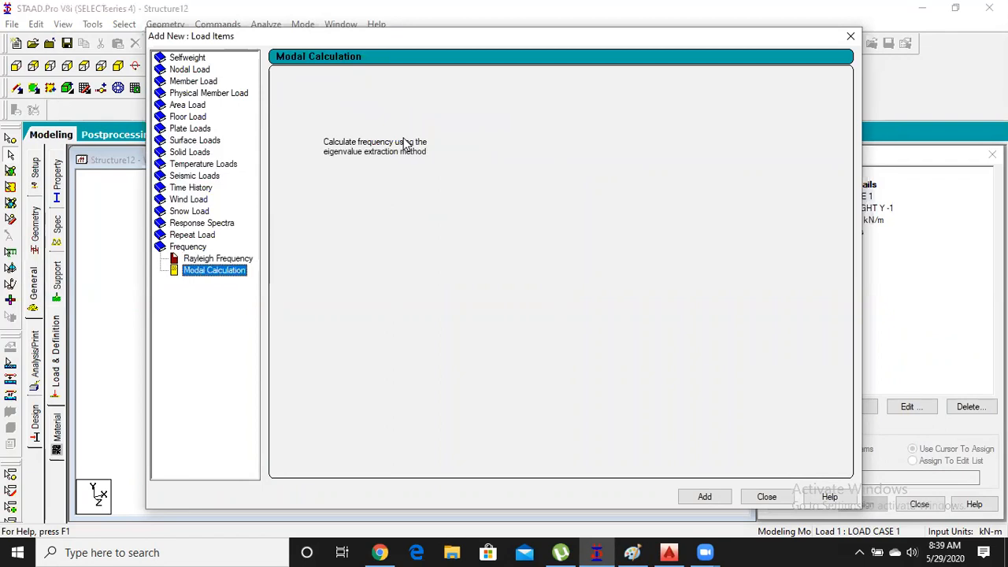
pyautogui.press('Up')
pyautogui.press('Up')
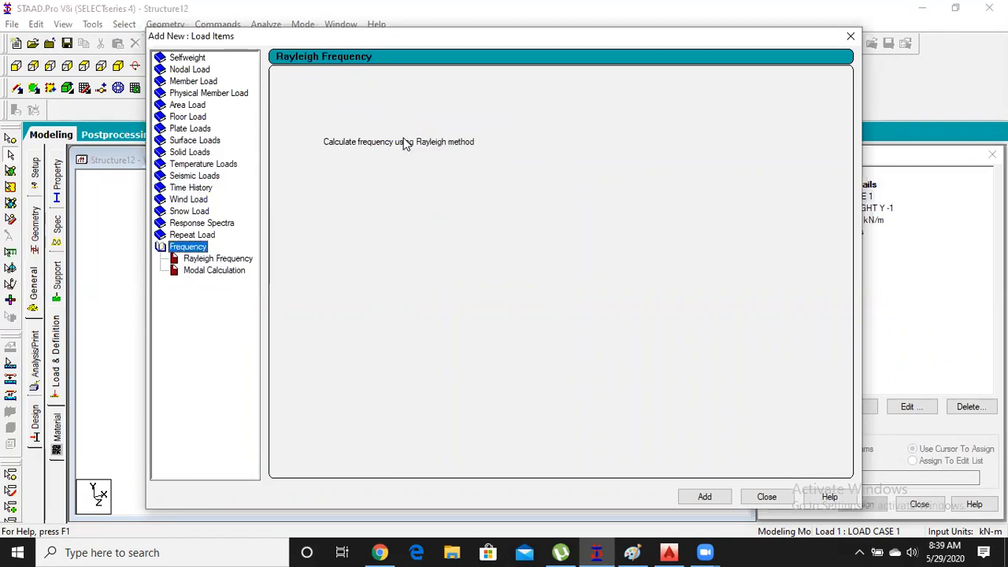
pyautogui.press('End')
pyautogui.click(175, 130)
pyautogui.press('End')
pyautogui.press('Down')
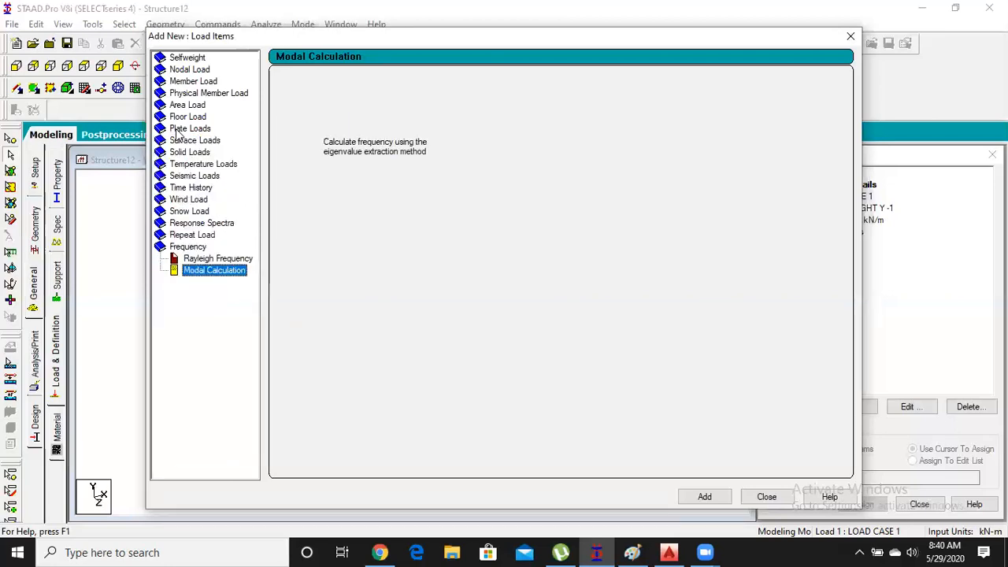
pyautogui.click(176, 133)
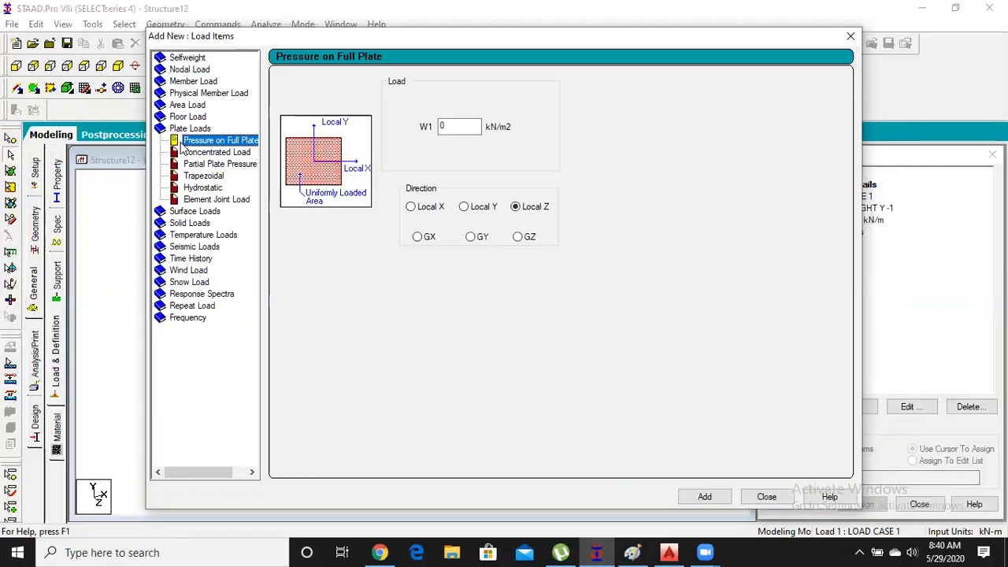
pyautogui.scroll(-10, 195, 153)
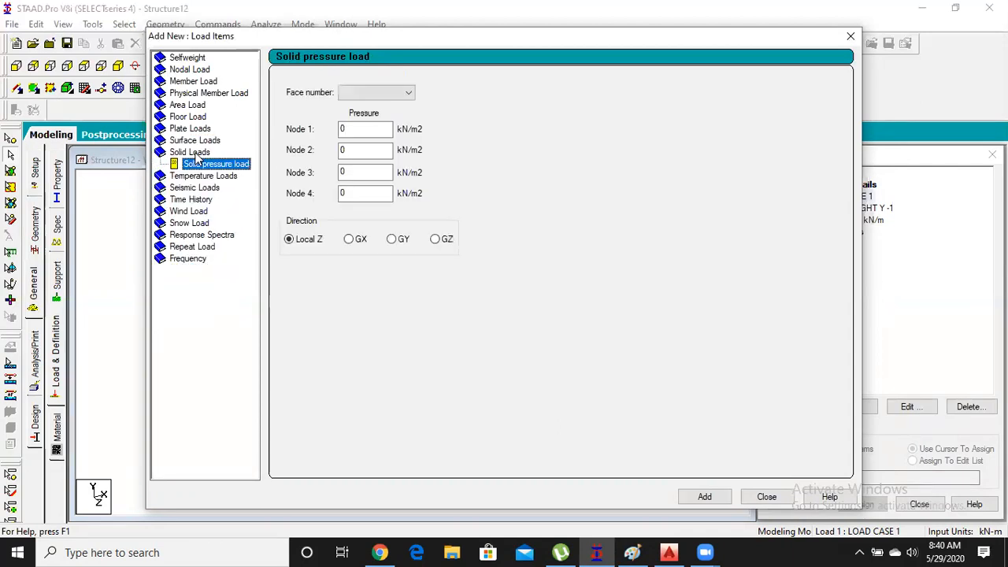
pyautogui.scroll(1, 196, 129)
pyautogui.scroll(-1, 195, 129)
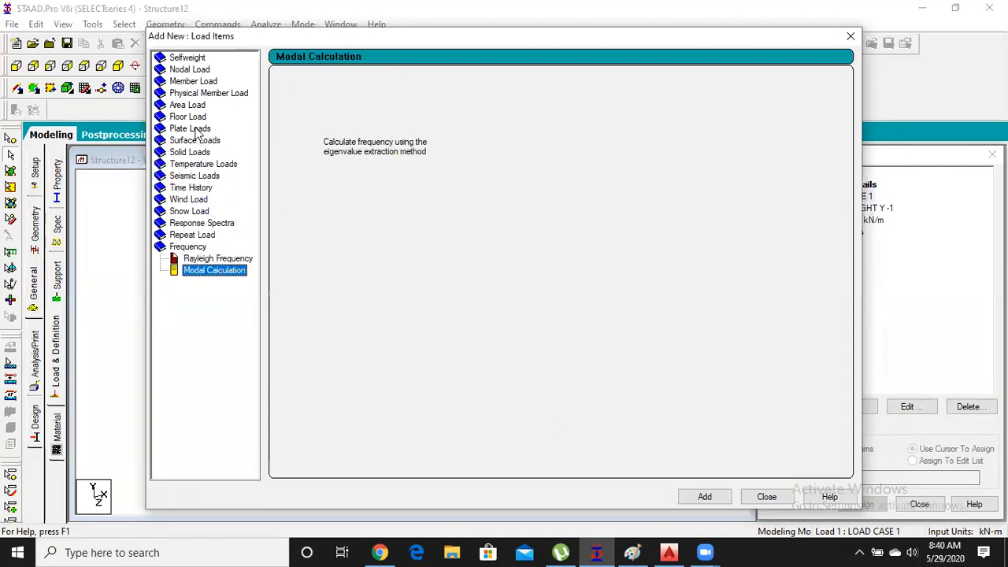
pyautogui.scroll(1, 196, 130)
pyautogui.scroll(-1, 196, 130)
pyautogui.scroll(1, 196, 134)
pyautogui.scroll(-1, 195, 142)
pyautogui.scroll(12, 195, 141)
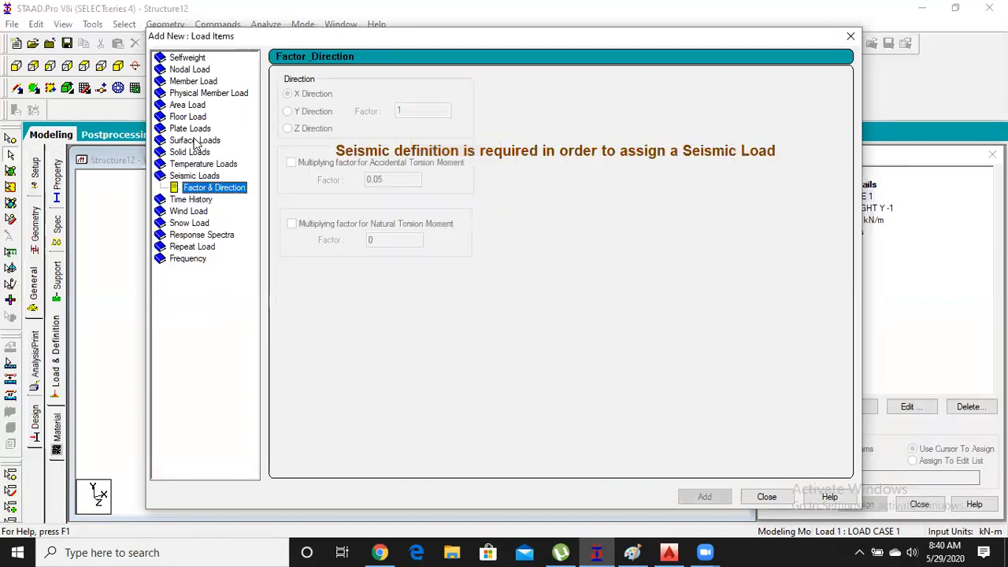
pyautogui.scroll(-9, 196, 143)
pyautogui.scroll(1, 196, 143)
pyautogui.scroll(10, 196, 142)
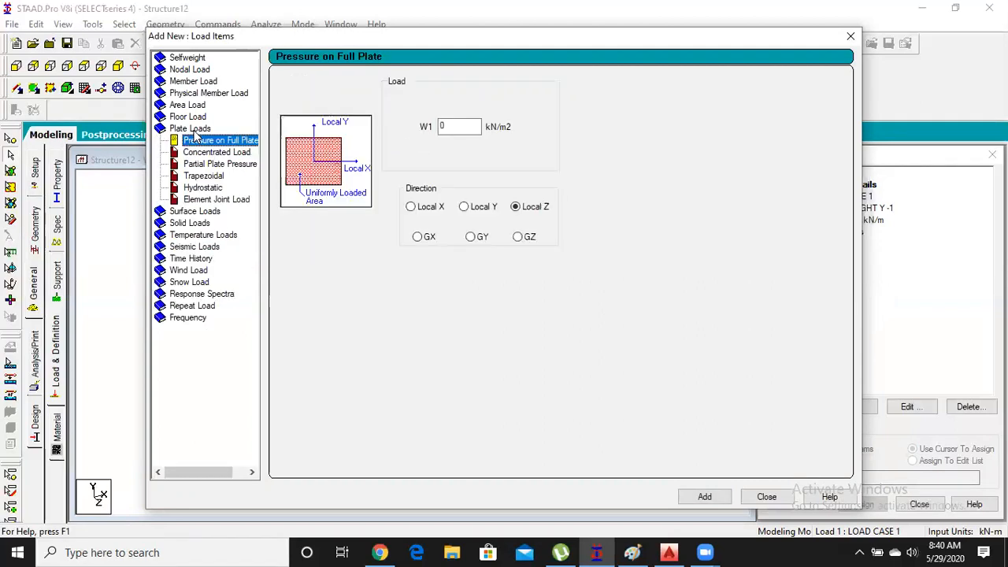
pyautogui.scroll(-11, 193, 137)
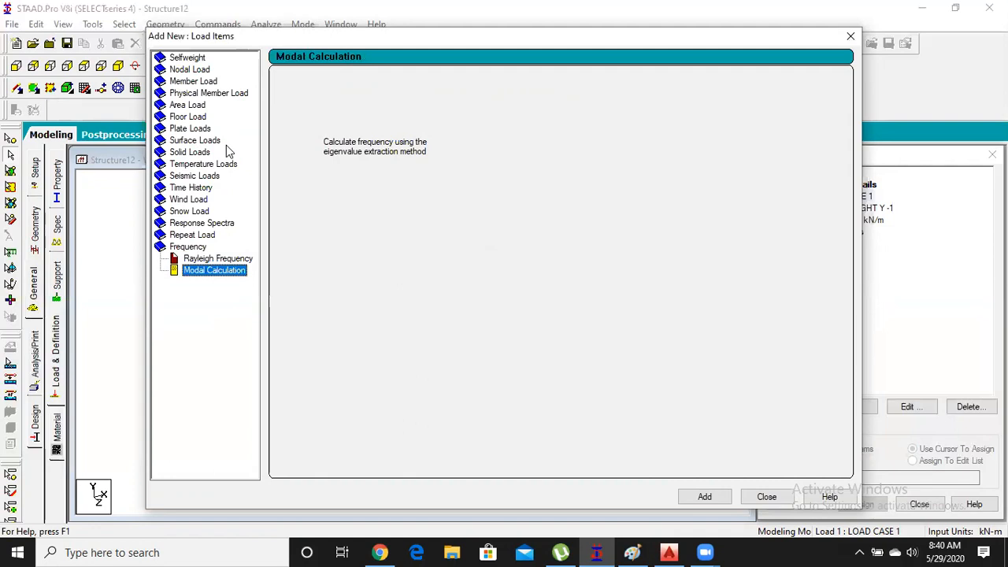
pyautogui.scroll(1, 183, 139)
pyautogui.scroll(-1, 184, 139)
pyautogui.press('Up')
pyautogui.press('Up')
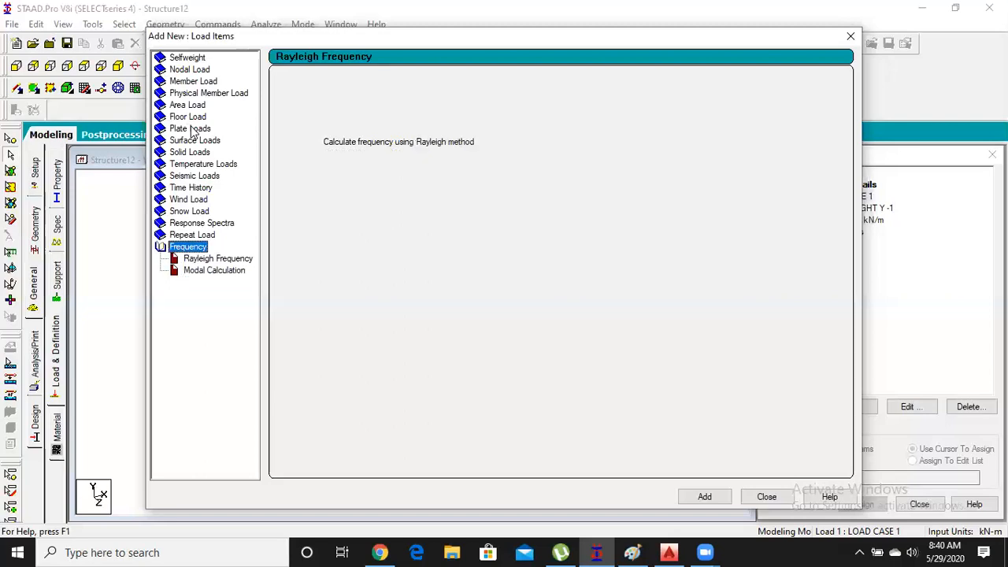
pyautogui.press('Down')
pyautogui.press('Down')
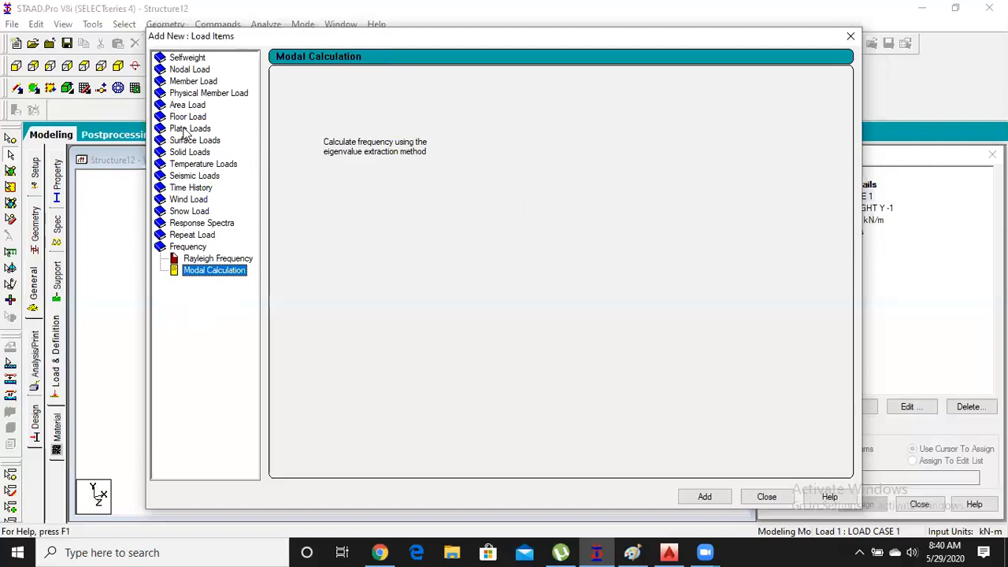
pyautogui.press('Up')
pyautogui.press('Up')
pyautogui.press('Up')
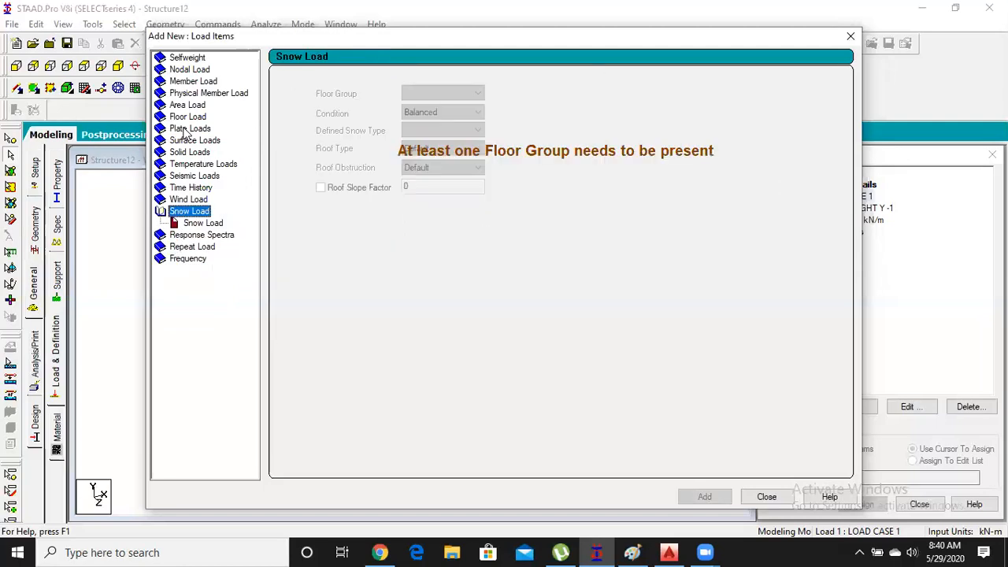
pyautogui.doubleClick(186, 129)
pyautogui.doubleClick(196, 129)
pyautogui.press('Up')
pyautogui.press('Down')
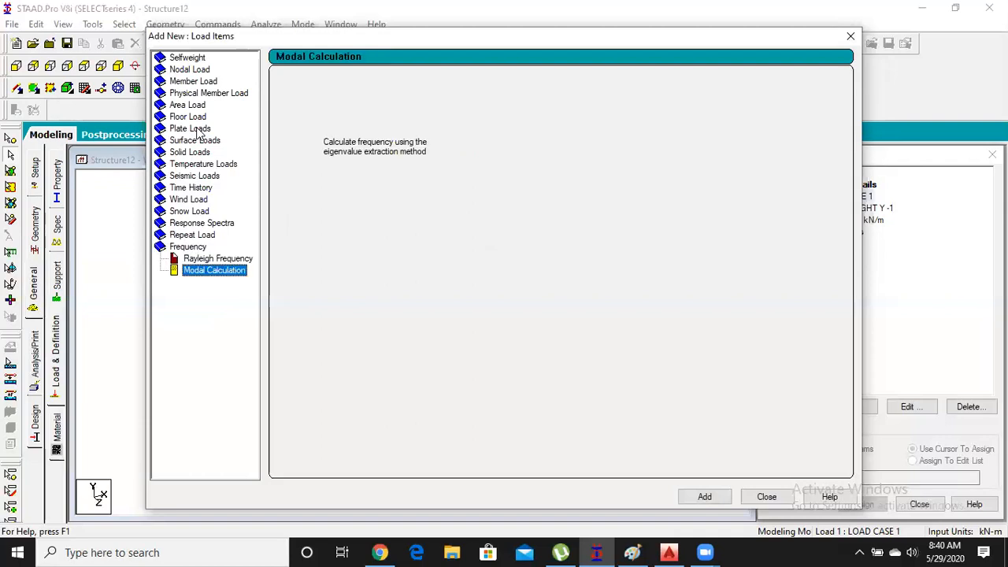
pyautogui.press('Up')
pyautogui.press('Left')
pyautogui.press('Left')
pyautogui.press('Up')
pyautogui.press('Up')
pyautogui.press('Up')
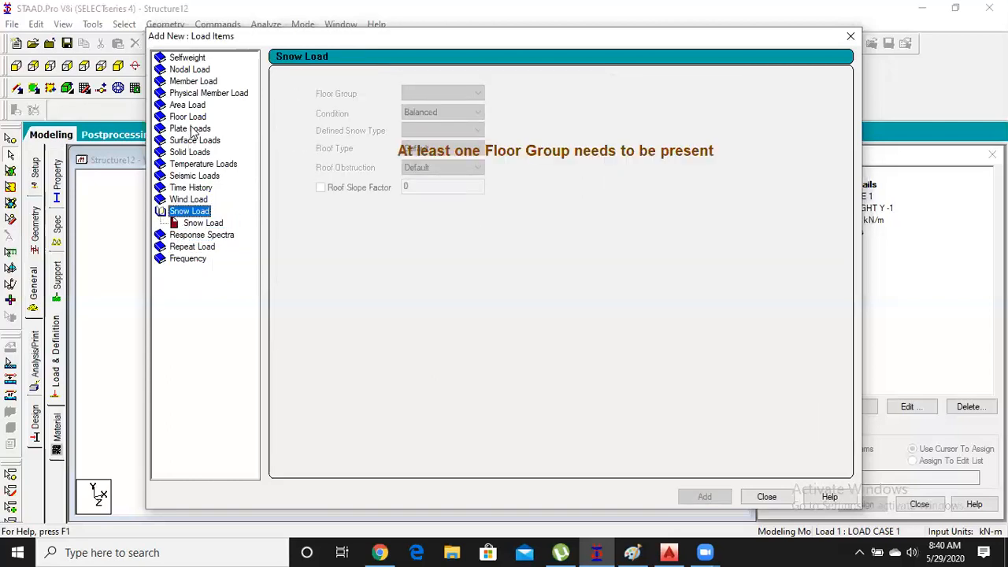
pyautogui.click(191, 131)
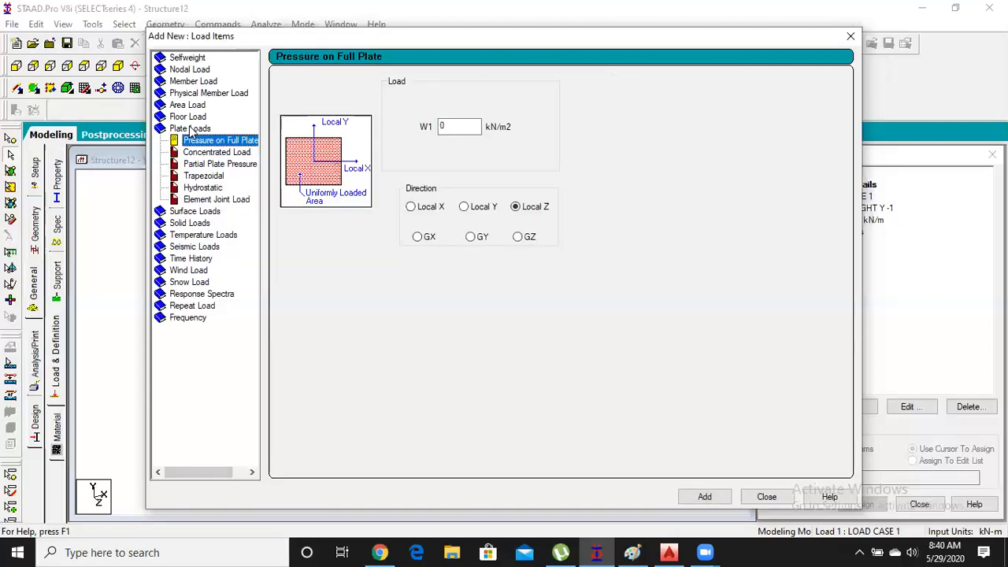
# Examine the settings of the Concentrated Load type among the plate loads
pyautogui.click(209, 154)
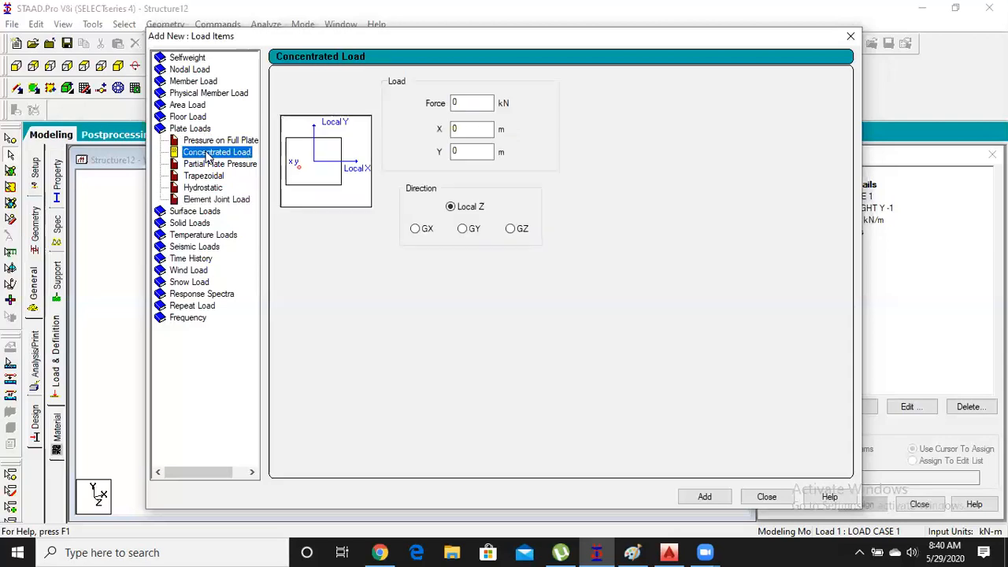
pyautogui.press('End')
pyautogui.press('Down')
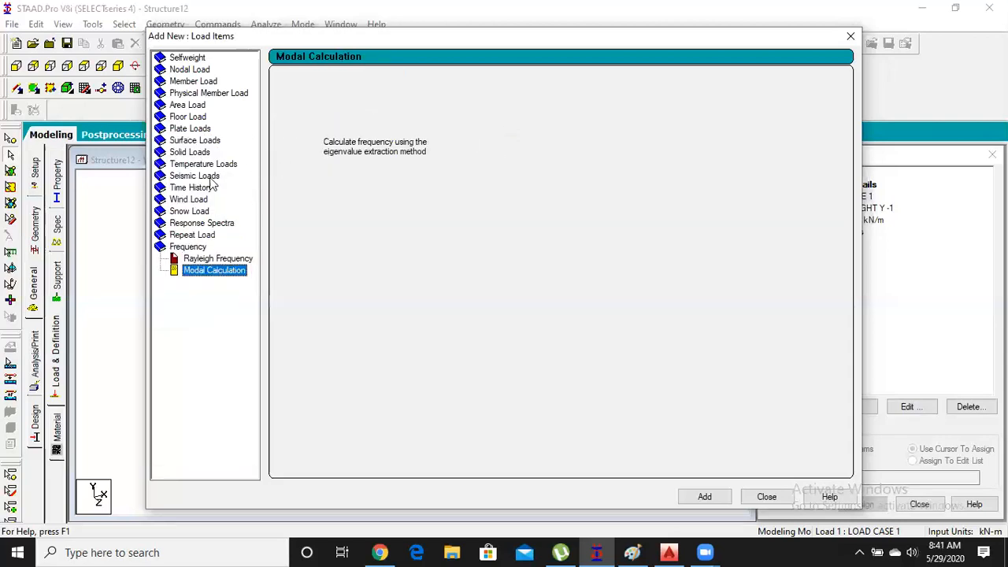
pyautogui.press('Up')
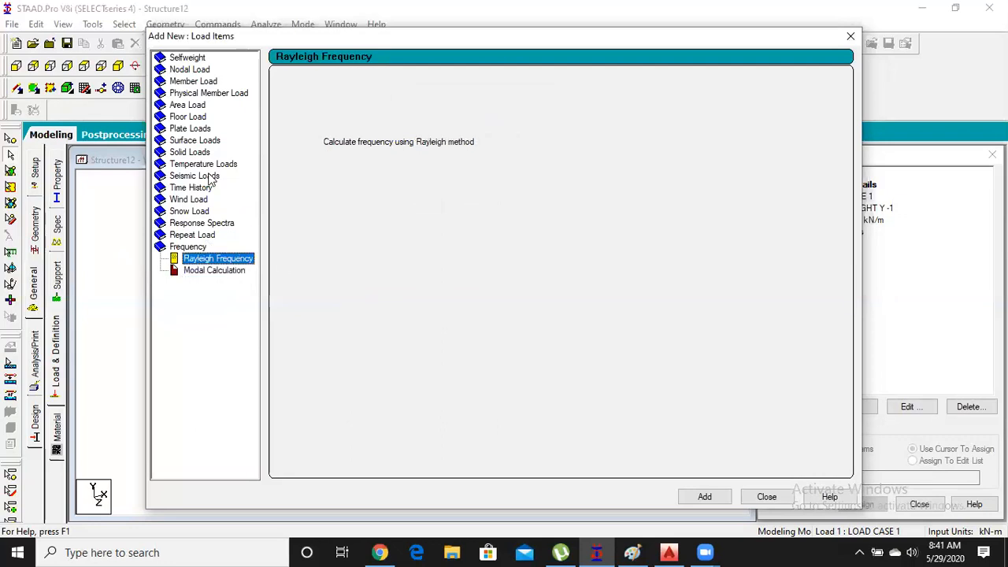
pyautogui.click(196, 129)
pyautogui.click(197, 132)
pyautogui.doubleClick(197, 132)
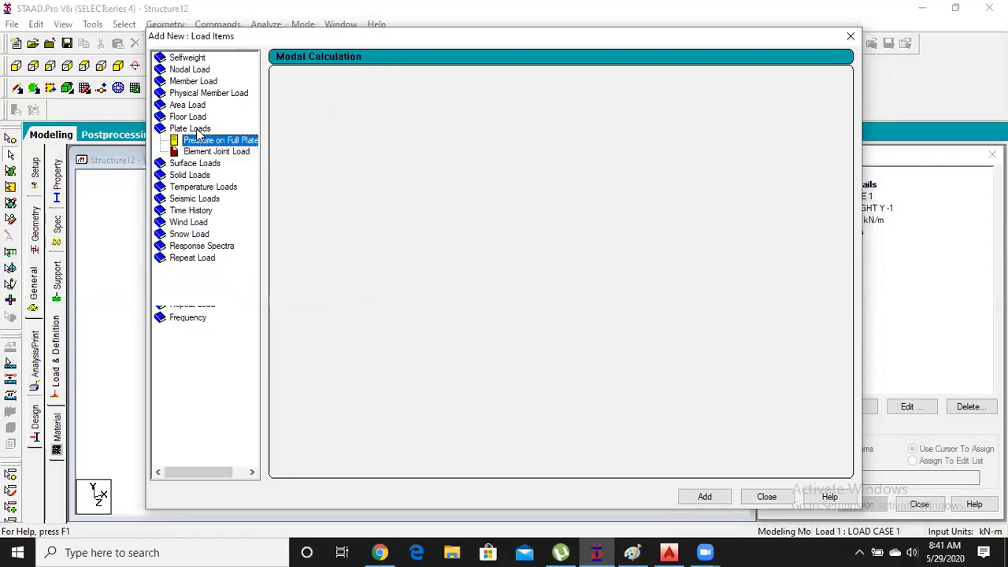
pyautogui.press('Up')
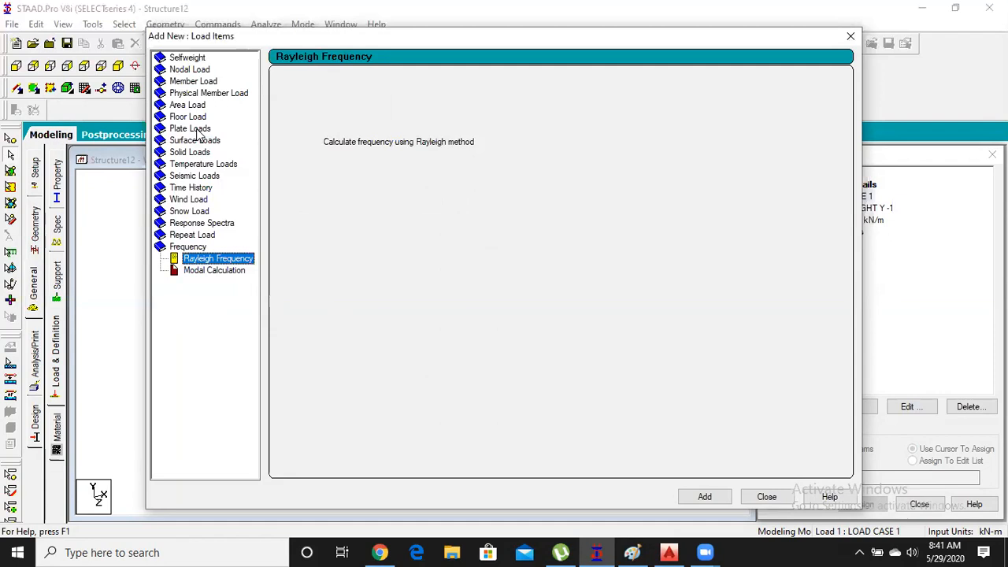
pyautogui.click(197, 131)
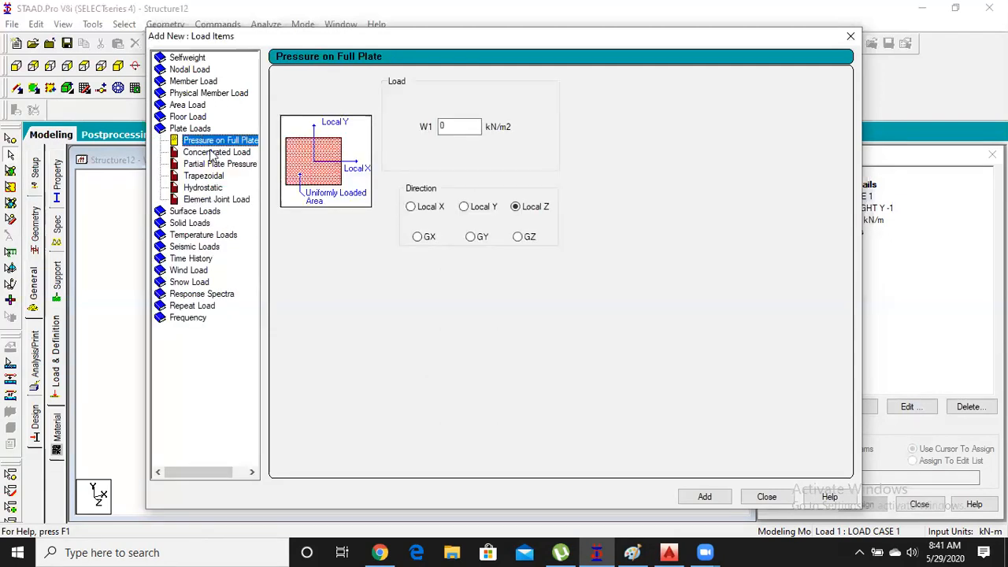
pyautogui.click(214, 155)
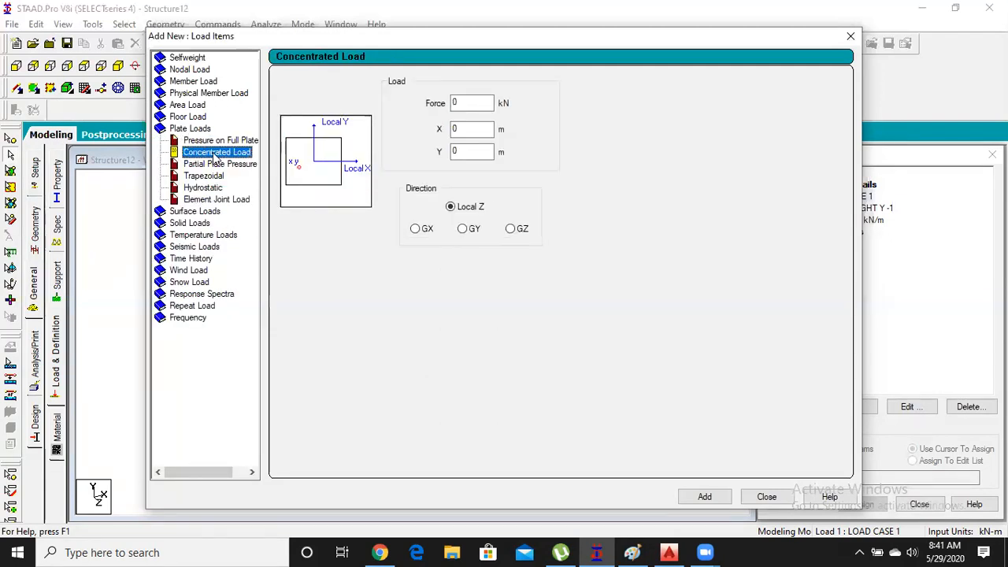
# Examine the settings of the Partial Plate Pressure load type and decline the auto-save of the file
pyautogui.press('End')
pyautogui.press('Down')
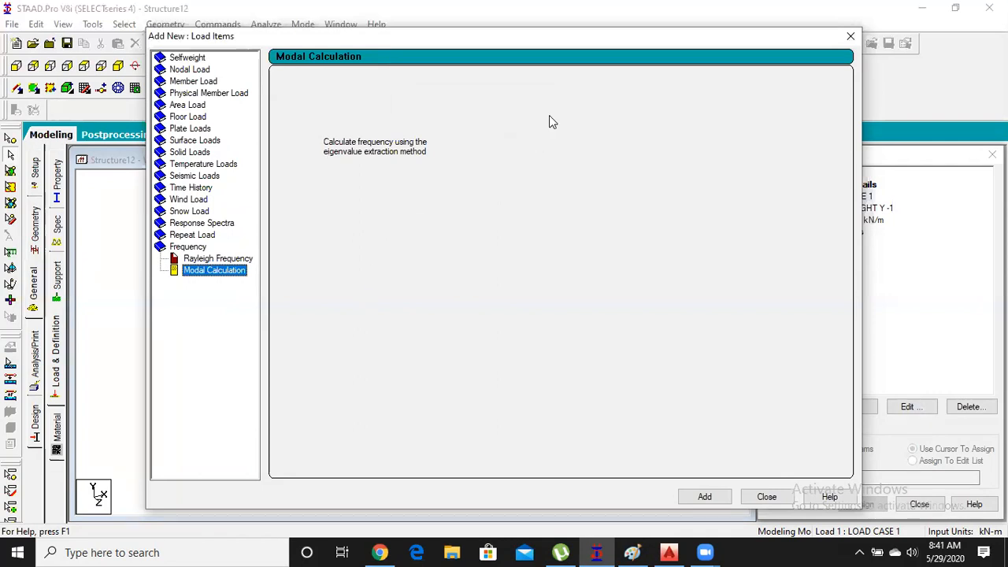
pyautogui.press('Up')
pyautogui.press('Up')
pyautogui.press('Up')
pyautogui.press('Up')
pyautogui.press('Up')
pyautogui.press('Up')
pyautogui.press('Up')
pyautogui.press('Up')
pyautogui.press('Up')
pyautogui.press('Up')
pyautogui.press('Up')
pyautogui.press('Up')
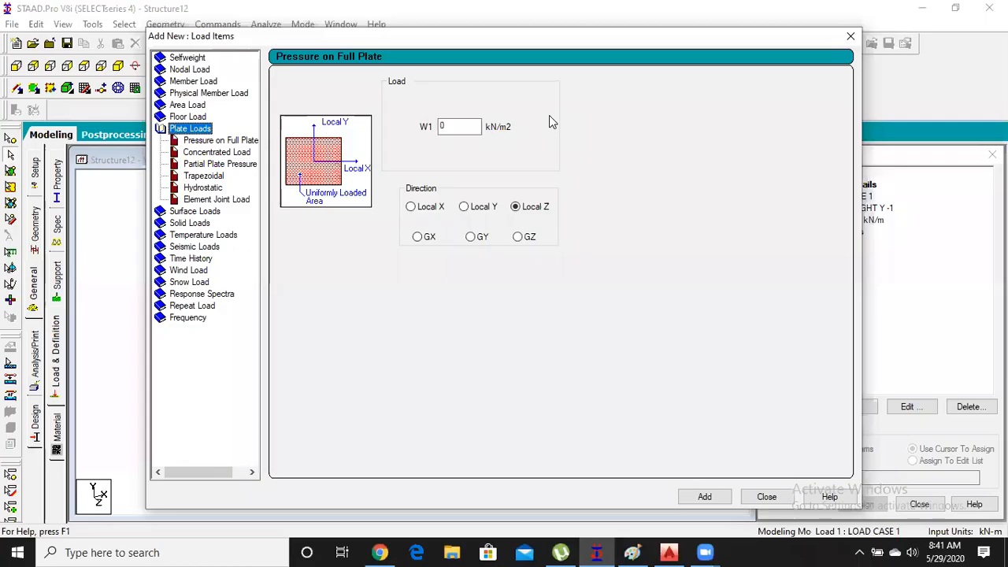
pyautogui.click(217, 165)
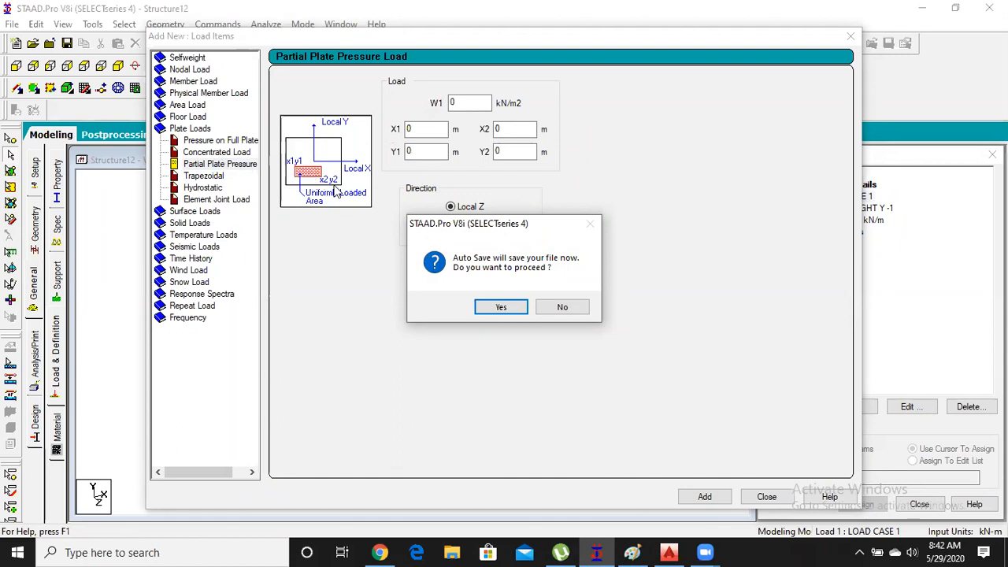
pyautogui.click(504, 28)
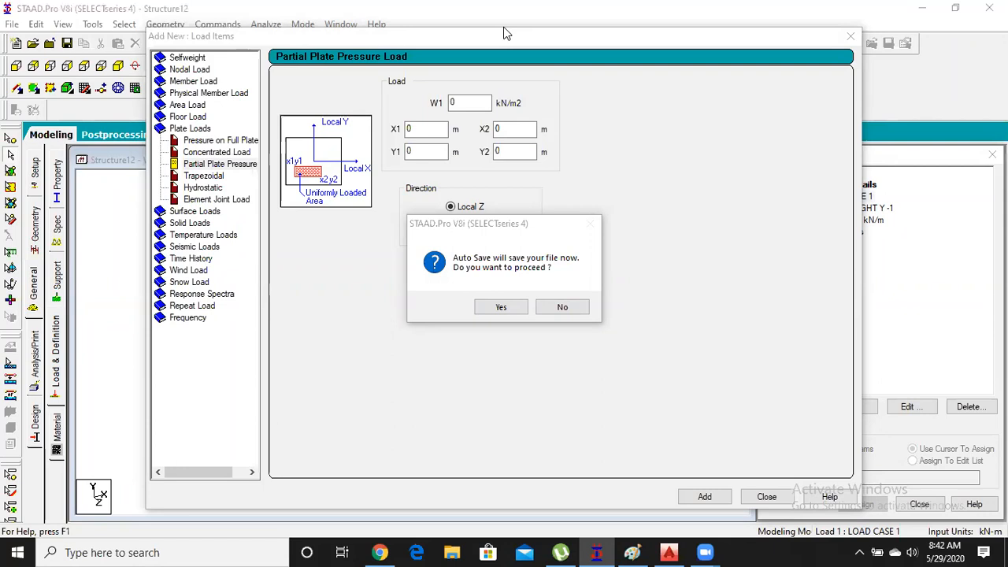
pyautogui.click(587, 304)
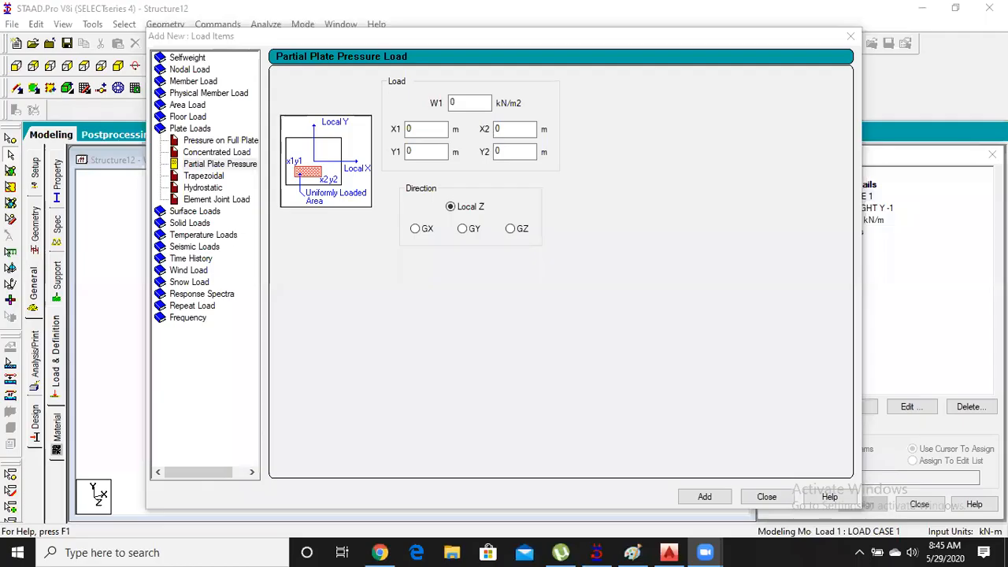
pyautogui.click(211, 189)
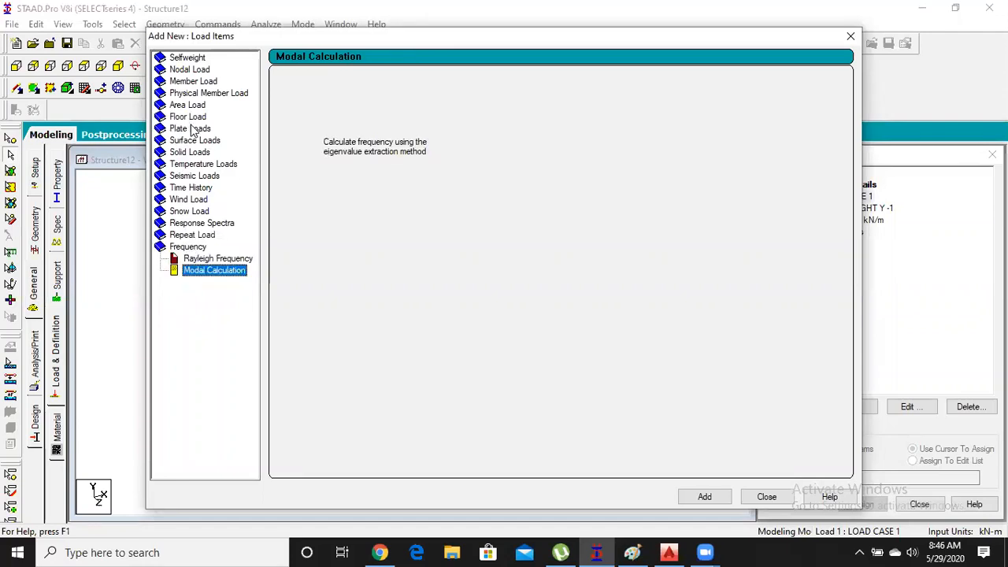
pyautogui.press('Up')
pyautogui.press('Up')
pyautogui.press('Up')
pyautogui.press('Up')
pyautogui.press('Up')
pyautogui.press('Up')
pyautogui.press('Up')
pyautogui.press('Up')
pyautogui.press('Up')
pyautogui.press('Up')
pyautogui.press('Up')
pyautogui.press('Up')
pyautogui.press('Up')
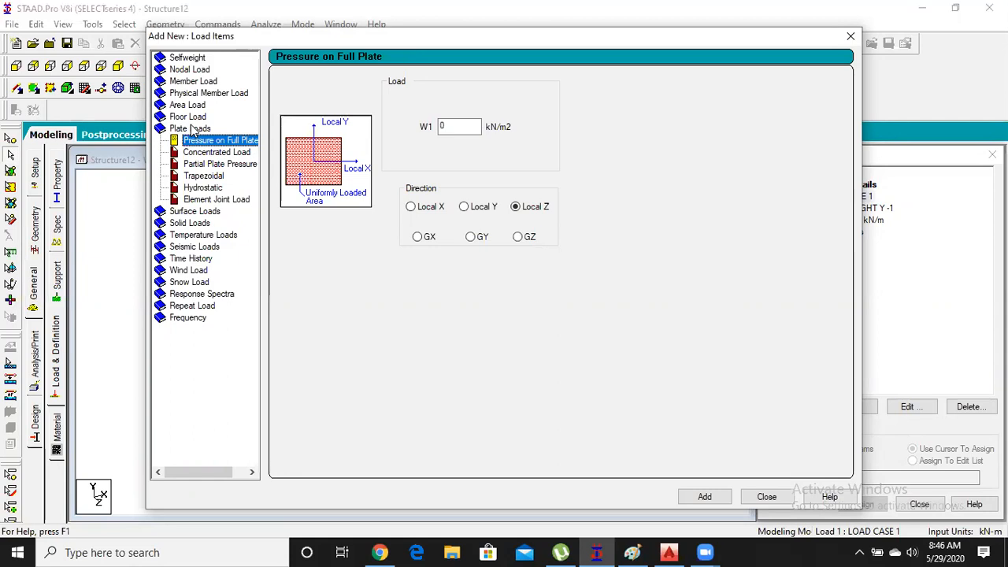
pyautogui.click(193, 131)
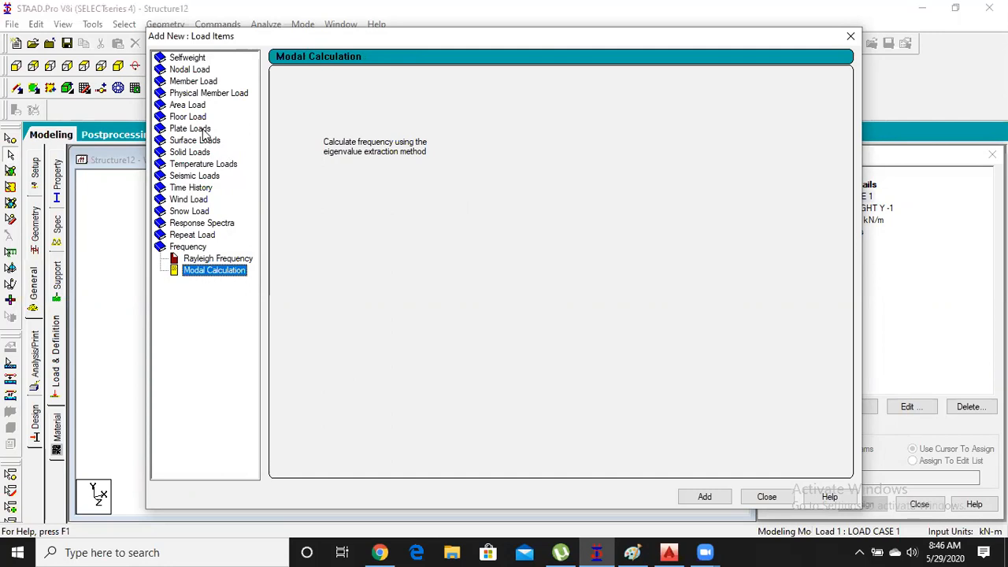
pyautogui.press('Up')
pyautogui.press('Up')
pyautogui.press('Up')
pyautogui.press('Up')
pyautogui.press('Up')
pyautogui.press('Up')
pyautogui.press('Up')
pyautogui.press('Up')
pyautogui.press('Up')
pyautogui.press('Up')
pyautogui.press('Up')
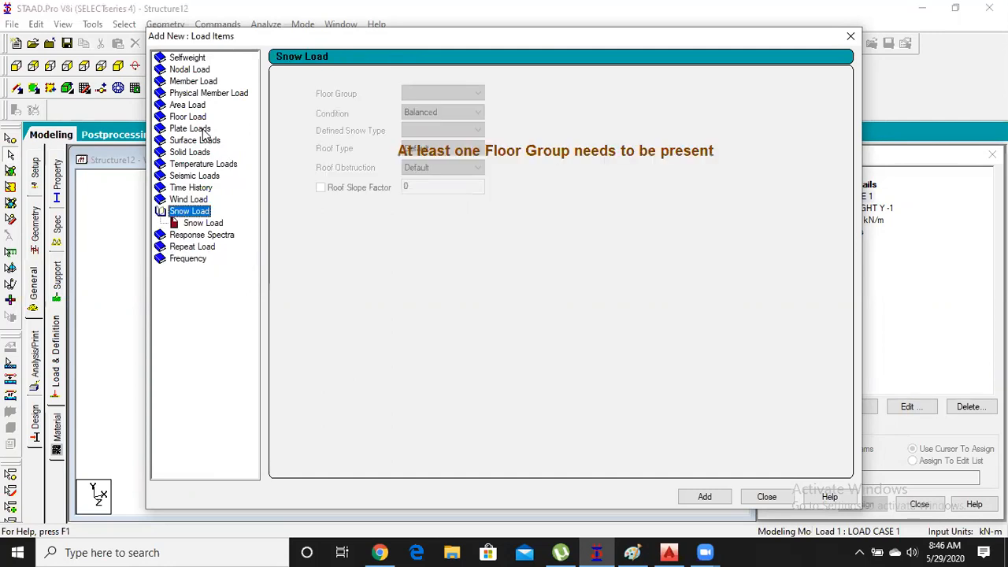
pyautogui.press('Up')
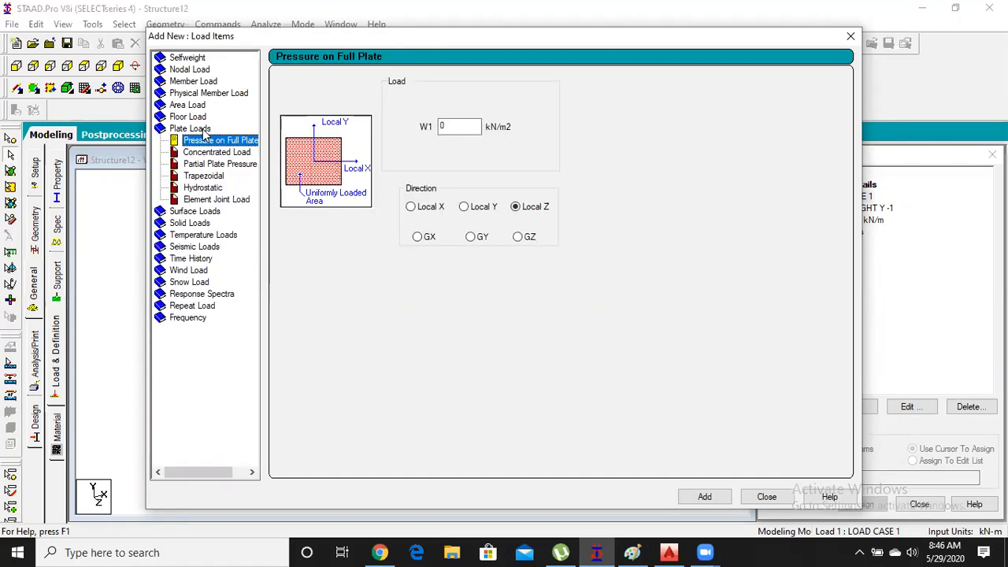
pyautogui.press('End')
pyautogui.press('Down')
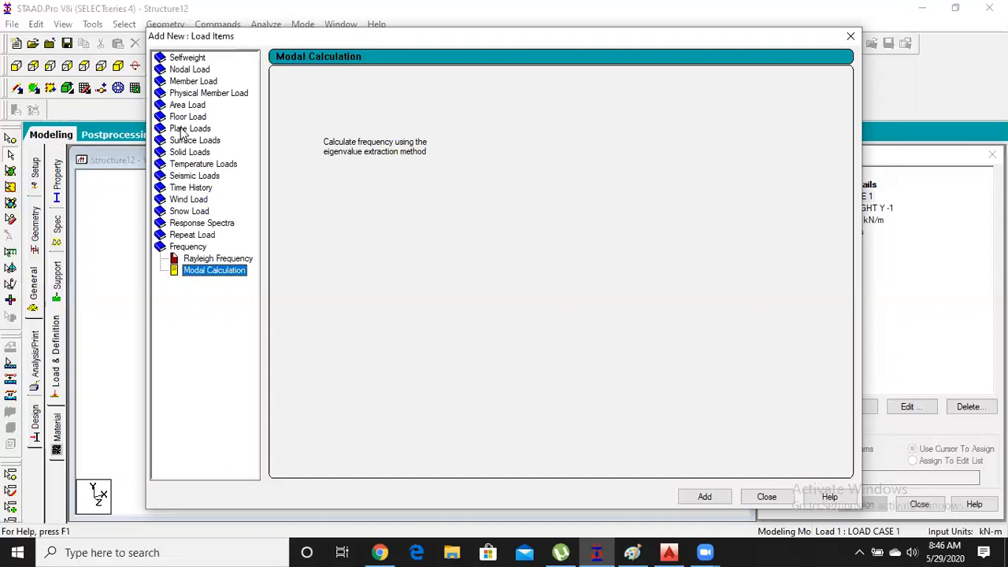
# Add a Pressure on Full Plate load of -4 kN/m2 in the GY direction to LOAD CASE 1
pyautogui.press('p')
pyautogui.press('Tab')
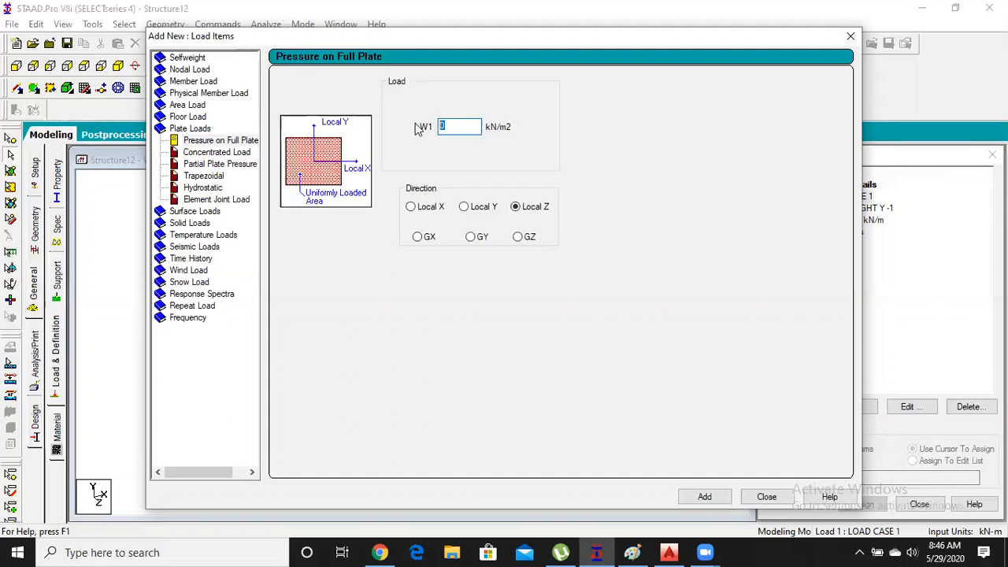
pyautogui.write('-4')
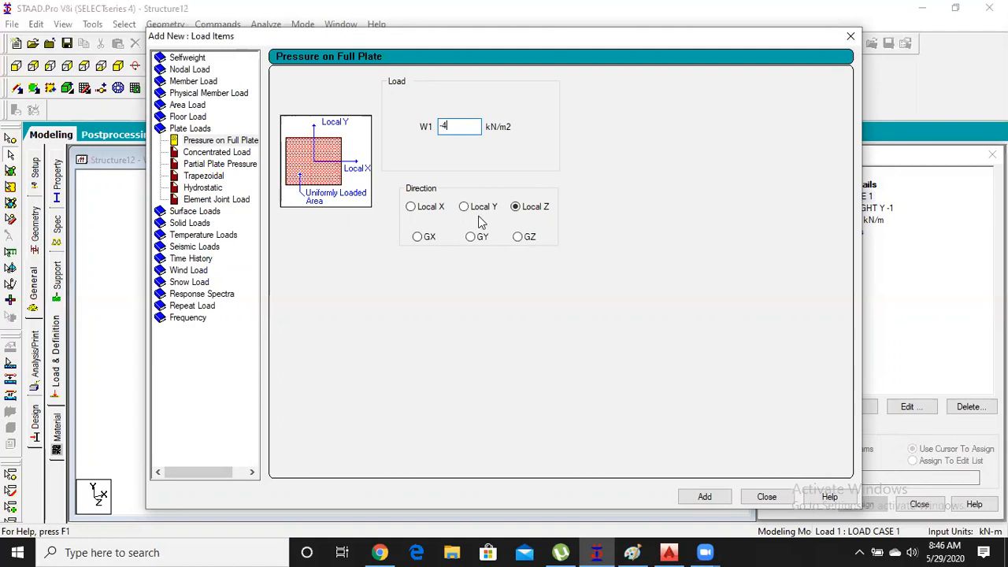
pyautogui.click(472, 237)
pyautogui.click(705, 497)
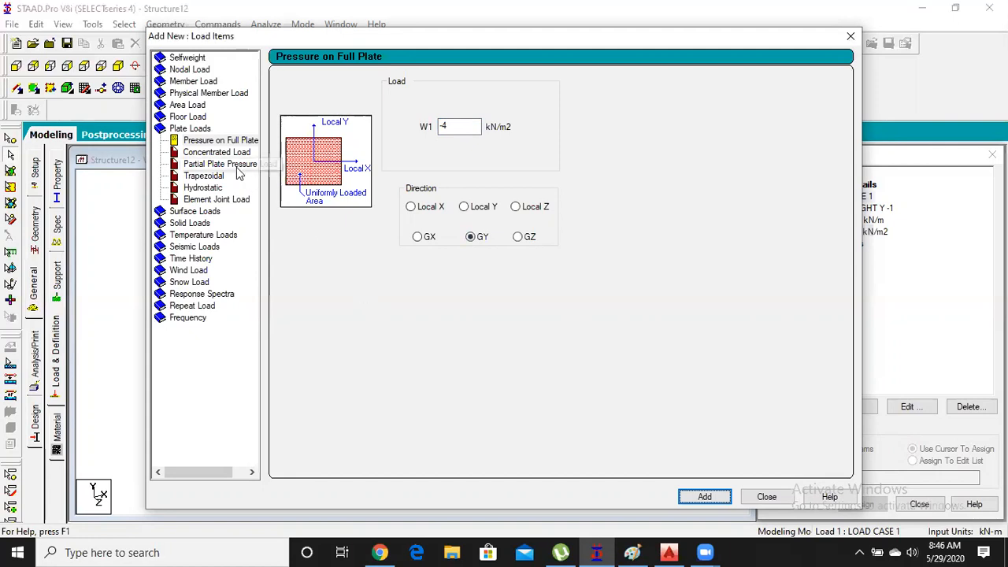
pyautogui.press('End')
pyautogui.press('Down')
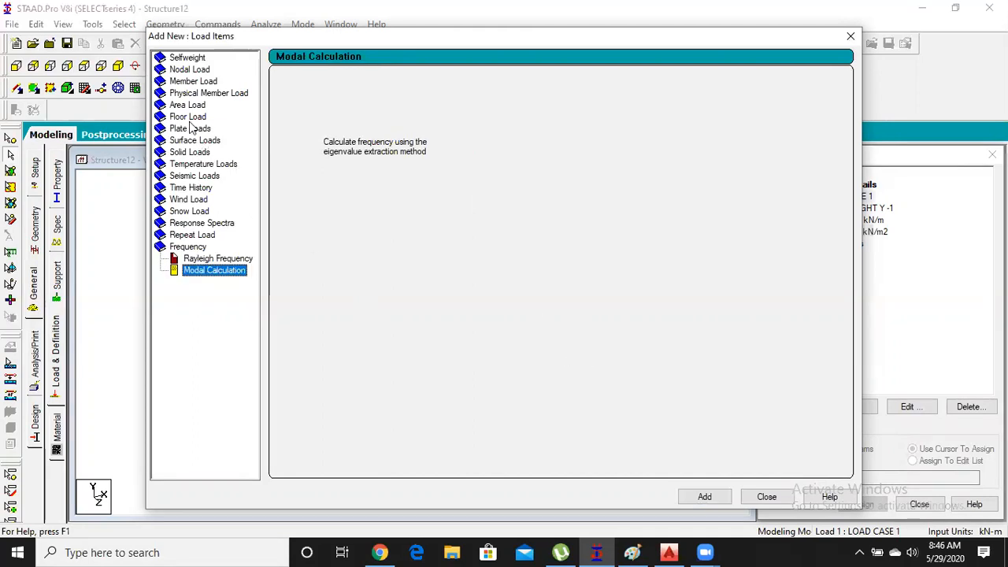
pyautogui.press('Up')
pyautogui.press('Down')
pyautogui.press('Up')
pyautogui.press('Down')
pyautogui.click(190, 130)
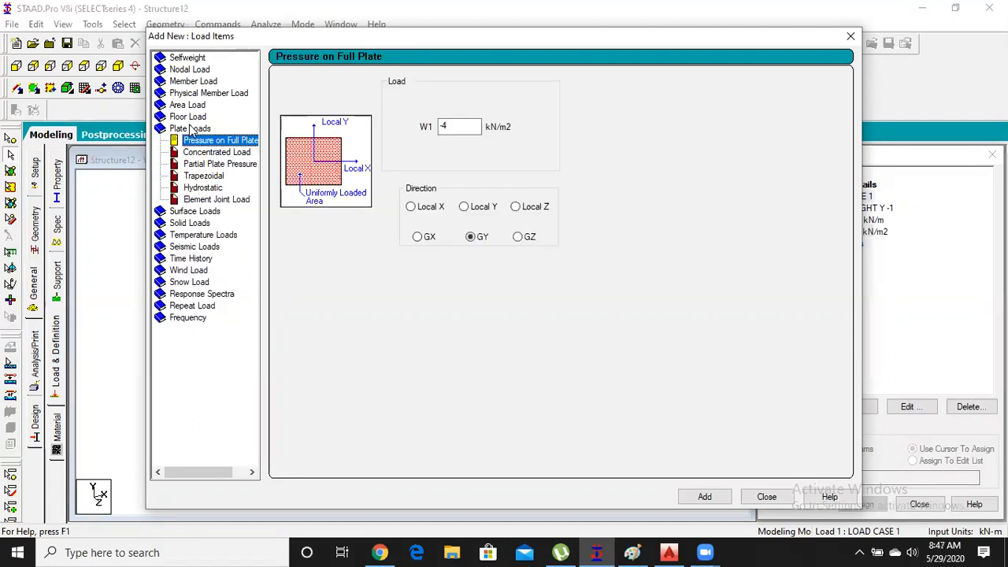
pyautogui.click(214, 164)
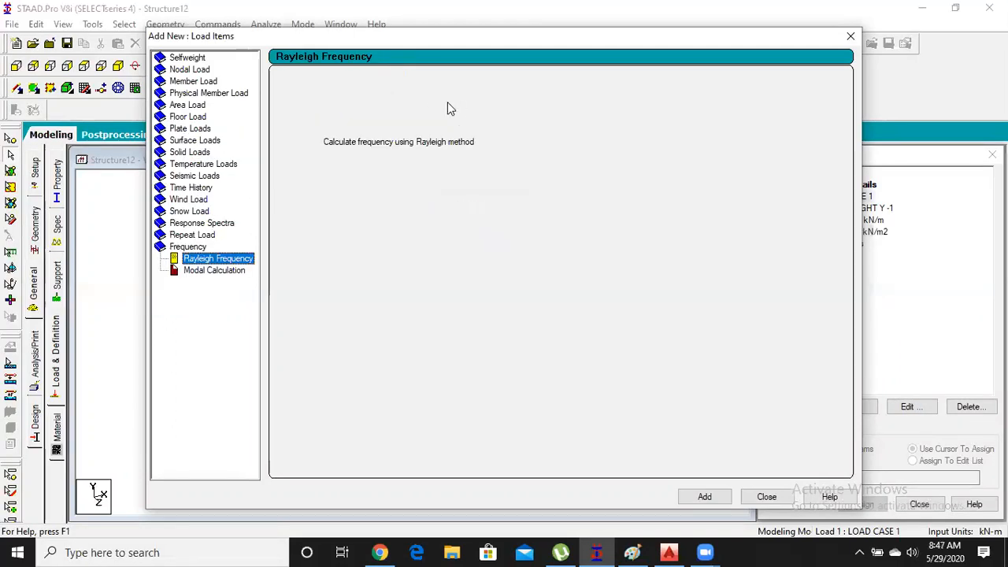
pyautogui.press('Down')
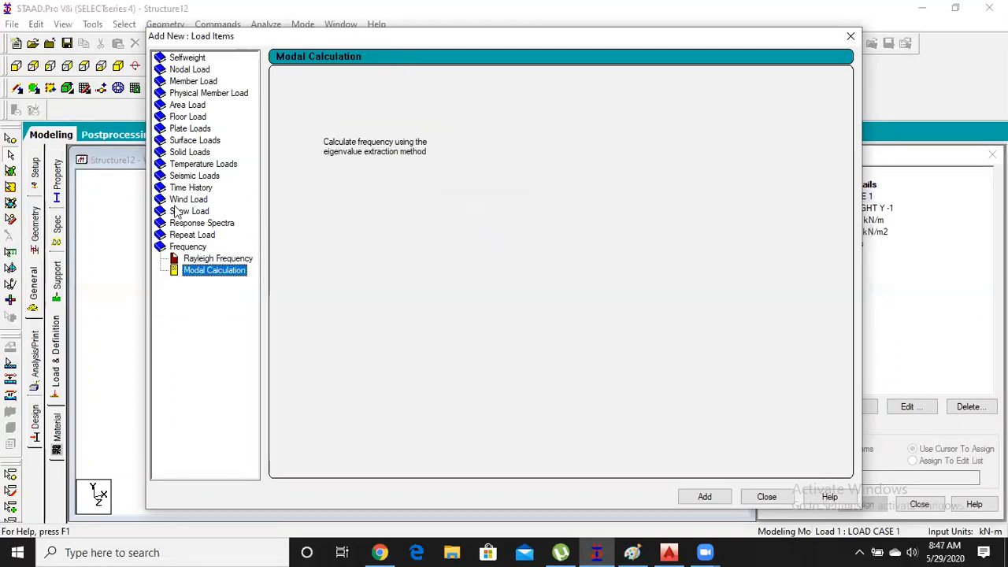
# Define a Partial Plate Pressure load with W1 of -2 kN/m2 and its first corner at X1 1 m, Y1 1 m
pyautogui.click(191, 129)
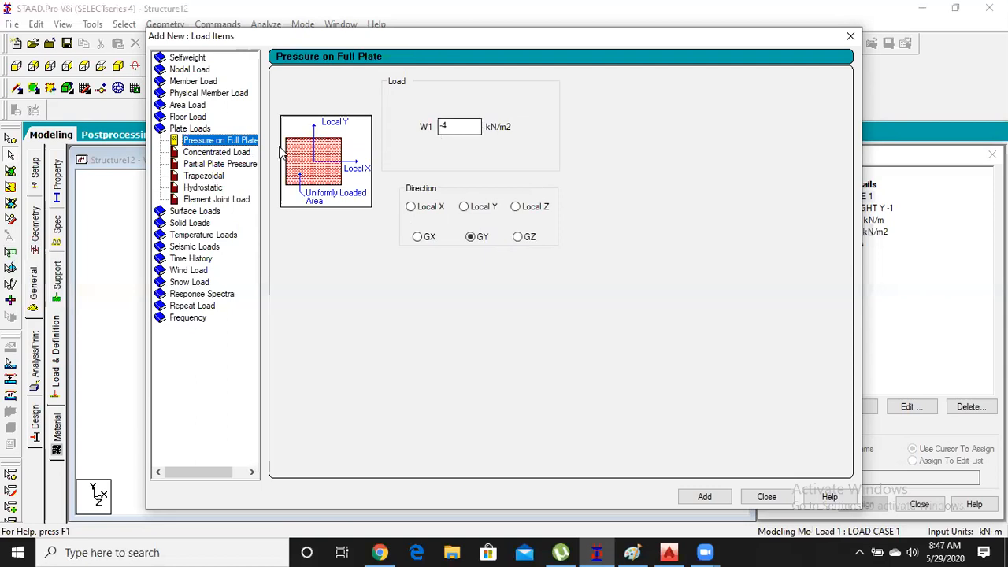
pyautogui.click(211, 163)
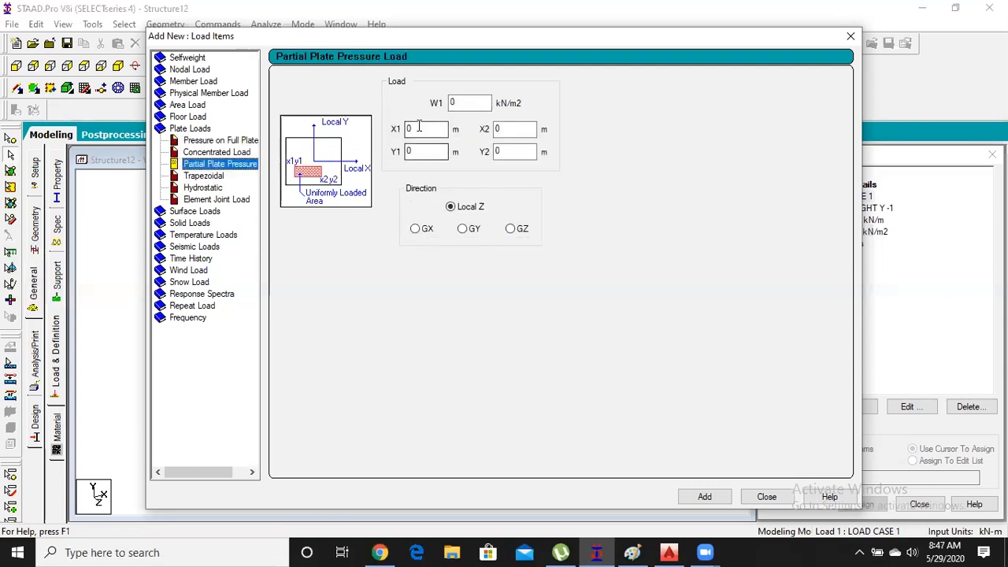
pyautogui.doubleClick(458, 102)
pyautogui.write('-2')
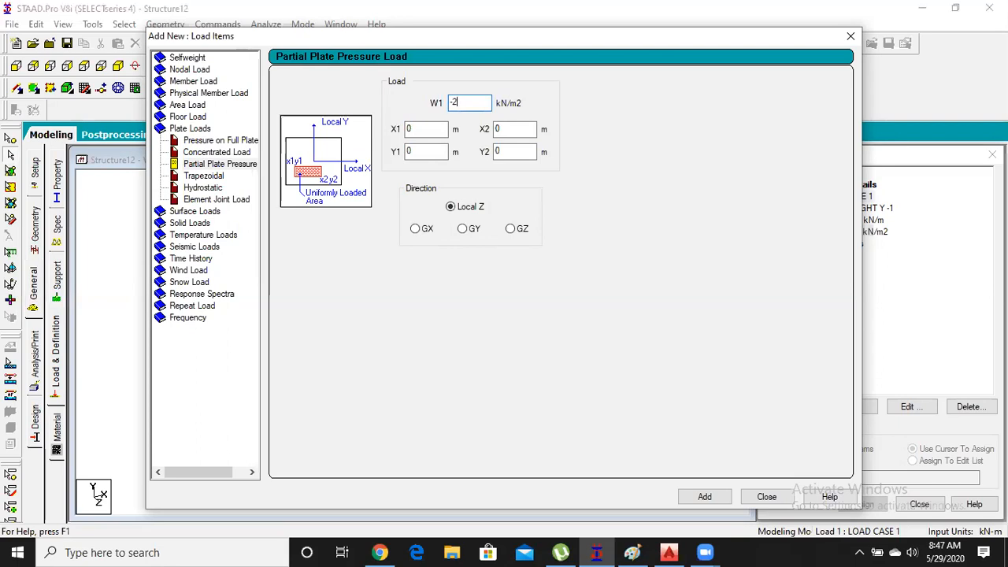
pyautogui.doubleClick(422, 131)
pyautogui.write('1')
pyautogui.doubleClick(411, 154)
pyautogui.write('1')
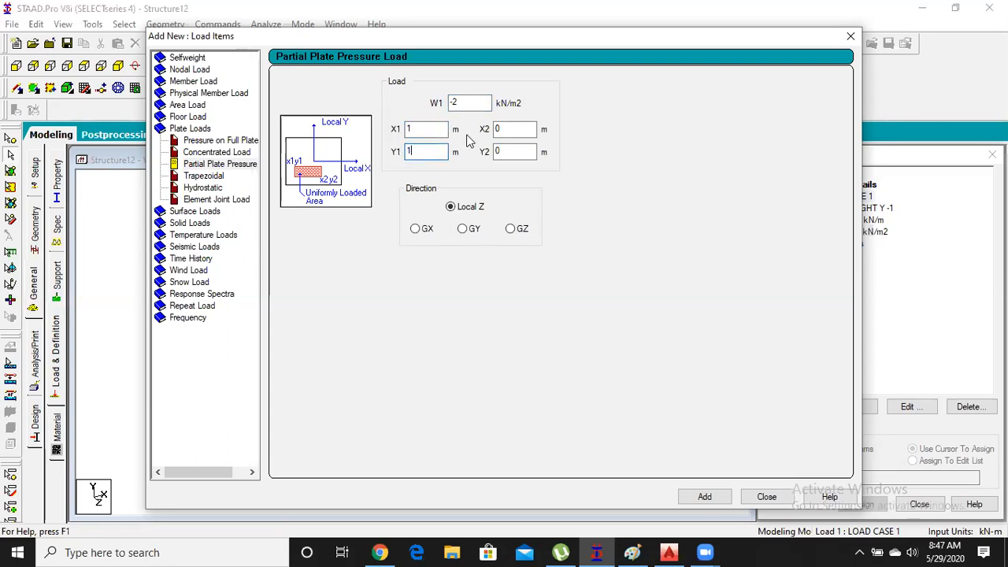
# Set the partial pressure's X2 and Y2 to 4 m in direction GY, add it to the load case and decline the auto-save
pyautogui.doubleClick(503, 129)
pyautogui.write('4')
pyautogui.doubleClick(494, 151)
pyautogui.write('4')
pyautogui.click(468, 231)
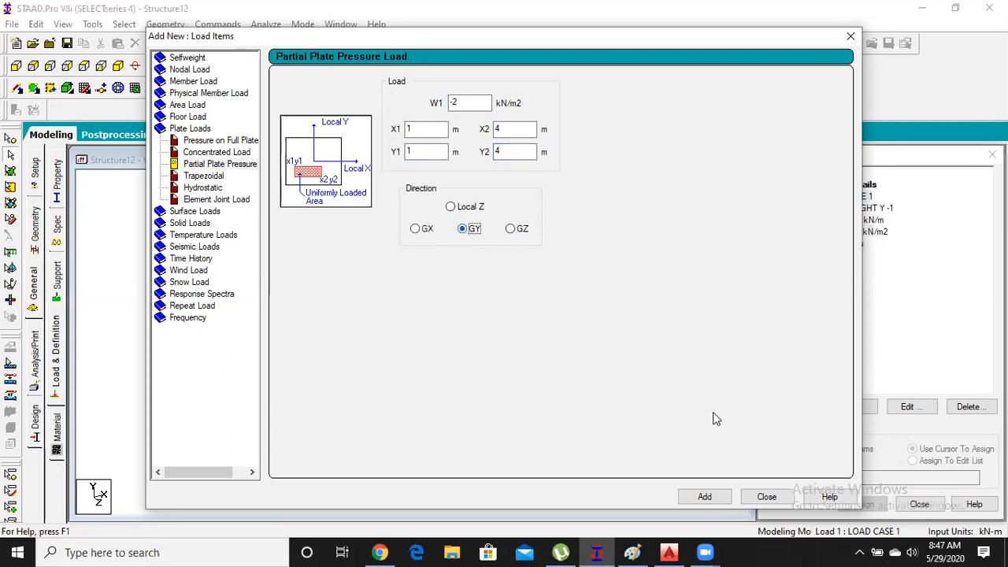
pyautogui.click(702, 497)
pyautogui.click(765, 496)
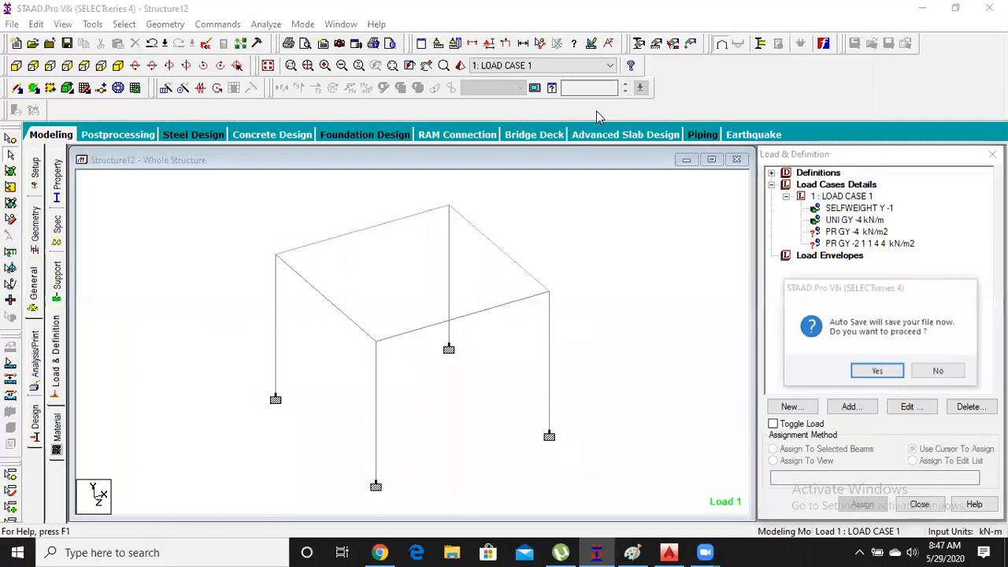
pyautogui.click(926, 364)
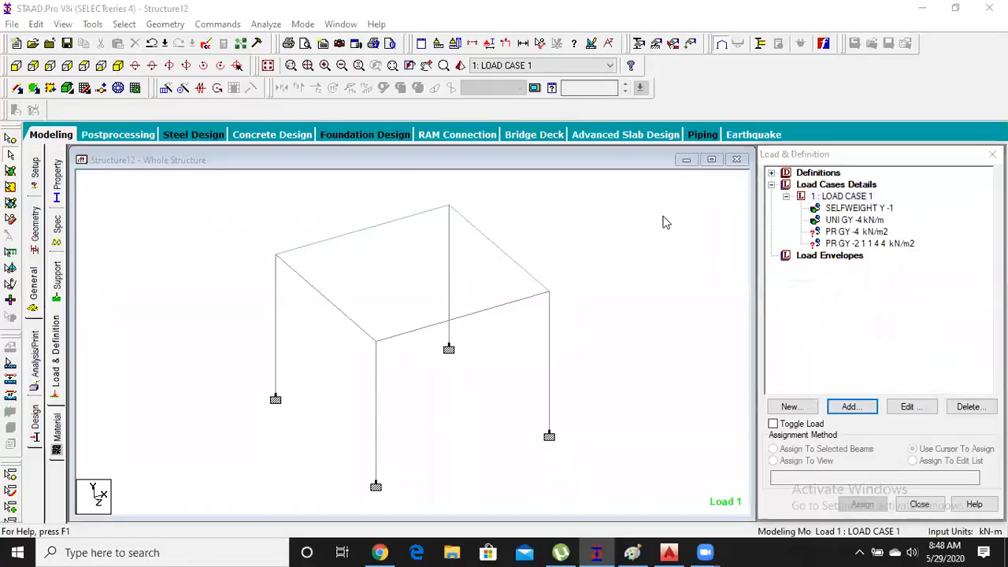
# Assign the full-plate PR GY -4 kN/m2 load to the slab plate using Assign To View
pyautogui.click(833, 235)
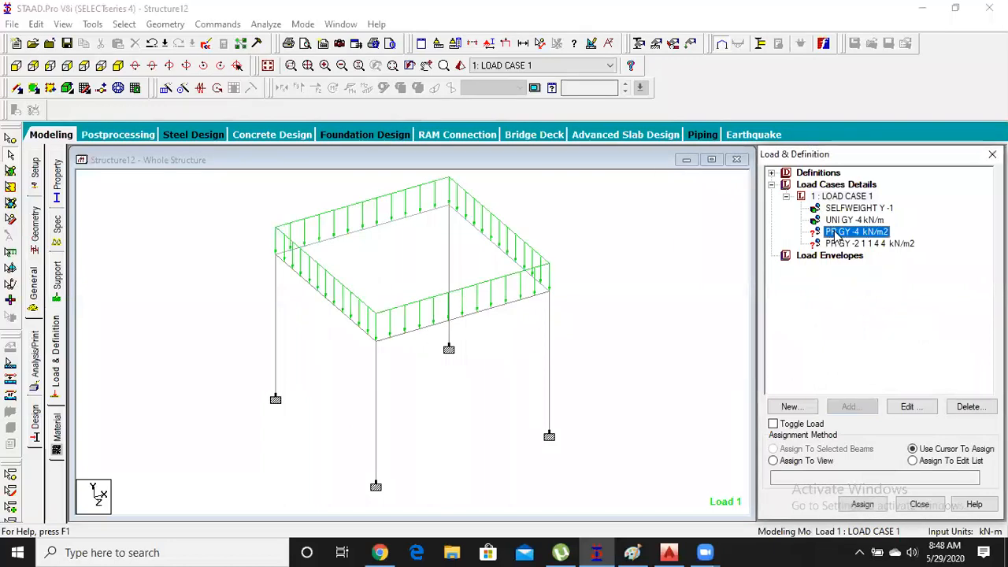
pyautogui.click(805, 462)
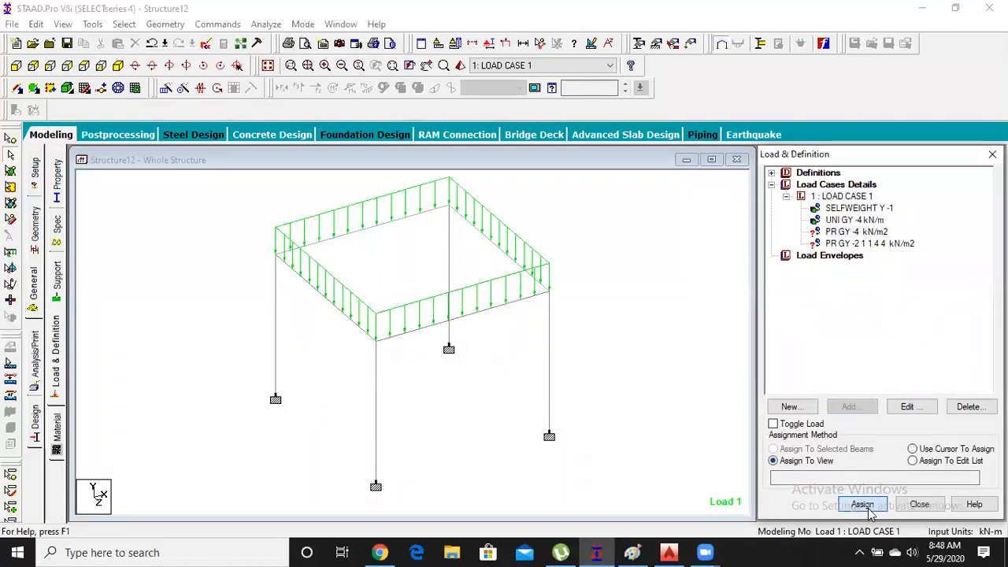
pyautogui.click(861, 504)
pyautogui.click(907, 372)
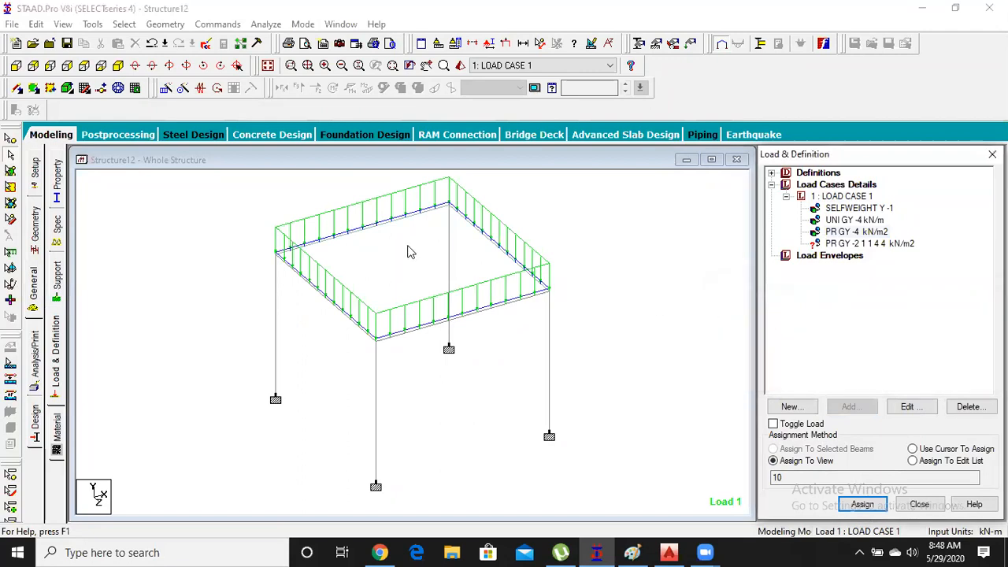
# Assign the partial plate pressure load of -2 kN/m2 to the slab plate using Assign To View
pyautogui.click(861, 245)
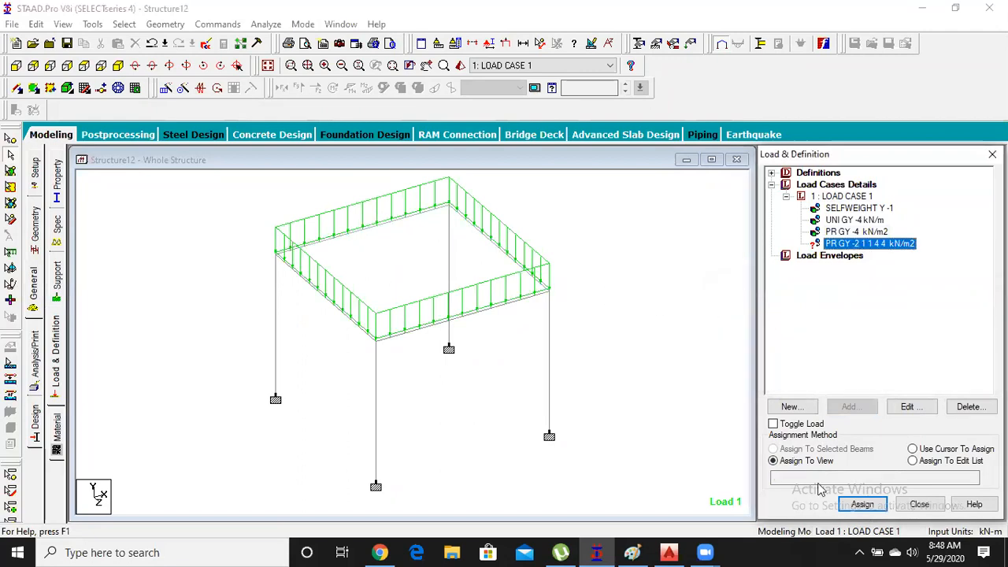
pyautogui.click(862, 504)
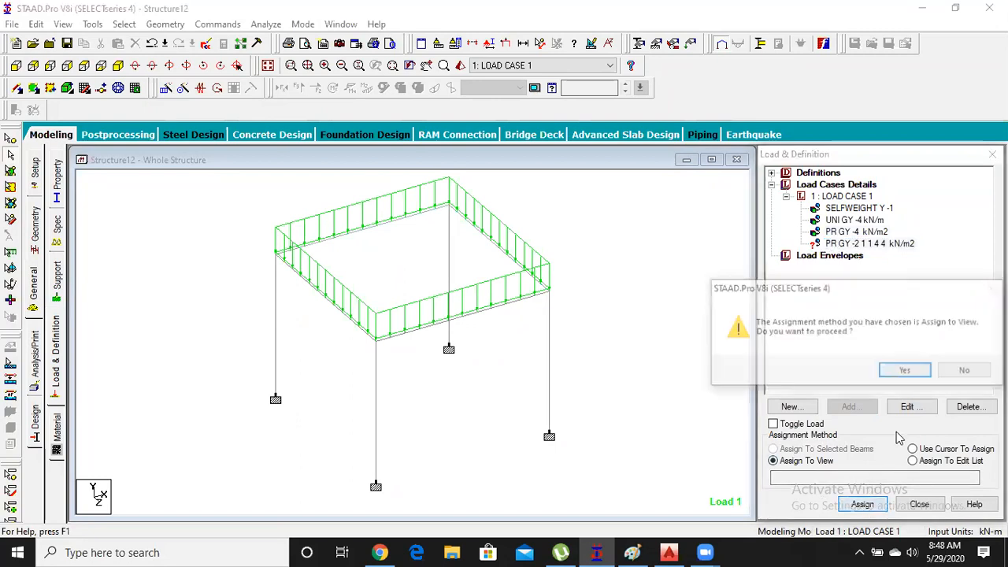
pyautogui.click(904, 372)
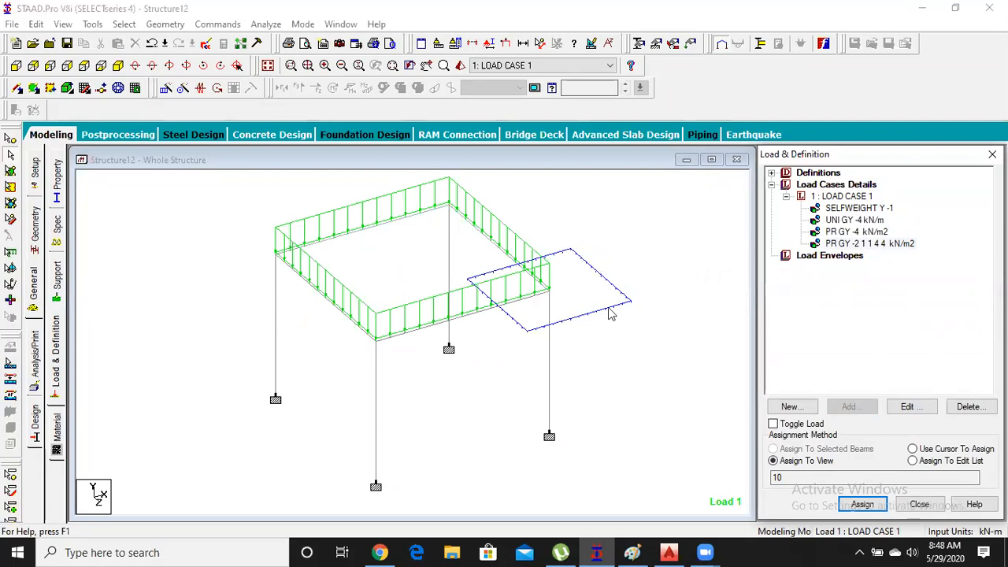
# Edit the partial plate pressure load so that X2 and Y2 are both -4 m
pyautogui.click(881, 246)
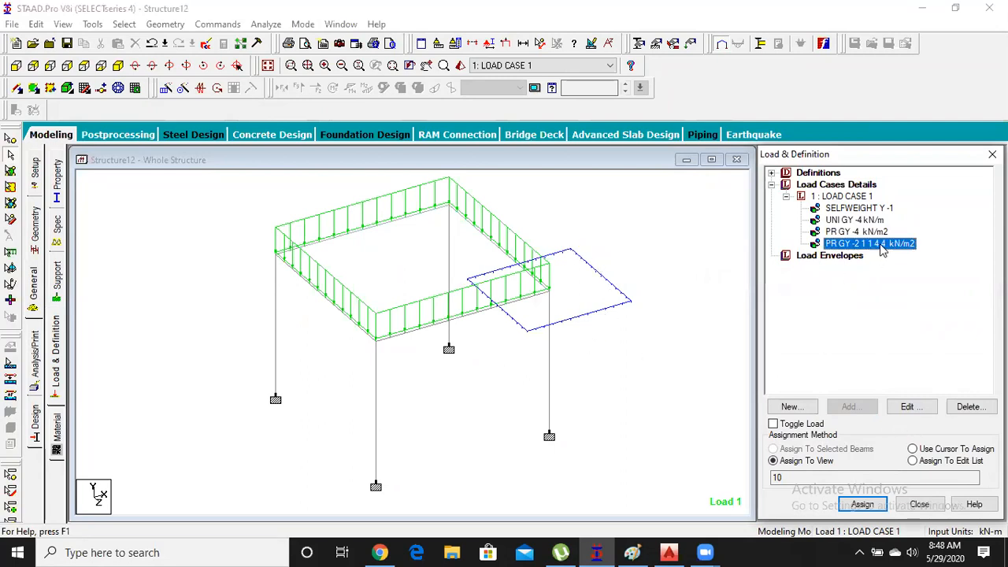
pyautogui.click(907, 407)
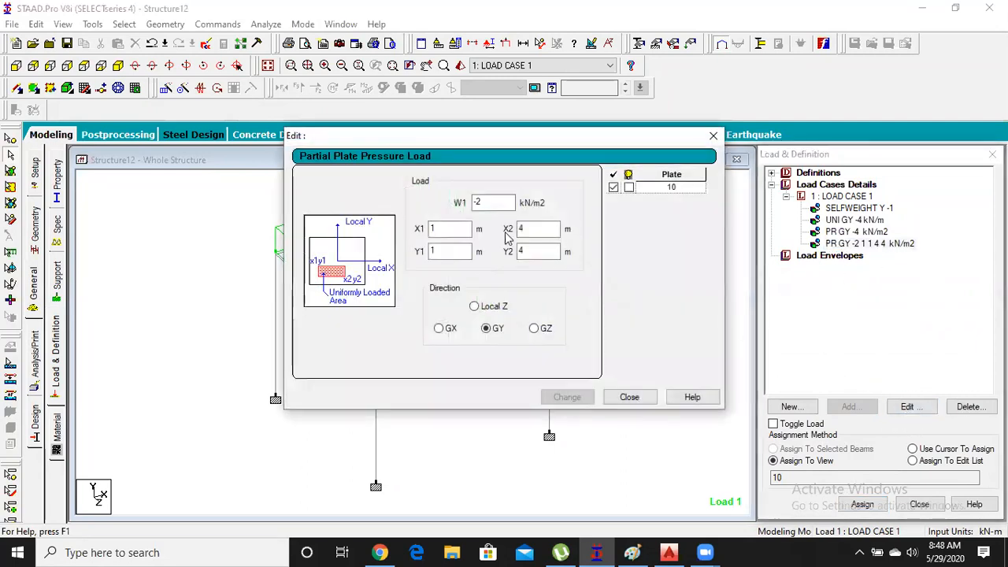
pyautogui.moveTo(536, 228); pyautogui.dragTo(484, 228)
pyautogui.write('-4')
pyautogui.moveTo(539, 251); pyautogui.dragTo(484, 252)
pyautogui.write('-')
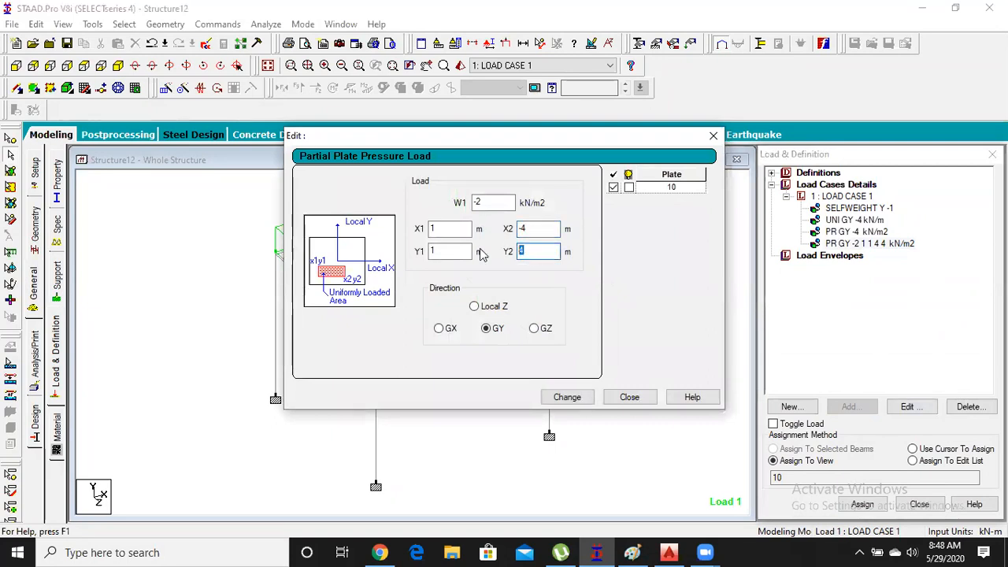
pyautogui.write('4')
pyautogui.click(570, 397)
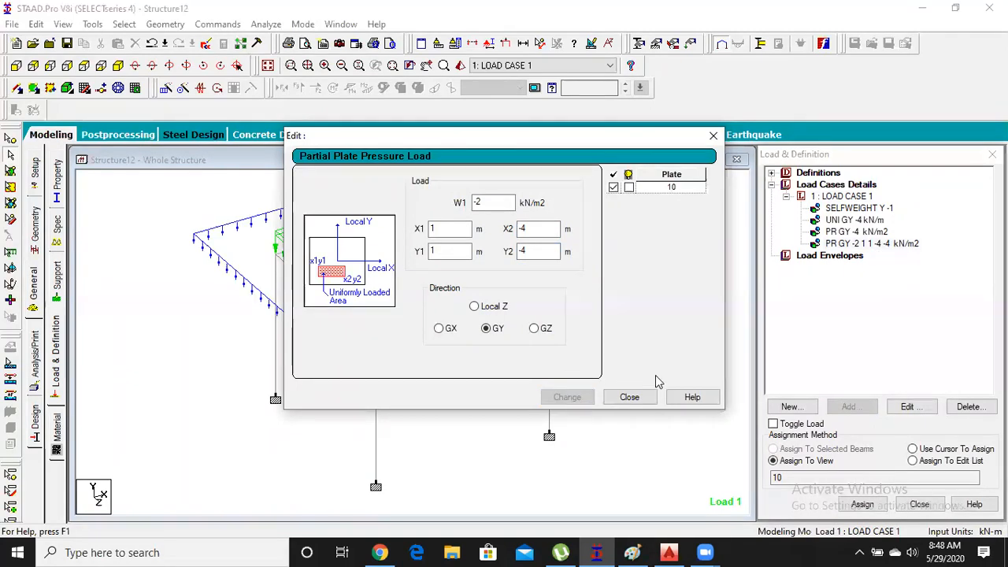
pyautogui.click(628, 396)
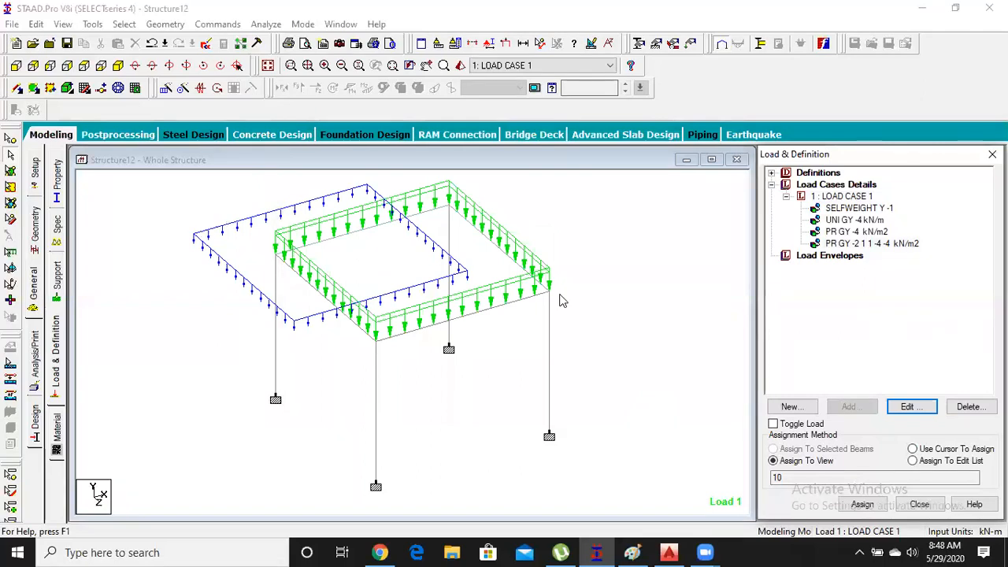
# Change the partial plate pressure area to X1 and Y1 of 0 m and X2 and Y2 of -3 m
pyautogui.click(918, 412)
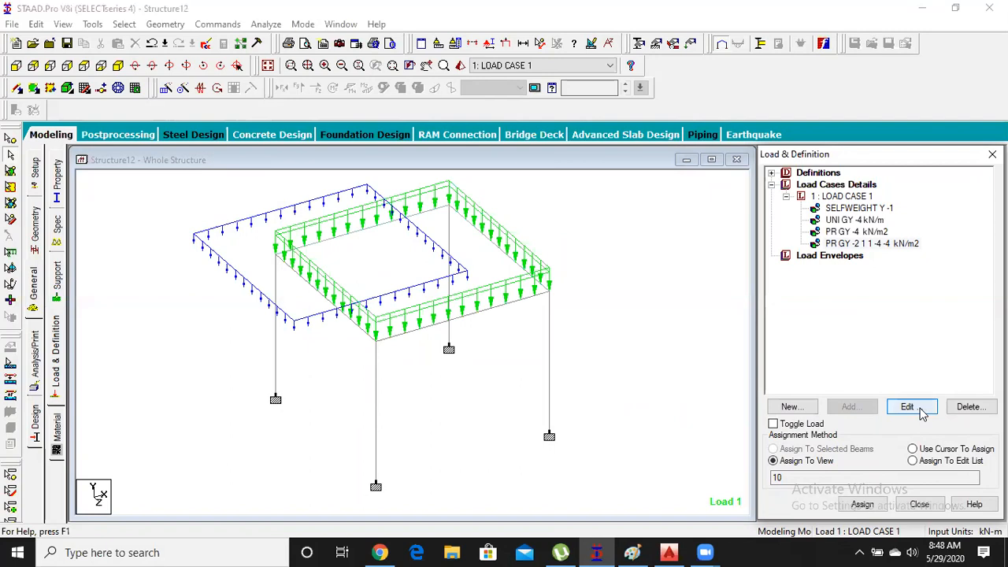
pyautogui.click(898, 244)
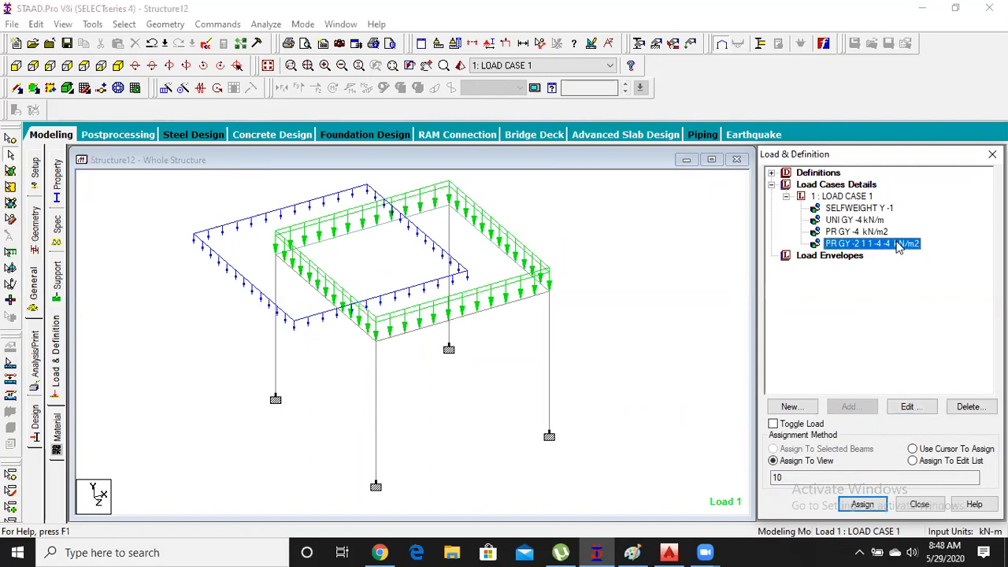
pyautogui.click(909, 407)
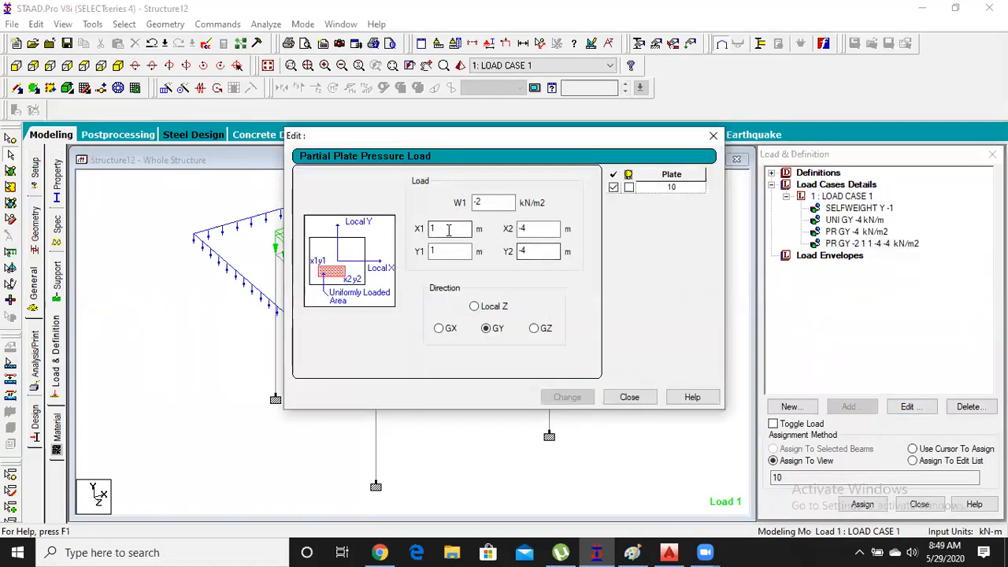
pyautogui.moveTo(447, 227); pyautogui.dragTo(439, 251)
pyautogui.write('00')
pyautogui.click(541, 227)
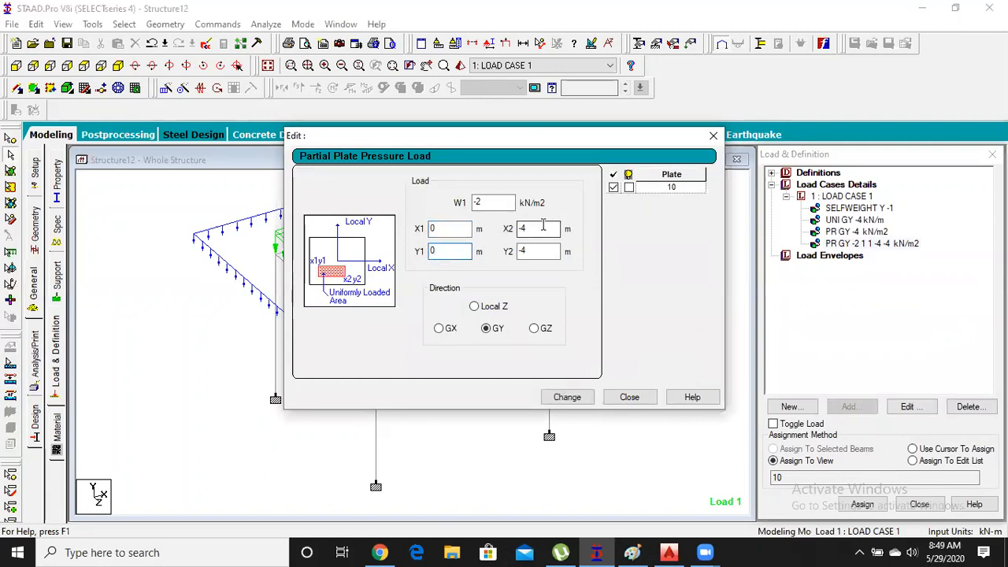
pyautogui.write('3')
pyautogui.click(541, 249)
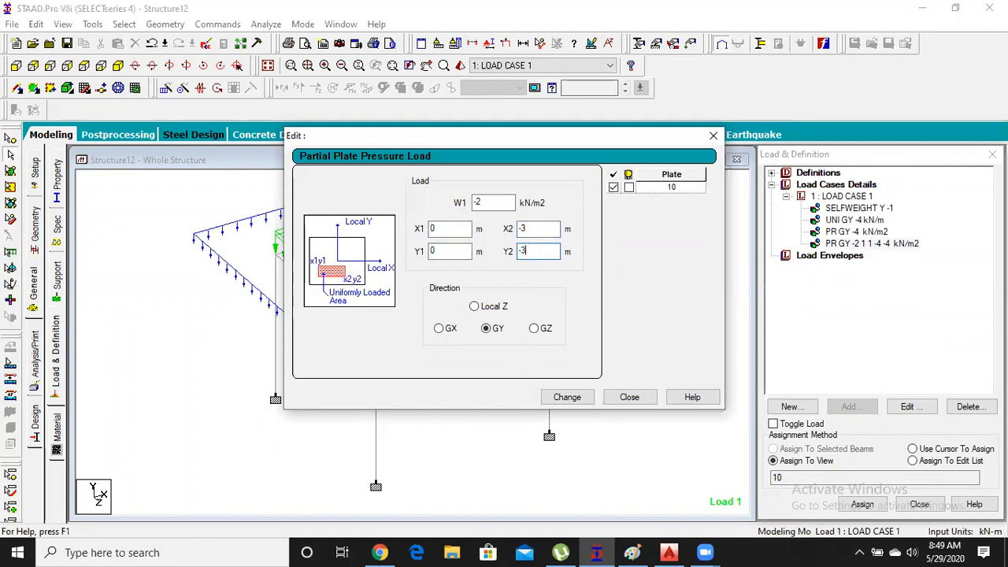
pyautogui.click(567, 397)
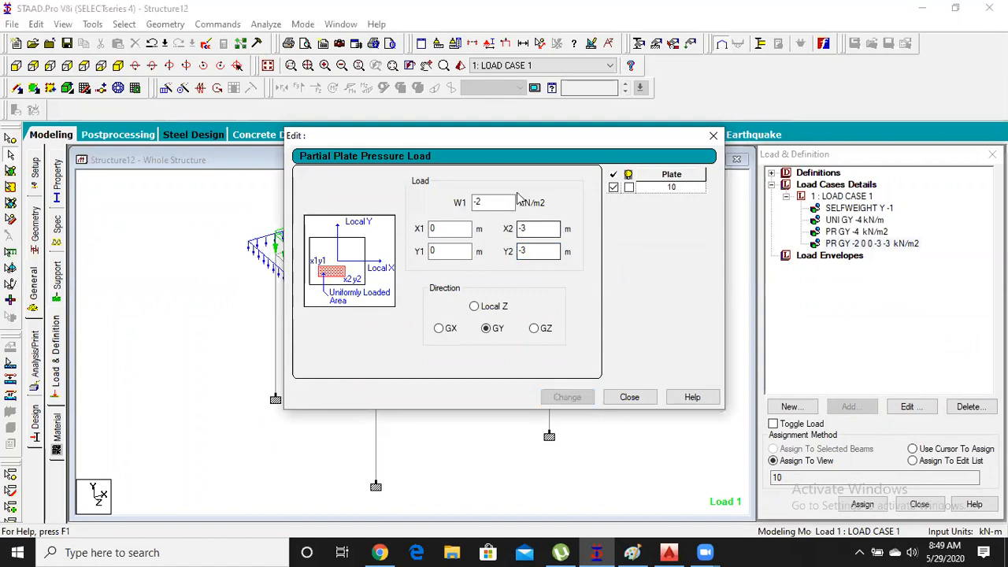
# Change the partial plate pressure area to X1 and Y1 of -1 m and X2 and Y2 of 2 m
pyautogui.moveTo(508, 142); pyautogui.dragTo(808, 148)
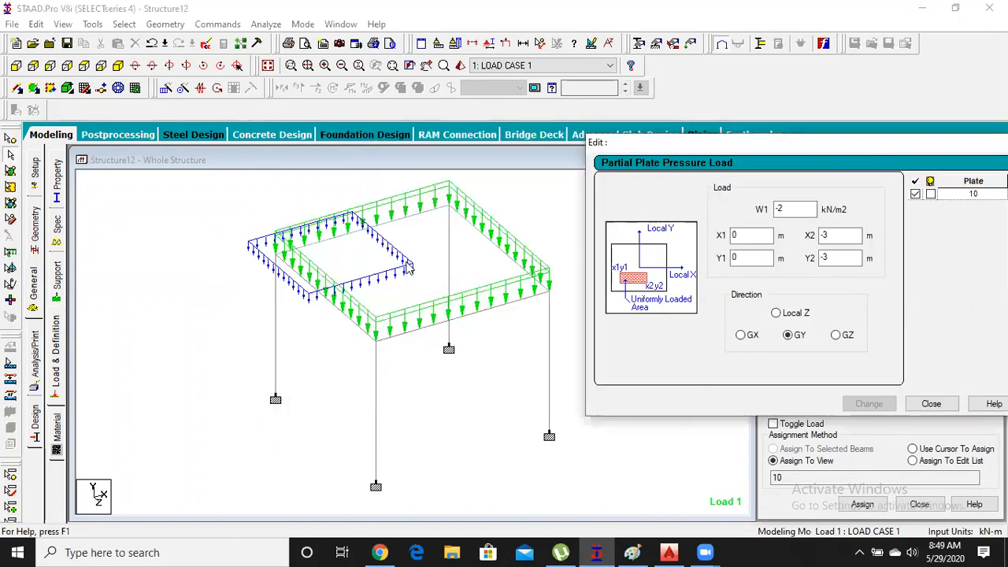
pyautogui.doubleClick(758, 235)
pyautogui.write('-1')
pyautogui.doubleClick(742, 259)
pyautogui.write('-1')
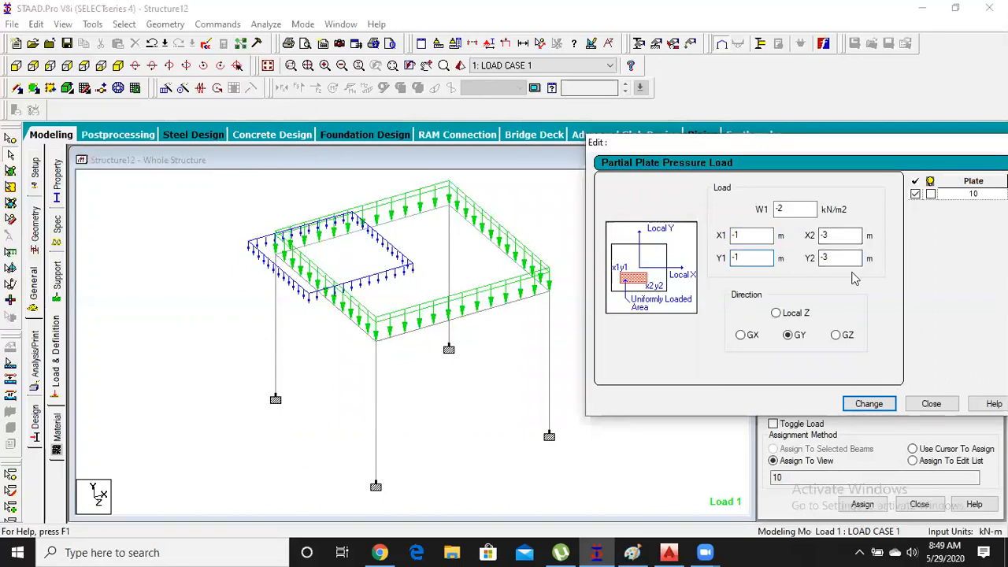
pyautogui.click(839, 235)
pyautogui.press('BackSpace')
pyautogui.press('BackSpace')
pyautogui.write('2')
pyautogui.doubleClick(845, 257)
pyautogui.write('2')
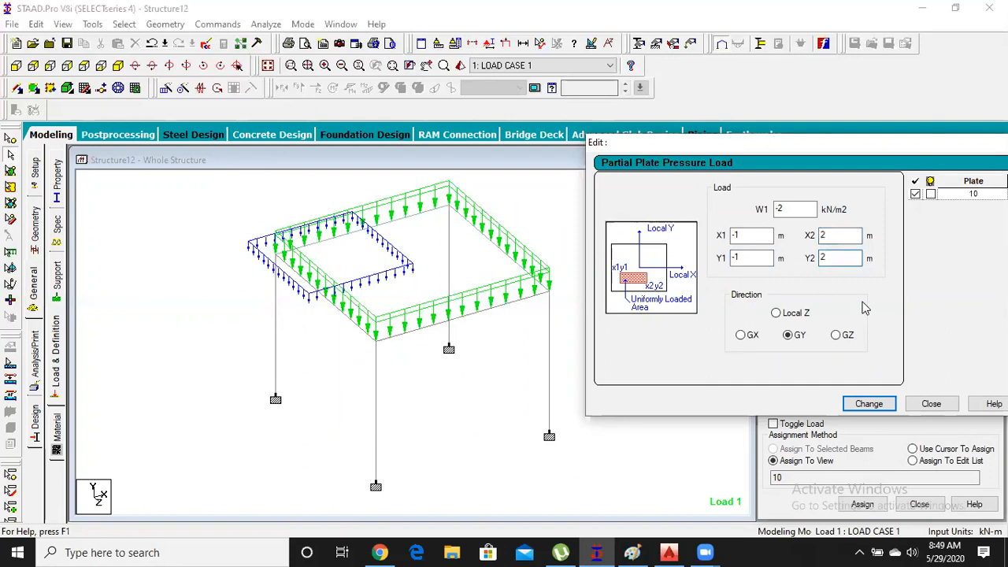
pyautogui.click(867, 404)
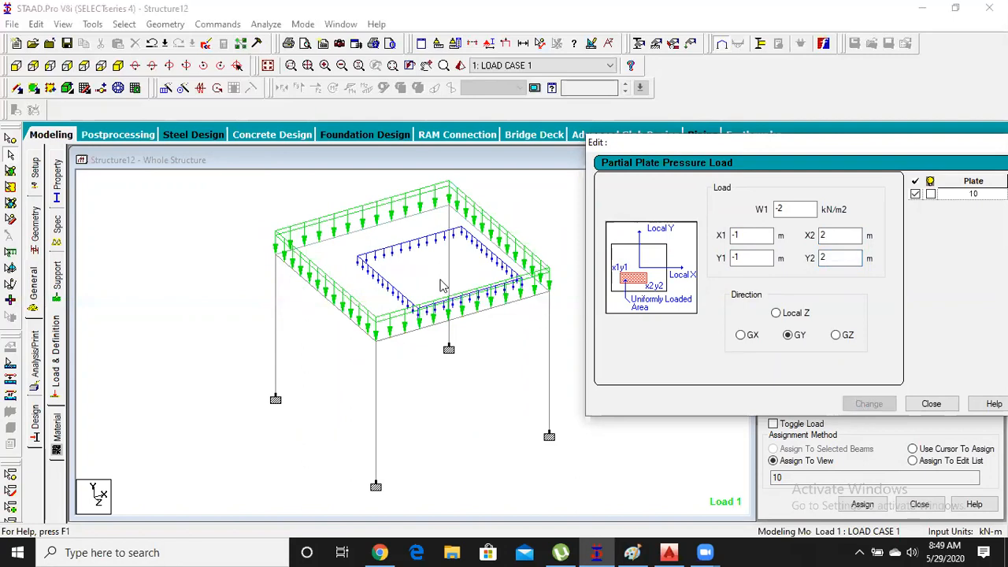
# Set X2 and Y2 of the partial plate pressure load to 1 m, apply the change and finish editing the load
pyautogui.doubleClick(824, 236)
pyautogui.write('1')
pyautogui.doubleClick(824, 258)
pyautogui.write('1')
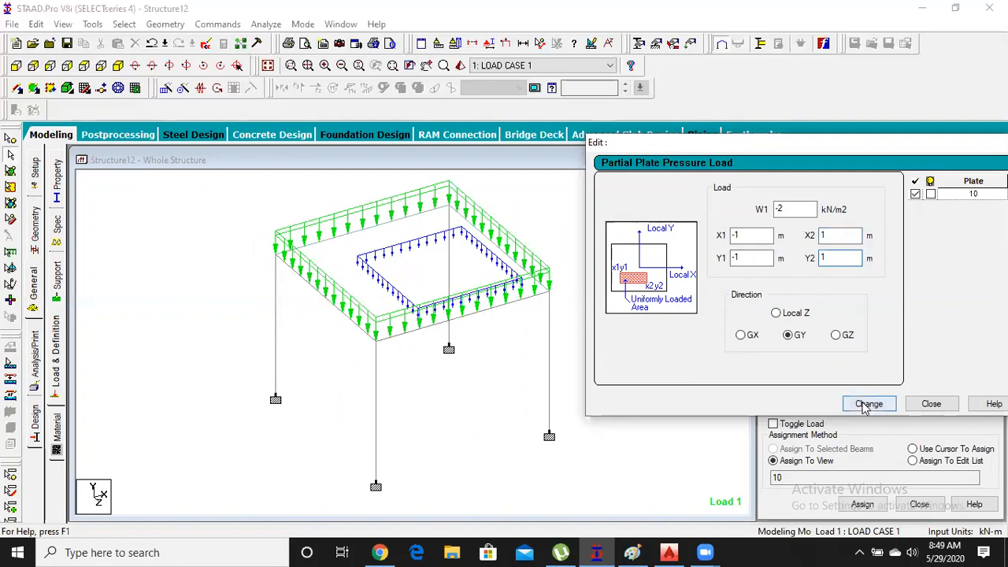
pyautogui.click(868, 404)
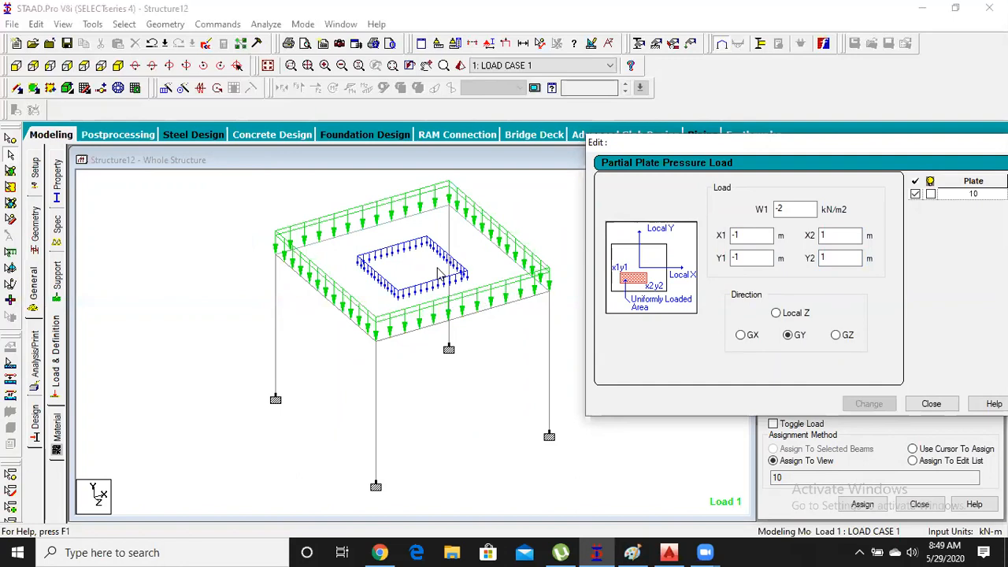
pyautogui.click(931, 404)
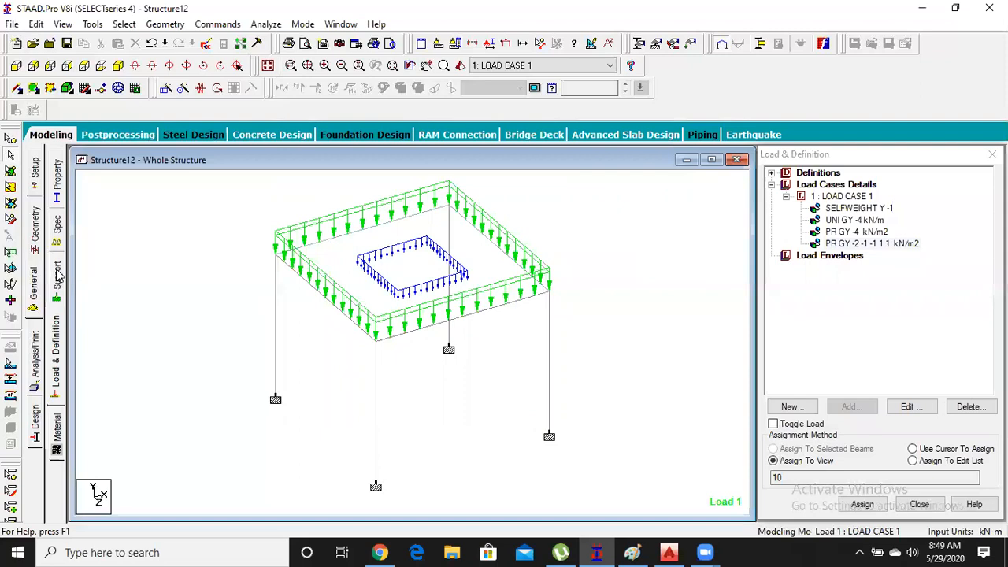
# Run the analysis of the loaded four-column slab frame using the existing Perform Analysis Print All command
pyautogui.click(56, 197)
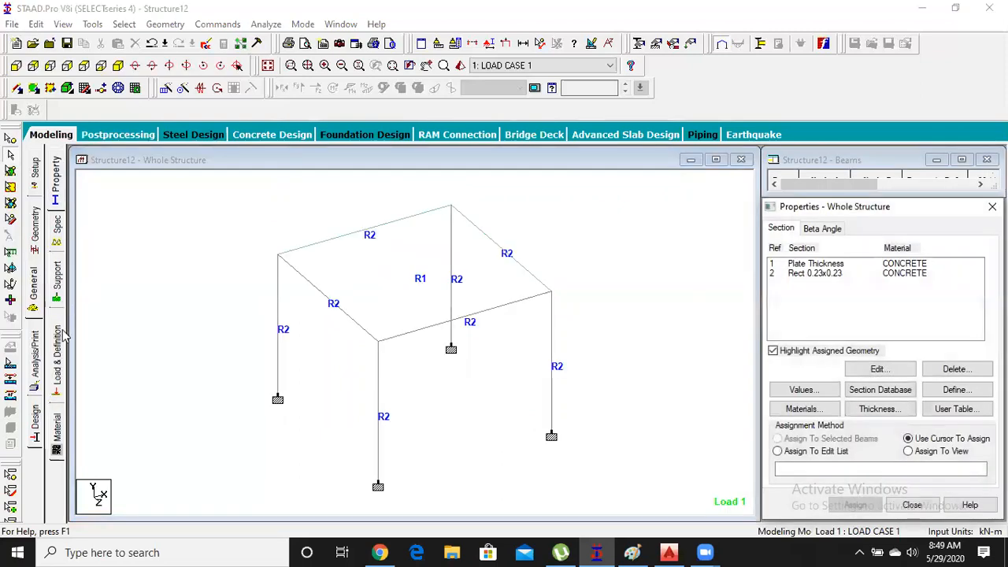
pyautogui.click(35, 367)
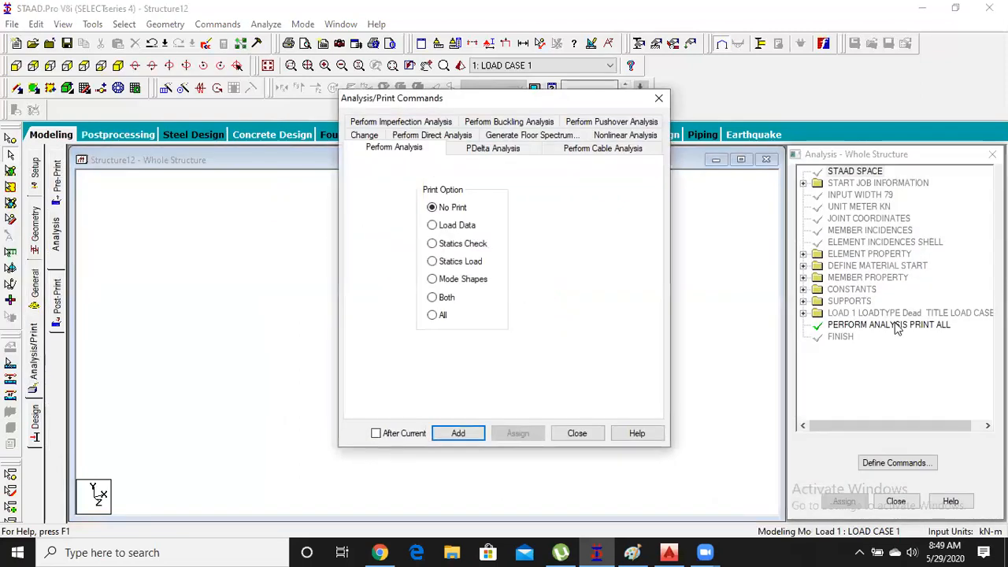
pyautogui.click(577, 434)
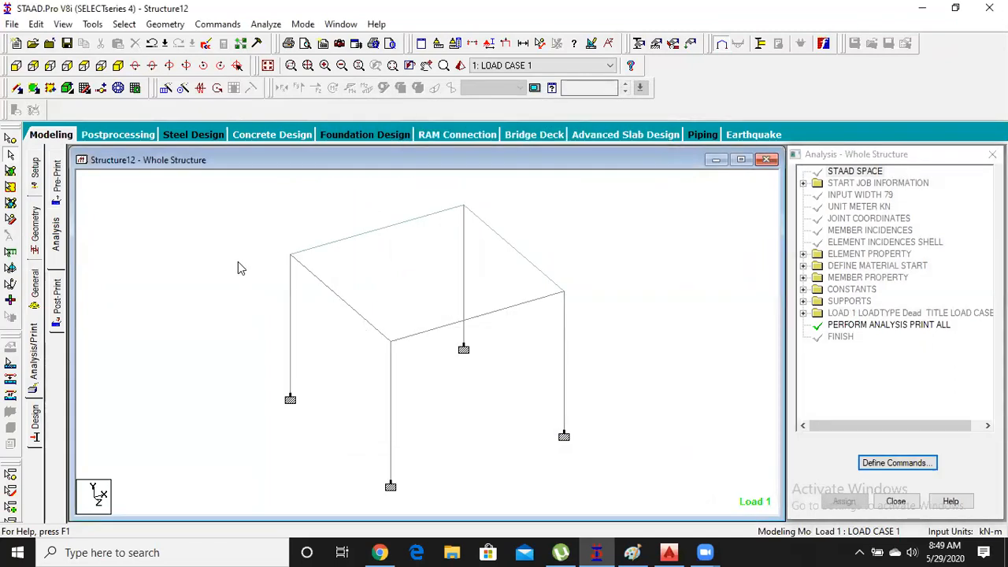
pyautogui.click(265, 24)
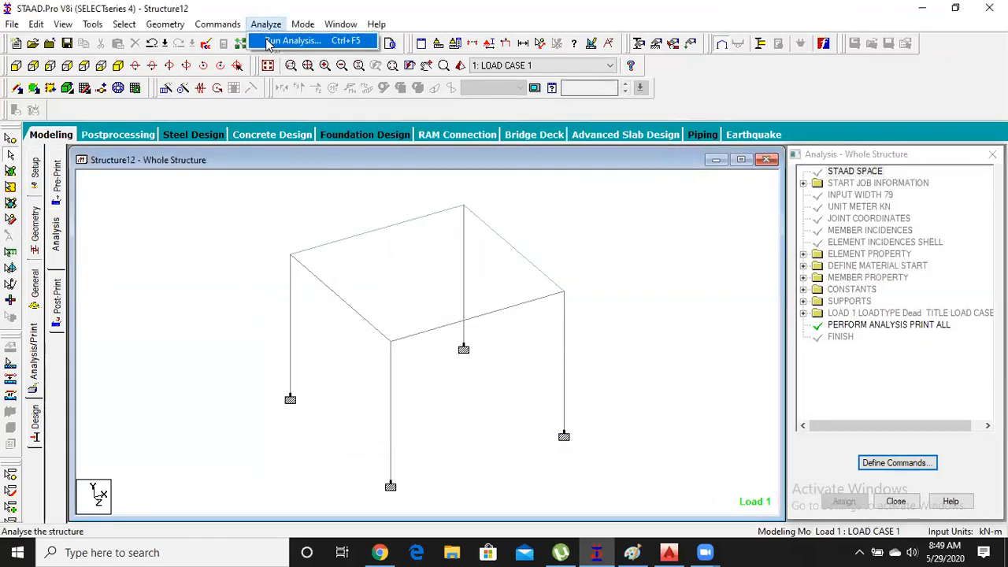
pyautogui.click(272, 39)
pyautogui.click(413, 296)
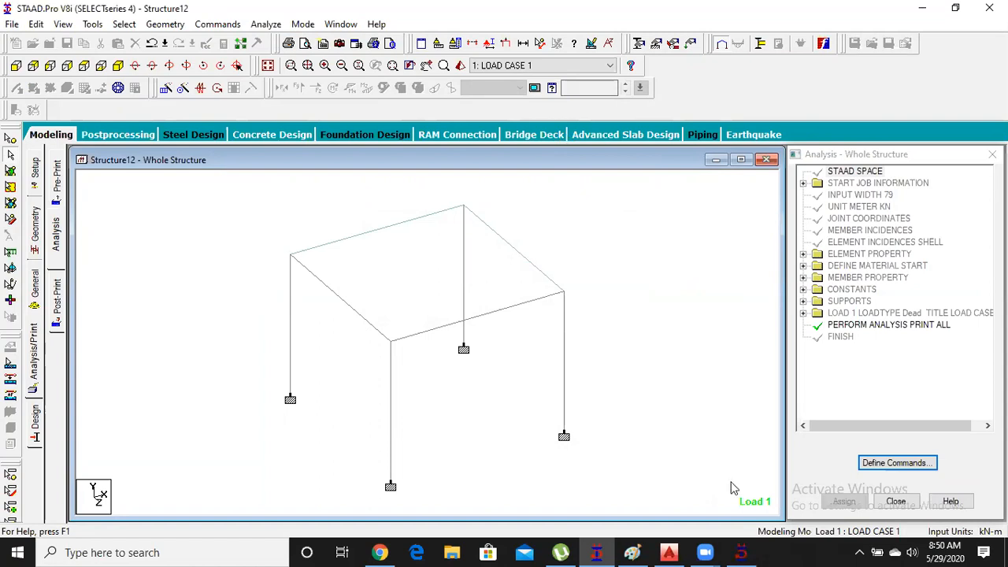
pyautogui.click(731, 533)
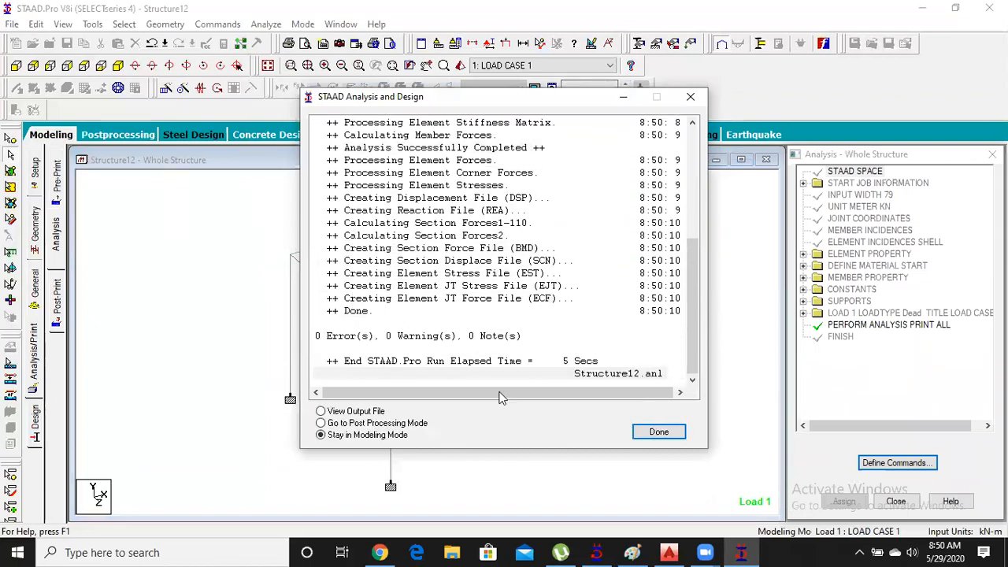
# Open the analysis output file and examine the problem statistics, structure weight, element loads and applied joint equivalent loads
pyautogui.click(355, 411)
pyautogui.click(660, 436)
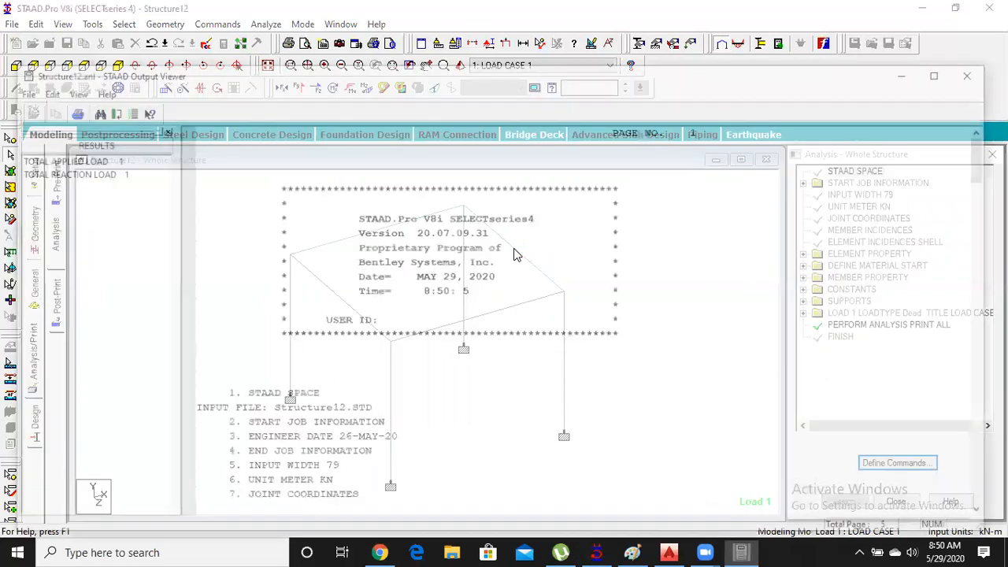
pyautogui.scroll(-5, 637, 356)
pyautogui.scroll(-20, 637, 355)
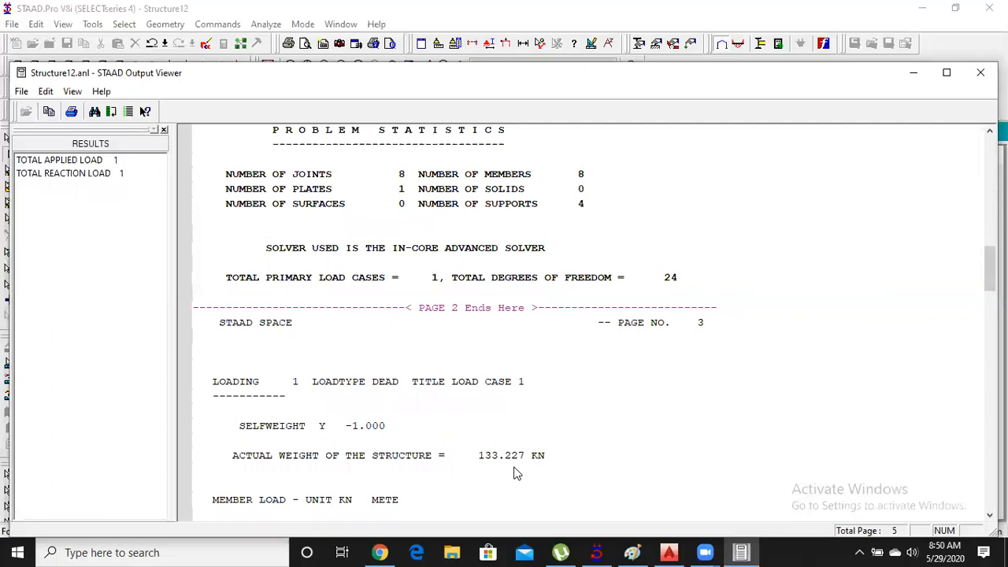
pyautogui.scroll(-5, 515, 473)
pyautogui.scroll(-10, 513, 468)
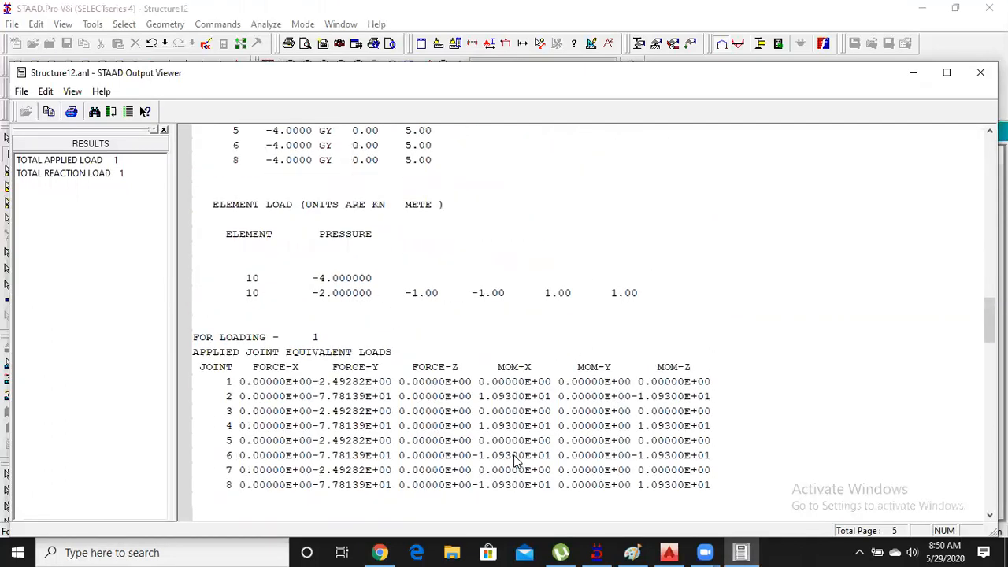
# Review the joint load summary in the analysis output, close it, and open the postprocessing results for load case 1
pyautogui.scroll(-15, 513, 459)
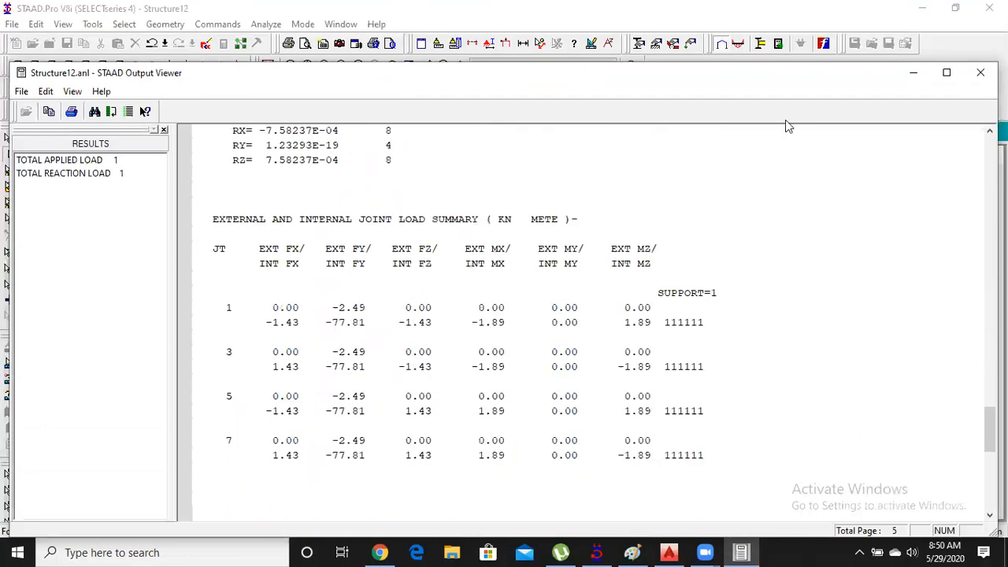
pyautogui.click(981, 72)
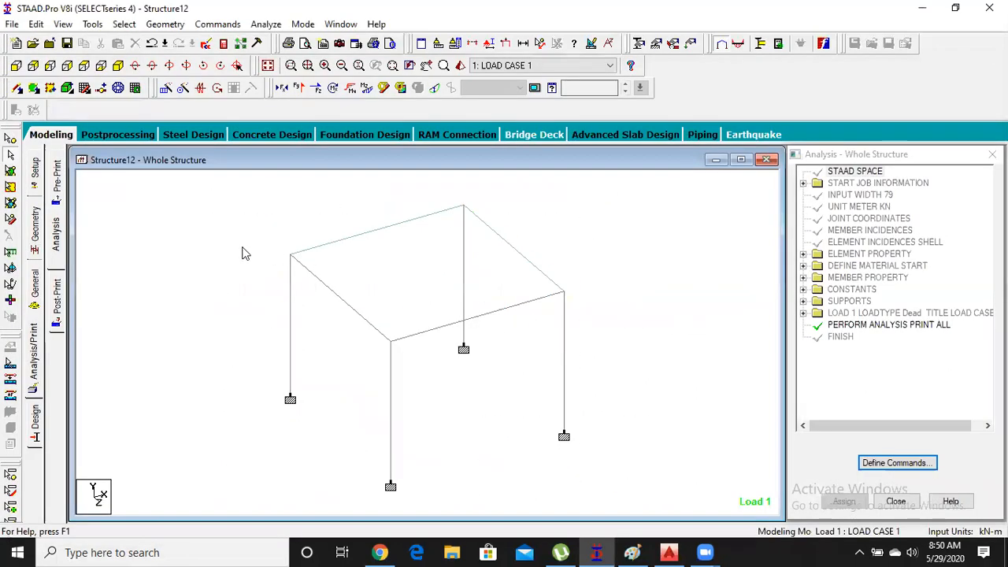
pyautogui.click(112, 136)
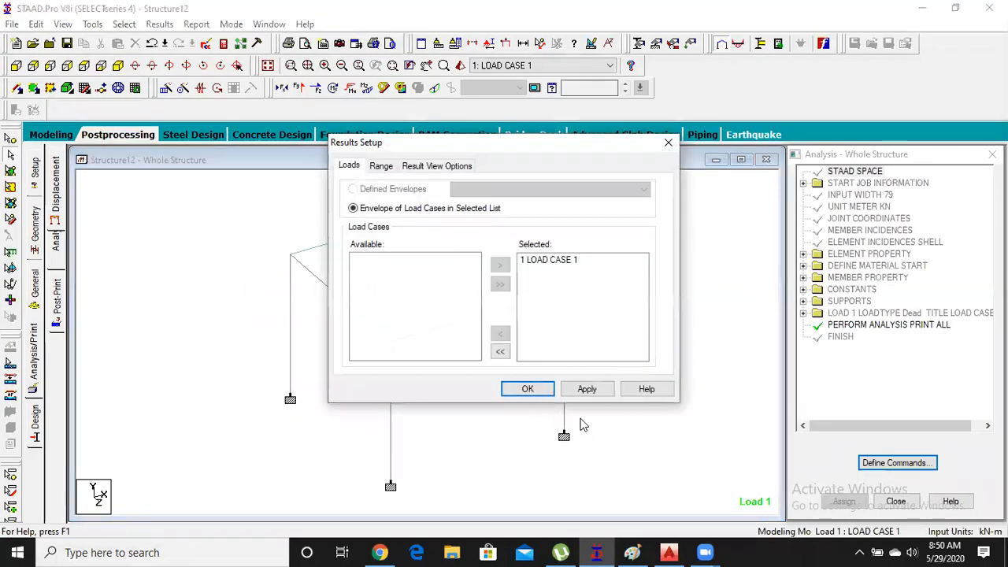
pyautogui.click(524, 389)
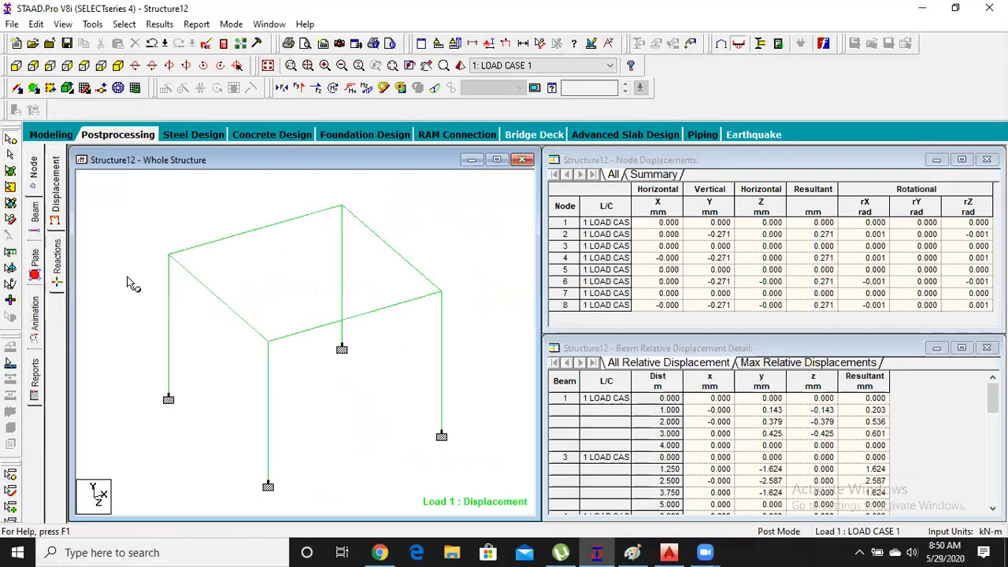
# Display the plate stress contour on the roof slab for load case 1 using the Max Absolute stress type
pyautogui.click(35, 262)
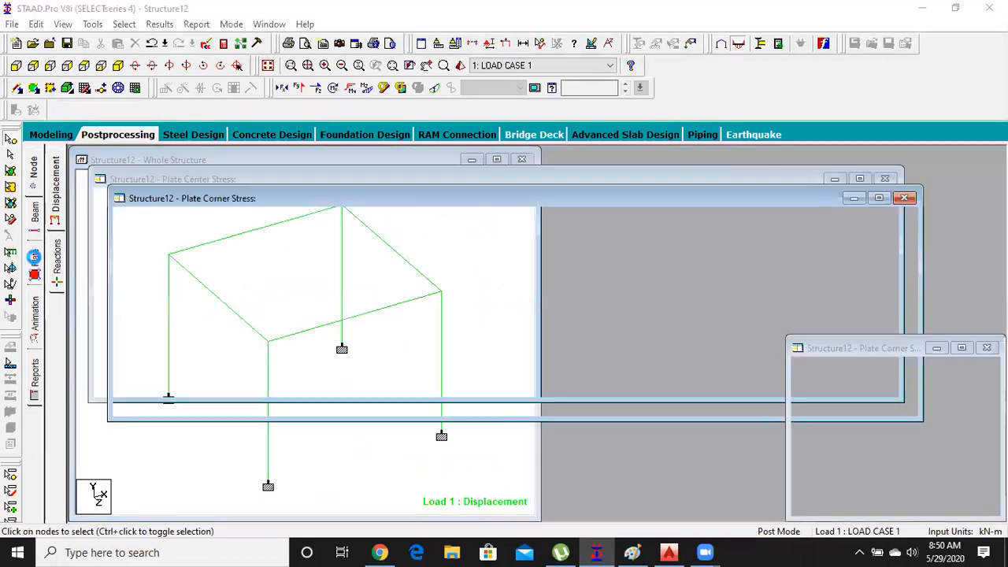
pyautogui.click(479, 130)
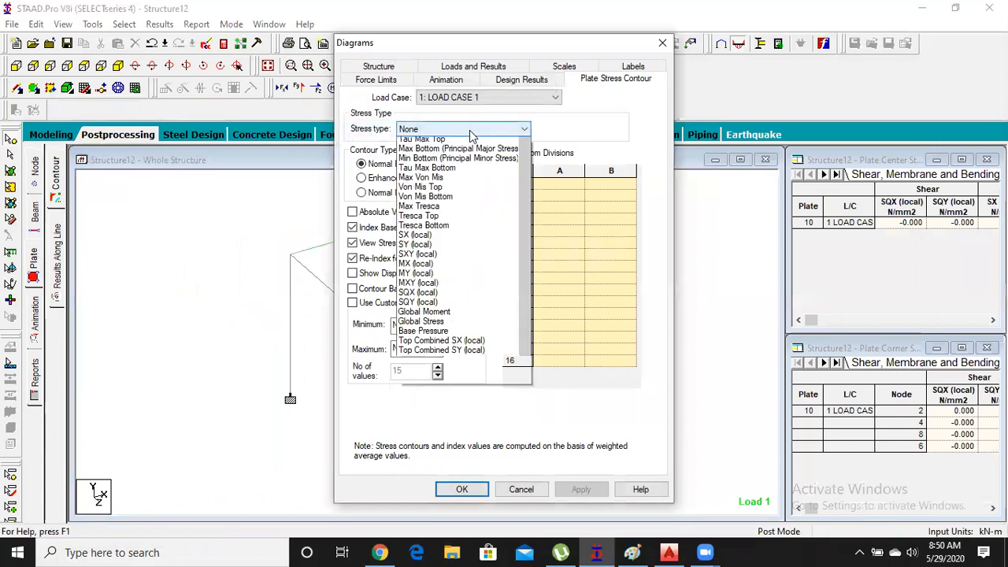
pyautogui.click(432, 152)
pyautogui.click(581, 489)
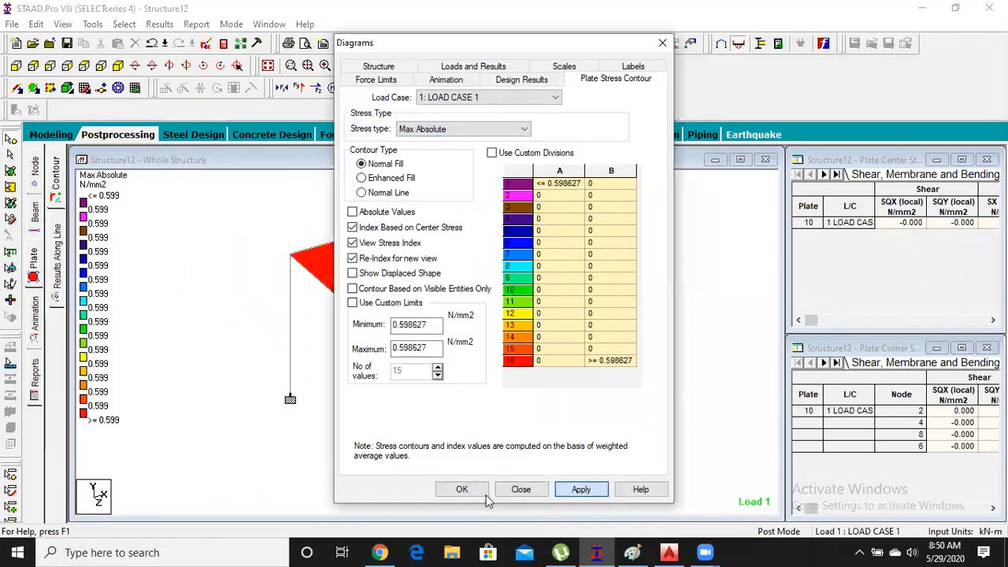
pyautogui.click(462, 489)
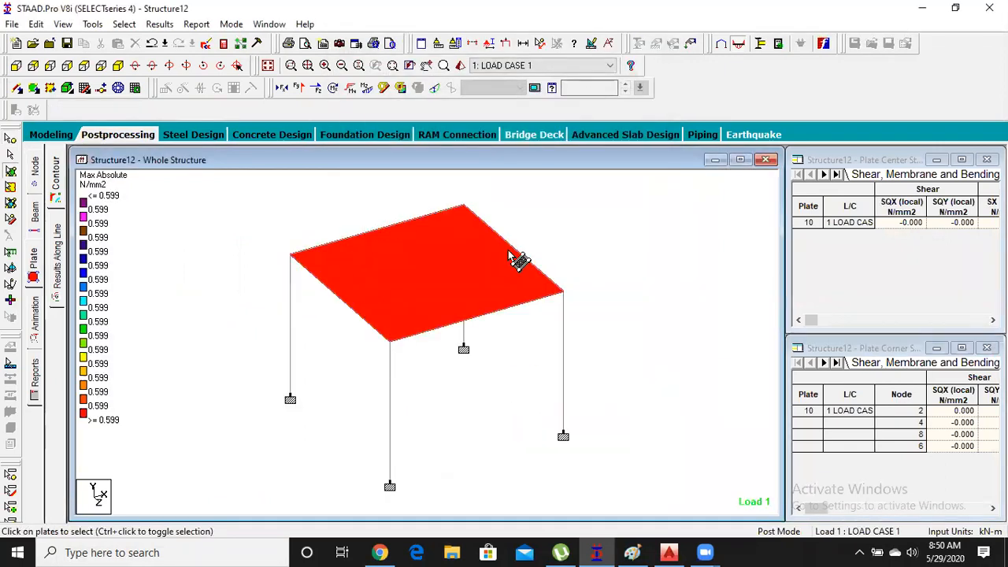
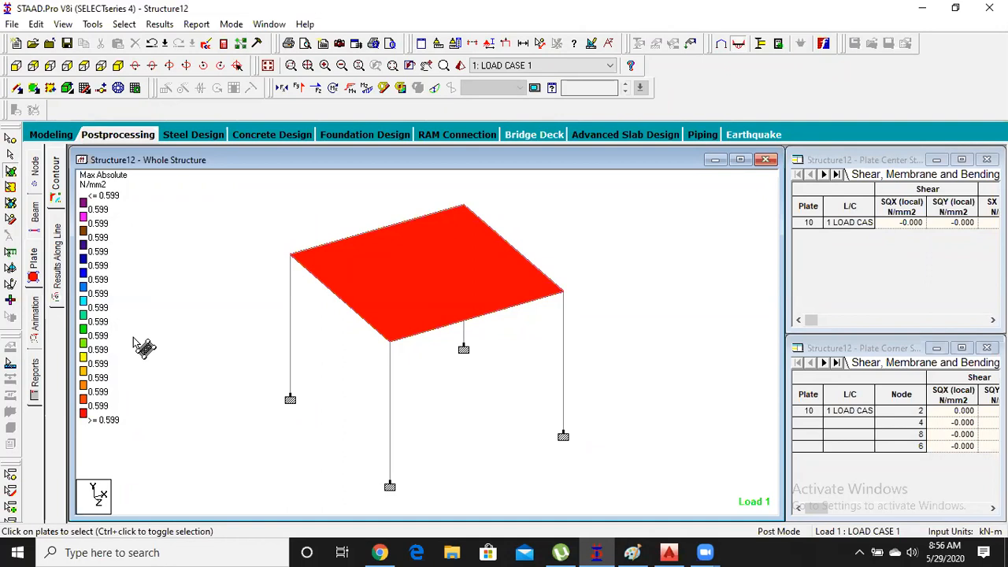
# Return to modeling, select the roof slab plate and start generating its plate mesh with quadrilateral meshing
pyautogui.click(52, 135)
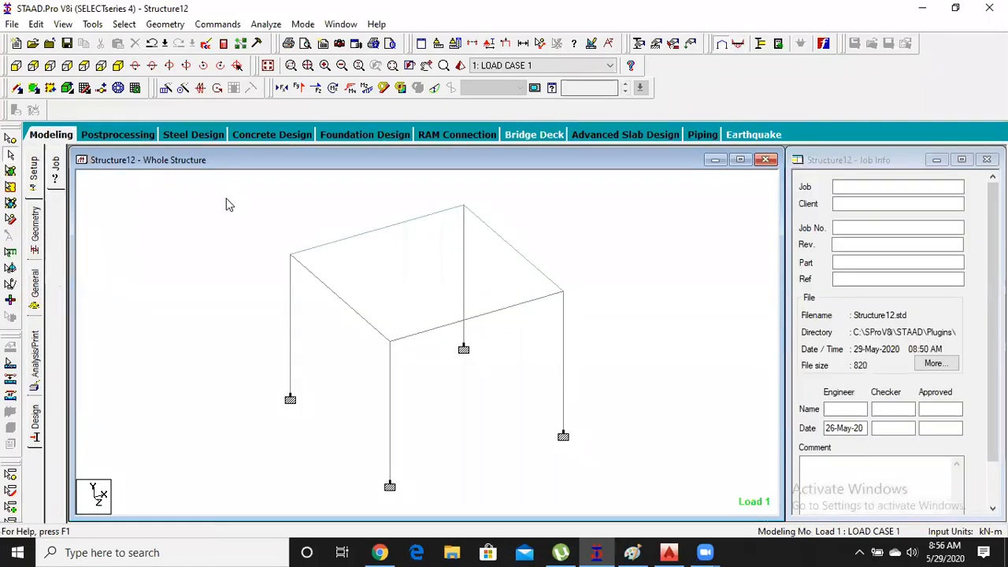
pyautogui.click(163, 31)
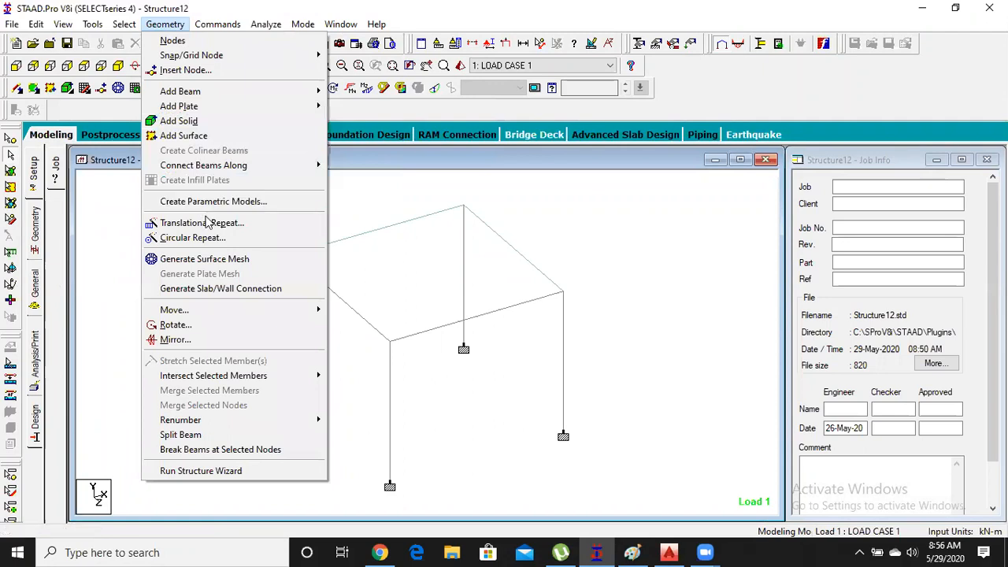
pyautogui.click(11, 171)
pyautogui.click(394, 295)
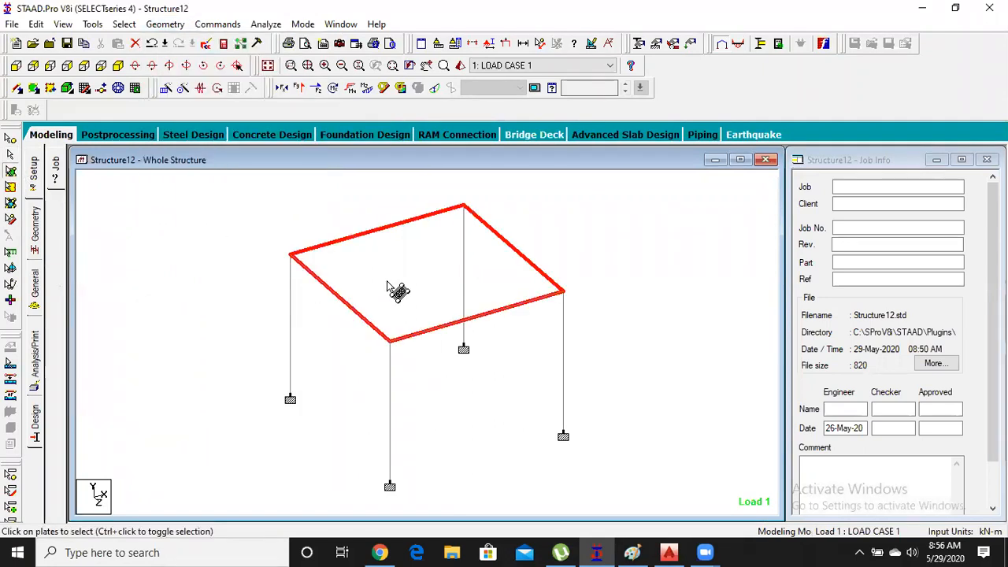
pyautogui.click(166, 24)
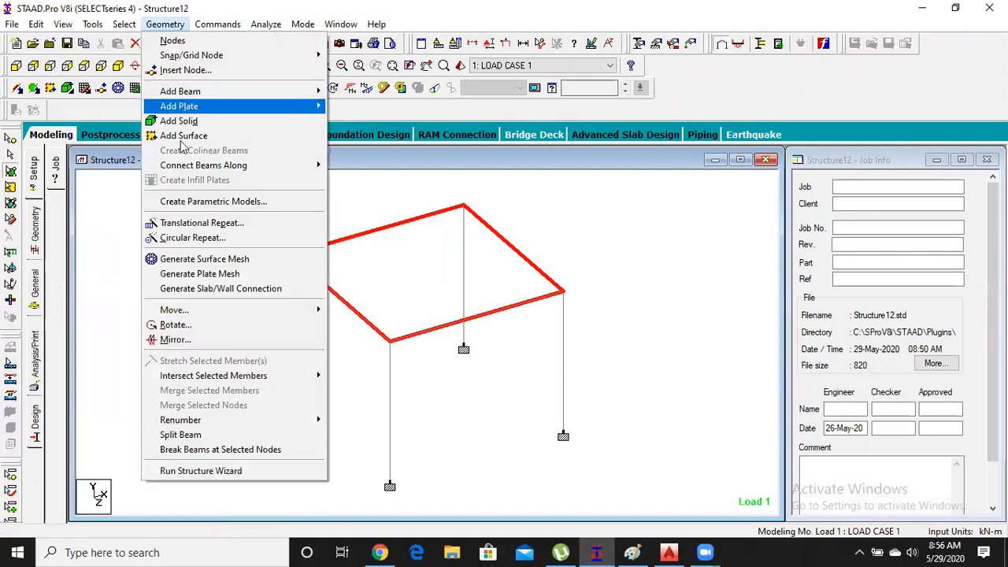
pyautogui.click(218, 276)
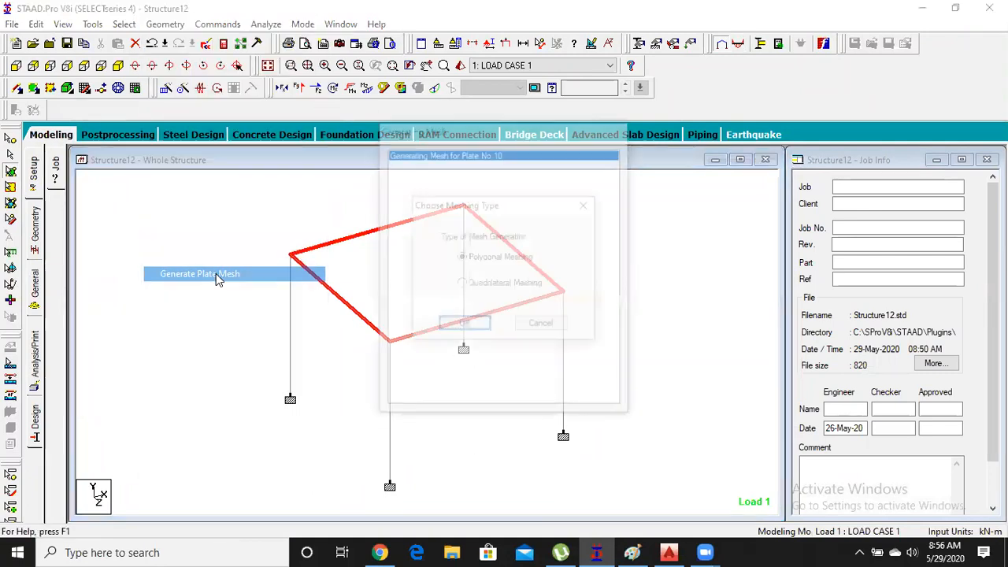
pyautogui.click(473, 285)
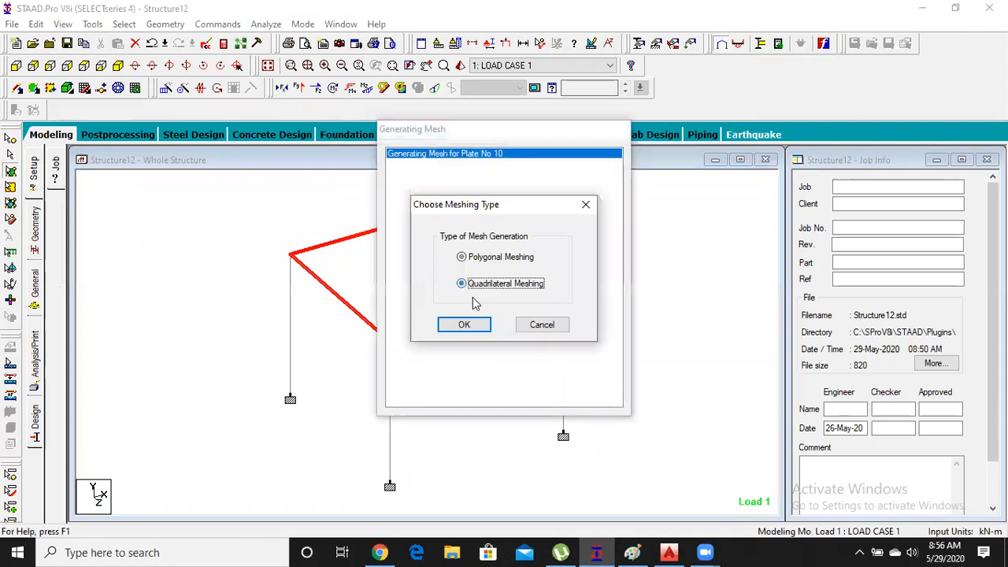
pyautogui.click(470, 325)
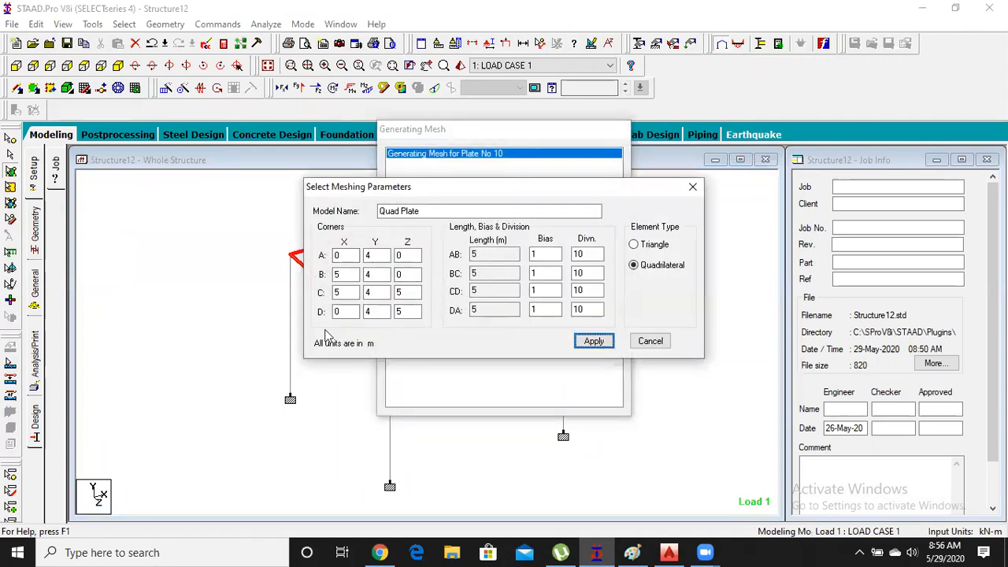
# Generate the slab mesh with 10 divisions per side and quadrilateral elements, and delete the existing result files
pyautogui.click(493, 256)
pyautogui.click(488, 291)
pyautogui.click(485, 309)
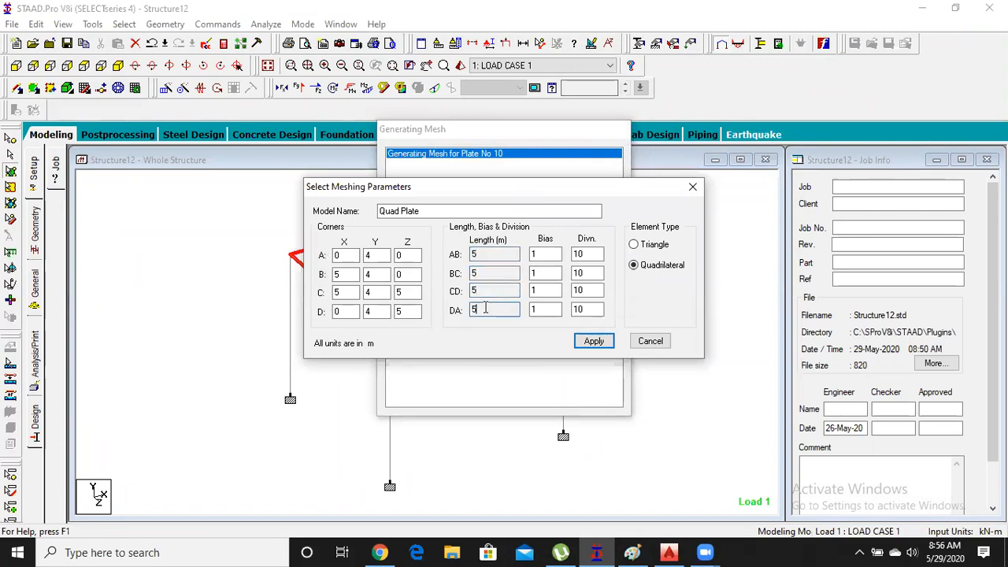
pyautogui.click(581, 273)
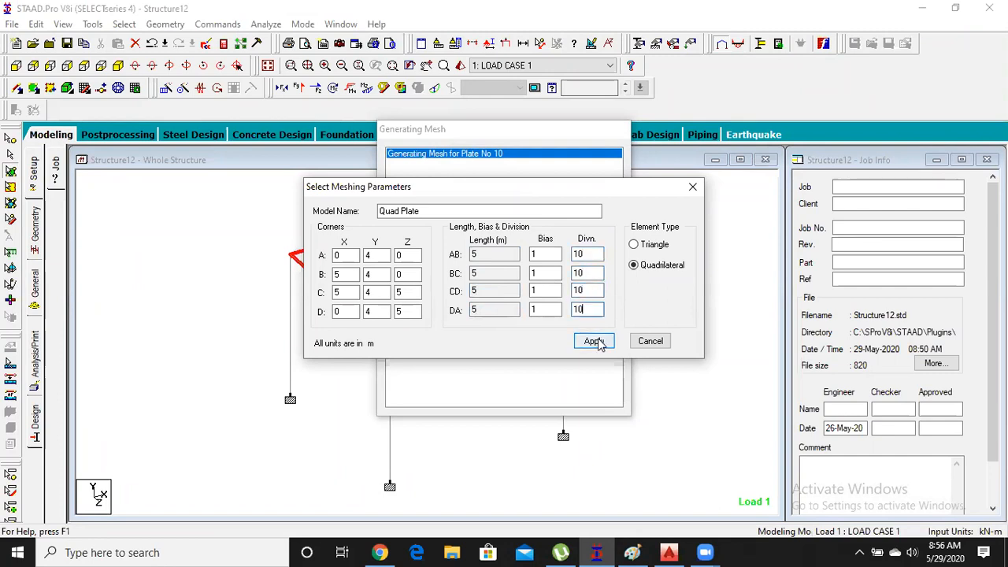
pyautogui.click(595, 341)
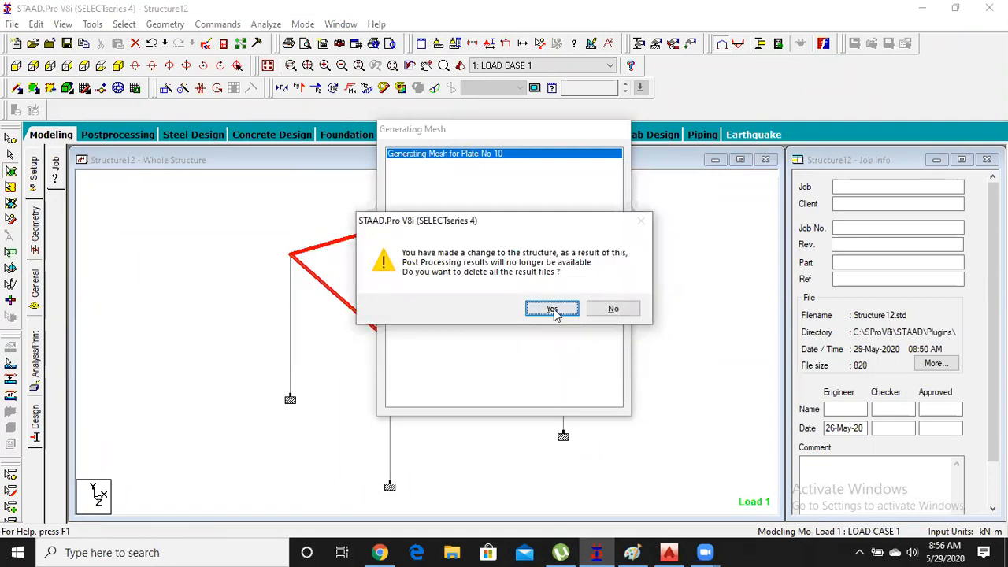
pyautogui.click(550, 306)
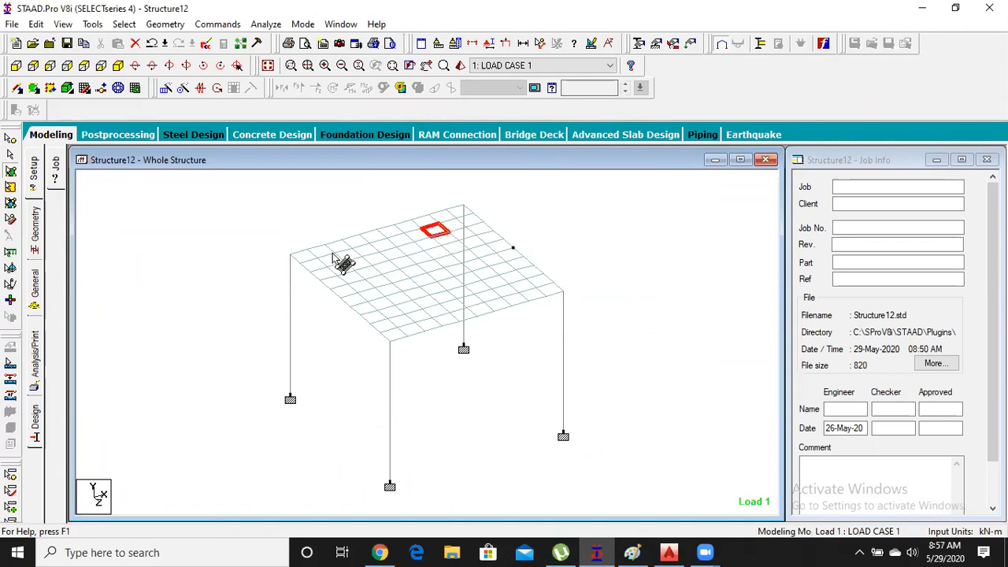
# Pick several individual plates of the meshed slab to inspect how it was divided
pyautogui.click(436, 228)
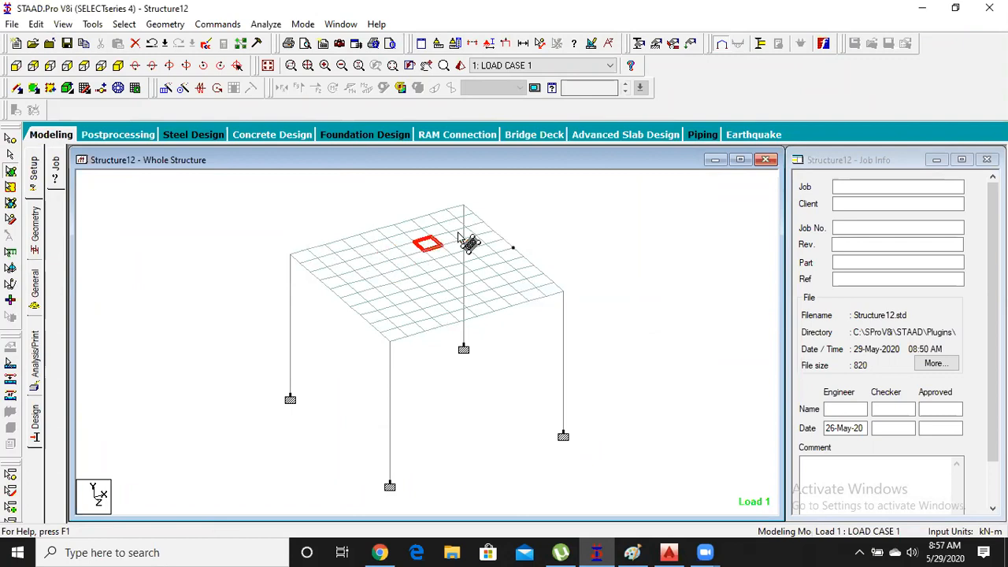
pyautogui.click(356, 271)
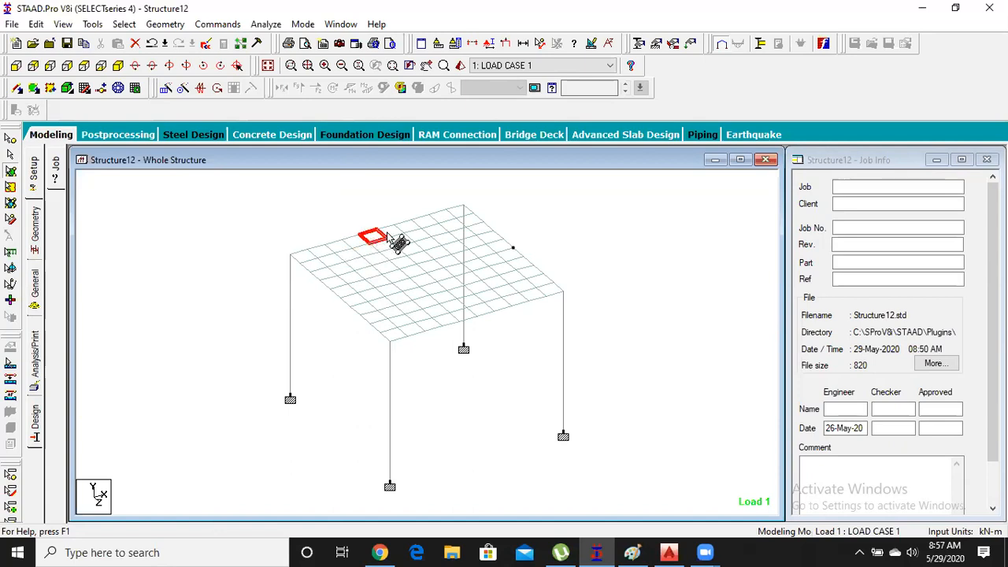
pyautogui.click(426, 233)
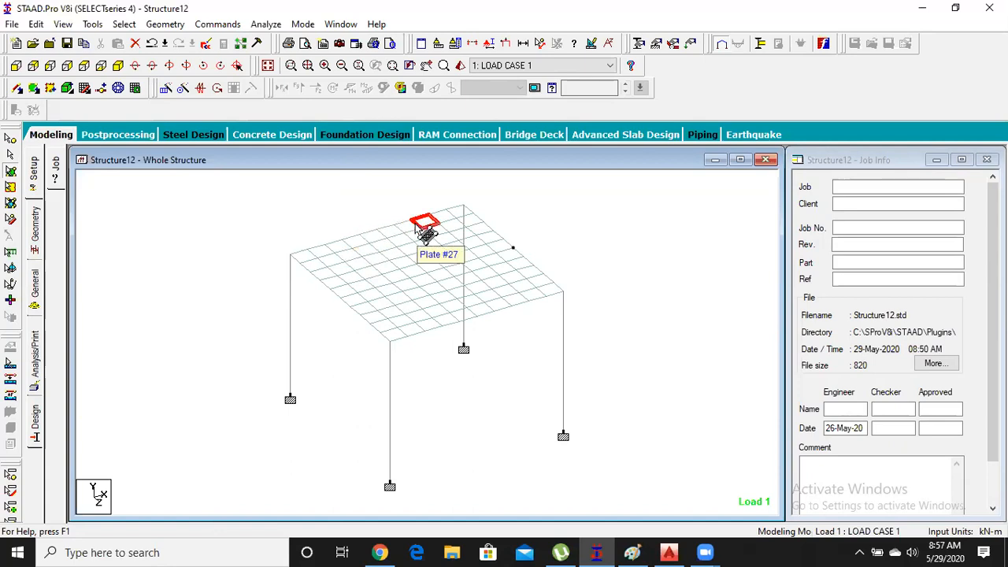
# Check which parts of the structure the Plate Thickness and Rect 0.23x0.23 properties are assigned to
pyautogui.click(34, 228)
pyautogui.click(34, 285)
pyautogui.click(795, 265)
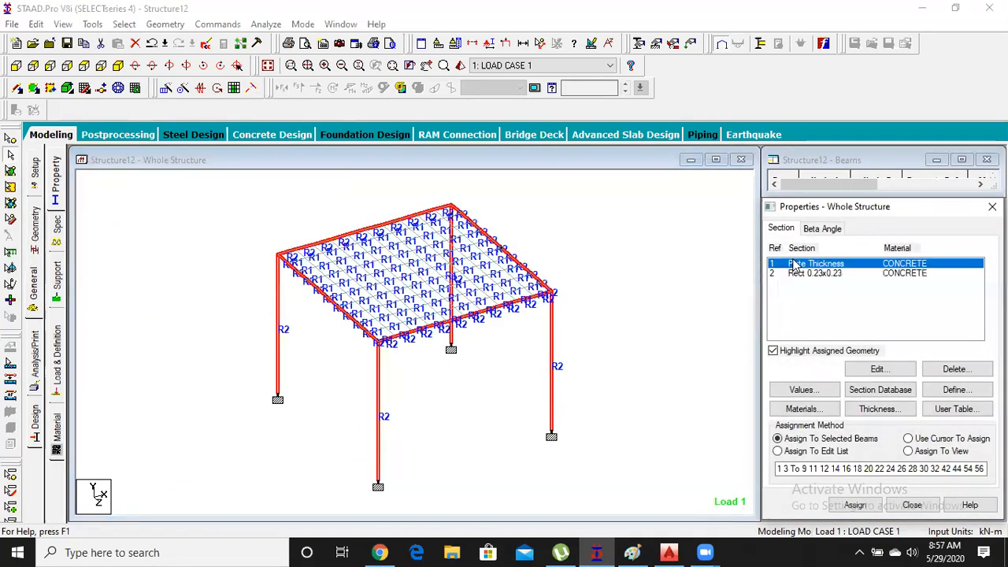
pyautogui.click(804, 271)
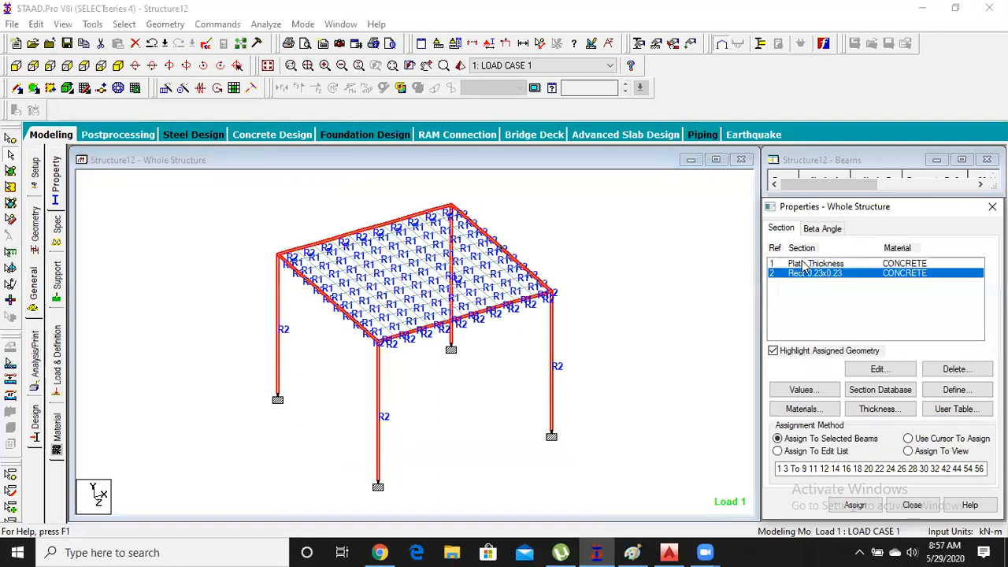
pyautogui.click(803, 264)
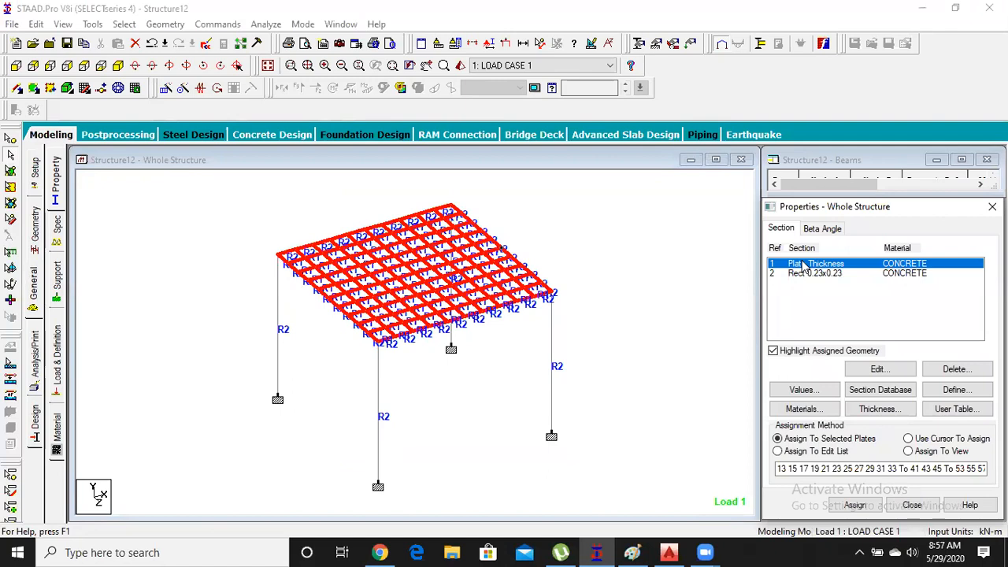
pyautogui.click(584, 250)
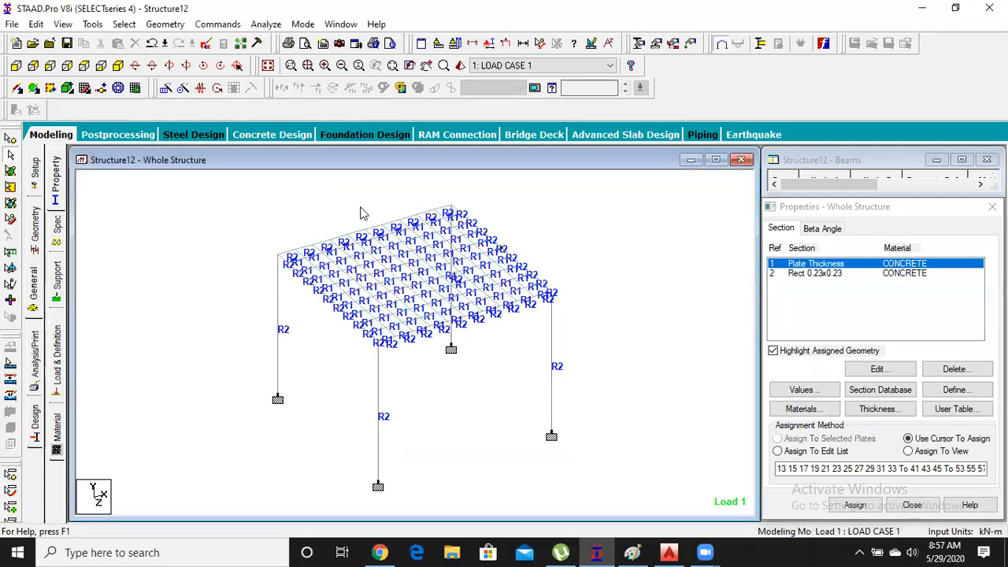
# Save the modified structure and run the analysis on the meshed model
pyautogui.click(266, 24)
pyautogui.click(292, 41)
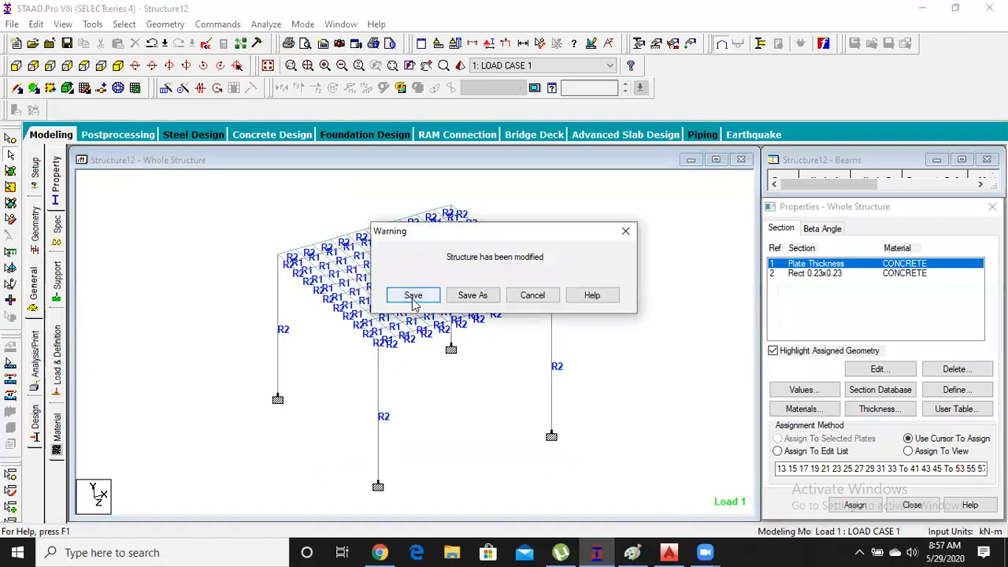
pyautogui.click(412, 295)
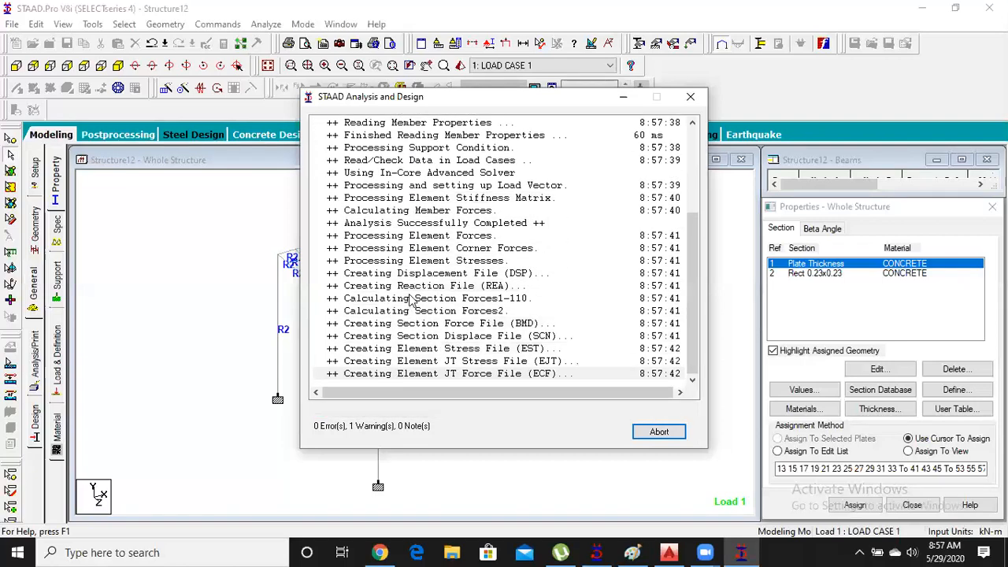
pyautogui.click(659, 432)
# Display the Max Absolute plate stress contour on the meshed slab for load case 1, and return to modeling mode
pyautogui.click(107, 134)
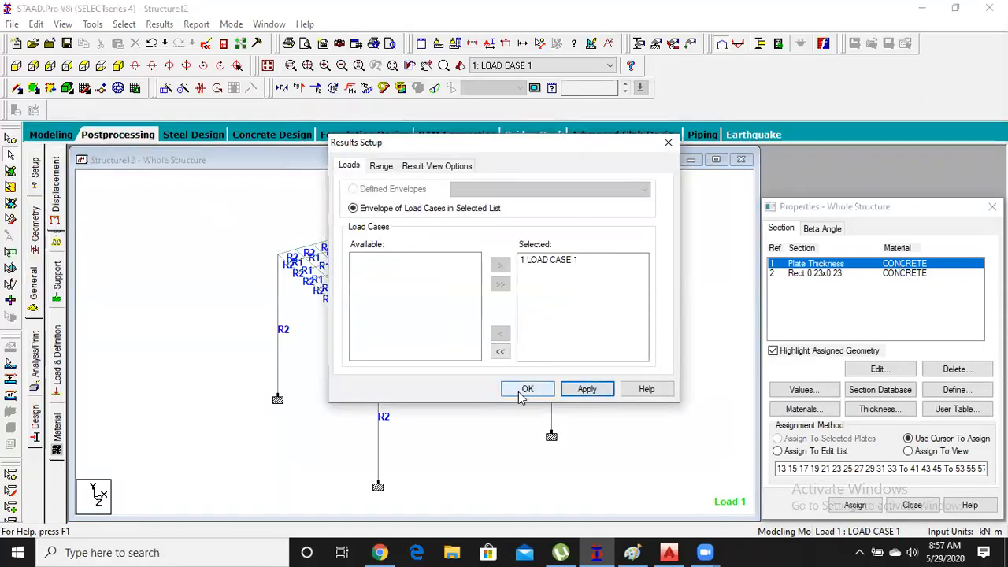
pyautogui.click(527, 389)
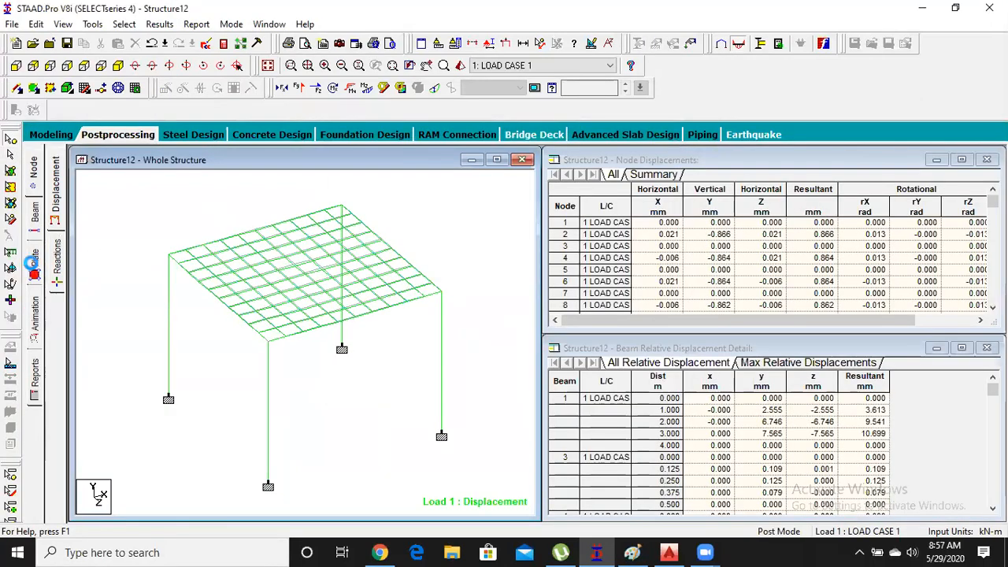
pyautogui.click(32, 260)
pyautogui.click(431, 130)
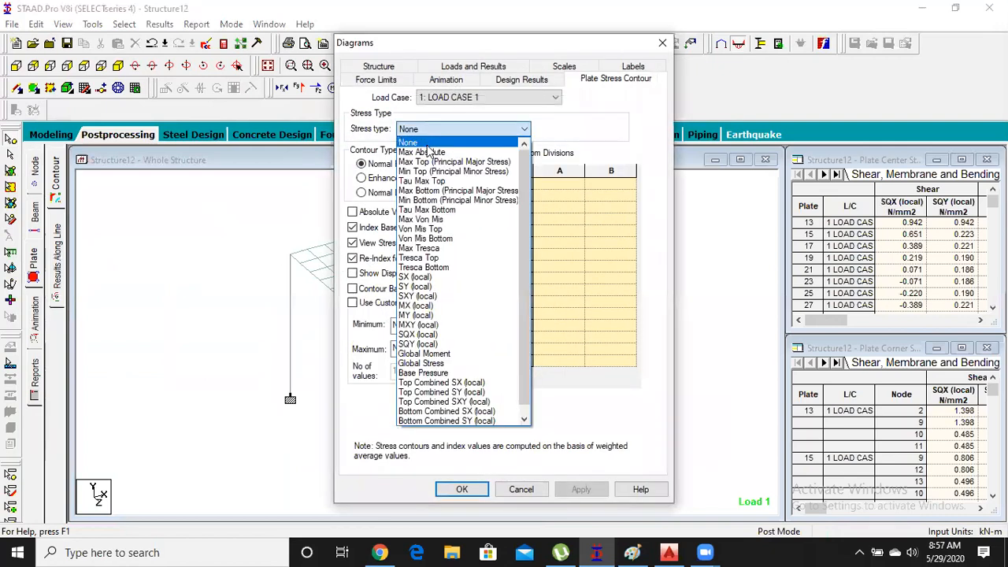
pyautogui.click(431, 157)
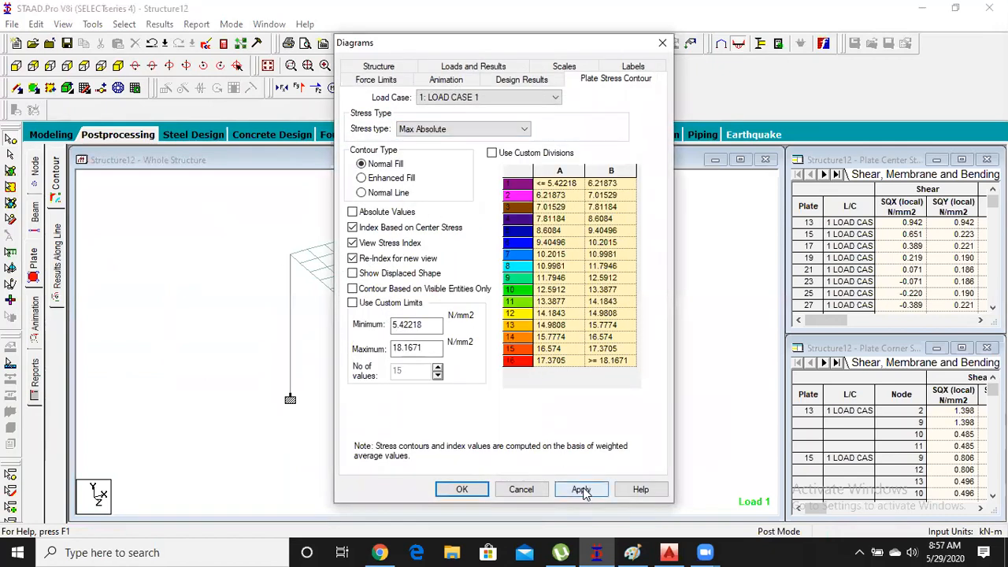
pyautogui.click(581, 490)
pyautogui.click(462, 489)
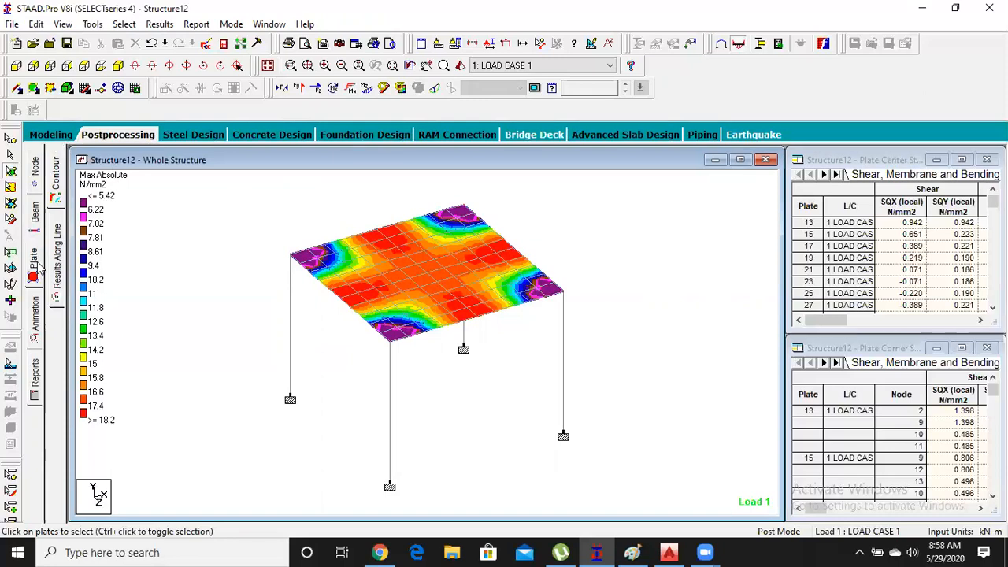
pyautogui.click(49, 136)
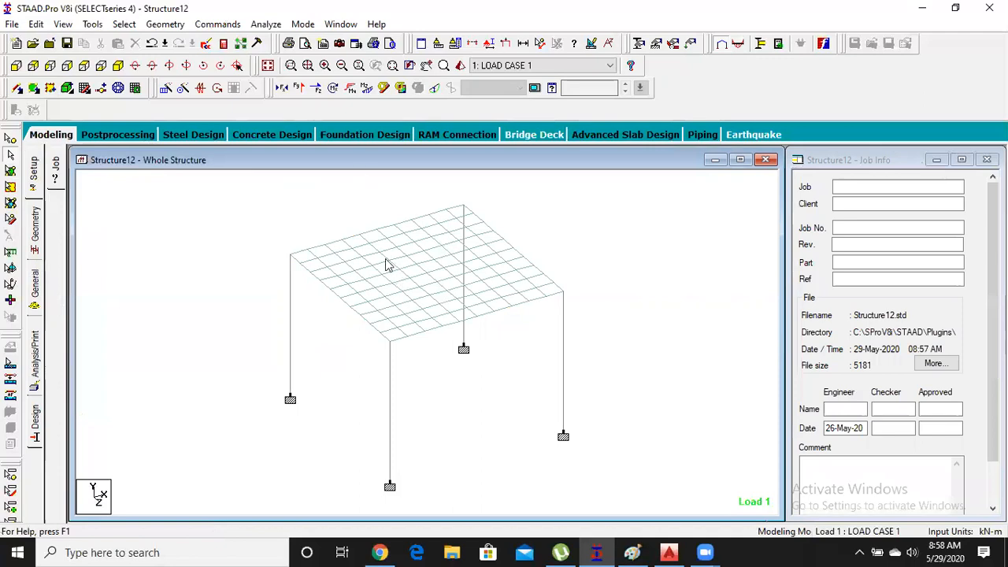
# Delete all the plates of the meshed roof slab together with the old result files and the orphaned nodes
pyautogui.click(10, 171)
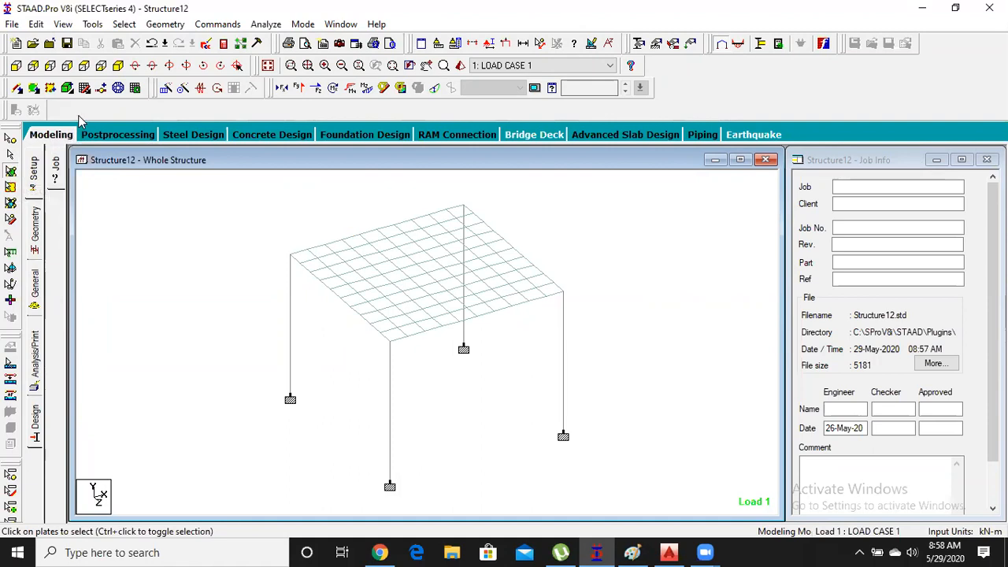
pyautogui.click(15, 65)
pyautogui.moveTo(230, 185); pyautogui.dragTo(637, 214)
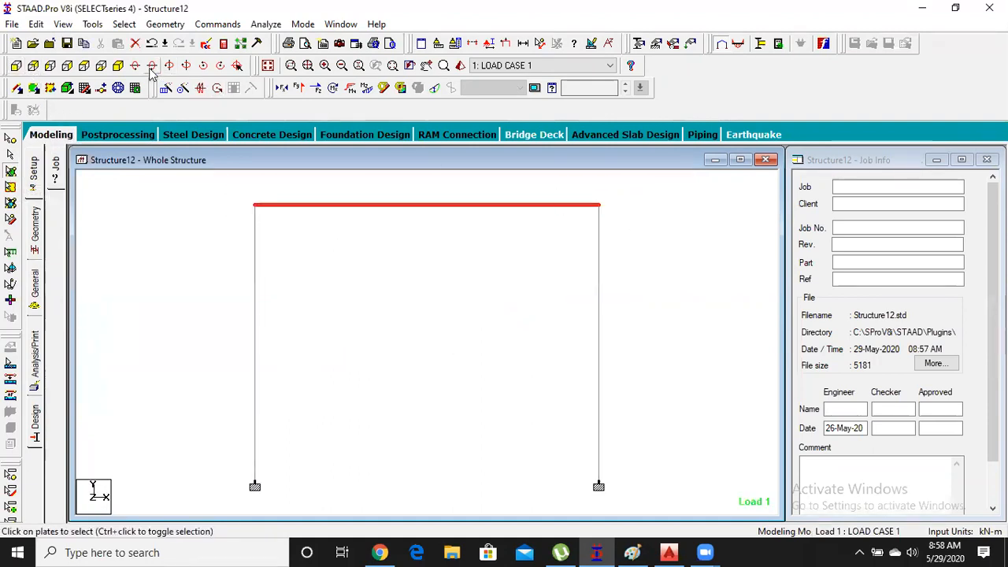
pyautogui.click(118, 66)
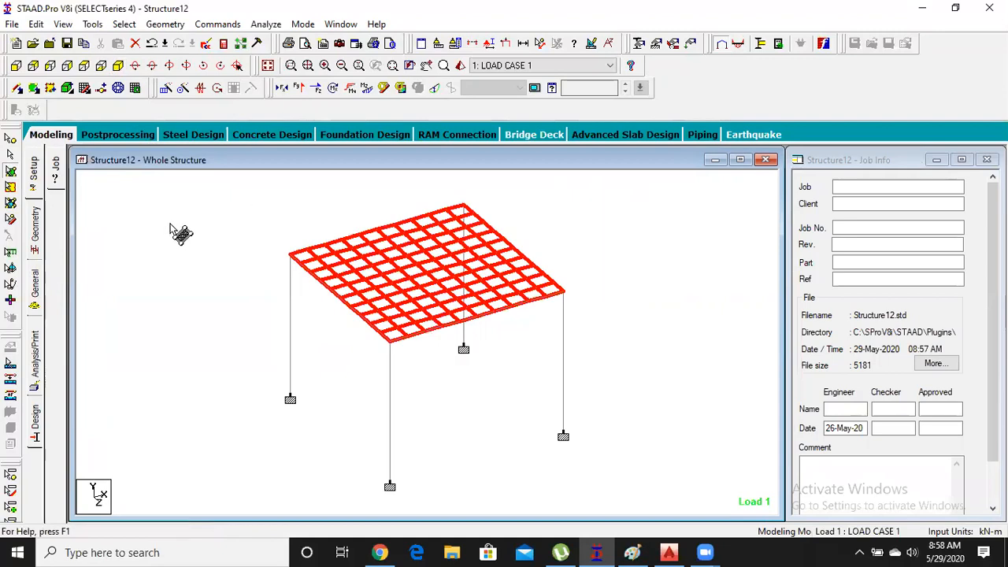
pyautogui.press('Delete')
pyautogui.press('Return')
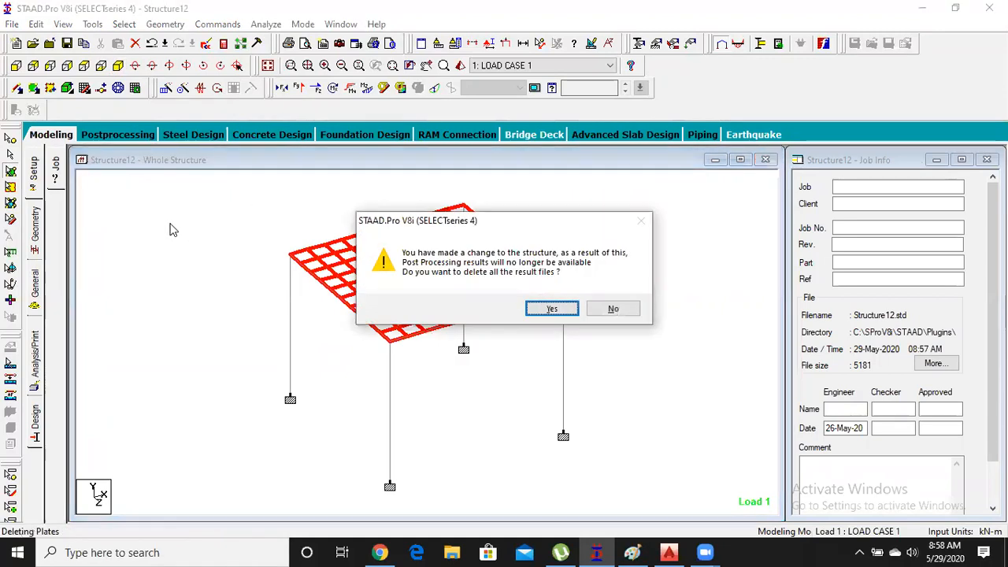
pyautogui.press('Return')
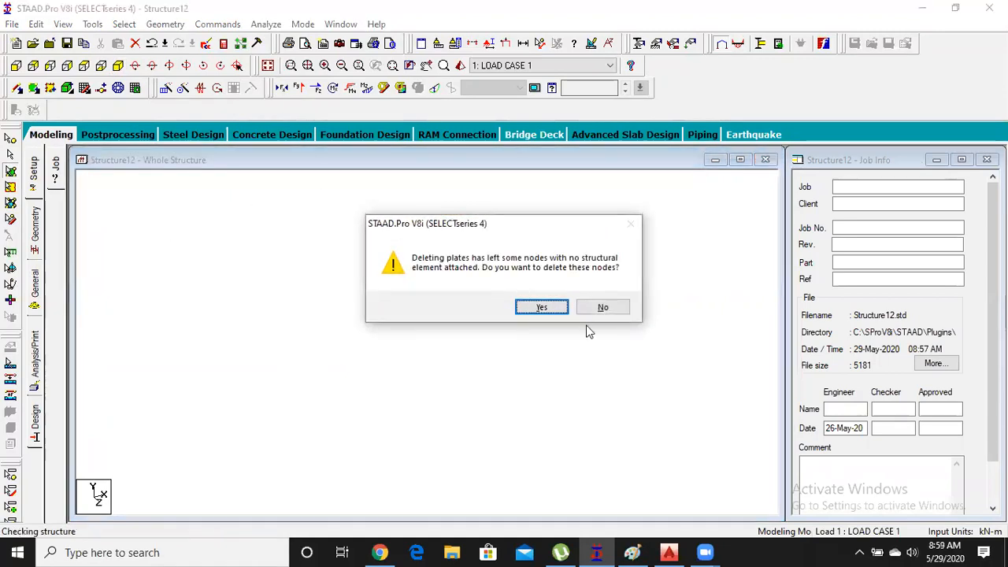
pyautogui.click(542, 307)
# Merge the split segments of the roof perimeter beams back into one member per side
pyautogui.click(10, 154)
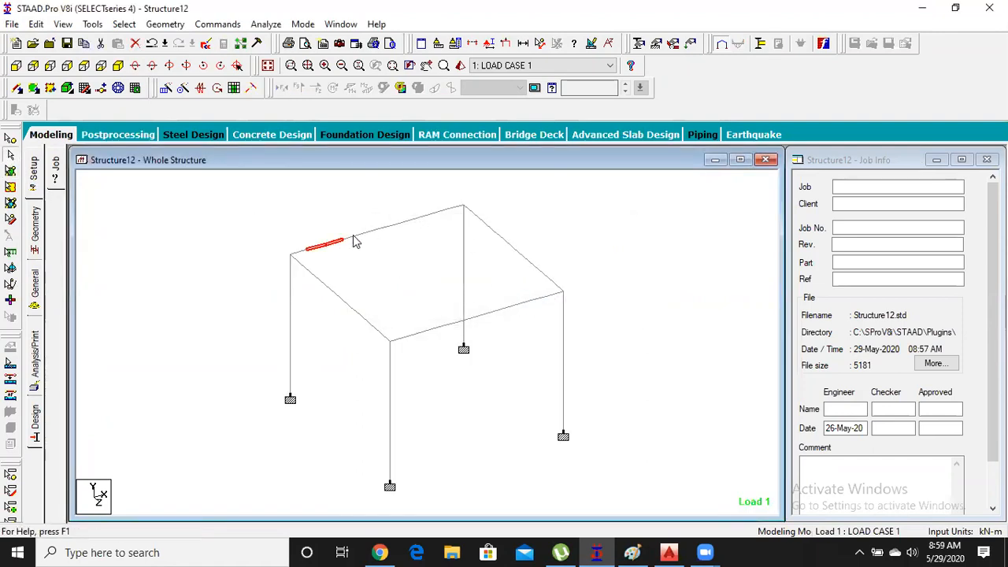
pyautogui.click(16, 65)
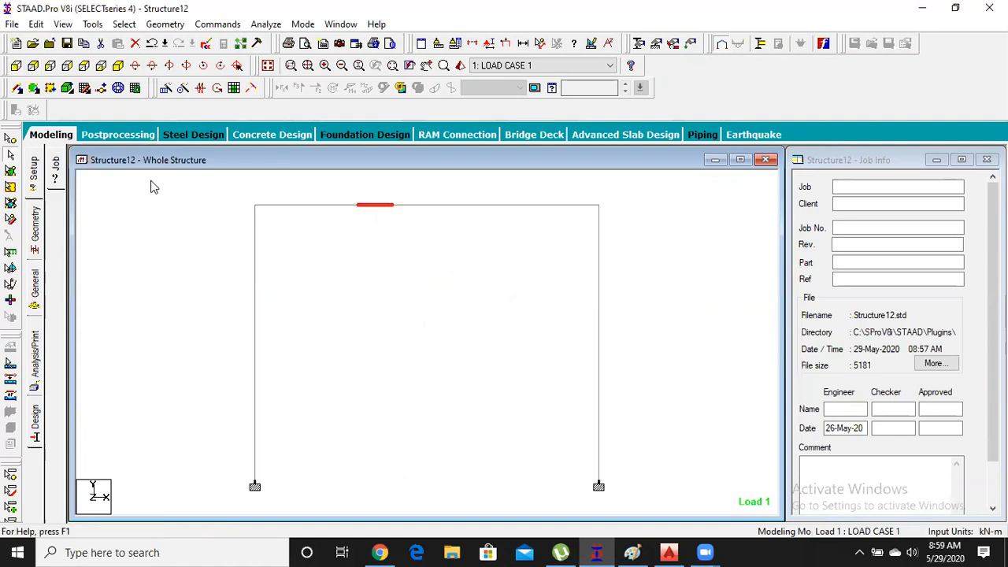
pyautogui.moveTo(241, 199); pyautogui.dragTo(605, 216)
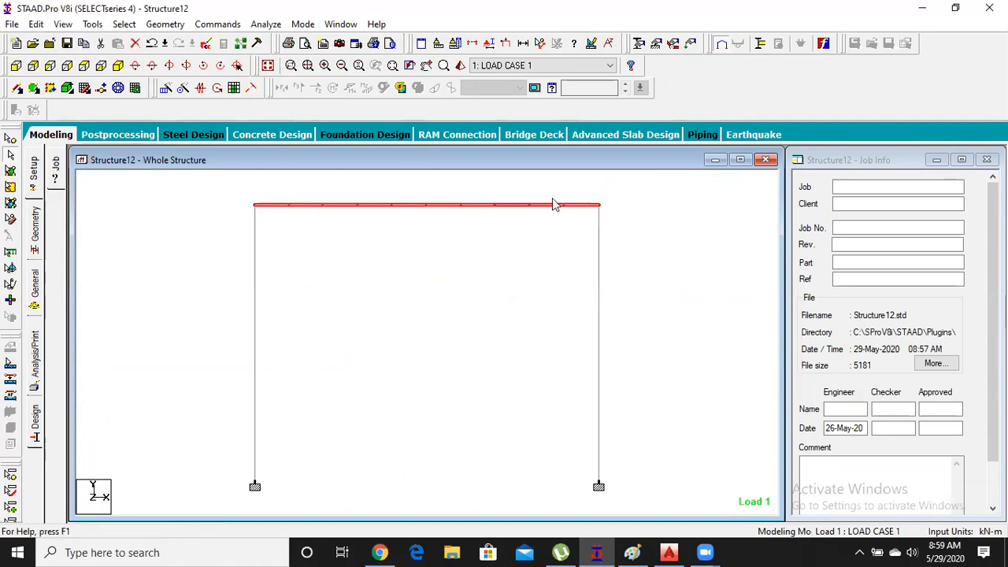
pyautogui.click(118, 65)
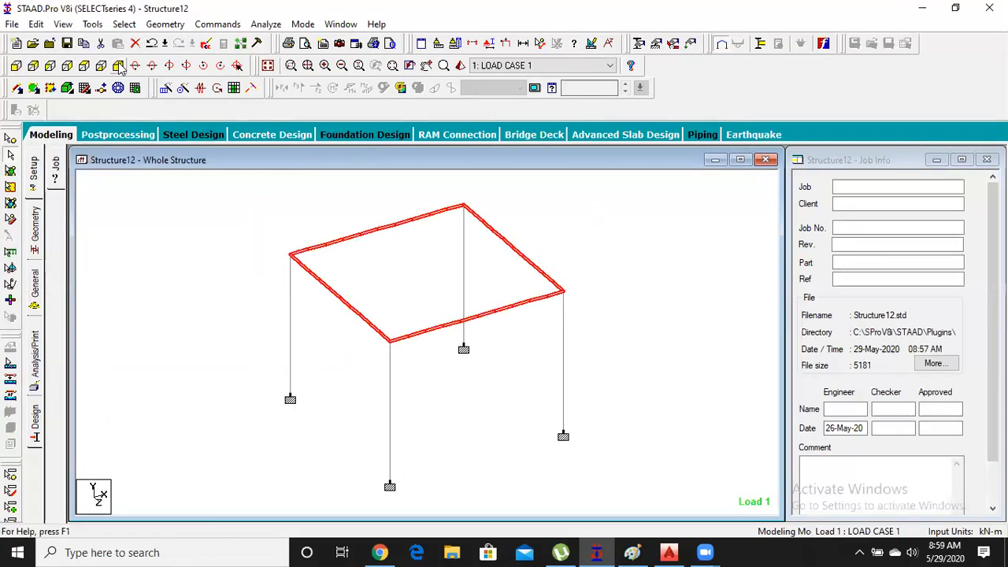
pyautogui.click(175, 27)
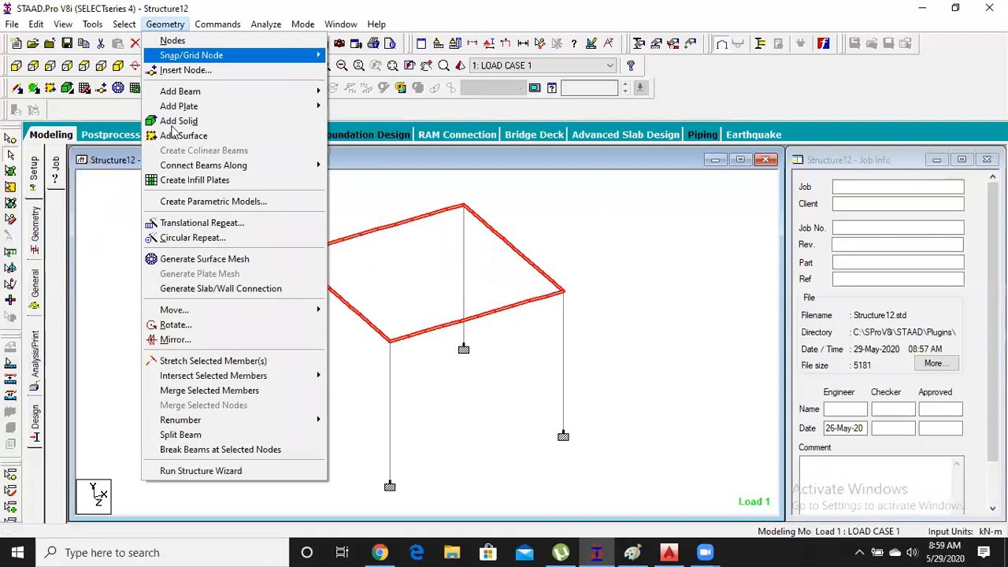
pyautogui.click(215, 392)
pyautogui.click(561, 203)
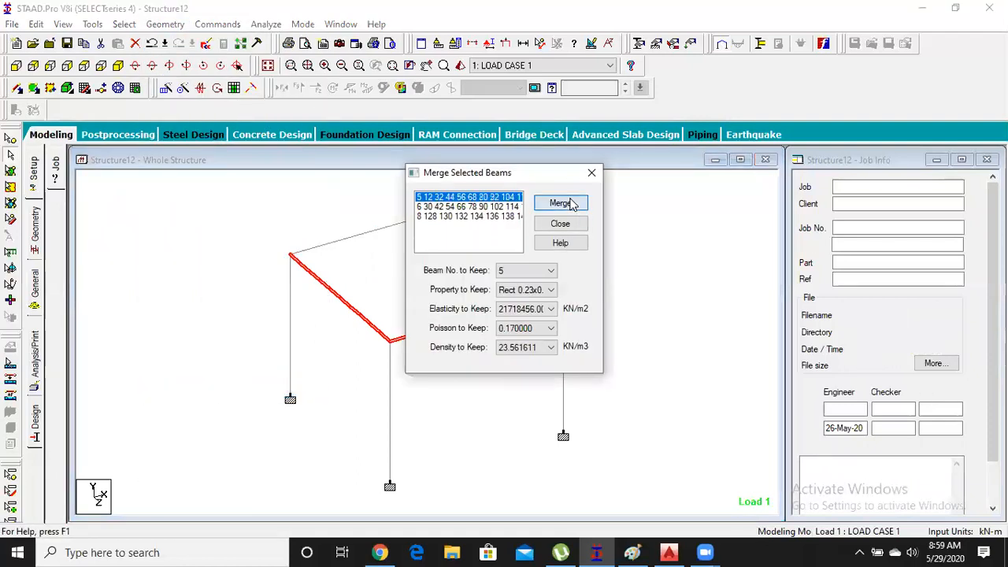
pyautogui.click(561, 203)
pyautogui.click(560, 203)
pyautogui.click(572, 203)
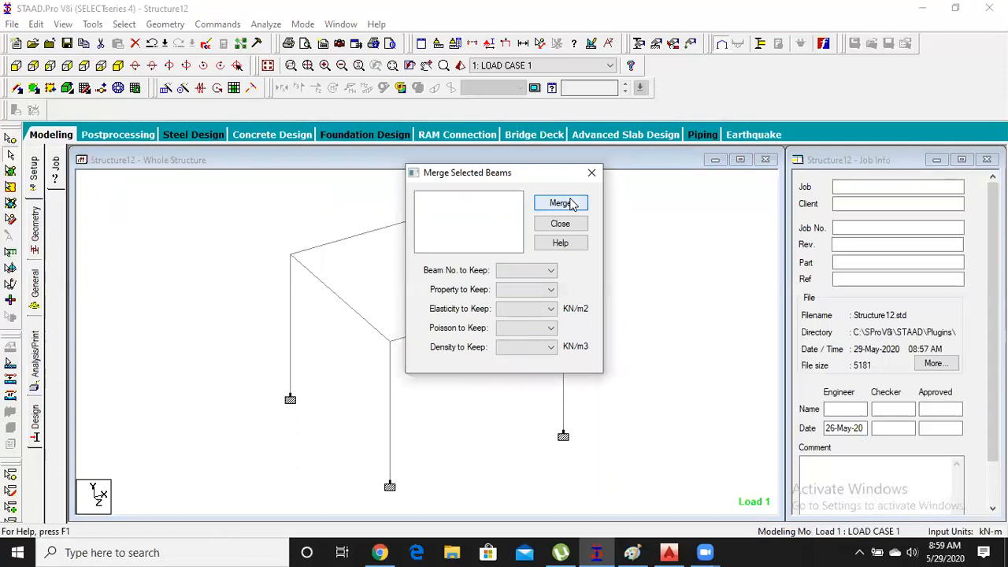
pyautogui.click(591, 173)
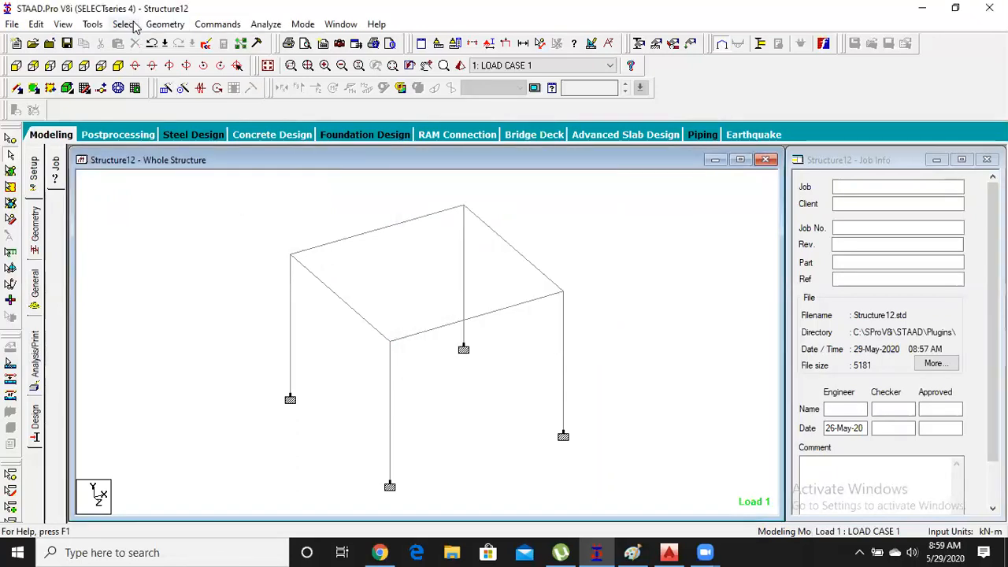
# Add a quad plate spanning the four top corner nodes of the frame
pyautogui.click(166, 25)
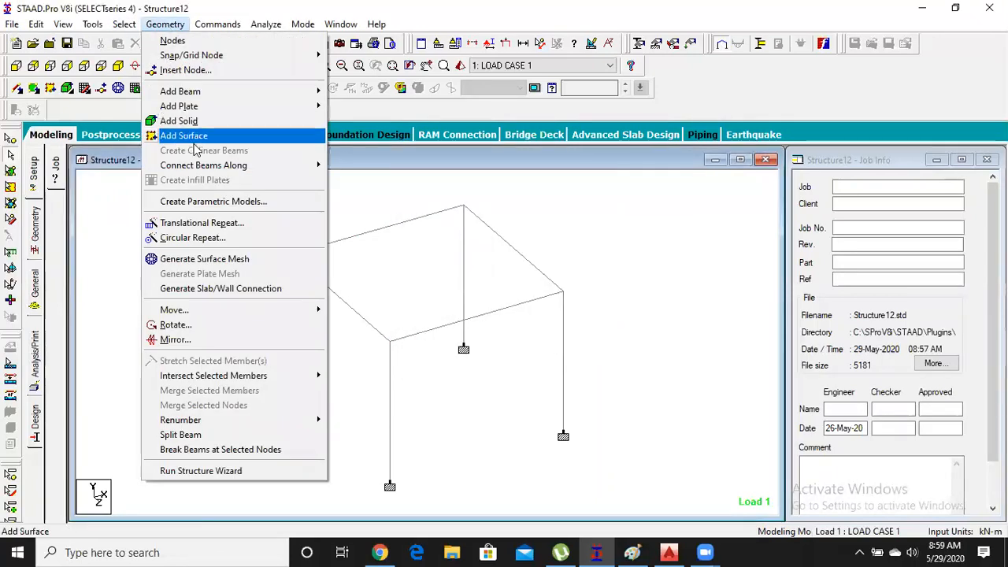
pyautogui.moveTo(192, 113)
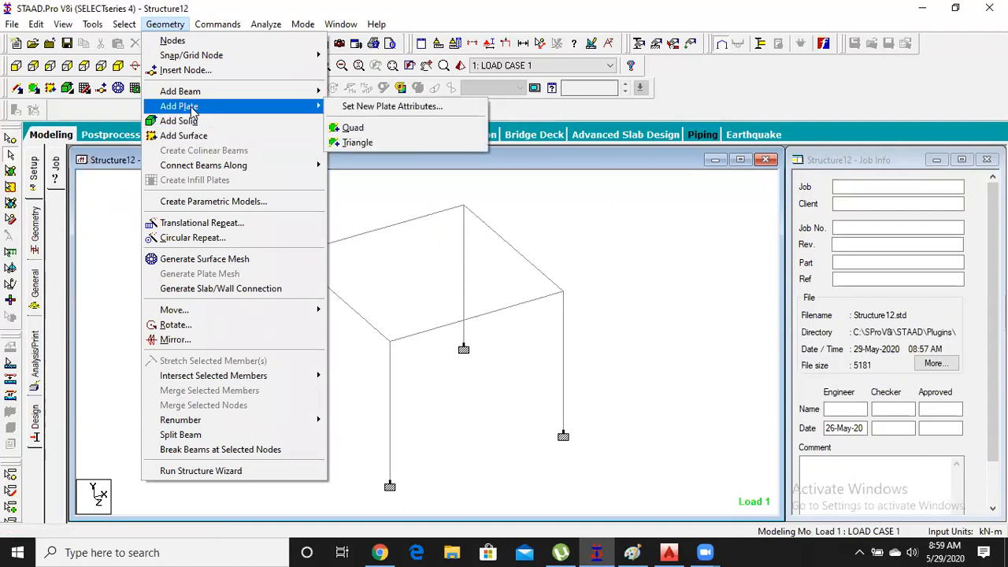
pyautogui.click(355, 127)
pyautogui.click(291, 254)
pyautogui.click(463, 207)
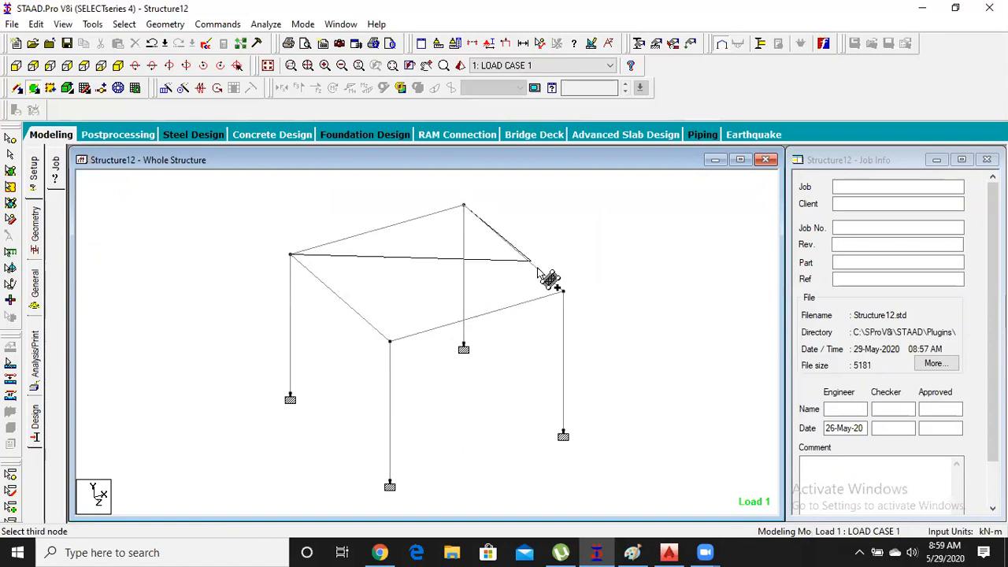
pyautogui.click(563, 291)
pyautogui.click(390, 341)
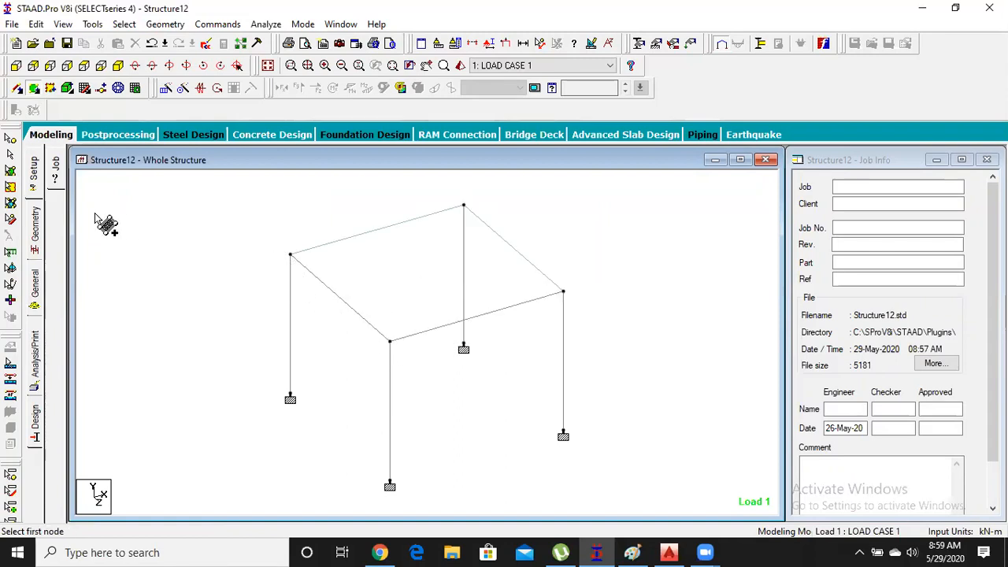
# Generate a quadrilateral mesh with quadrilateral elements on the new roof plate, using 20 divisions along each side
pyautogui.click(10, 170)
pyautogui.click(408, 295)
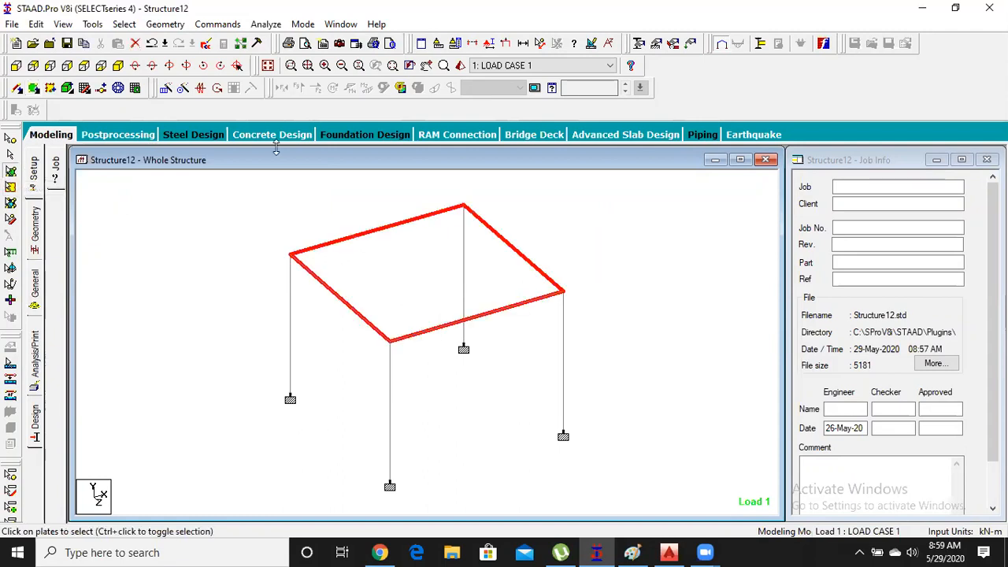
pyautogui.click(165, 24)
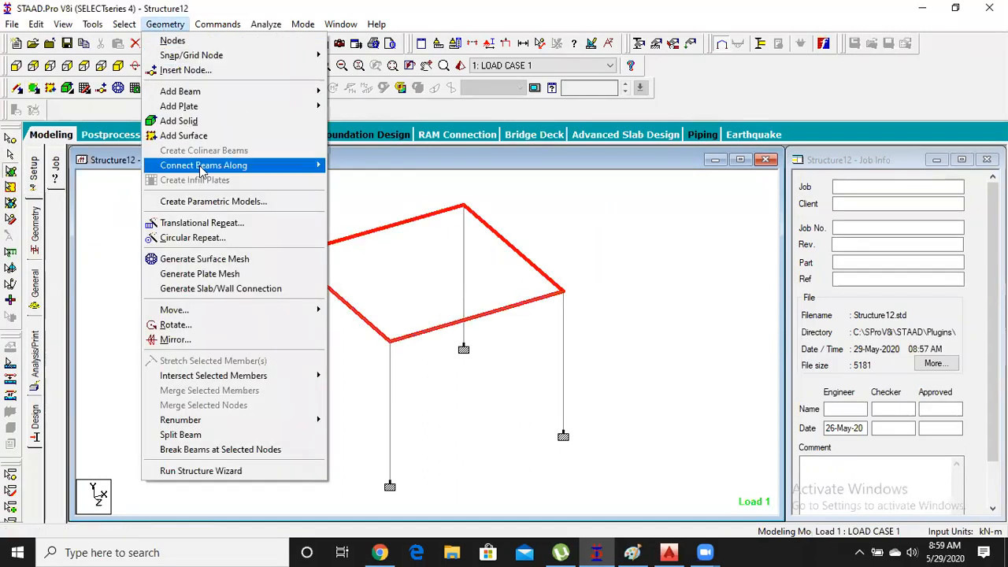
pyautogui.click(220, 276)
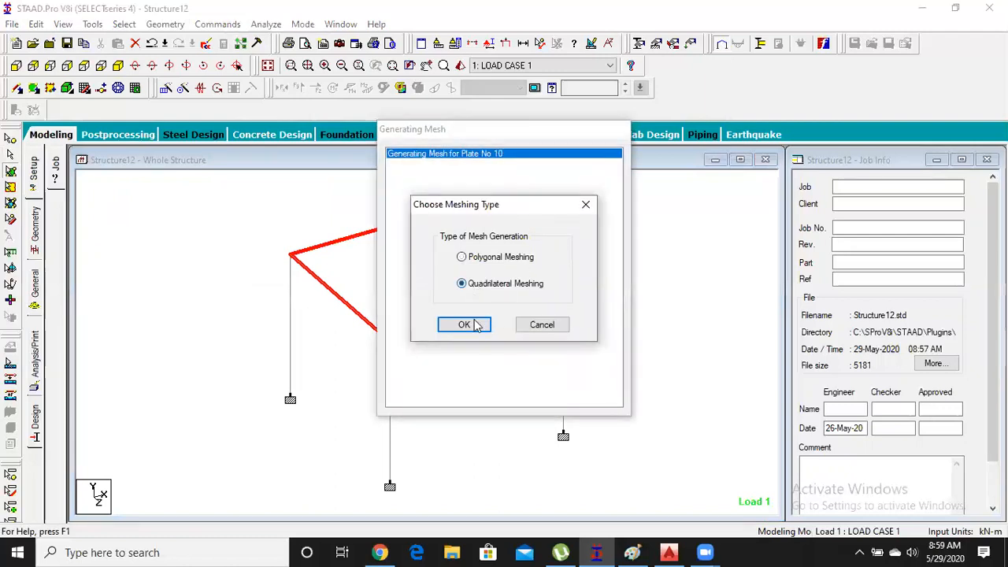
pyautogui.click(465, 324)
pyautogui.doubleClick(591, 255)
pyautogui.write('20')
pyautogui.doubleClick(592, 272)
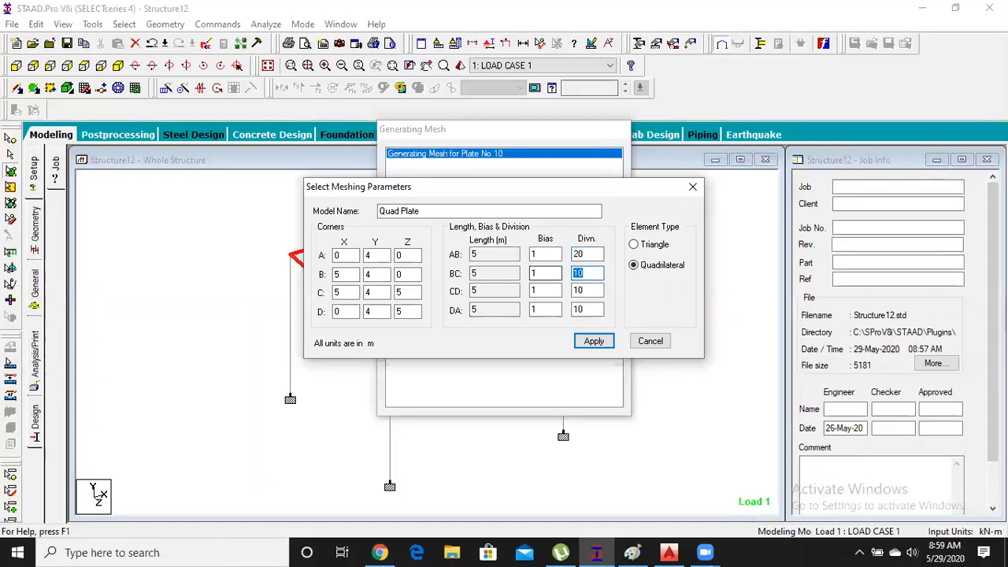
pyautogui.doubleClick(588, 290)
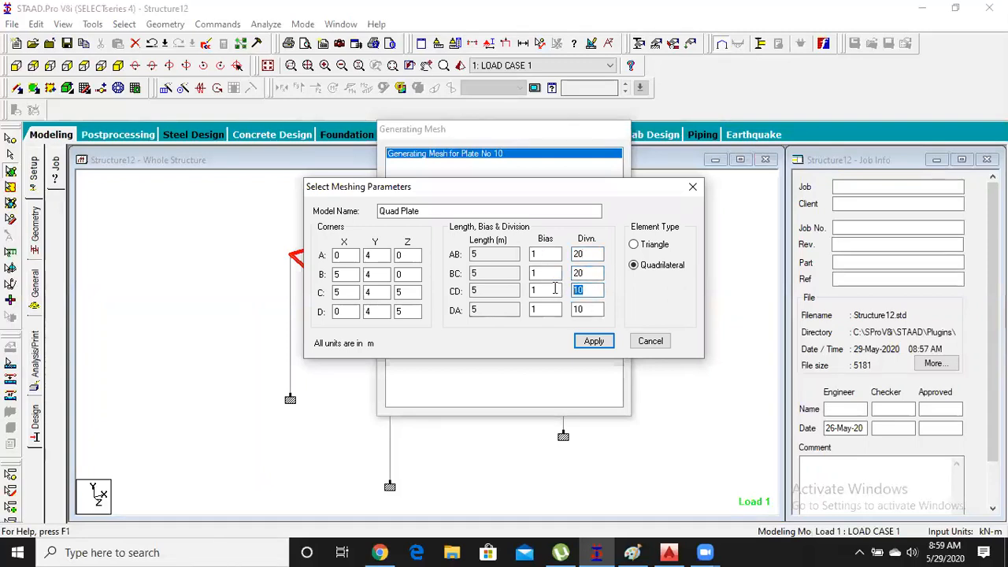
pyautogui.doubleClick(585, 309)
pyautogui.click(605, 342)
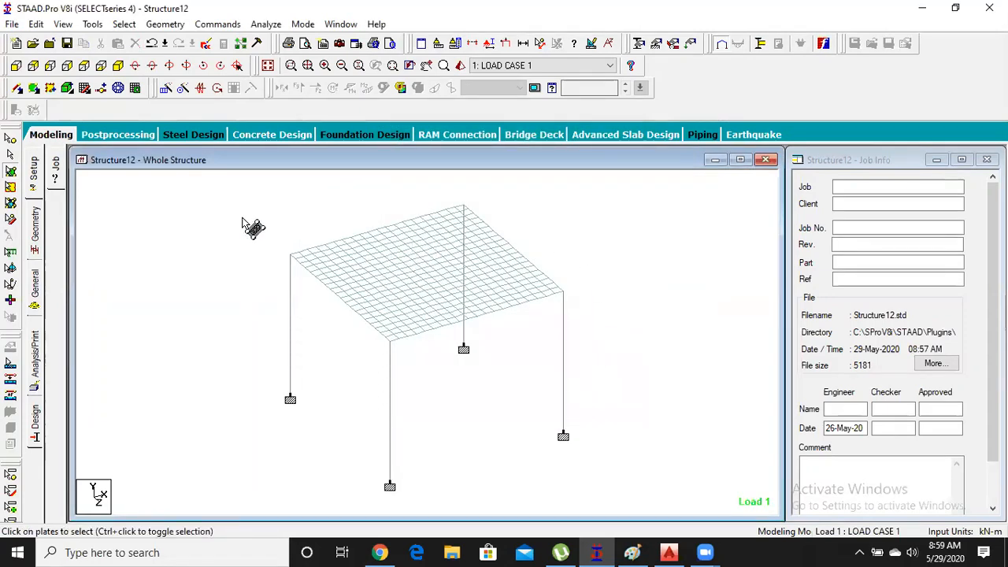
# Assign the Plate Thickness property to the meshed slab using the Assign To View method
pyautogui.click(35, 293)
pyautogui.click(844, 265)
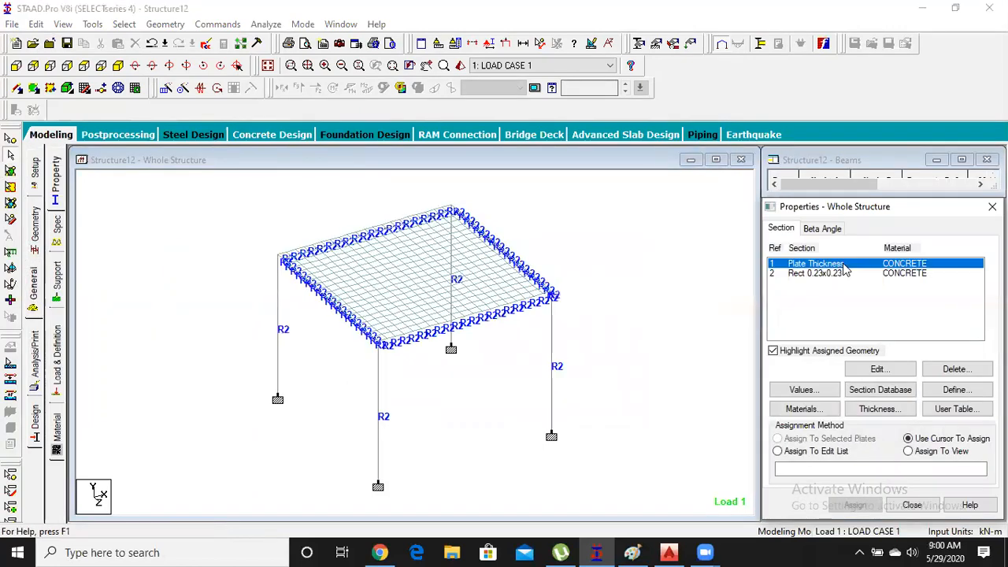
pyautogui.click(909, 450)
pyautogui.click(857, 504)
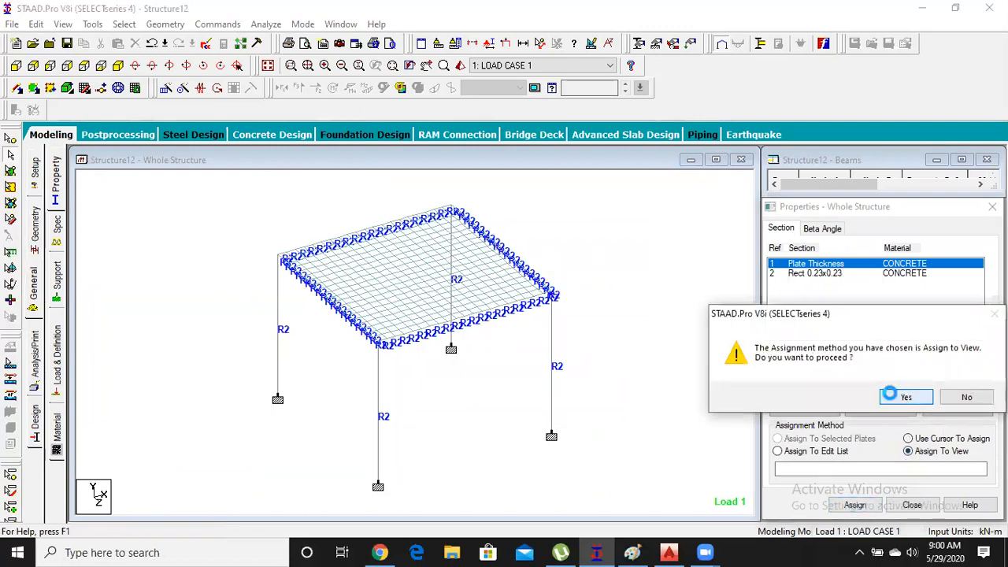
pyautogui.click(891, 394)
# Assign the SELFWEIGHT Y -1 load of load case 1 to the whole structure using Assign To View
pyautogui.click(56, 356)
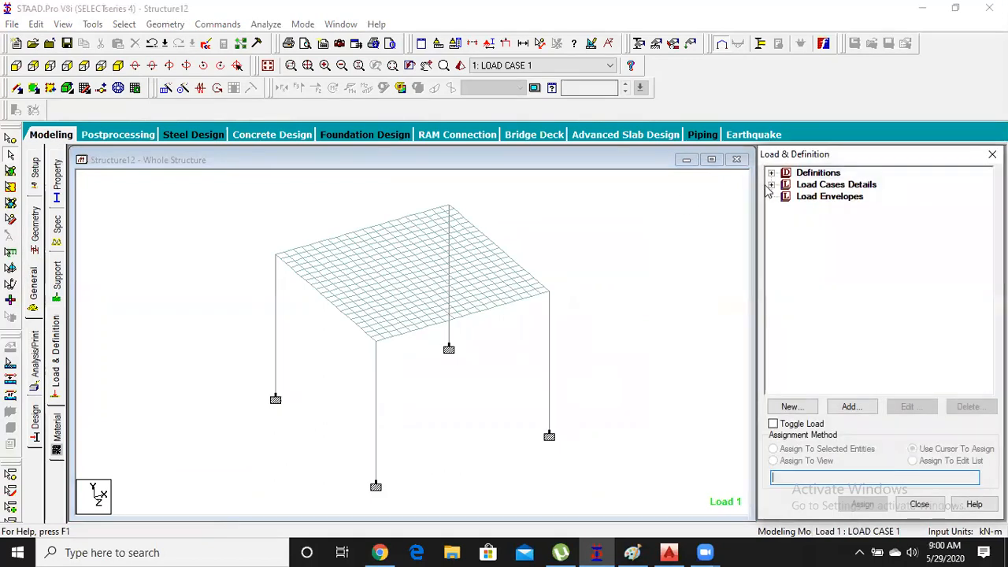
pyautogui.click(772, 185)
pyautogui.click(785, 197)
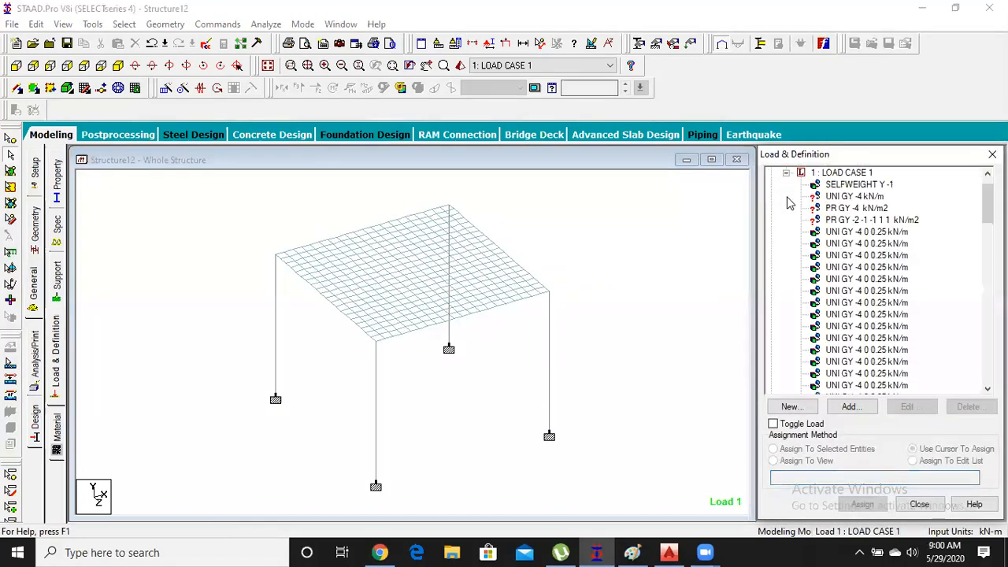
pyautogui.click(858, 185)
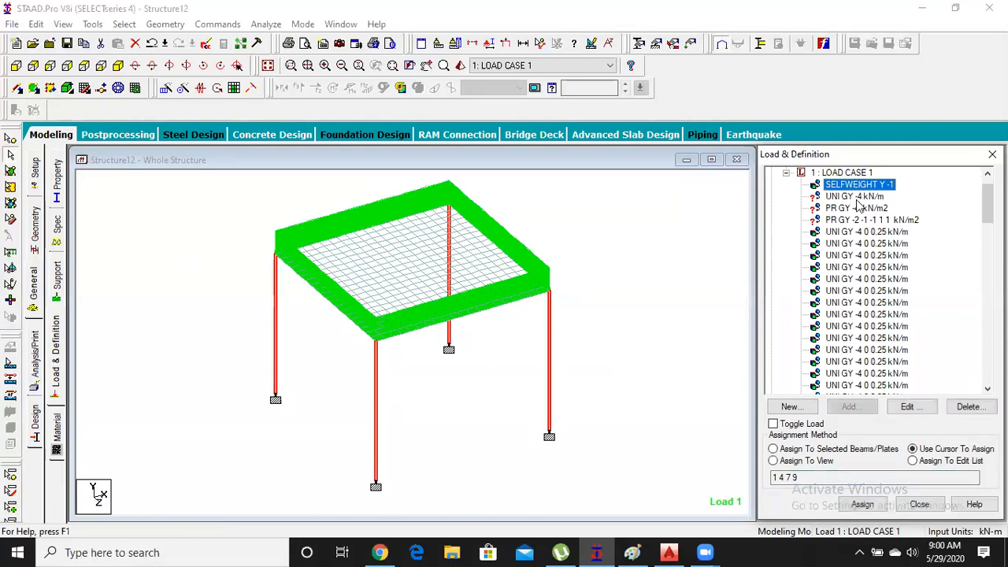
pyautogui.click(774, 460)
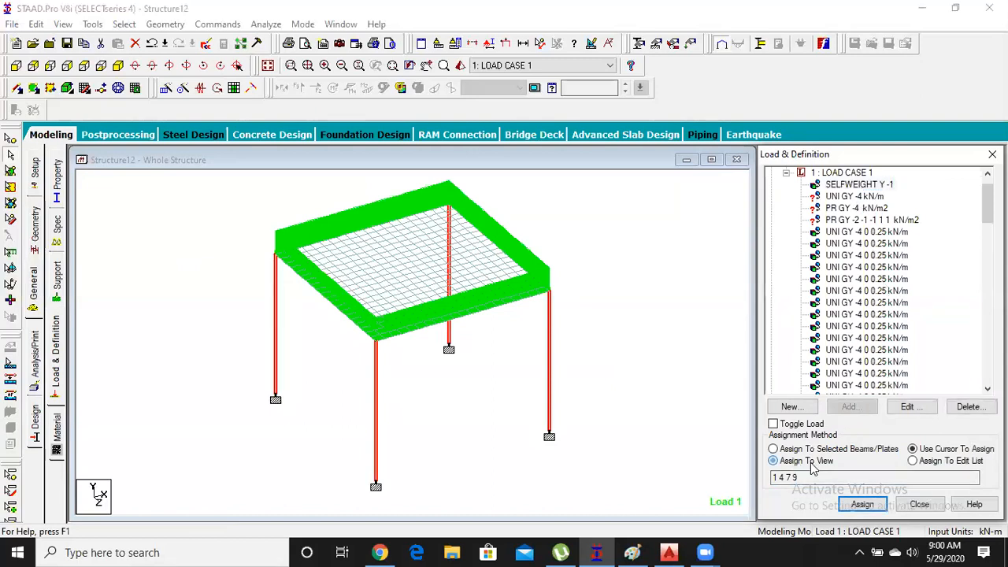
pyautogui.click(862, 504)
pyautogui.click(905, 371)
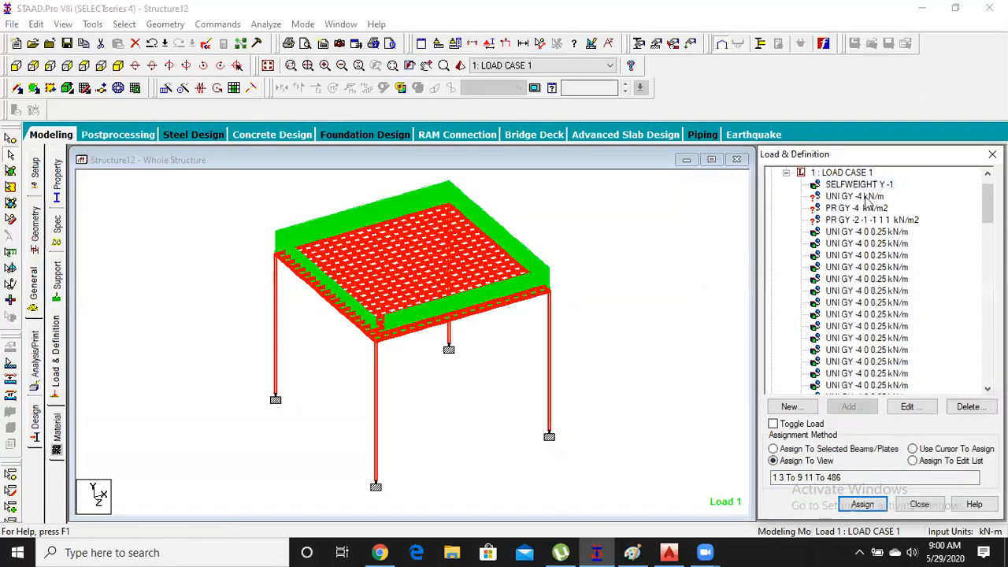
# Check the assignments of the UNI GY -4 kN/m, PR GY -4 kN/m2 and PR GY -2 loads in load case 1
pyautogui.click(839, 197)
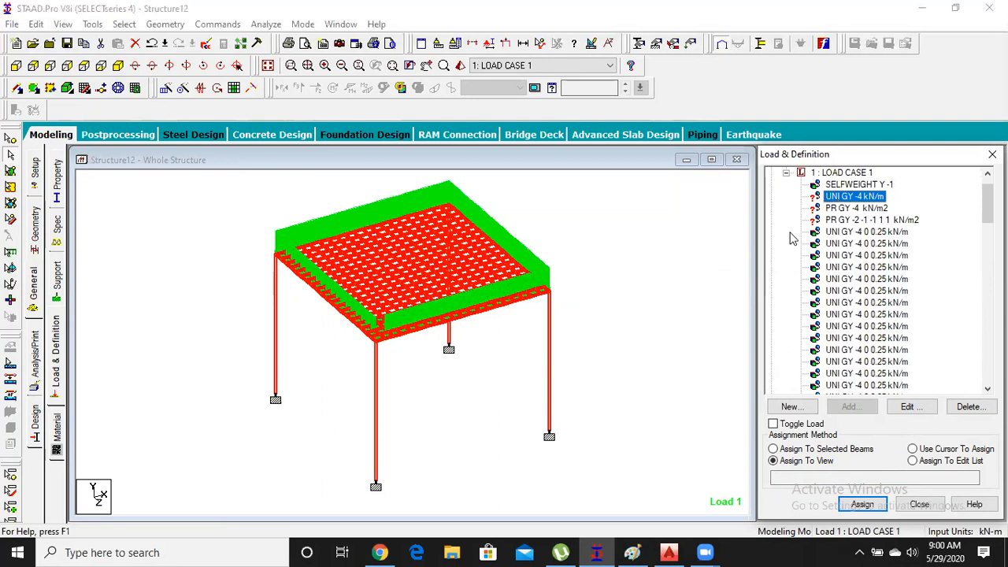
pyautogui.click(840, 208)
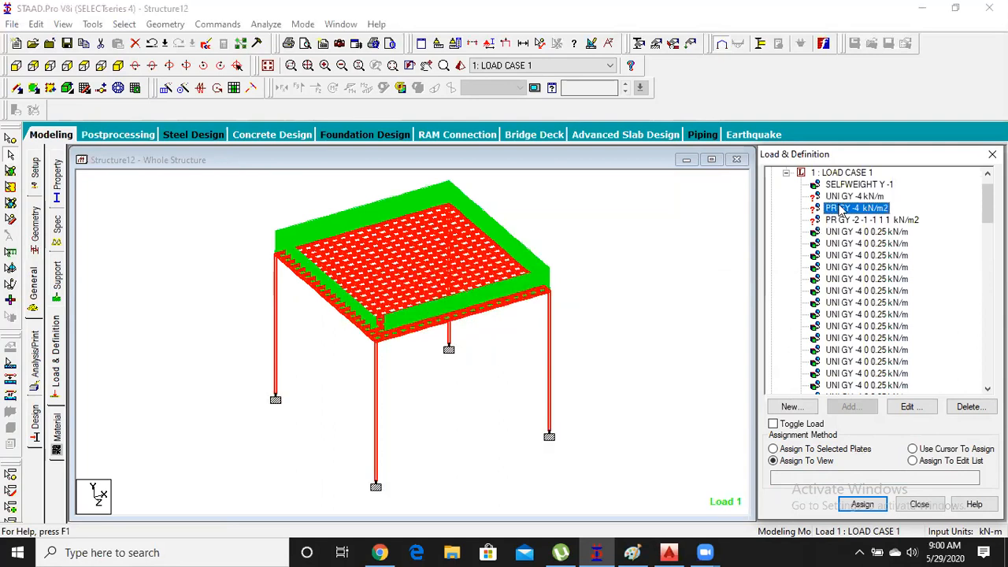
pyautogui.click(849, 223)
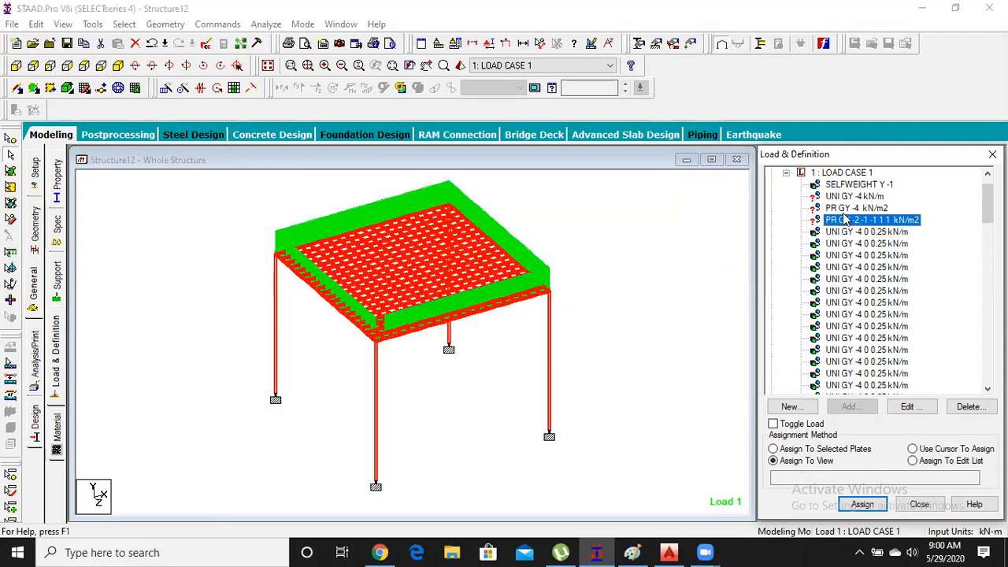
pyautogui.click(841, 197)
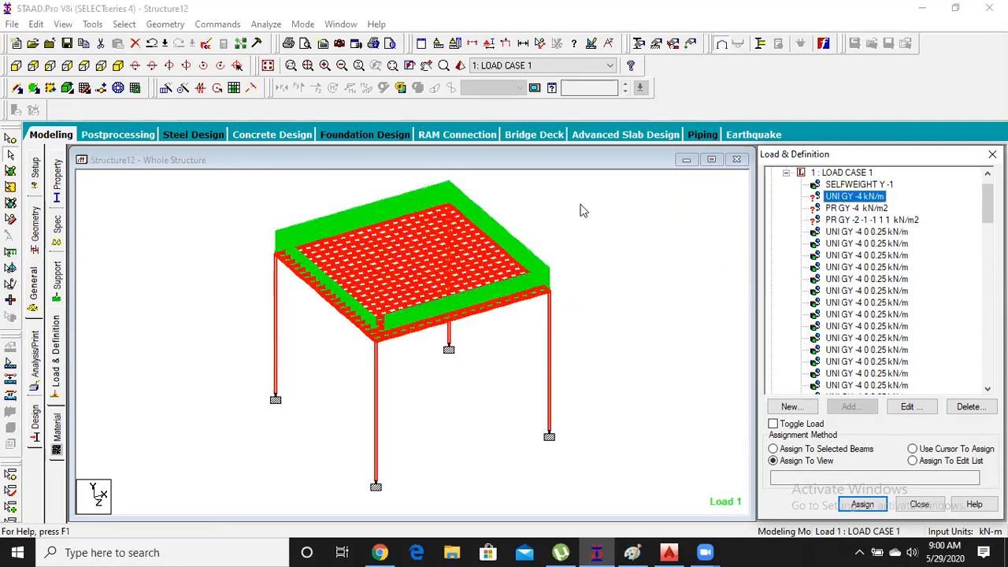
pyautogui.click(580, 211)
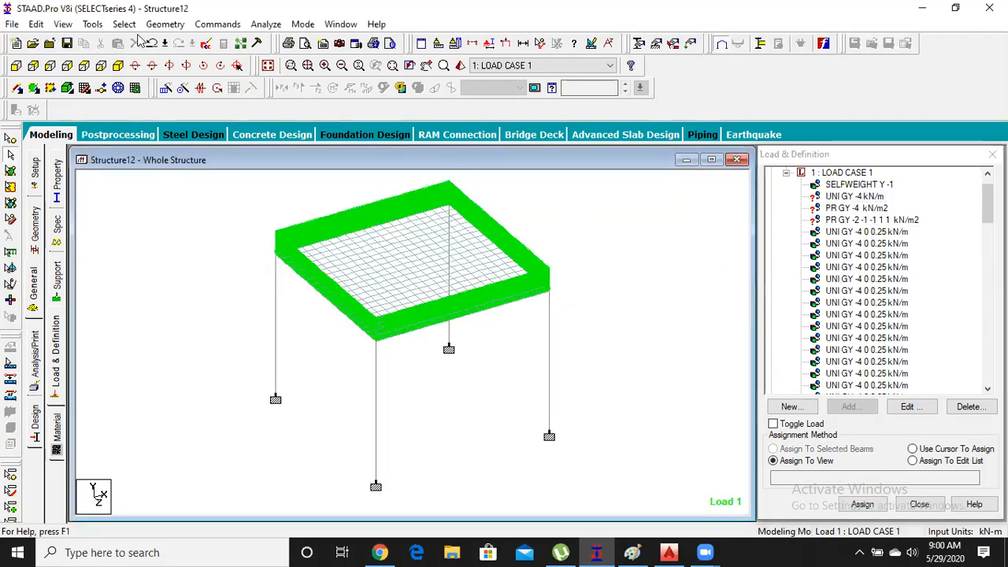
# Assign the UNI GY -4 kN/m load to the perimeter roof beams, selected together in front view, using Assign To Selected Beams
pyautogui.click(11, 68)
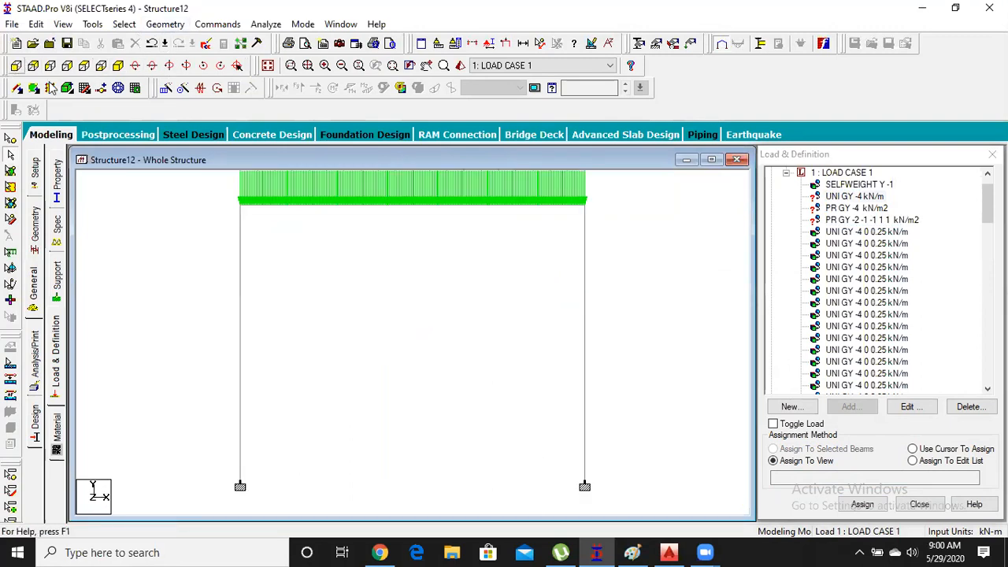
pyautogui.moveTo(213, 180); pyautogui.dragTo(623, 232)
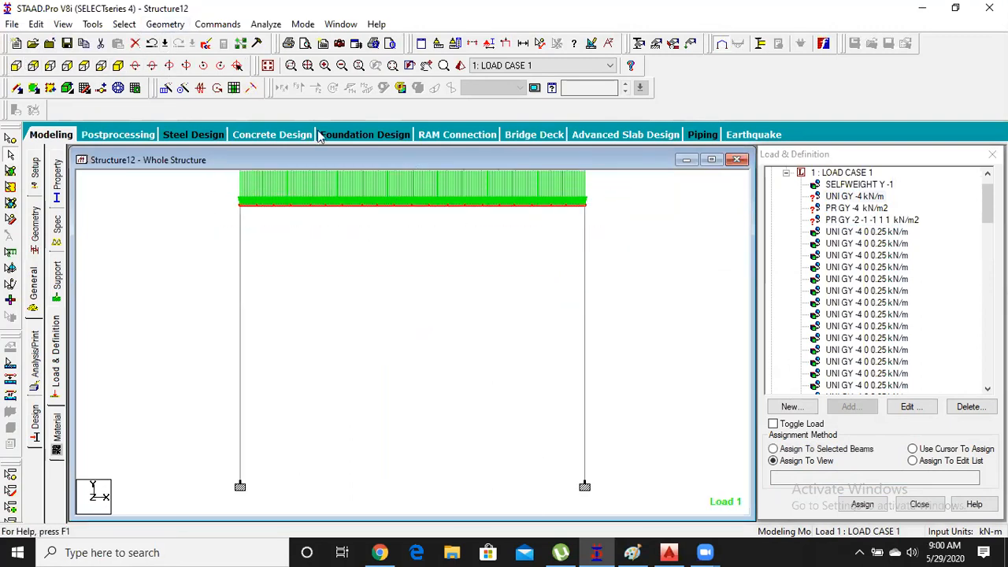
pyautogui.click(123, 64)
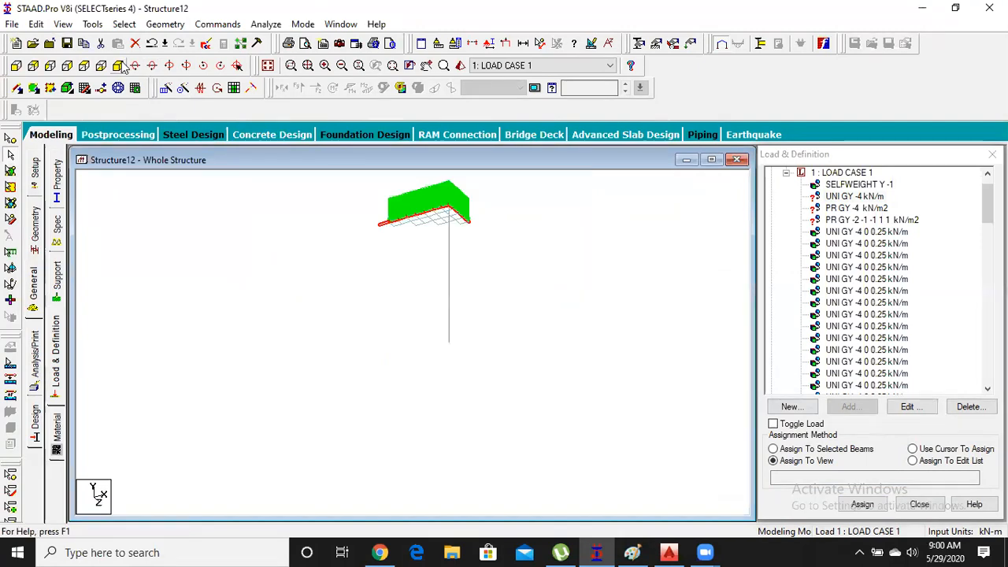
pyautogui.click(809, 449)
pyautogui.click(869, 510)
pyautogui.click(900, 374)
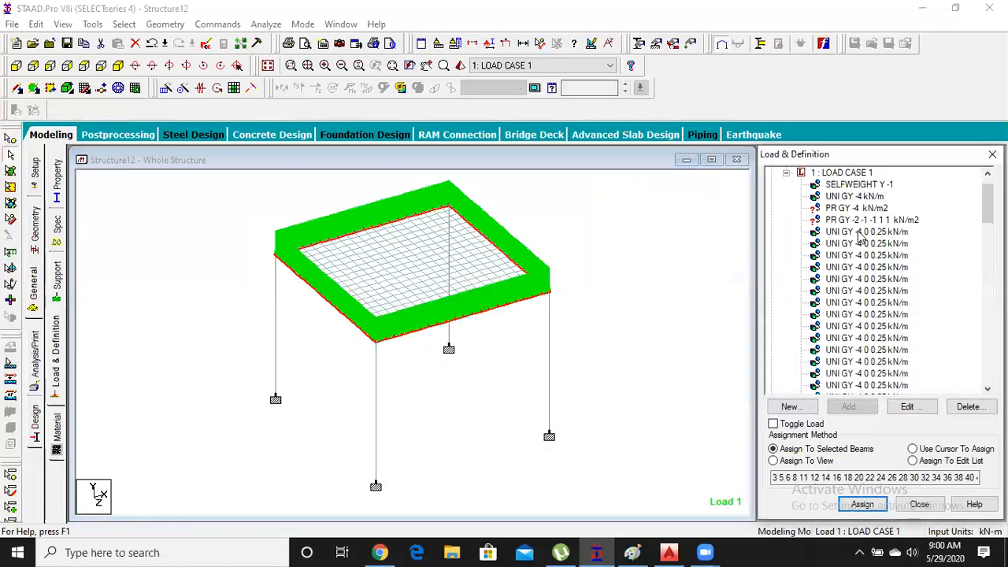
# Assign the PR GY -2 kN/m2 plate pressure load of load case 1 to the slab using Assign To View
pyautogui.click(856, 209)
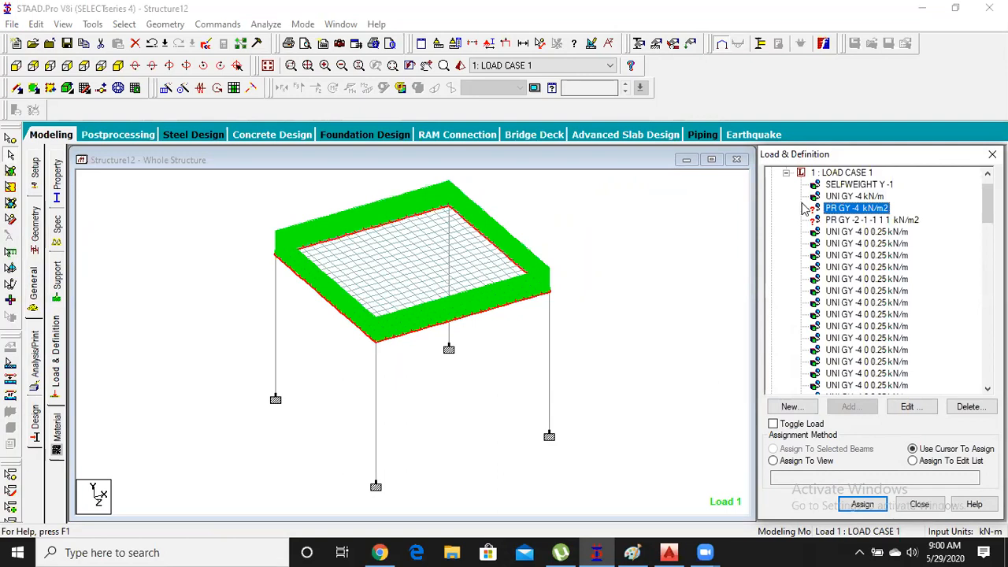
pyautogui.click(862, 221)
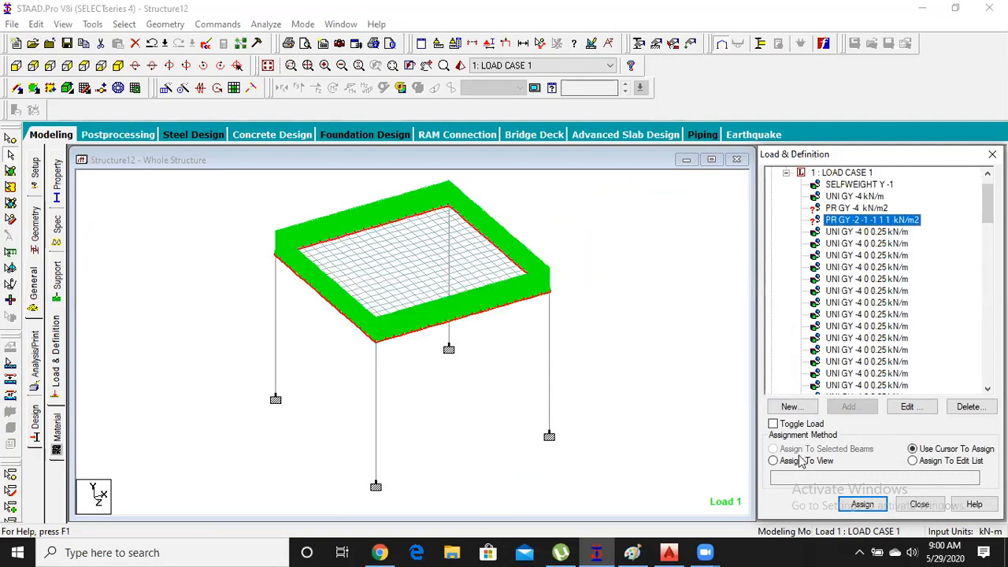
pyautogui.click(774, 461)
pyautogui.click(862, 504)
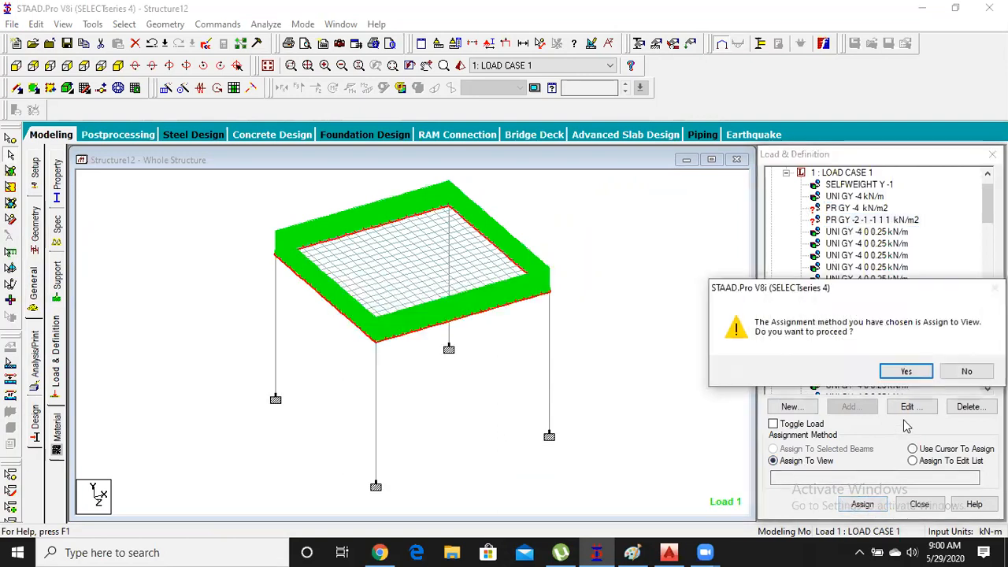
pyautogui.click(906, 371)
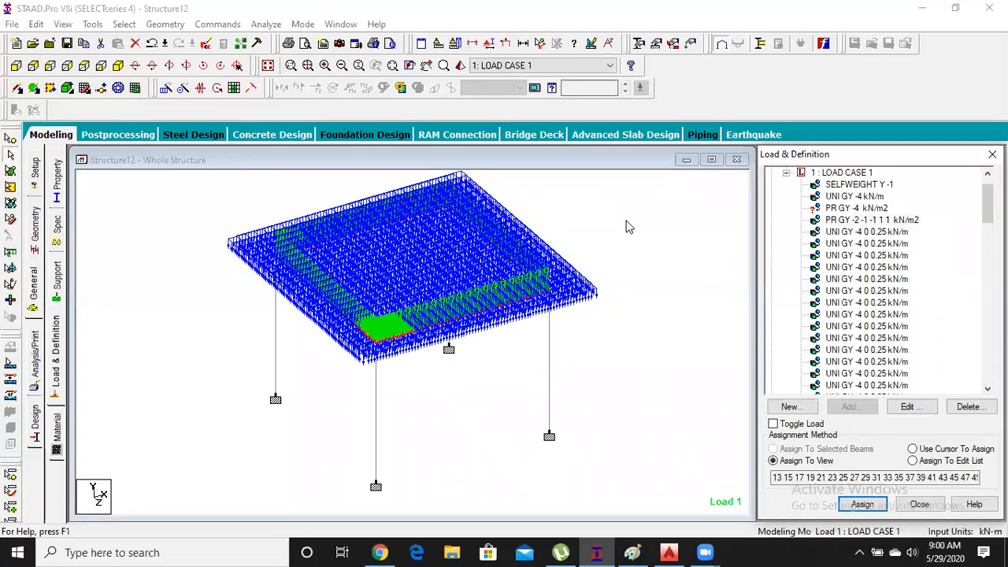
pyautogui.click(626, 227)
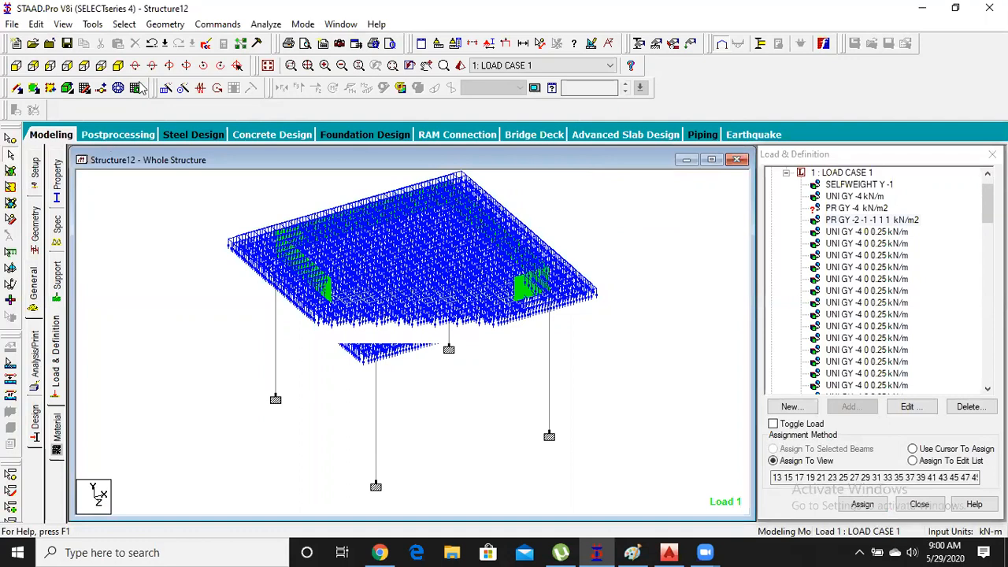
# Run the structural analysis and stay in modeling mode when it completes
pyautogui.click(266, 25)
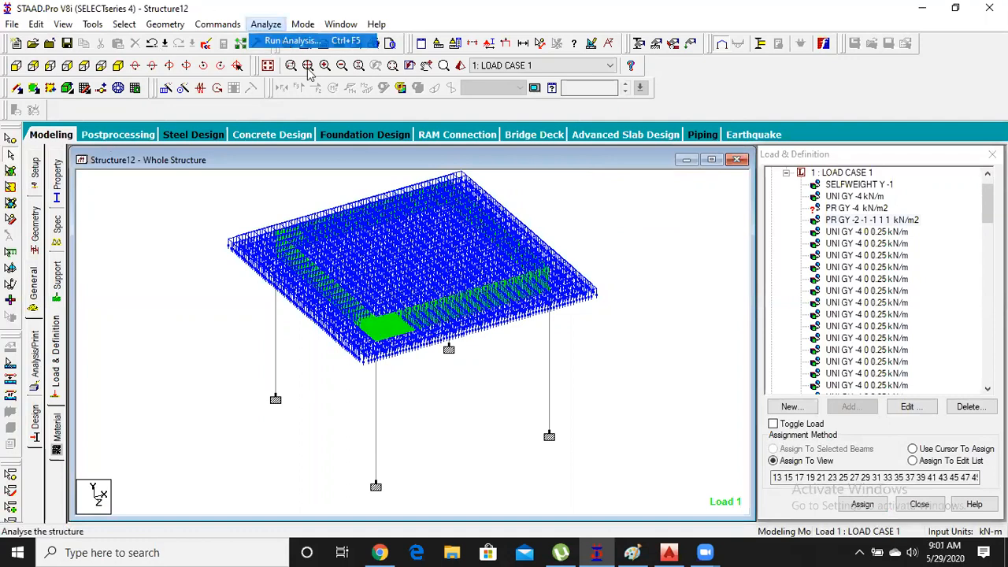
pyautogui.click(308, 40)
pyautogui.click(412, 294)
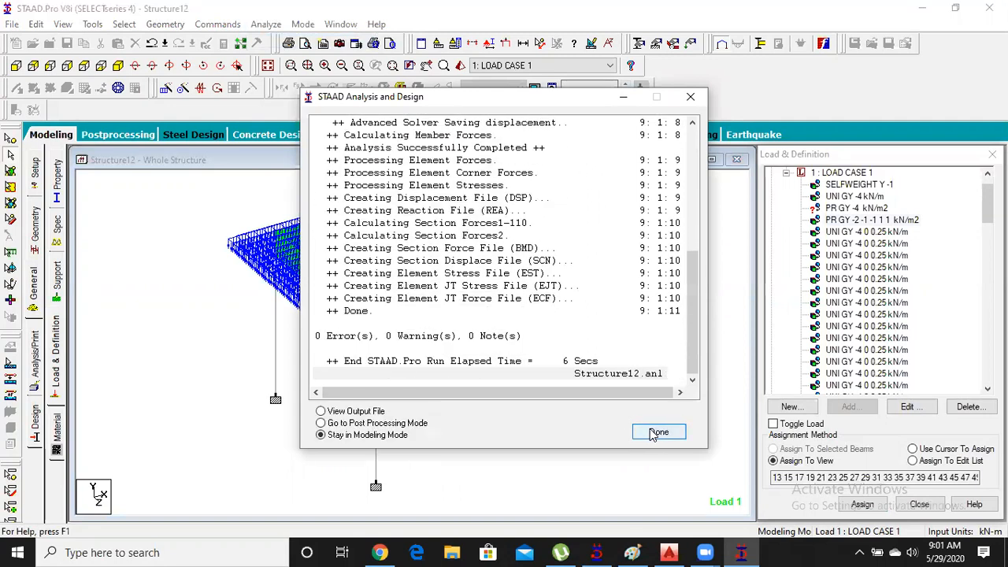
pyautogui.click(657, 432)
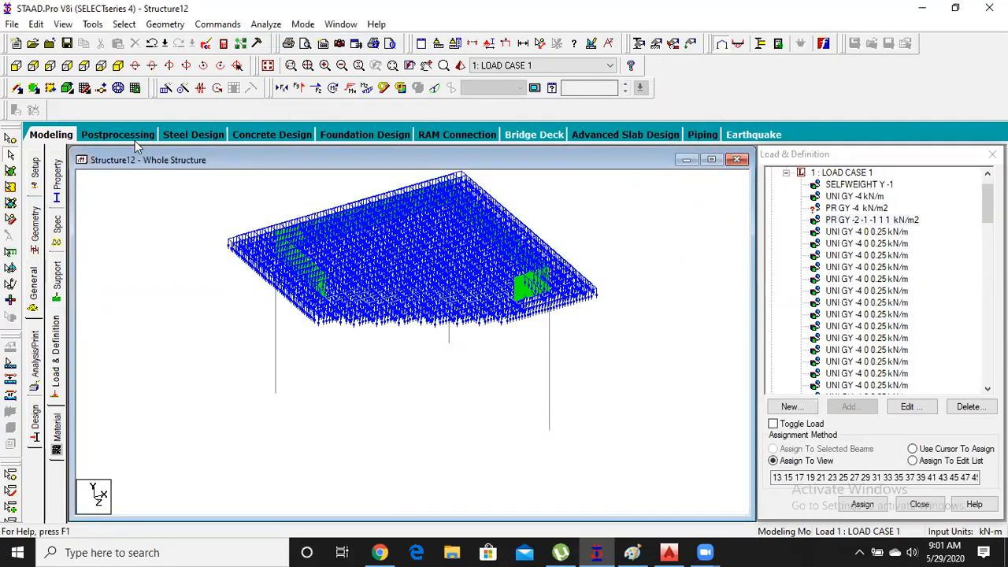
# Open the postprocessing results for load case 1 and display the slab's Max Absolute plate stress contour with Normal Fill
pyautogui.click(113, 135)
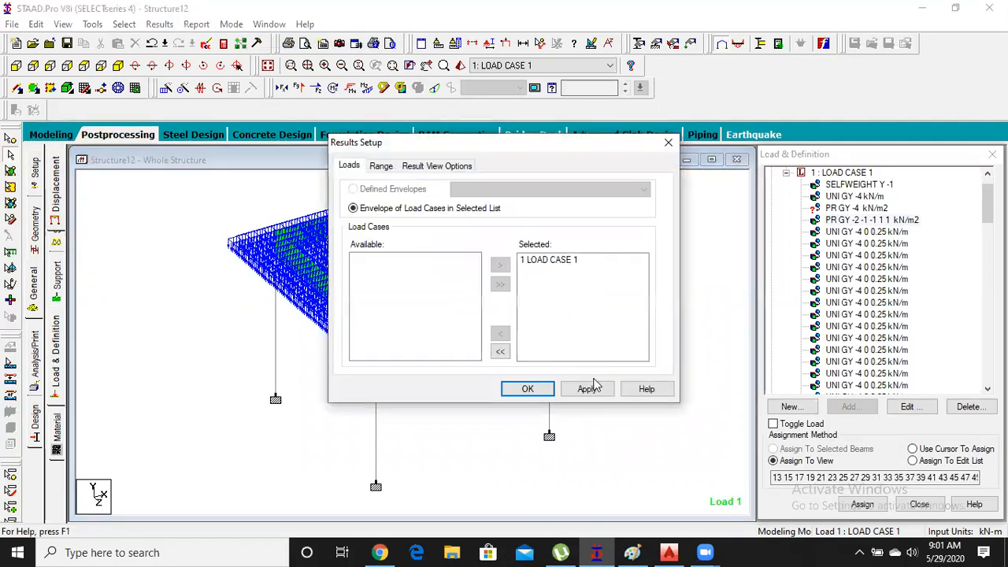
pyautogui.click(528, 389)
pyautogui.click(31, 270)
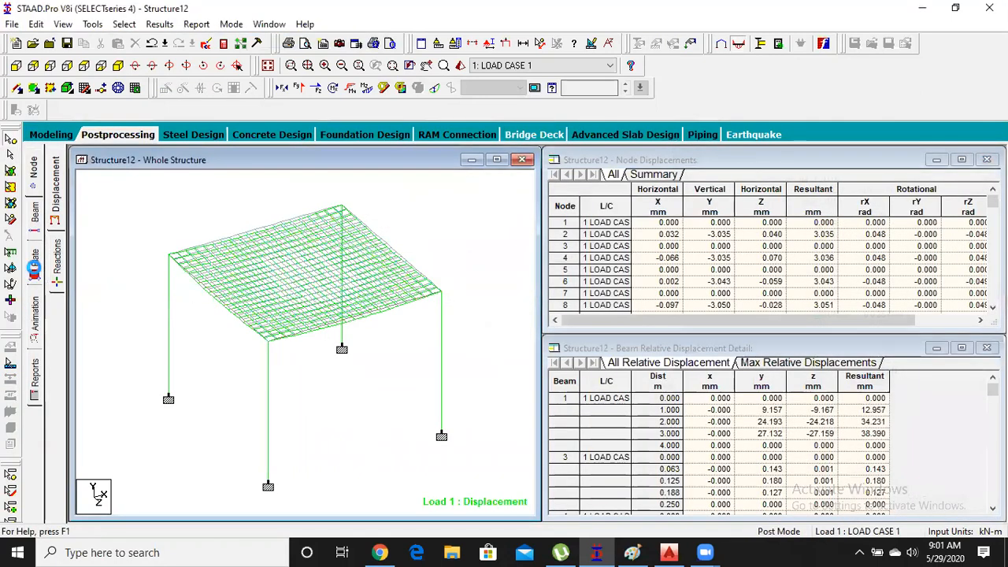
pyautogui.click(417, 130)
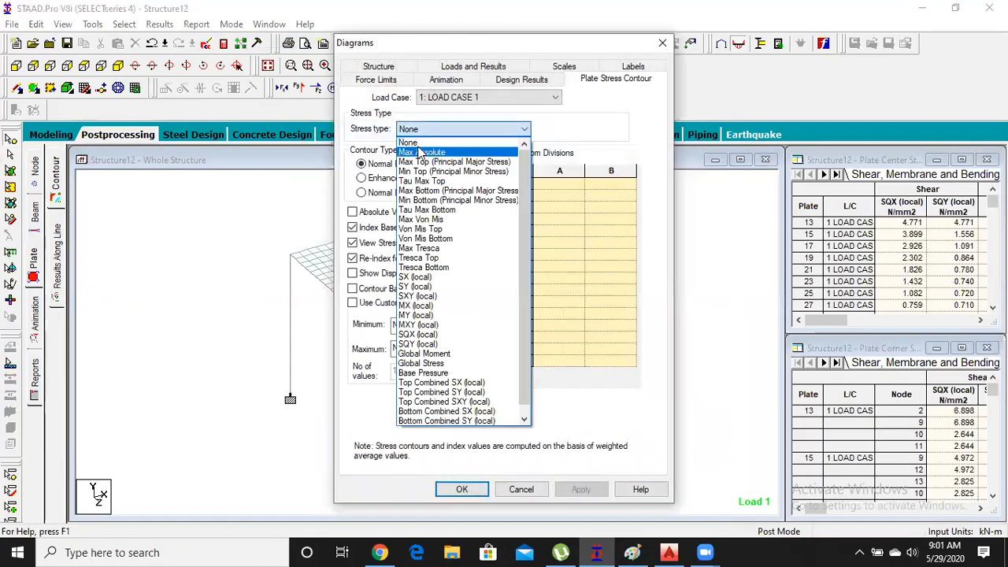
pyautogui.click(441, 260)
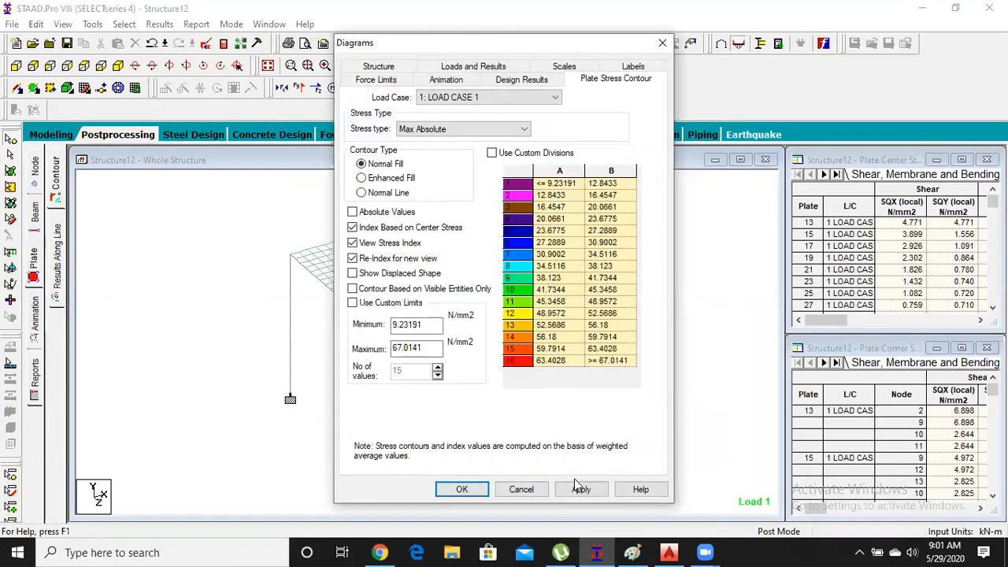
pyautogui.click(579, 489)
pyautogui.click(462, 489)
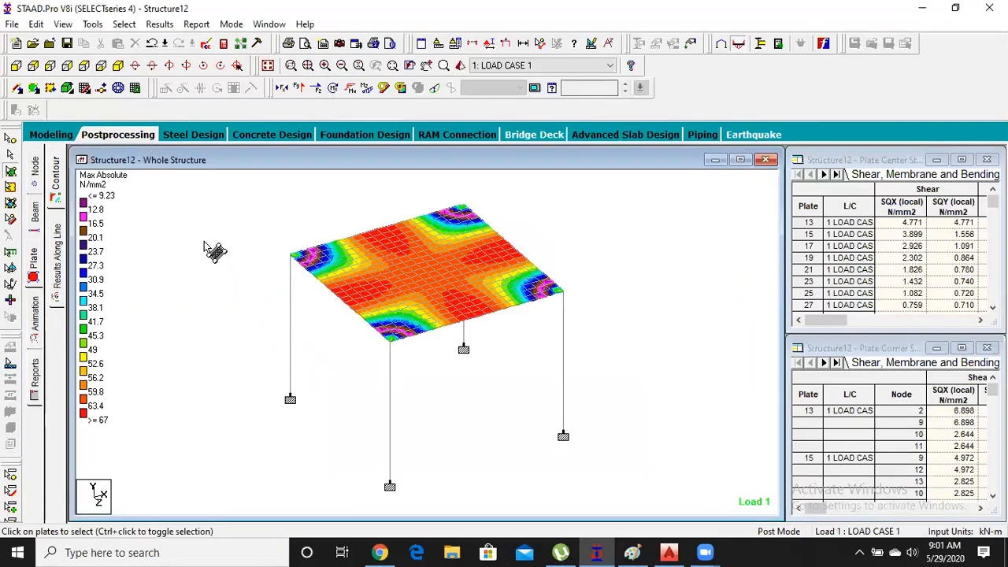
pyautogui.click(349, 296)
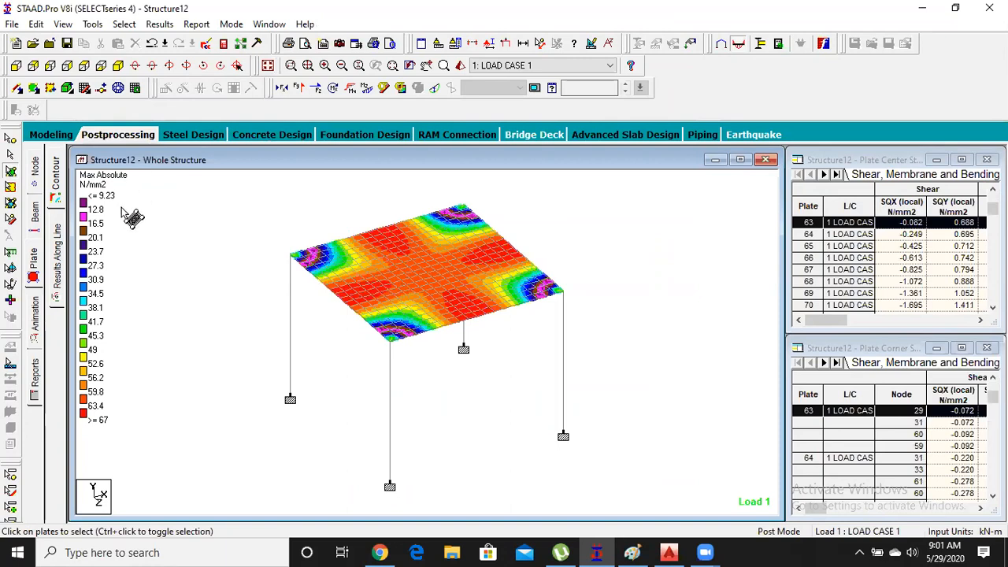
# Animate the structure's deflection under load case 1
pyautogui.click(36, 321)
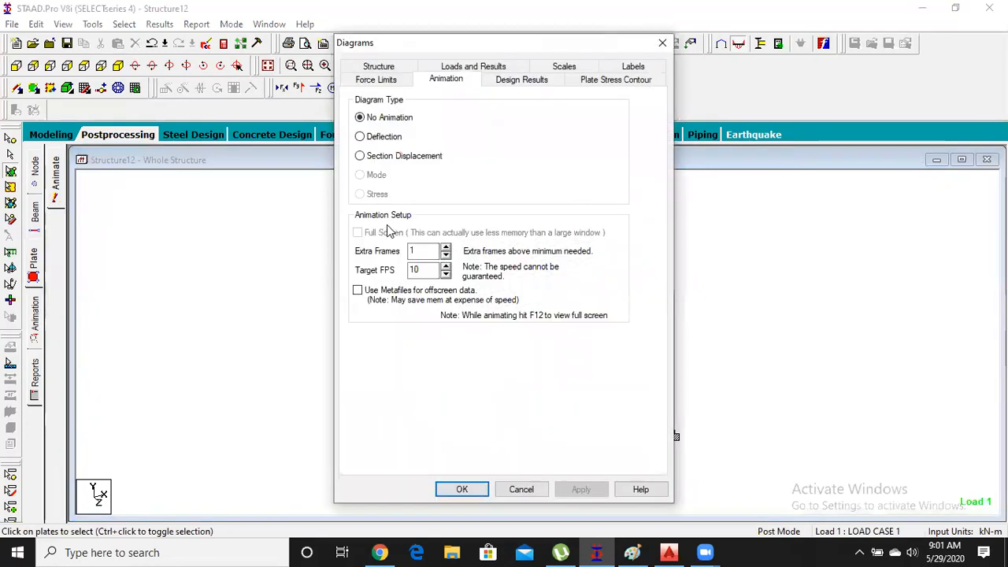
pyautogui.click(360, 136)
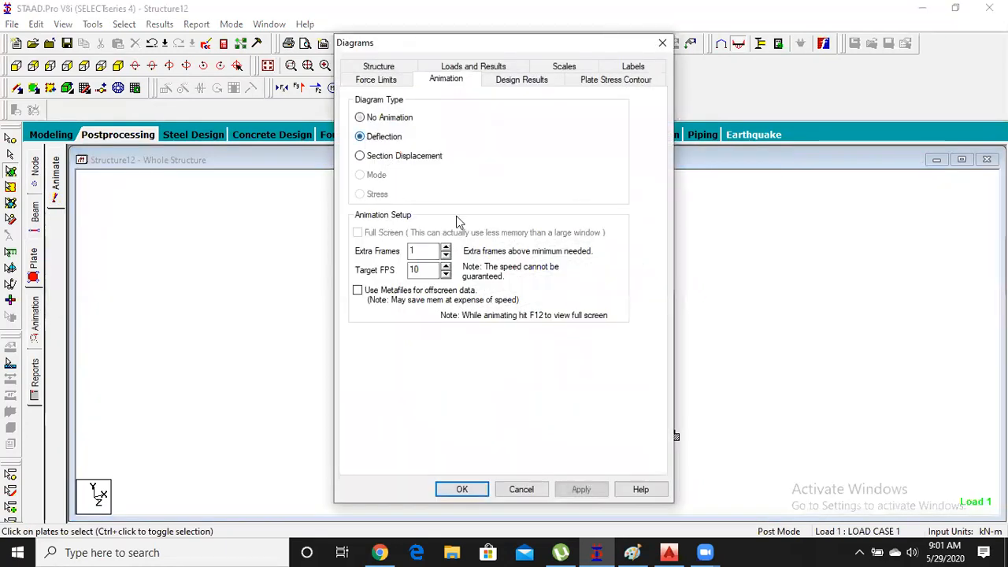
pyautogui.click(580, 489)
pyautogui.click(463, 489)
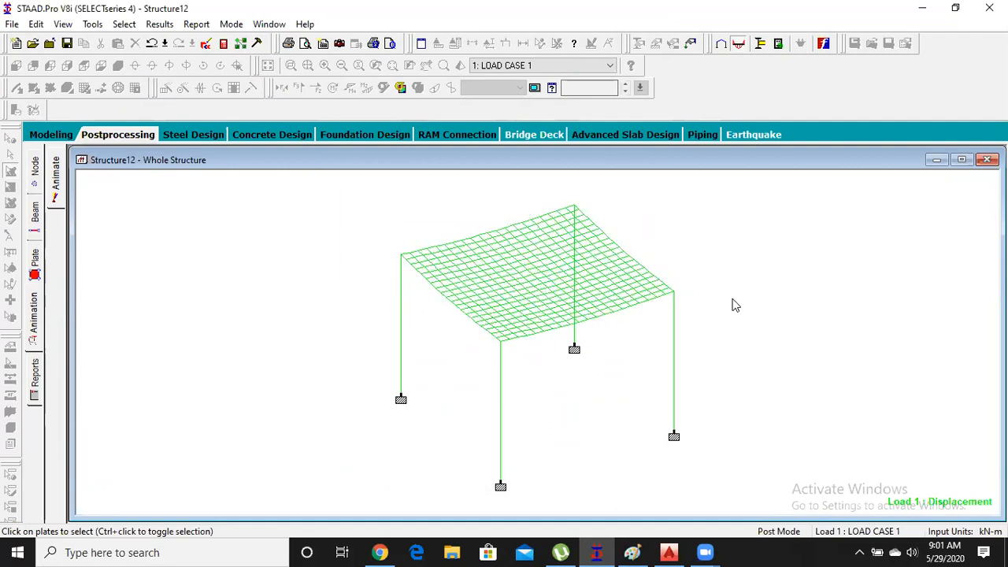
# Replace the deflection animation with the Max Absolute plate stress contour for load case 1
pyautogui.click(35, 264)
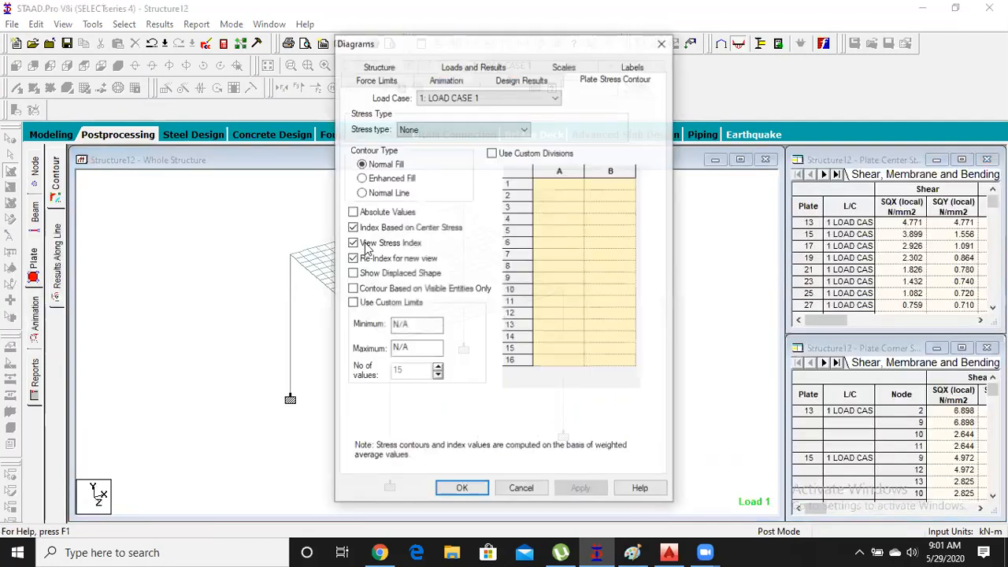
pyautogui.click(438, 129)
pyautogui.click(426, 143)
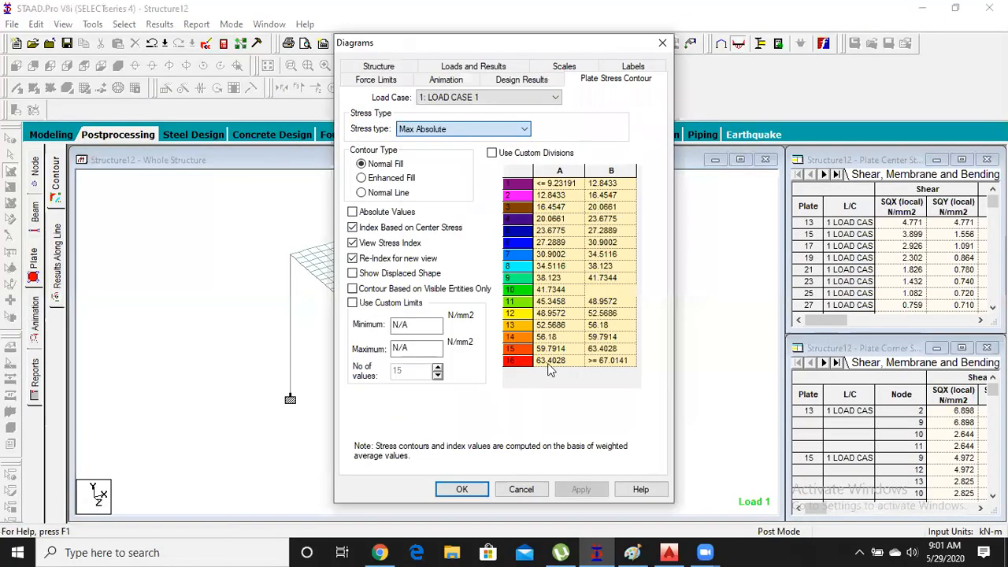
pyautogui.click(579, 490)
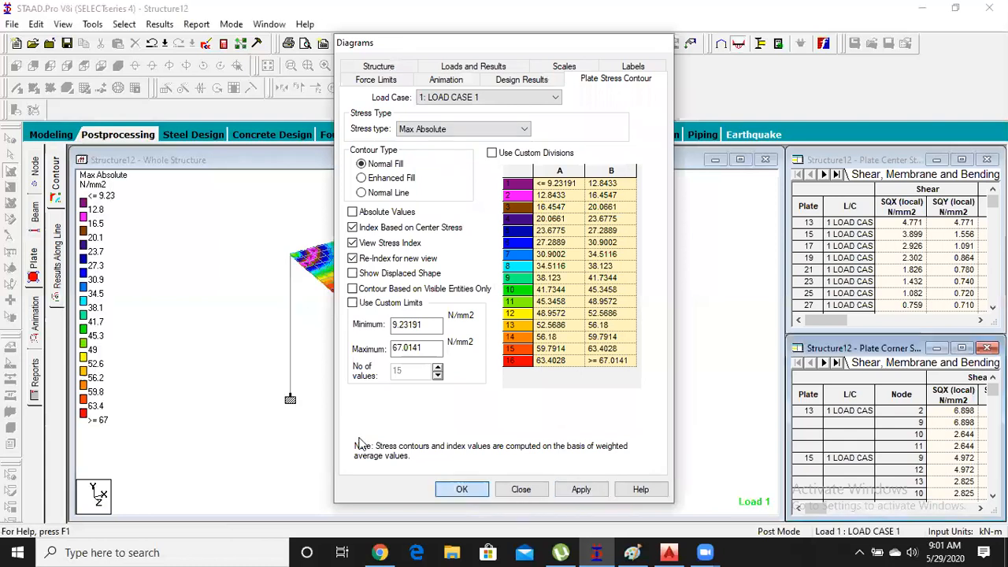
pyautogui.click(462, 489)
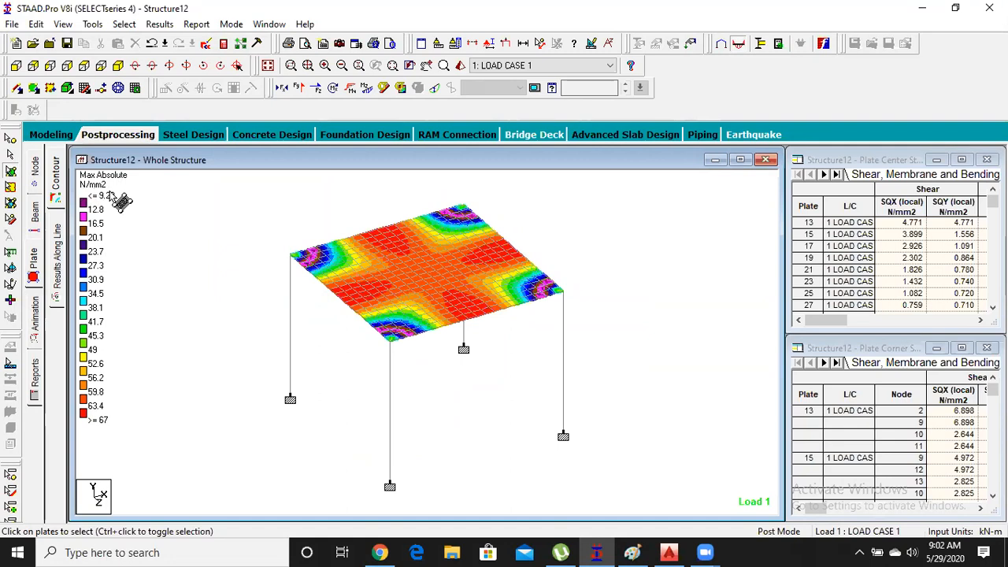
# Return to modeling mode and examine where the UNI GY -4 0 0.25 kN/m loads of load case 1 are assigned
pyautogui.click(37, 136)
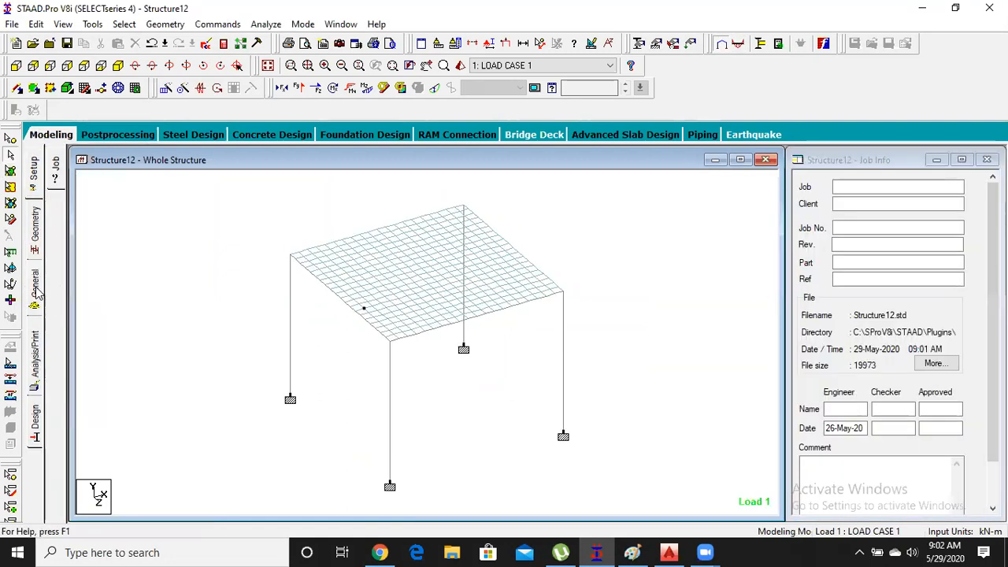
pyautogui.click(35, 293)
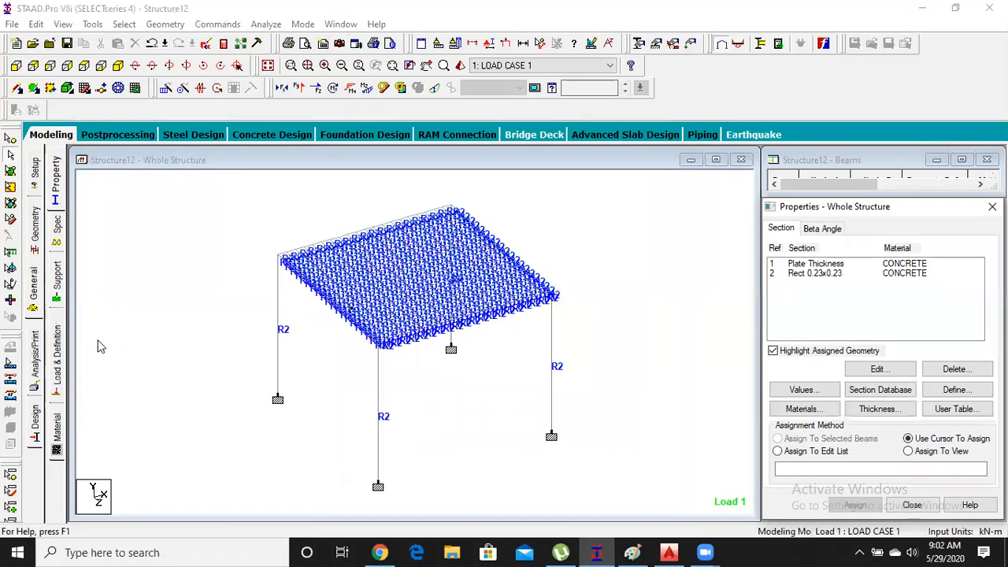
pyautogui.click(56, 354)
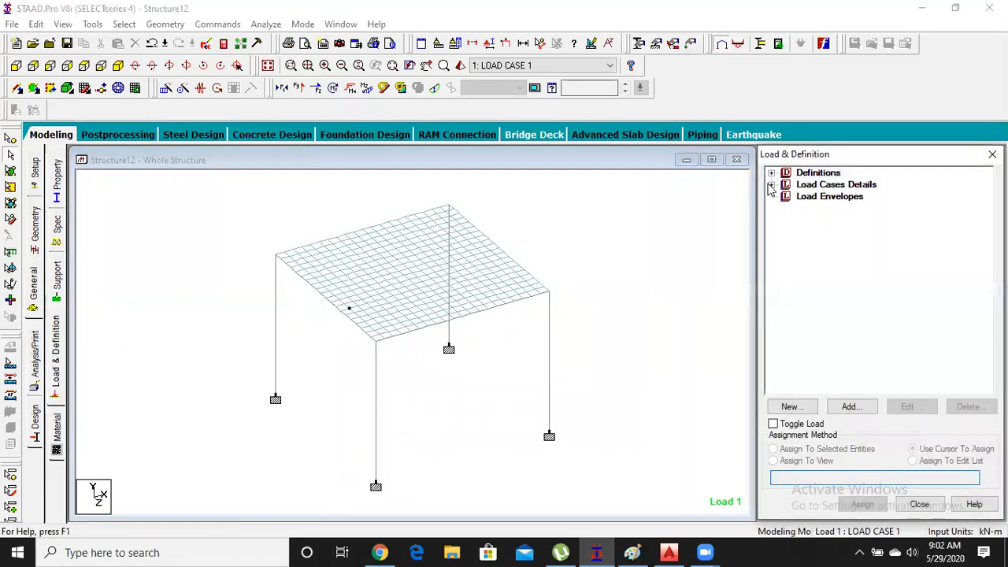
pyautogui.click(771, 184)
pyautogui.click(786, 196)
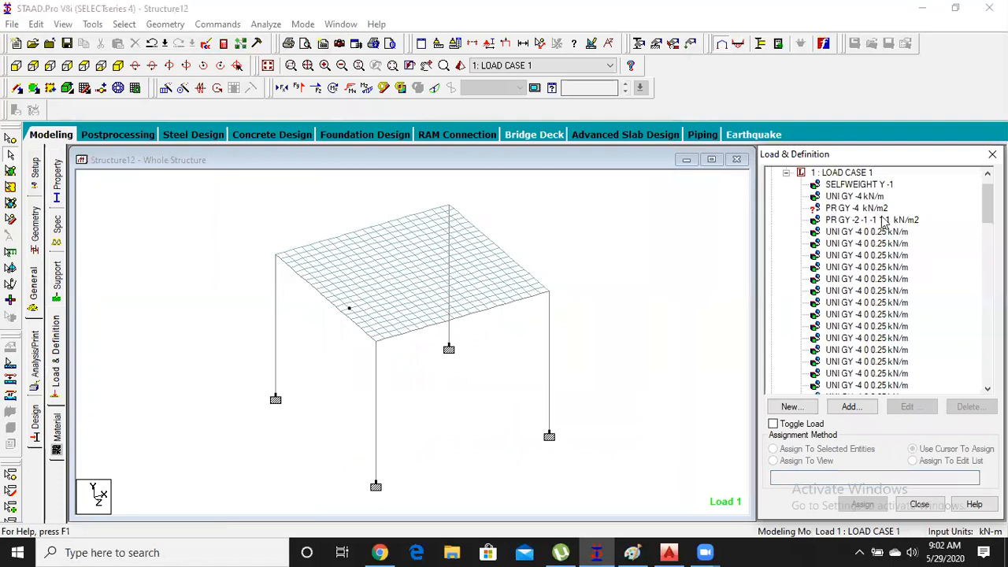
pyautogui.click(863, 245)
pyautogui.click(850, 279)
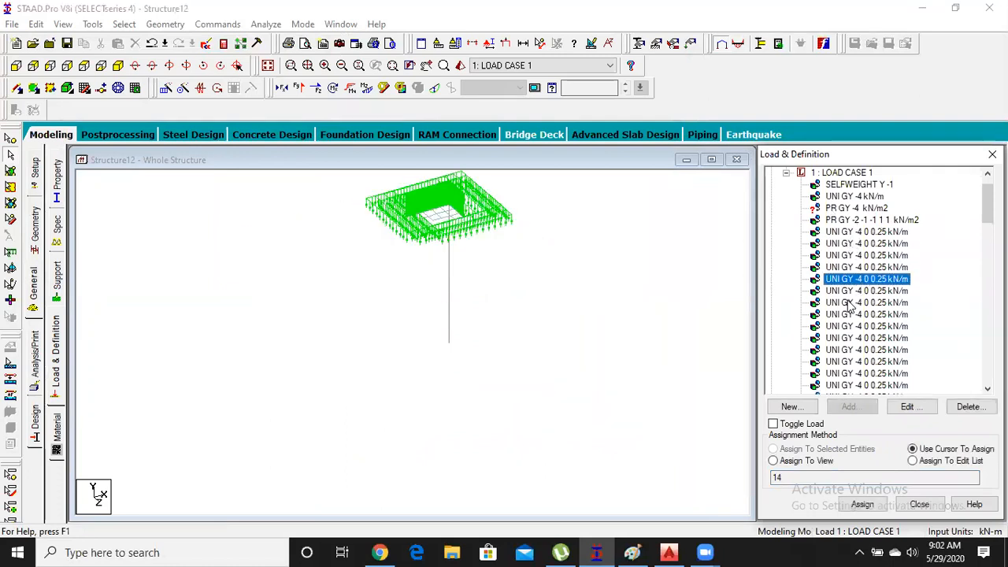
pyautogui.click(849, 326)
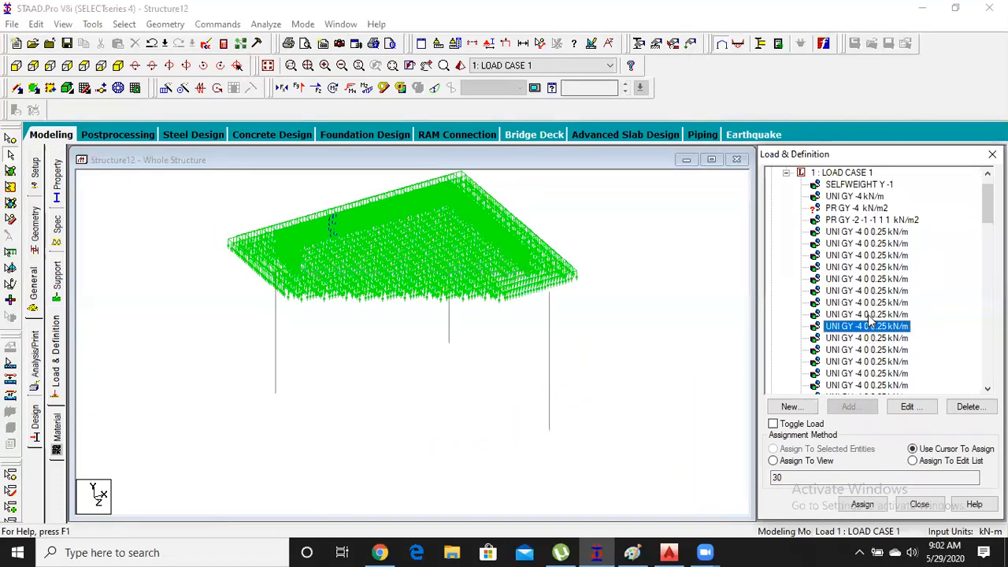
pyautogui.click(863, 373)
pyautogui.scroll(-6, 867, 280)
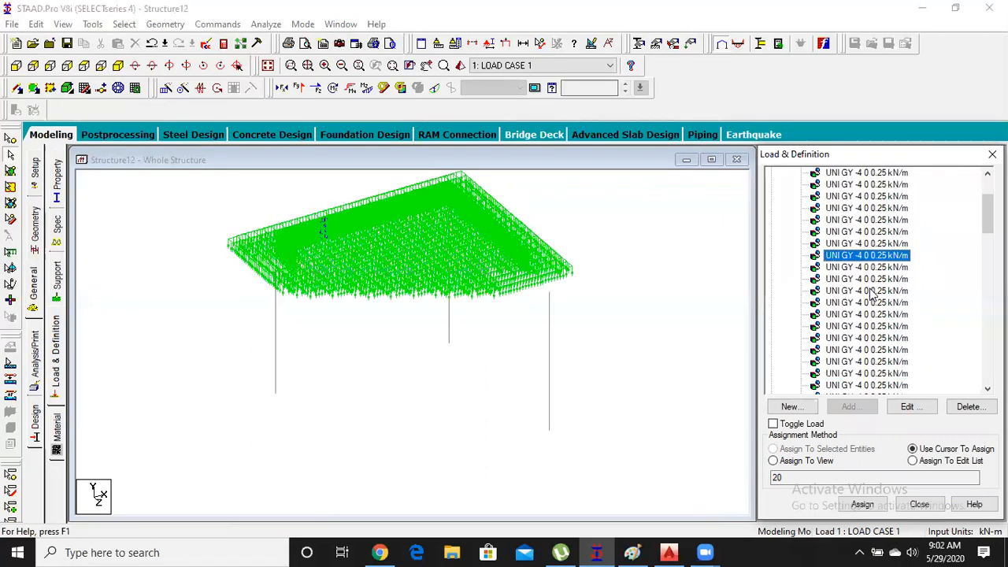
pyautogui.moveTo(988, 242); pyautogui.dragTo(983, 158)
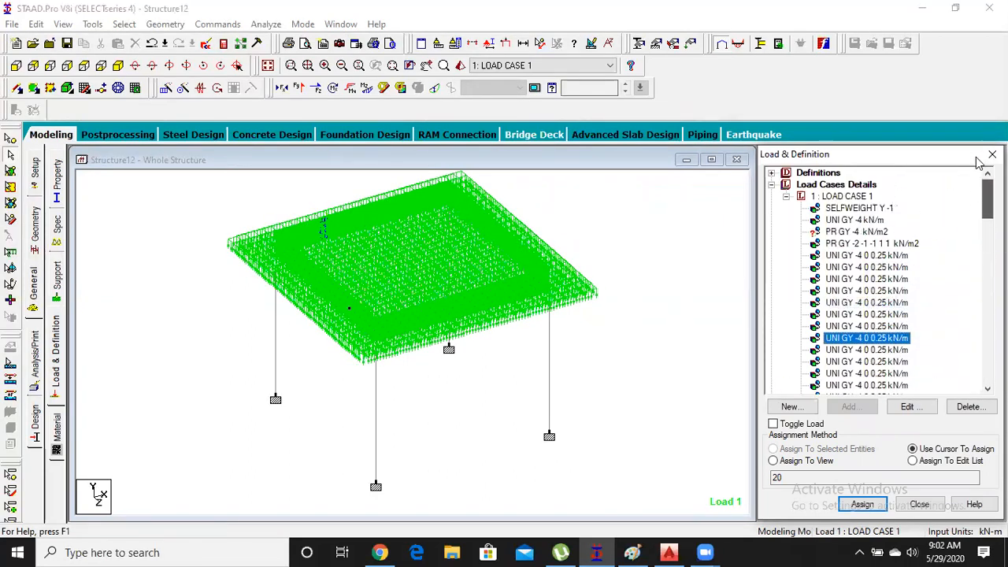
# Delete the PR GY -4 kN/m2 and PR GY -2 -1 -1 1 1 kN/m2 plate pressures from load case 1
pyautogui.click(856, 221)
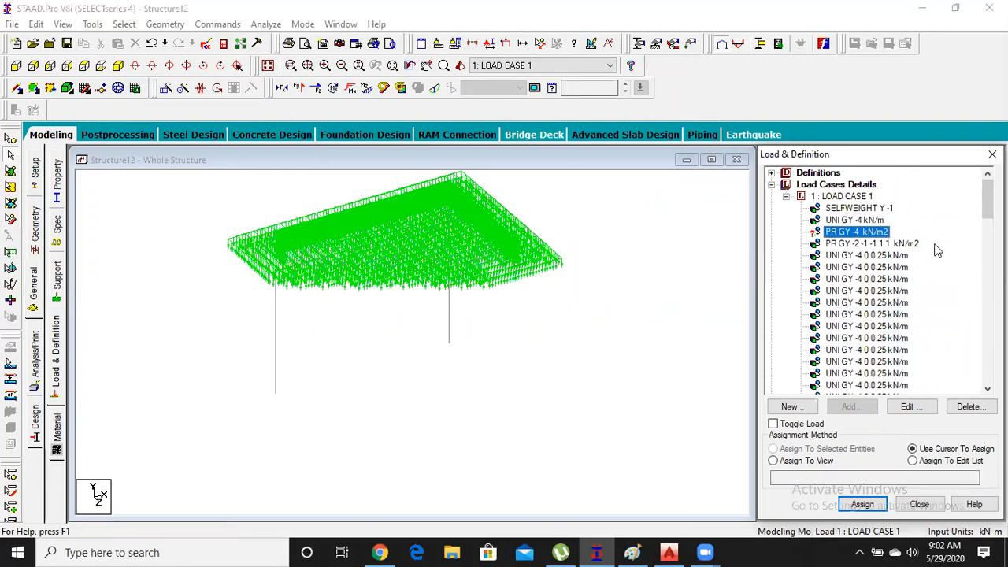
pyautogui.click(968, 407)
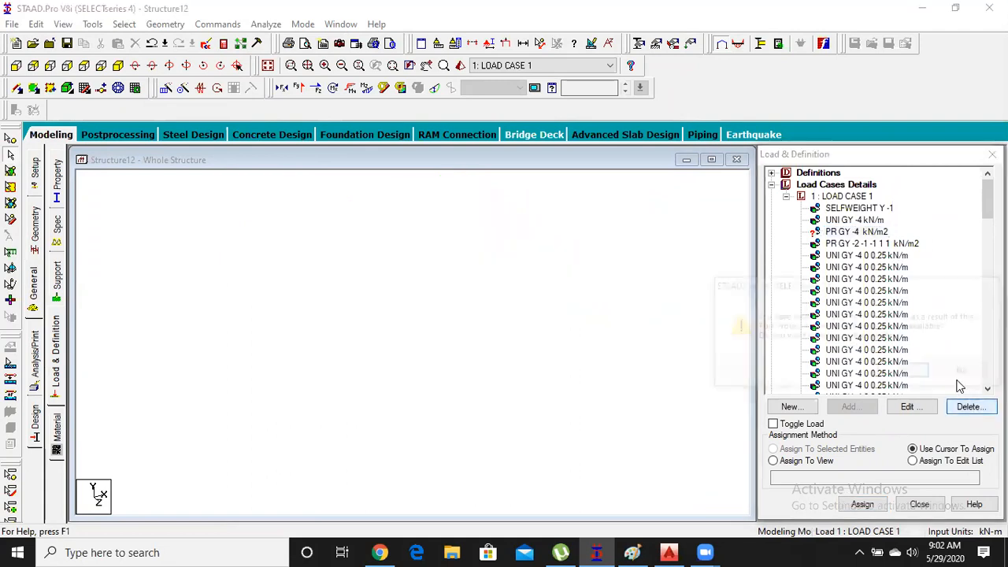
pyautogui.click(903, 371)
pyautogui.click(866, 232)
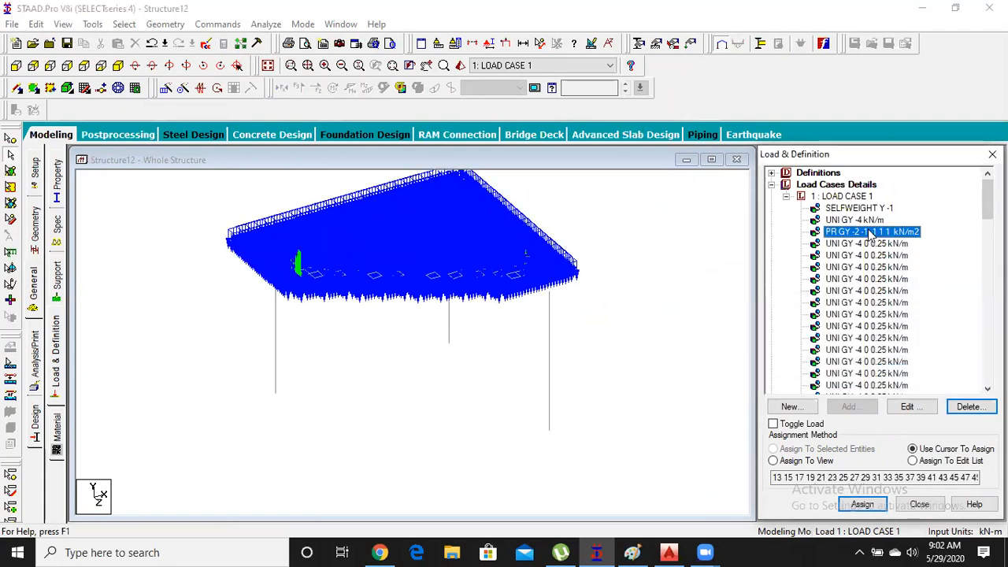
pyautogui.click(968, 406)
pyautogui.click(902, 371)
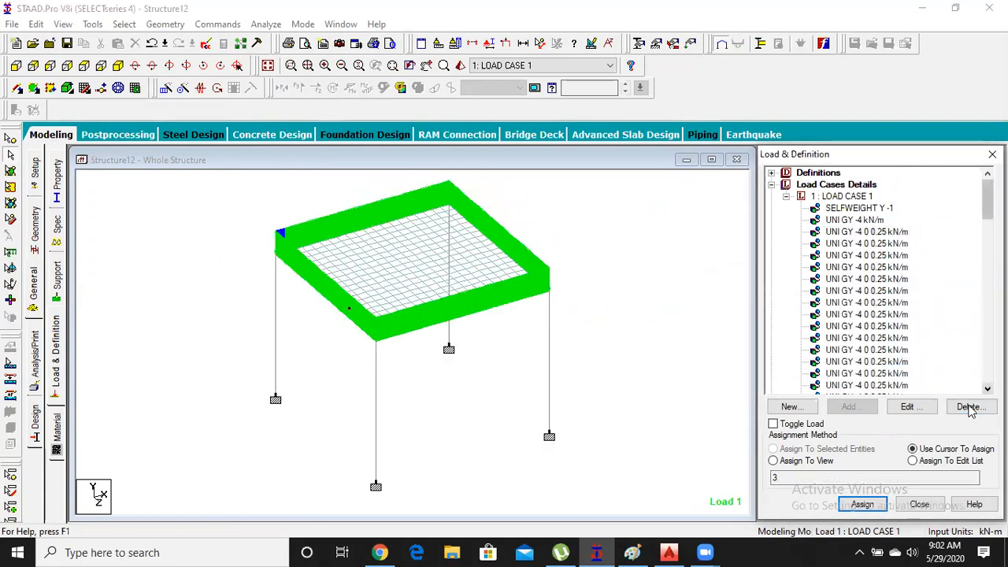
# Delete the repeated partial UNI GY -4 member loads from load case 1, leaving the full UNI GY -4 kN/m load and one UNI GY -4 0 0.25 kN/m load
pyautogui.click(875, 221)
pyautogui.click(882, 231)
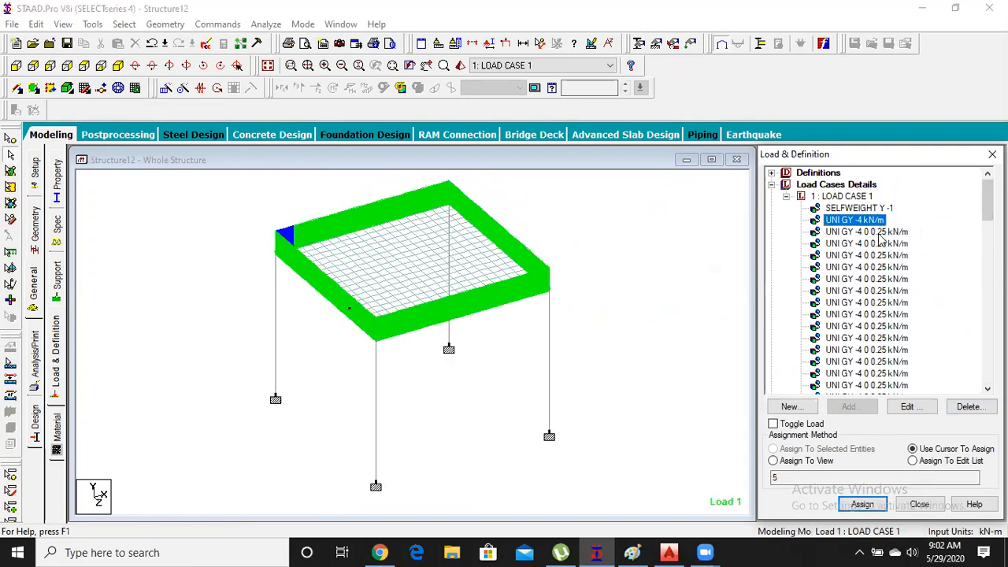
pyautogui.click(968, 406)
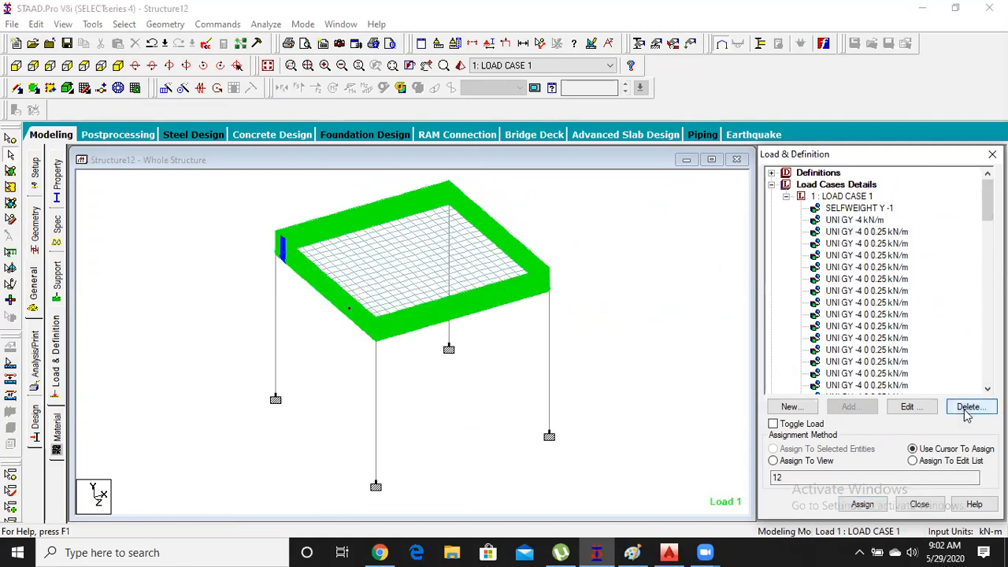
pyautogui.click(880, 233)
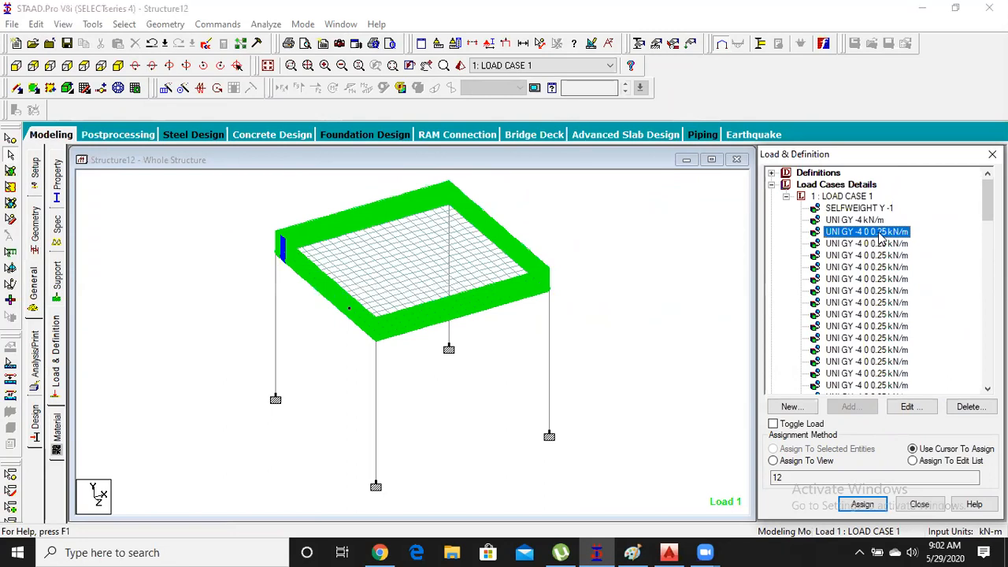
pyautogui.click(881, 243)
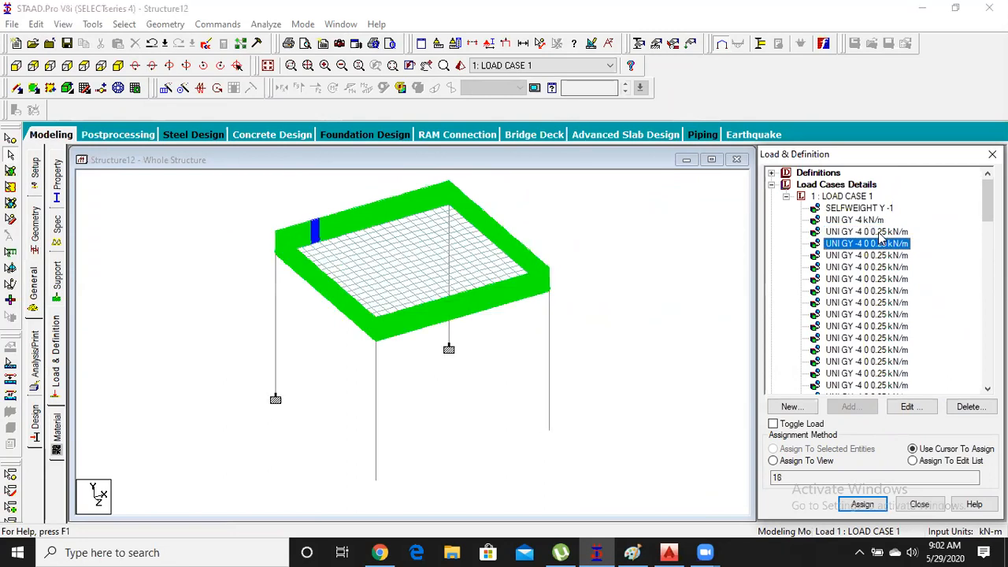
pyautogui.press('Delete')
pyautogui.press('Delete')
pyautogui.press('Delete')
pyautogui.press('Delete')
pyautogui.press('Delete')
pyautogui.press('Delete')
pyautogui.press('Delete')
pyautogui.press('Delete')
pyautogui.press('Delete')
pyautogui.press('Delete')
pyautogui.press('Delete')
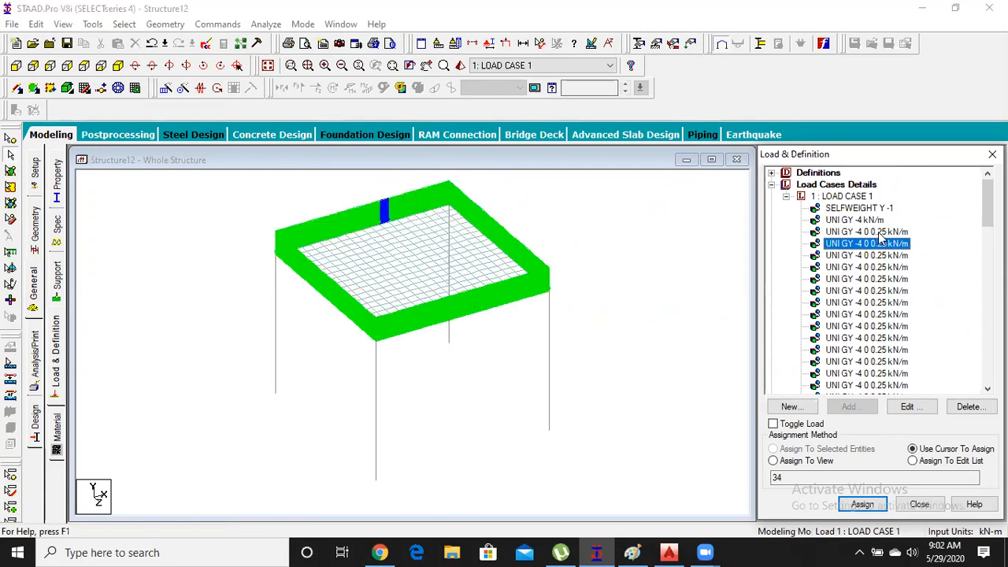
pyautogui.press('Delete')
pyautogui.press('Delete')
pyautogui.press('Delete')
pyautogui.press('Delete')
pyautogui.press('Delete')
pyautogui.press('Delete')
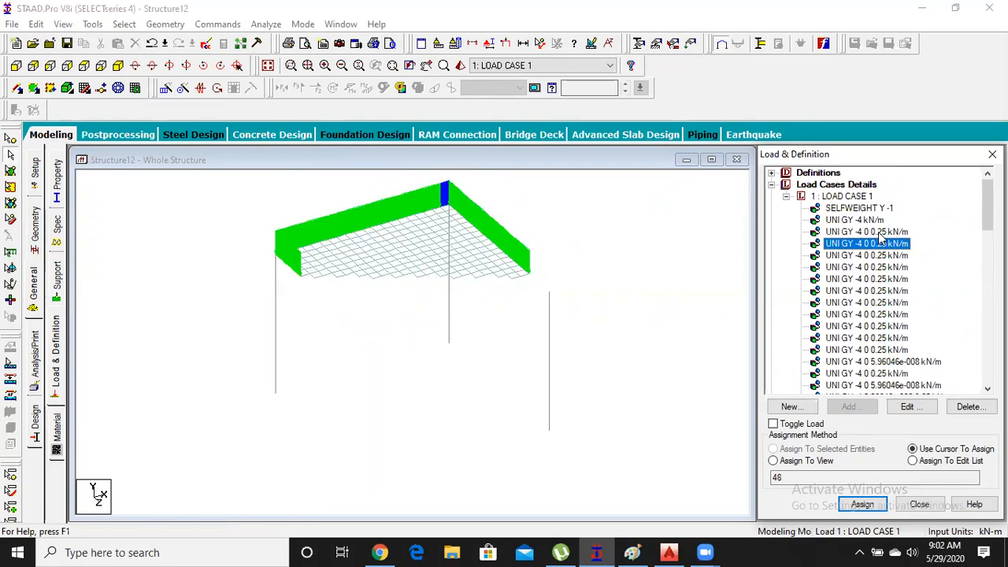
pyautogui.press('Delete')
pyautogui.press('Delete')
pyautogui.press('Delete')
pyautogui.press('Delete')
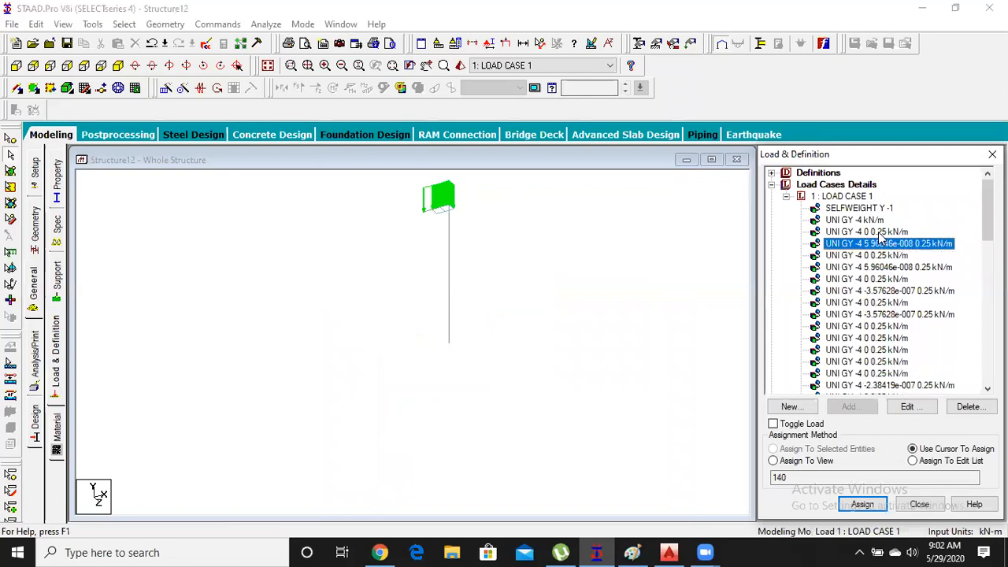
pyautogui.press('Delete')
pyautogui.press('Delete')
pyautogui.press('Delete')
pyautogui.press('Delete')
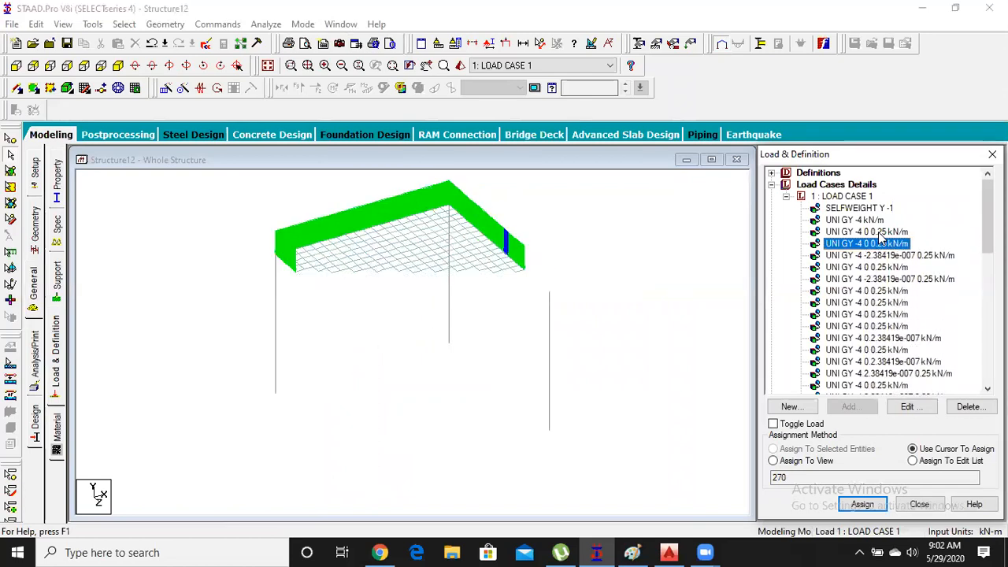
pyautogui.press('Delete')
pyautogui.press('Delete')
pyautogui.press('Delete')
pyautogui.press('Delete')
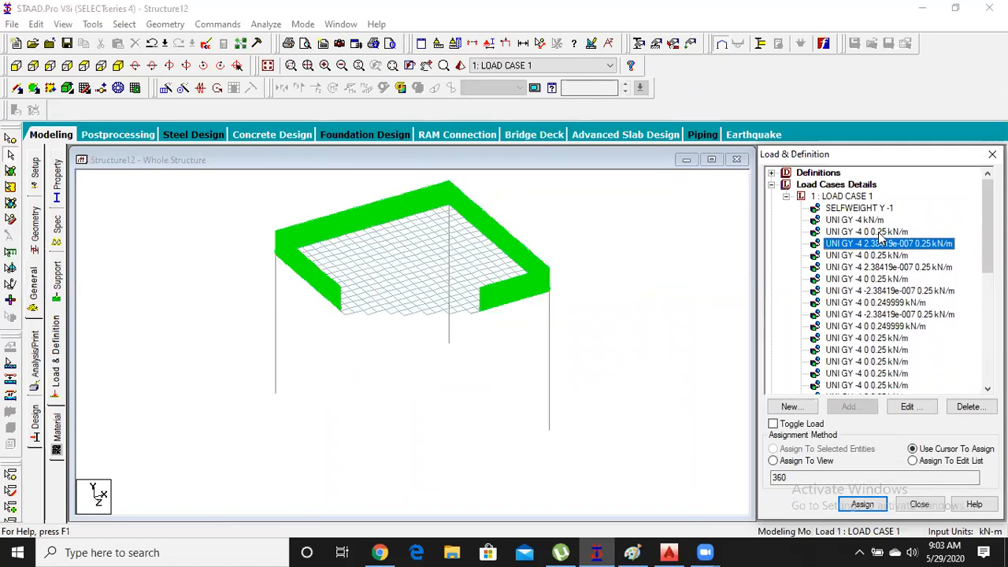
pyautogui.press('Delete')
pyautogui.press('Delete')
pyautogui.press('Delete')
pyautogui.press('Delete')
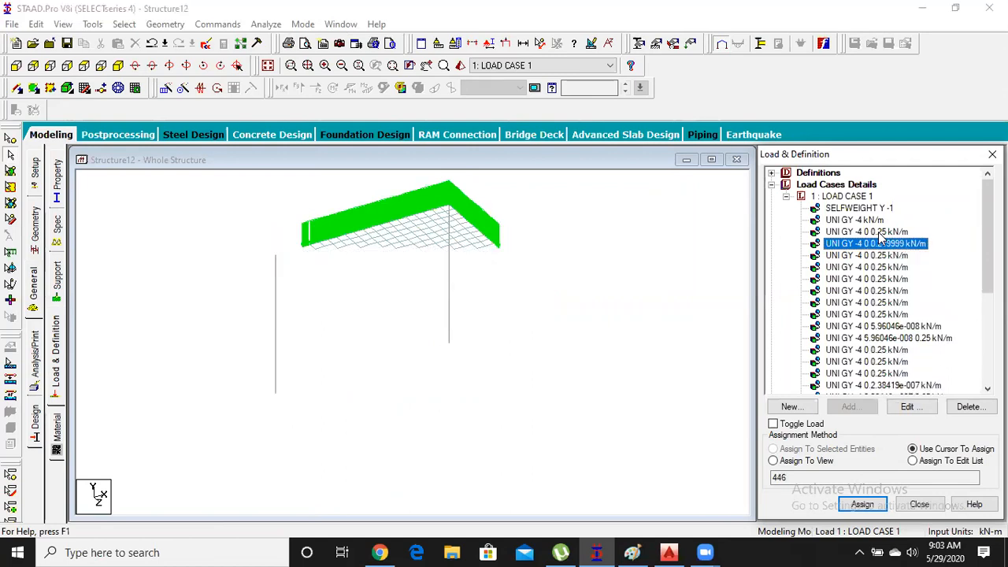
pyautogui.press('Delete')
pyautogui.press('Delete')
pyautogui.press('Delete')
pyautogui.press('Delete')
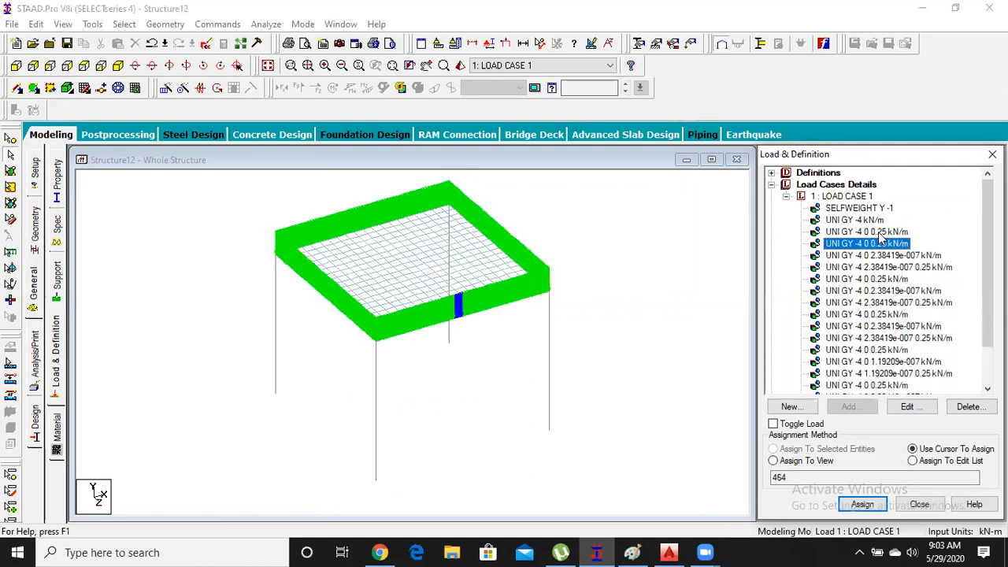
pyautogui.press('Delete')
pyautogui.press('Delete')
pyautogui.press('Delete')
pyautogui.press('Delete')
pyautogui.press('Delete')
pyautogui.press('Delete')
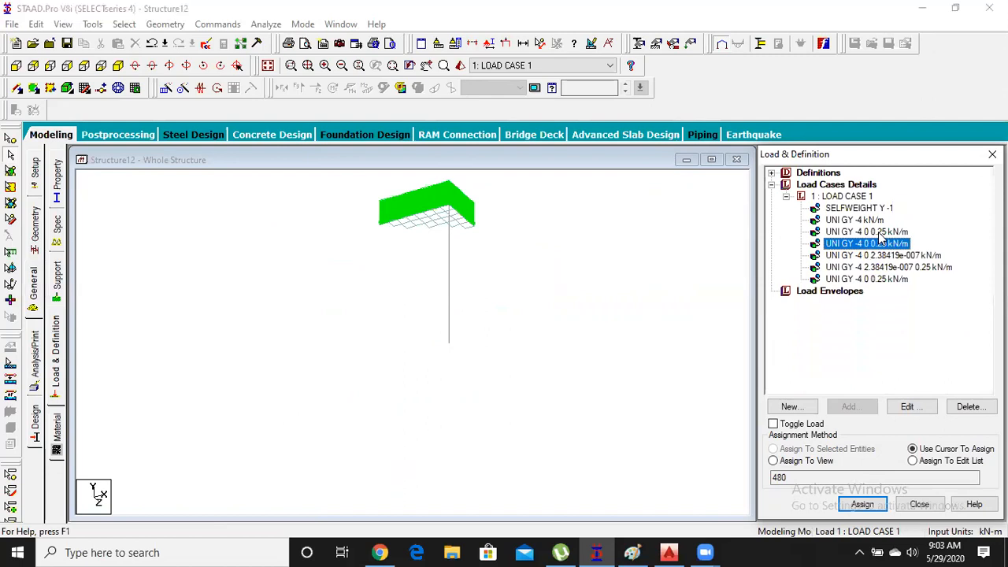
pyautogui.press('Delete')
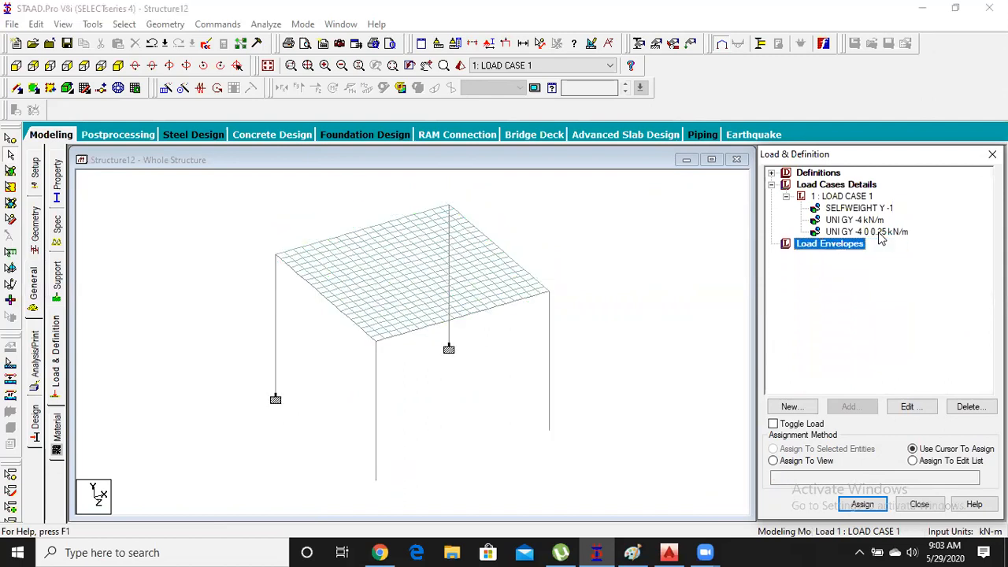
# Assign the remaining UNI GY -4 0 0.25 kN/m load to the whole view
pyautogui.click(868, 222)
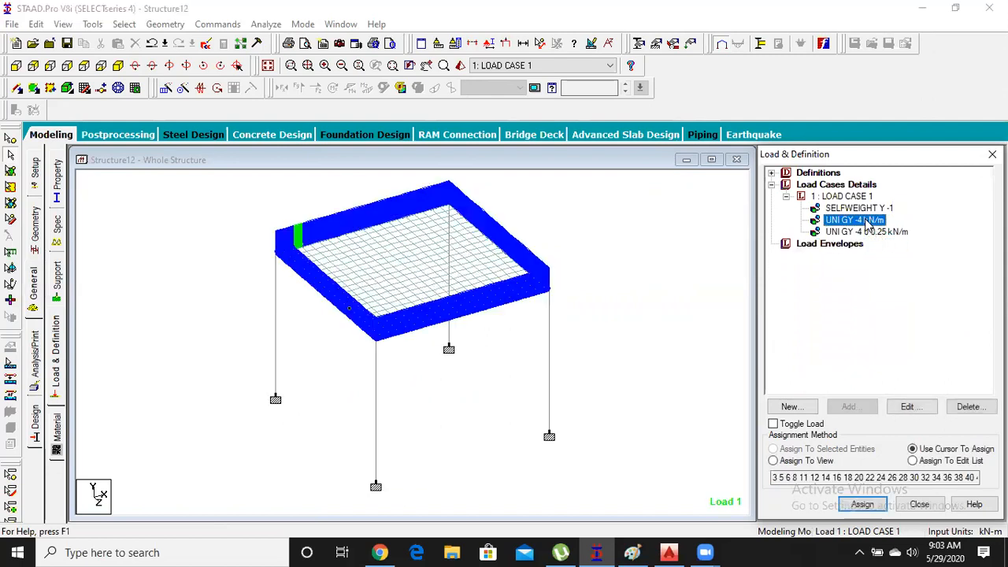
pyautogui.click(874, 231)
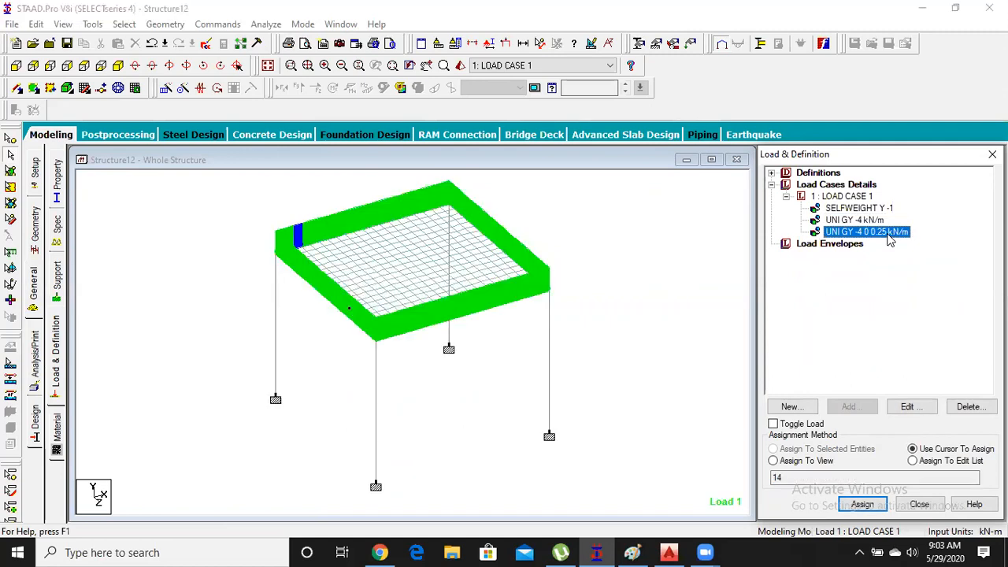
pyautogui.click(773, 461)
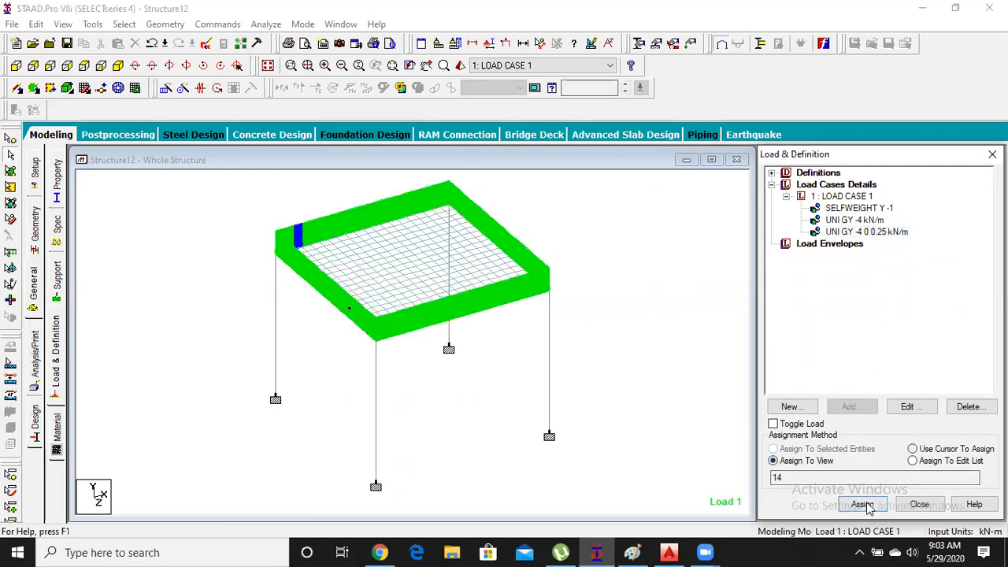
pyautogui.click(862, 504)
pyautogui.click(905, 371)
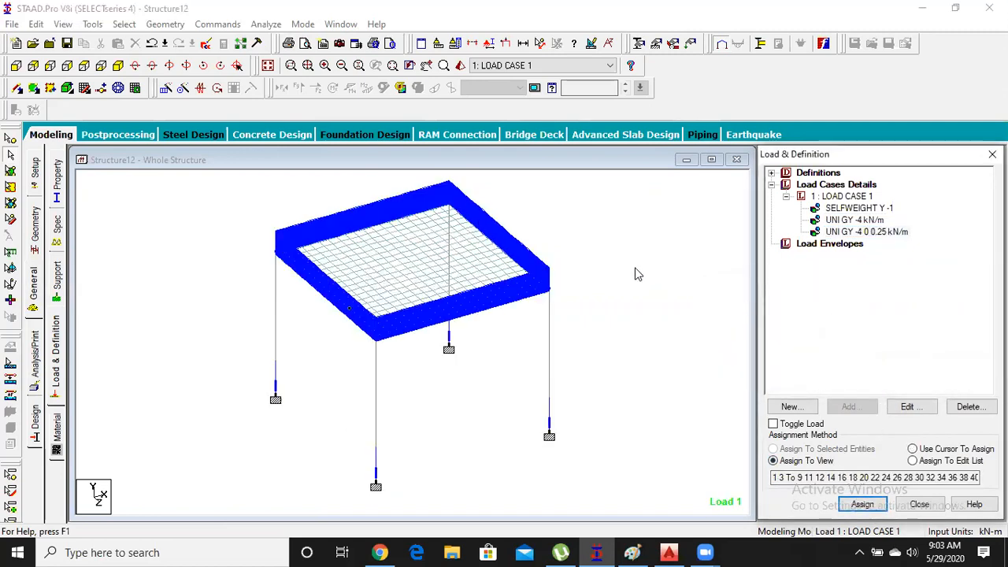
# Compare the two uniform member loads on the model and delete UNI GY -4 0 0.25 kN/m from load case 1
pyautogui.click(852, 221)
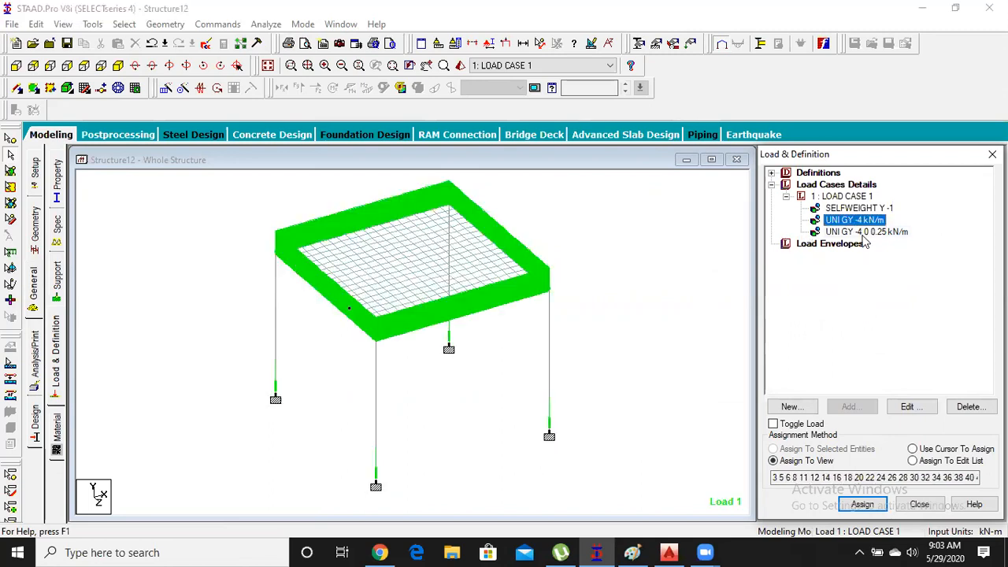
pyautogui.click(865, 233)
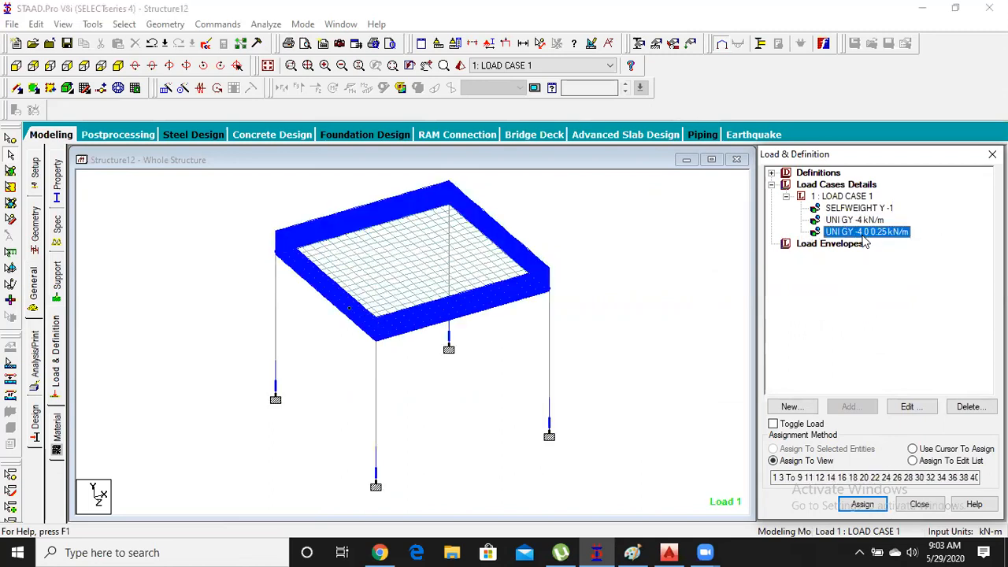
pyautogui.press('Delete')
# Add a full-plate pressure of -2 kN/m2 in the GY direction to load case 1 and assign it to the view
pyautogui.click(844, 196)
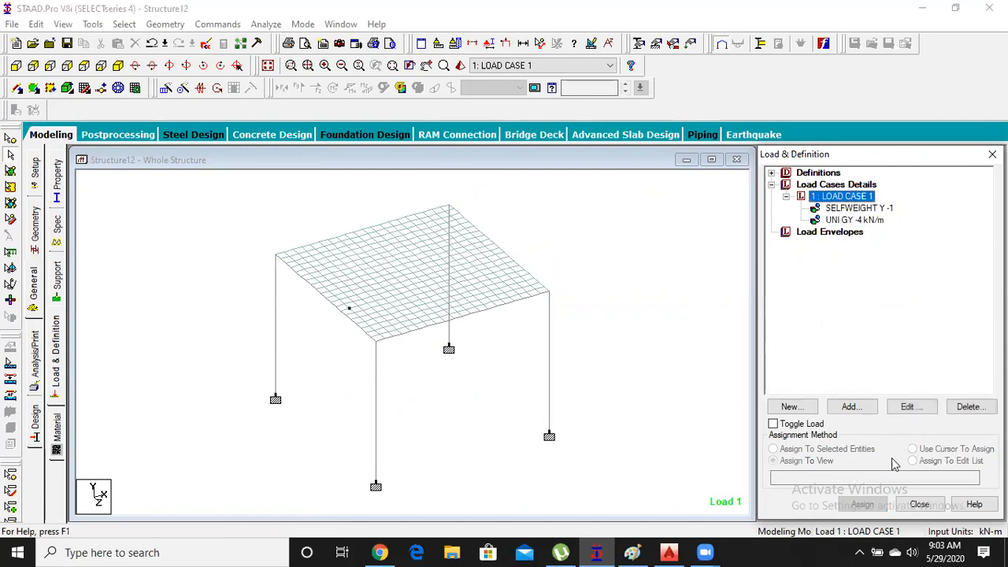
pyautogui.click(851, 407)
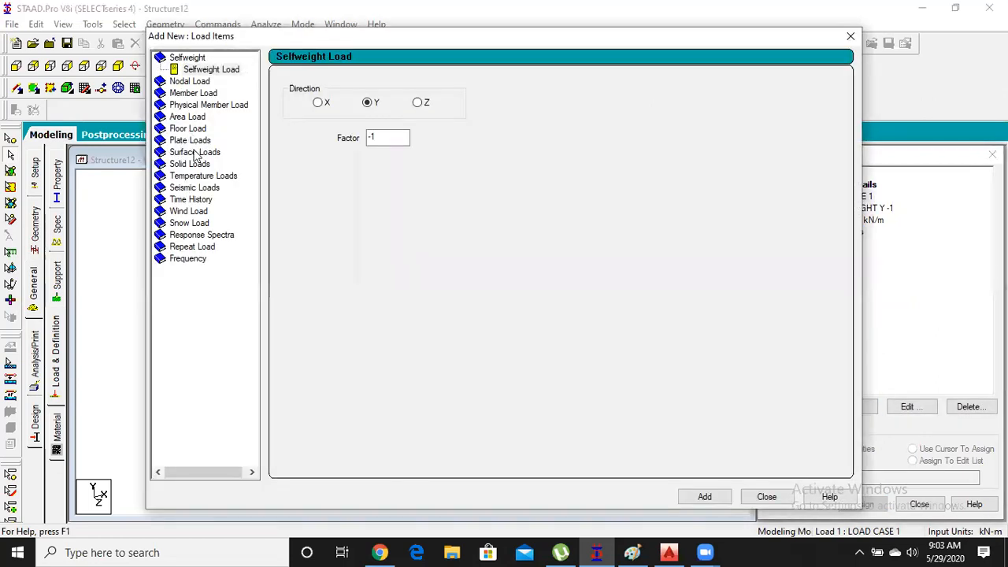
pyautogui.click(192, 142)
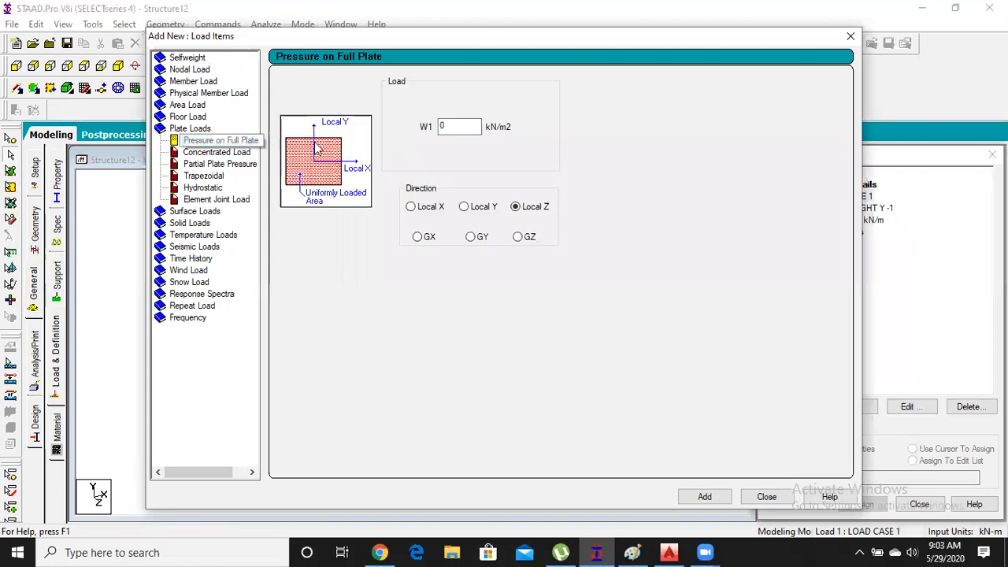
pyautogui.doubleClick(444, 126)
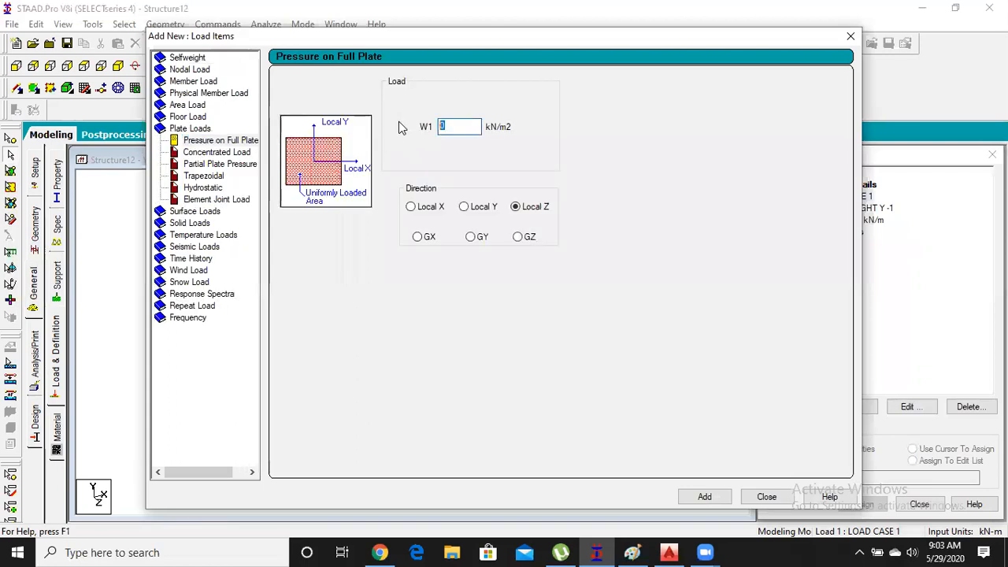
pyautogui.write('-2')
pyautogui.click(471, 236)
pyautogui.click(704, 497)
pyautogui.click(765, 496)
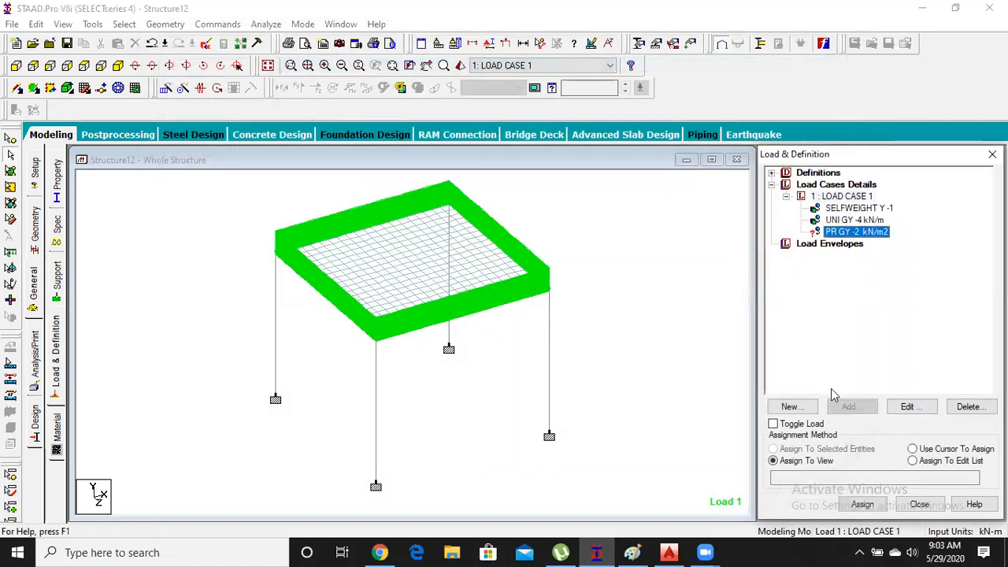
pyautogui.click(862, 504)
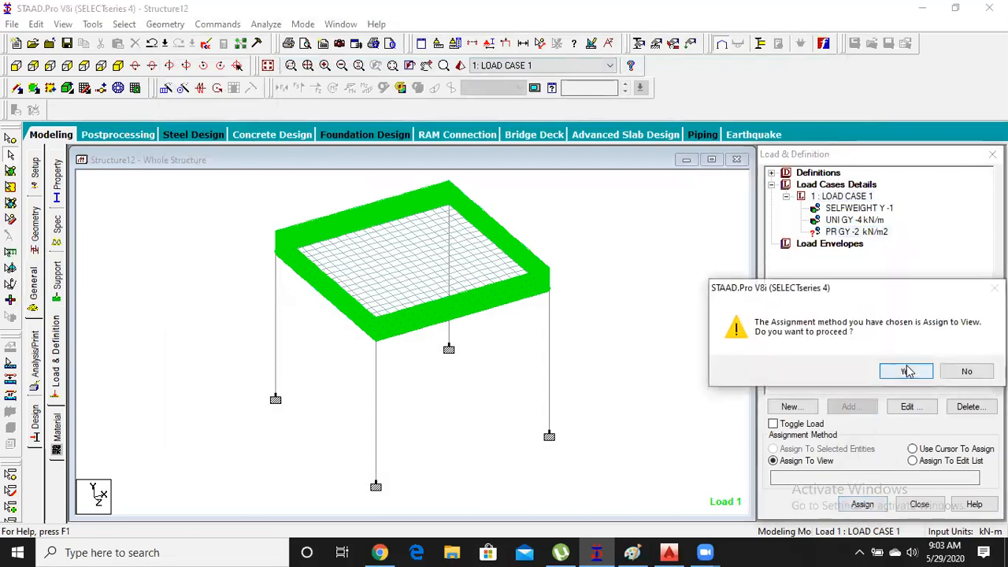
pyautogui.click(905, 371)
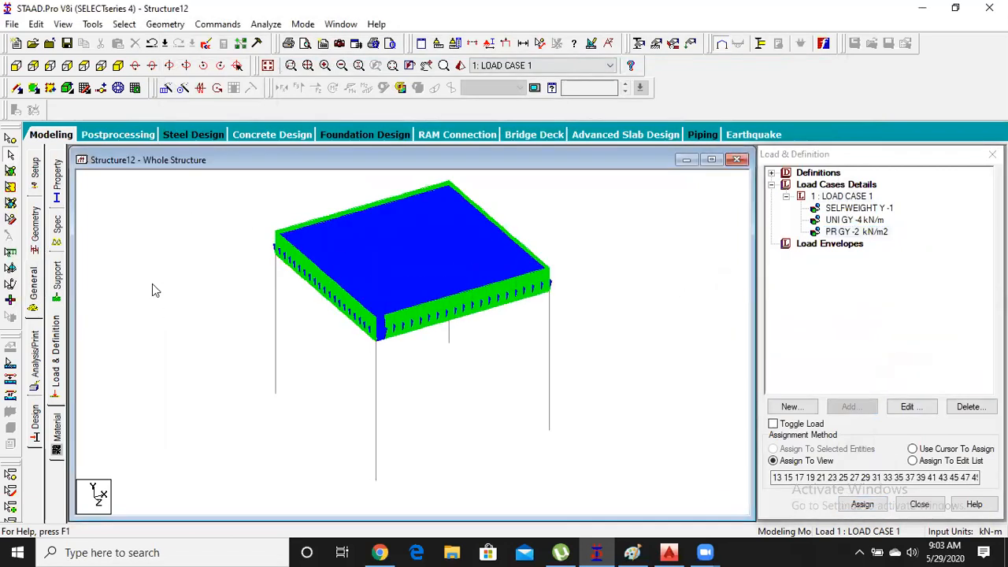
# Run the analysis with the revised loads and stay in modeling mode when it finishes
pyautogui.click(265, 24)
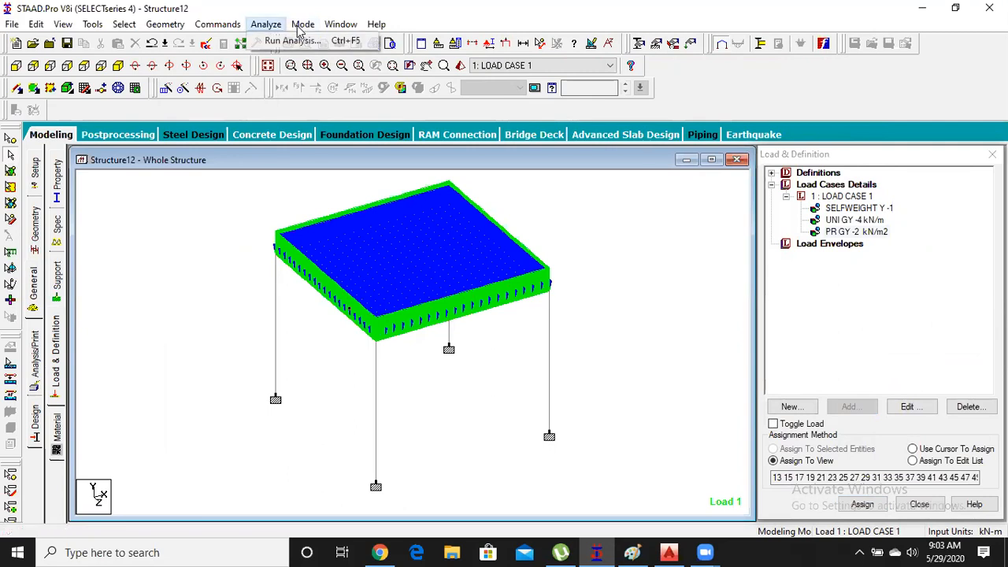
pyautogui.click(267, 42)
pyautogui.click(413, 297)
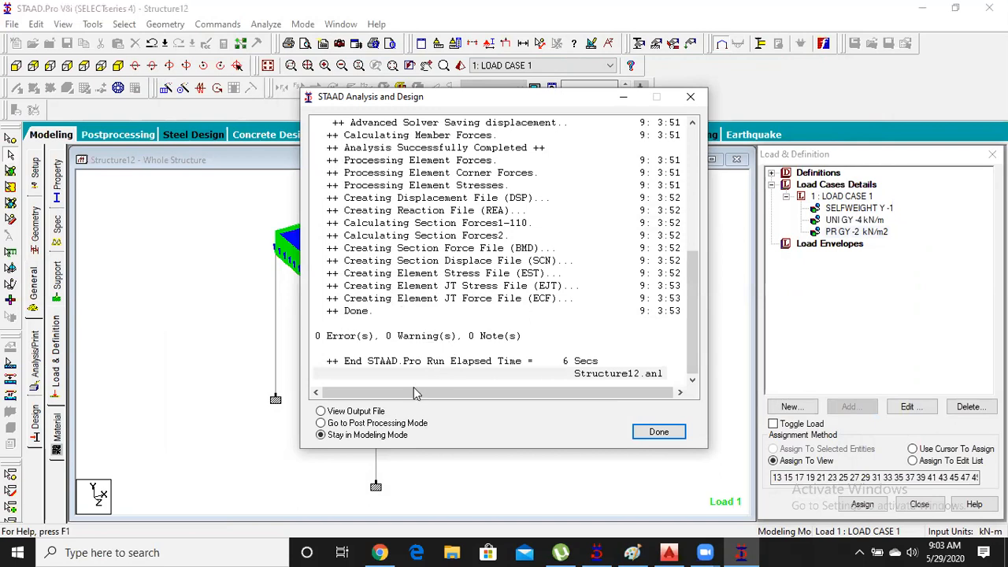
pyautogui.click(362, 411)
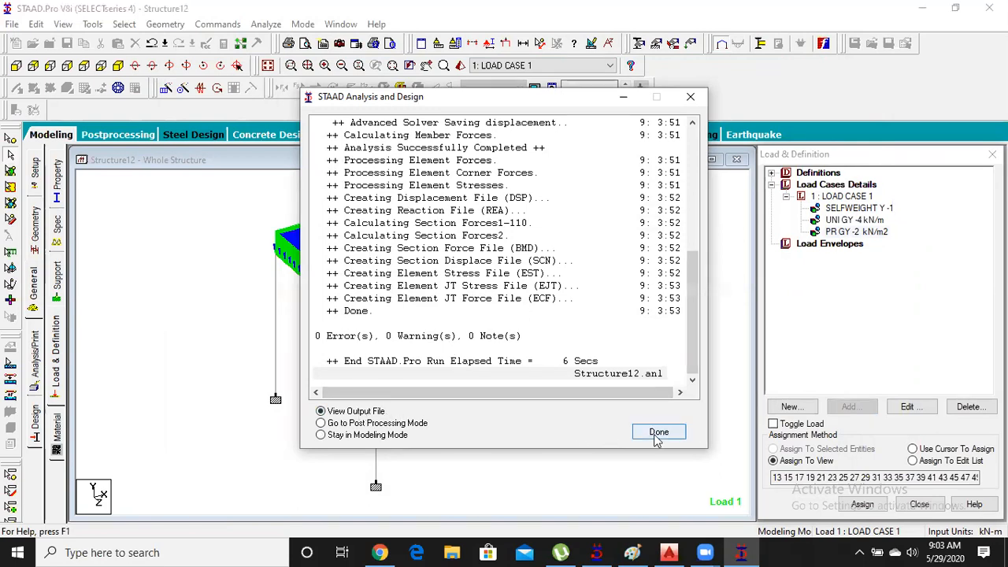
pyautogui.click(356, 435)
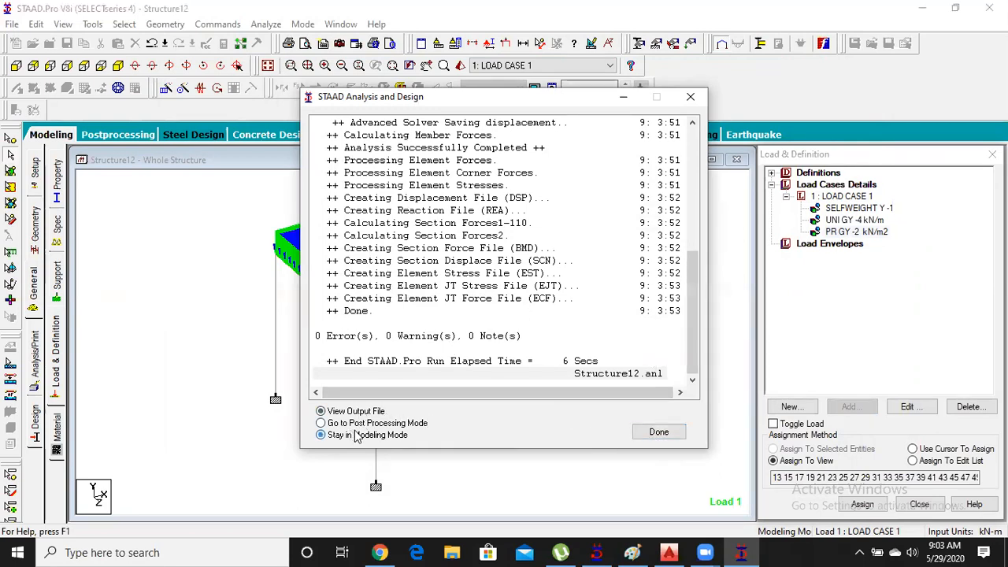
pyautogui.click(658, 431)
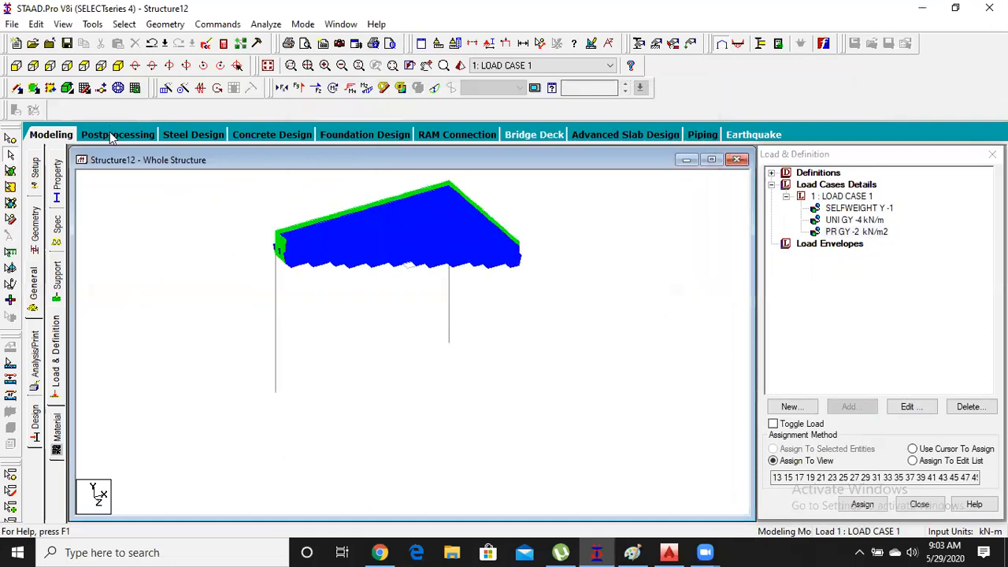
# Open the postprocessing results for load case 1 and display the Max Absolute plate stress contour on the slab
pyautogui.click(114, 136)
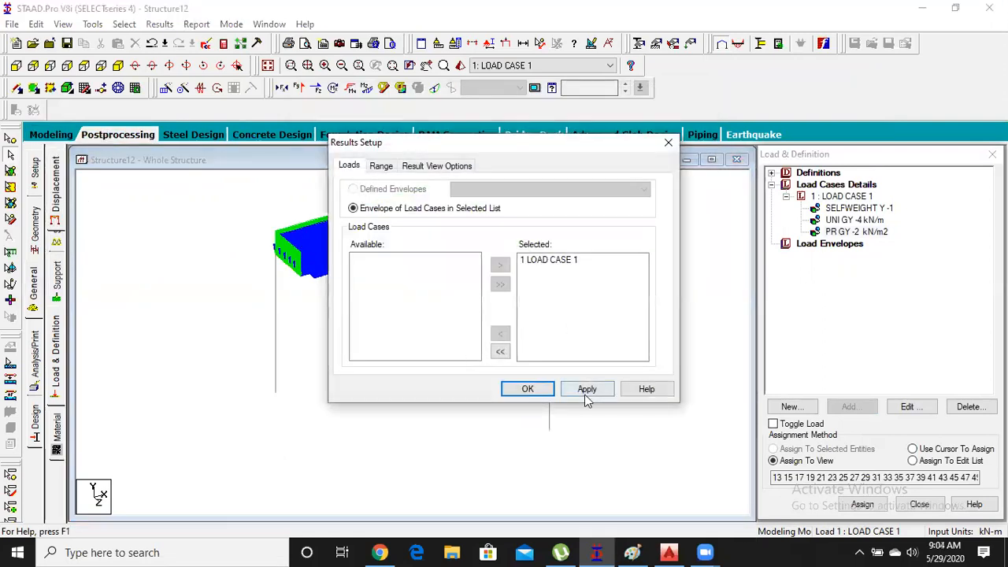
pyautogui.click(527, 391)
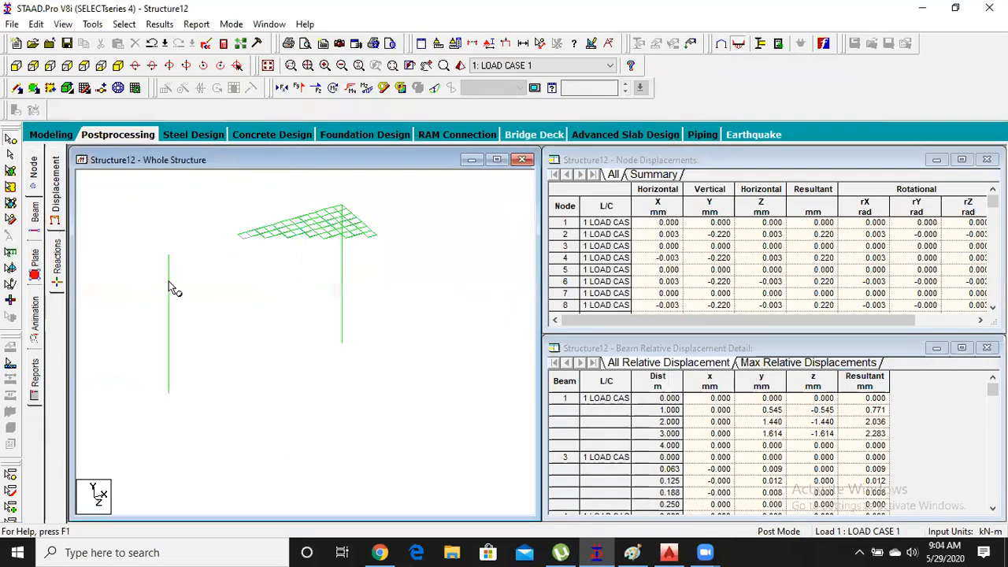
pyautogui.click(34, 260)
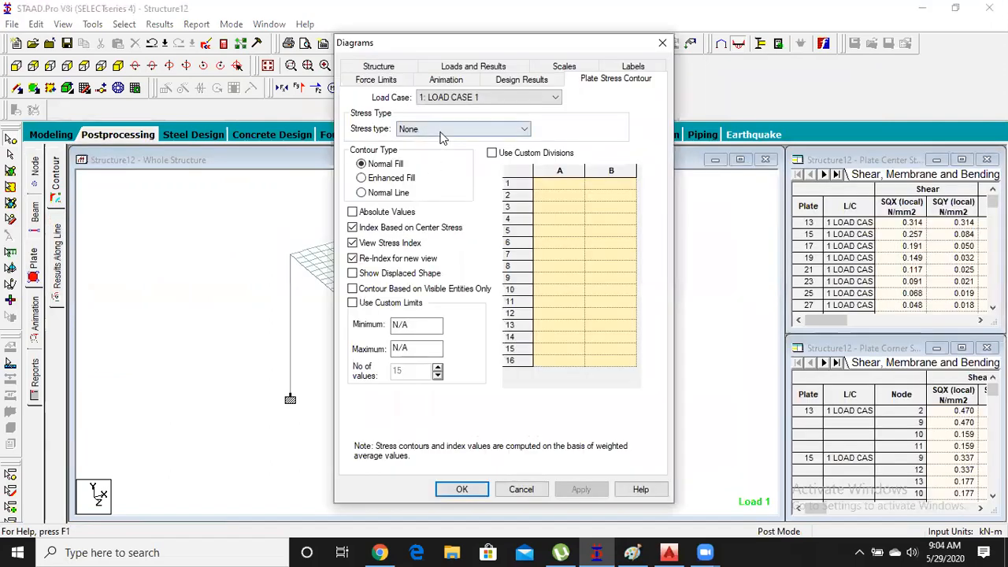
pyautogui.click(441, 134)
pyautogui.click(430, 146)
pyautogui.click(580, 489)
pyautogui.click(471, 490)
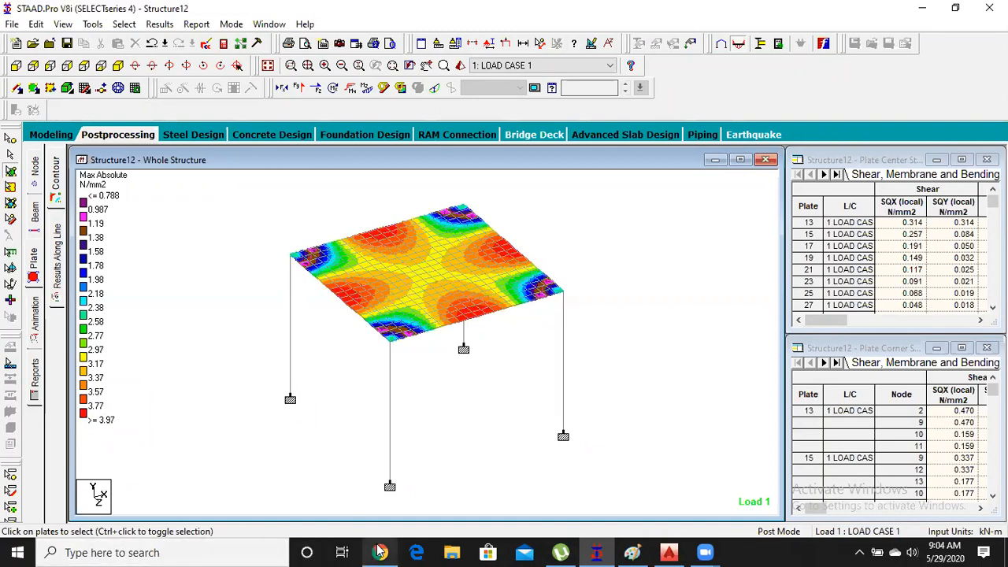
pyautogui.moveTo(379, 552)
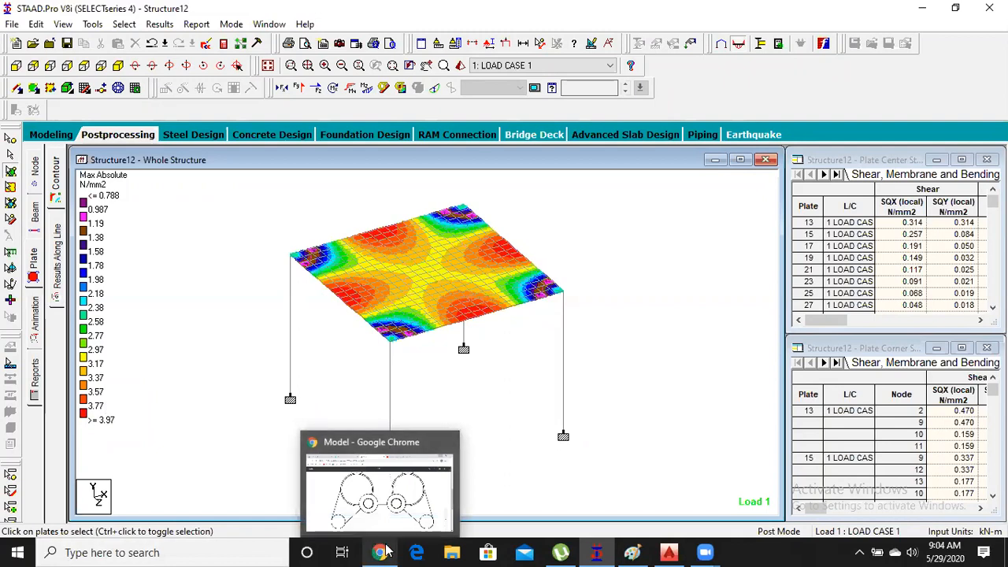
pyautogui.click(369, 526)
pyautogui.click(235, 30)
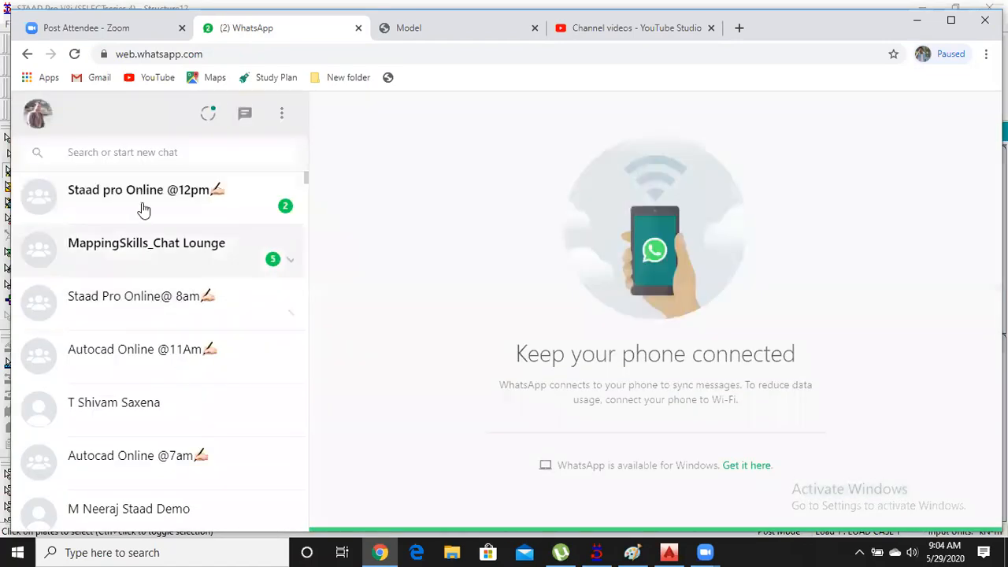
pyautogui.click(144, 207)
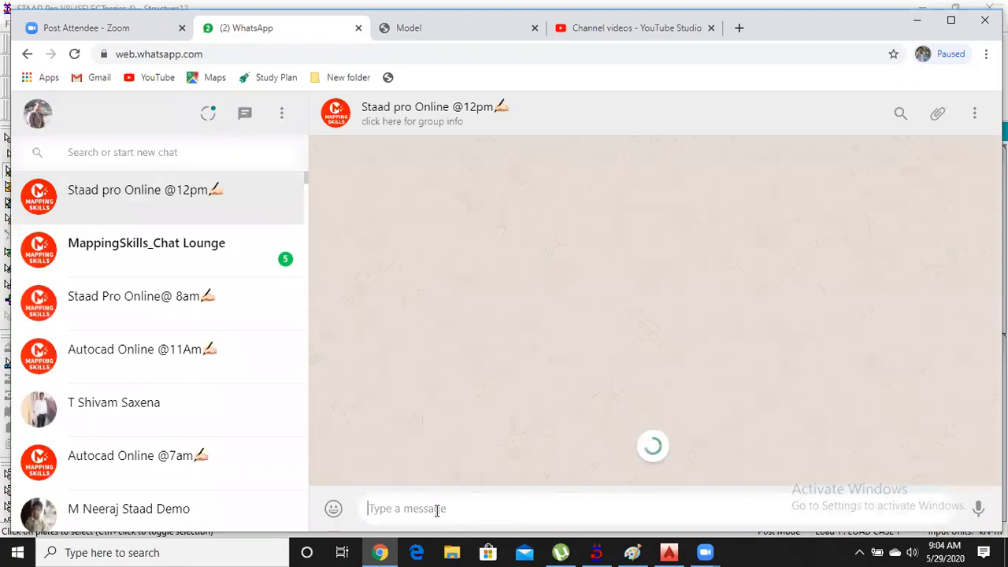
pyautogui.write('5')
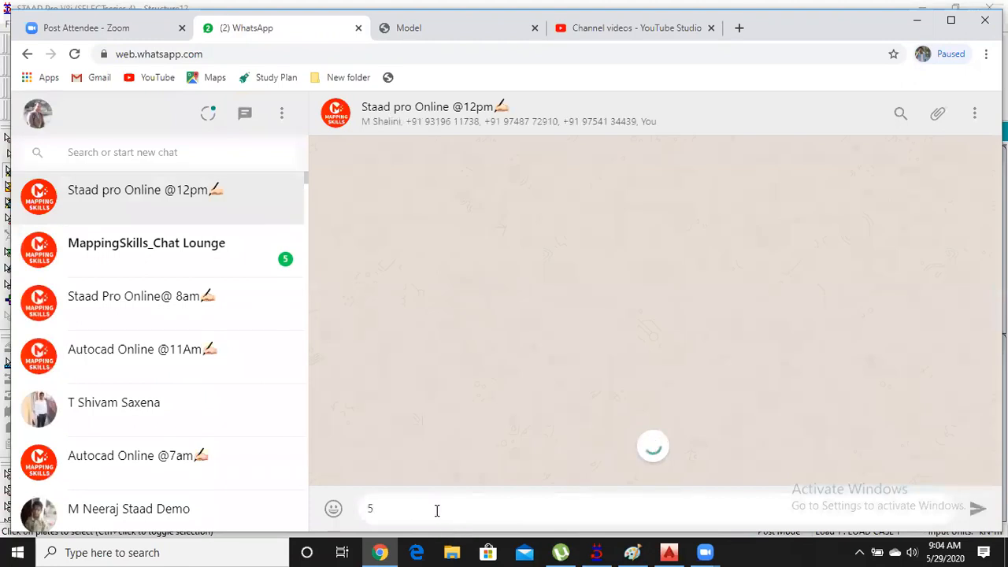
pyautogui.write(' min')
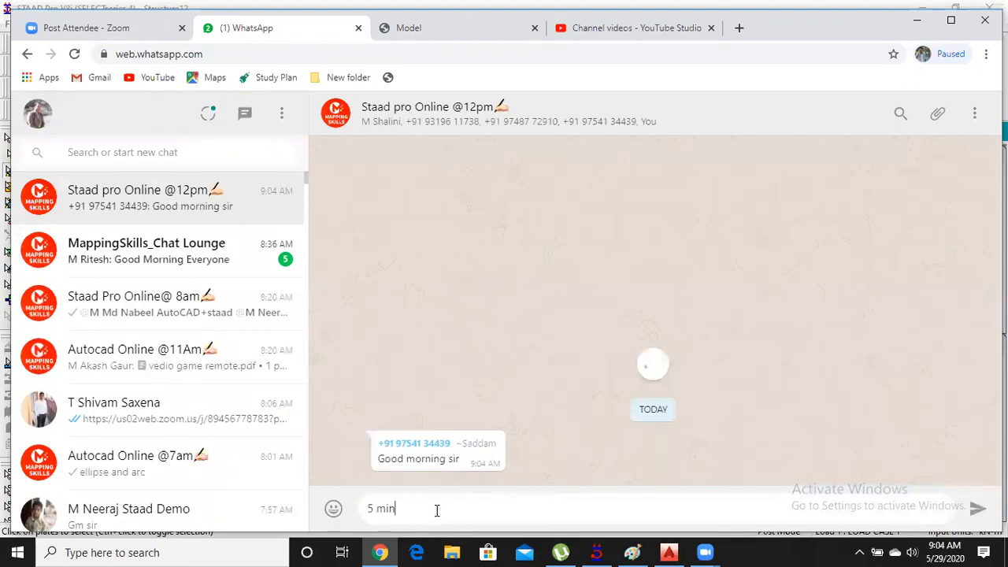
pyautogui.write(' more')
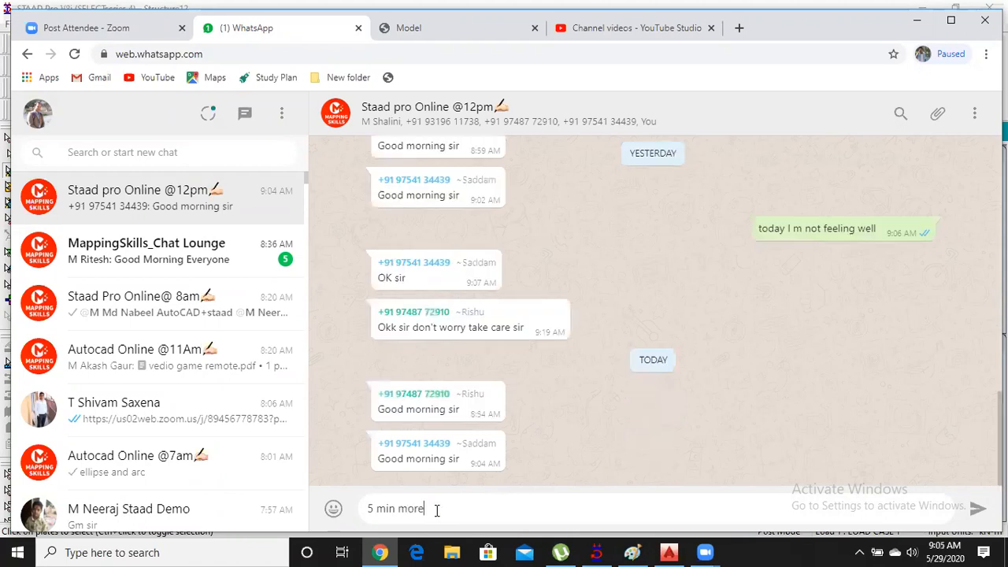
pyautogui.press('Return')
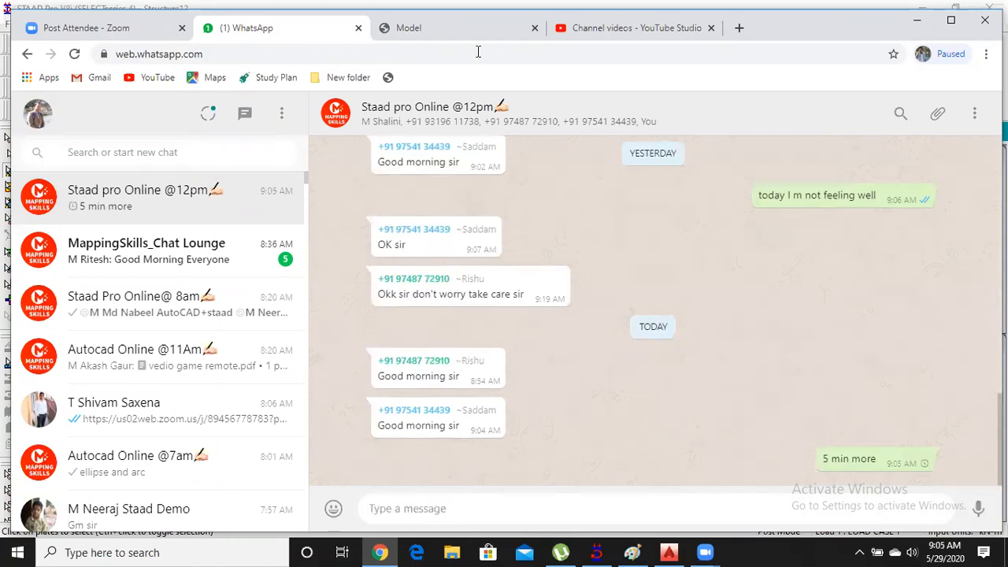
pyautogui.click(917, 21)
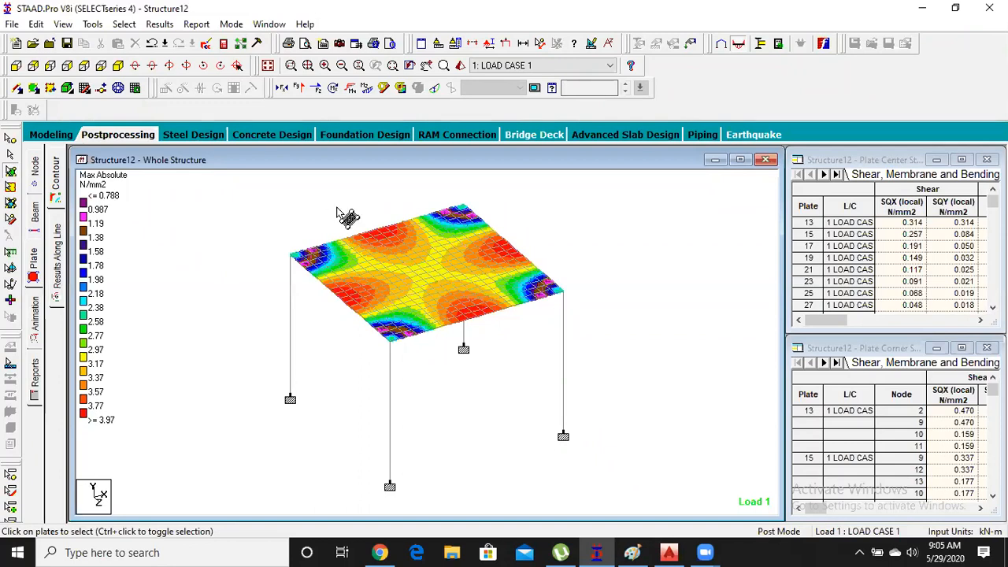
# Return to modeling mode and set the concrete design code to IS456
pyautogui.click(45, 138)
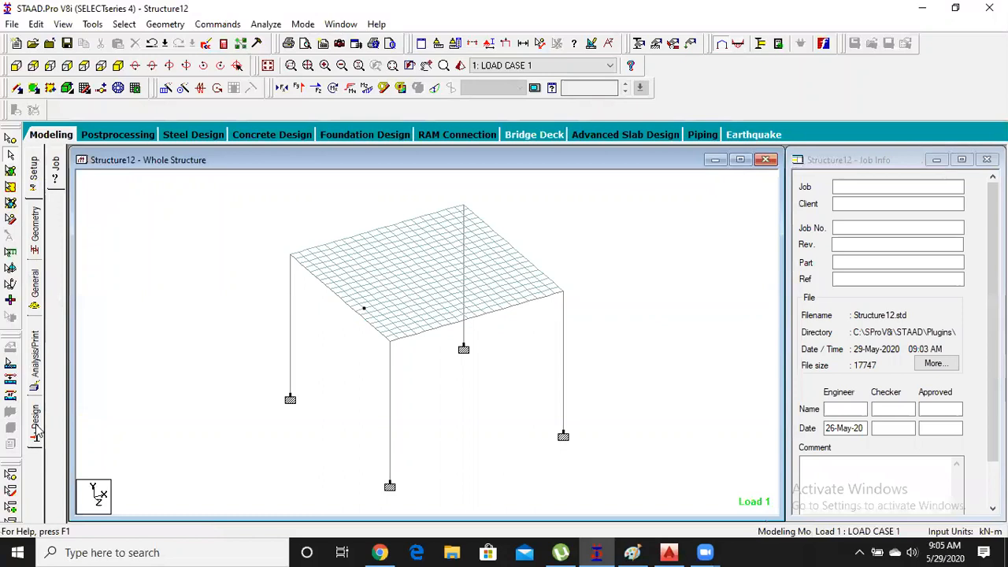
pyautogui.click(36, 429)
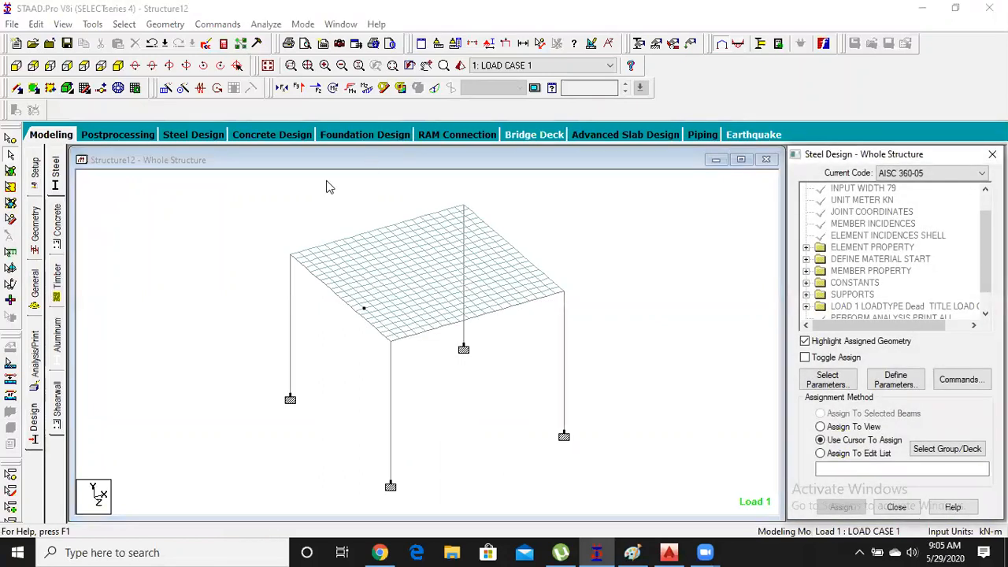
pyautogui.click(59, 223)
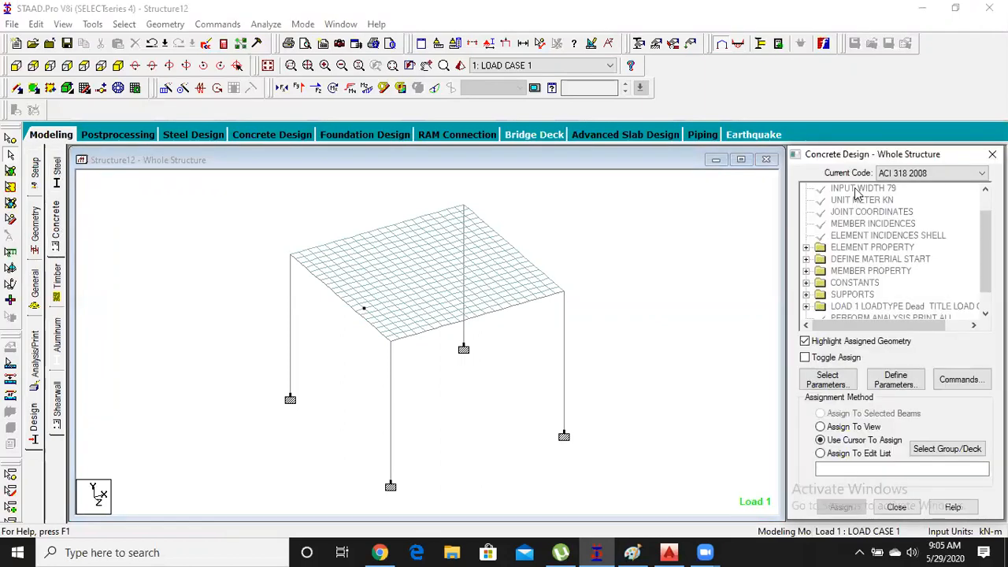
pyautogui.click(956, 173)
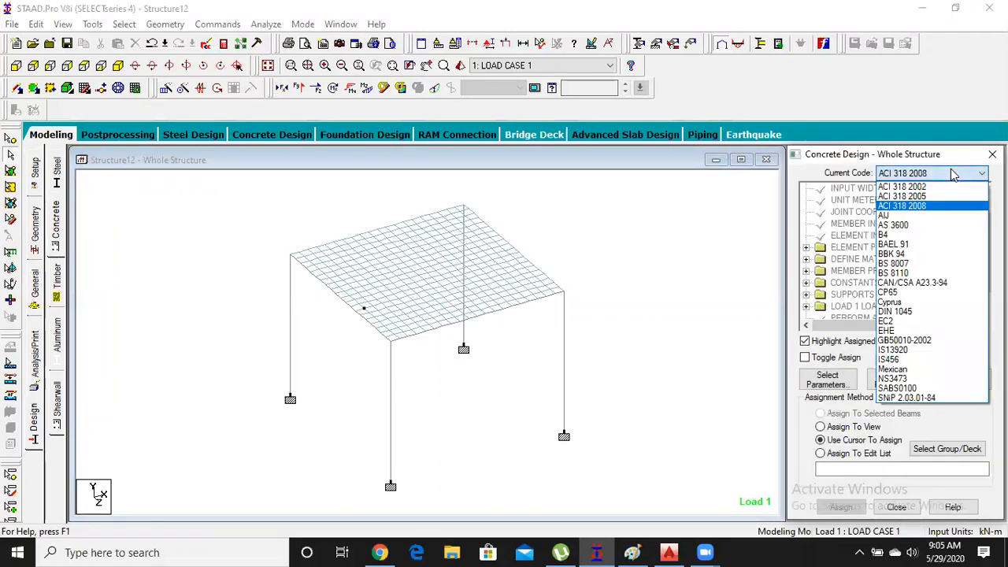
pyautogui.click(914, 359)
# Add the concrete design parameters CLEAR at 0.03 m and FC at 25000 kN/m2
pyautogui.click(896, 381)
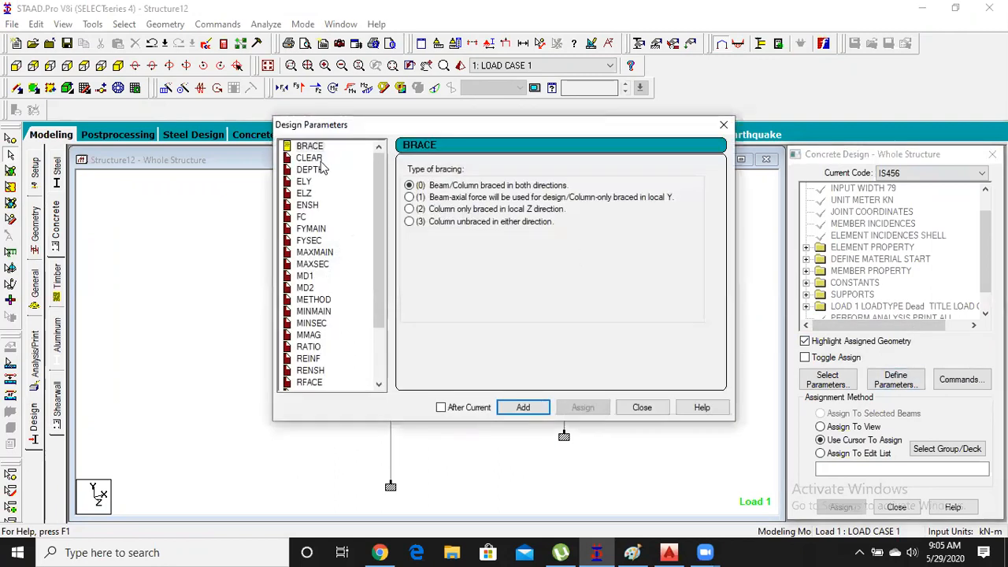
pyautogui.click(315, 158)
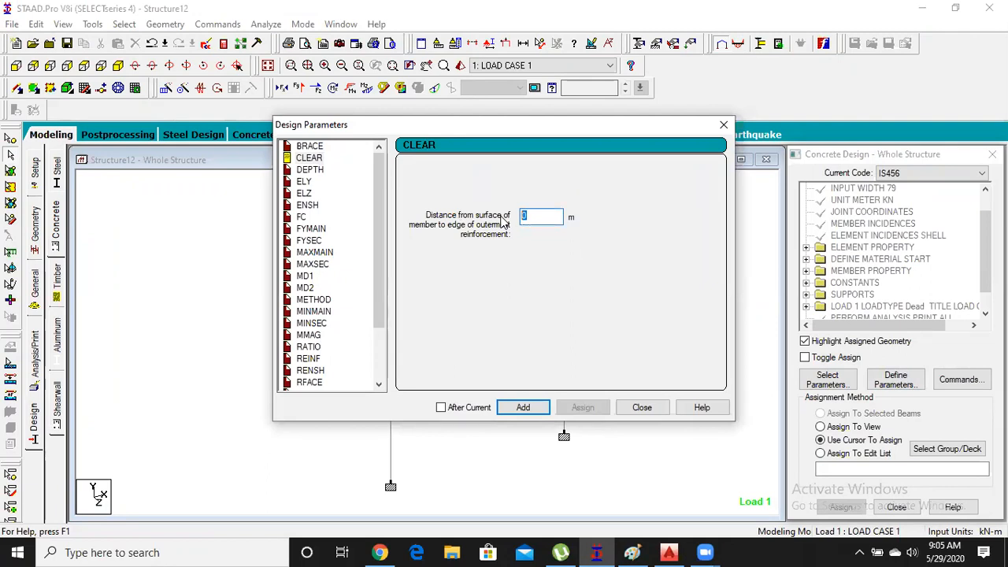
pyautogui.write('0.03')
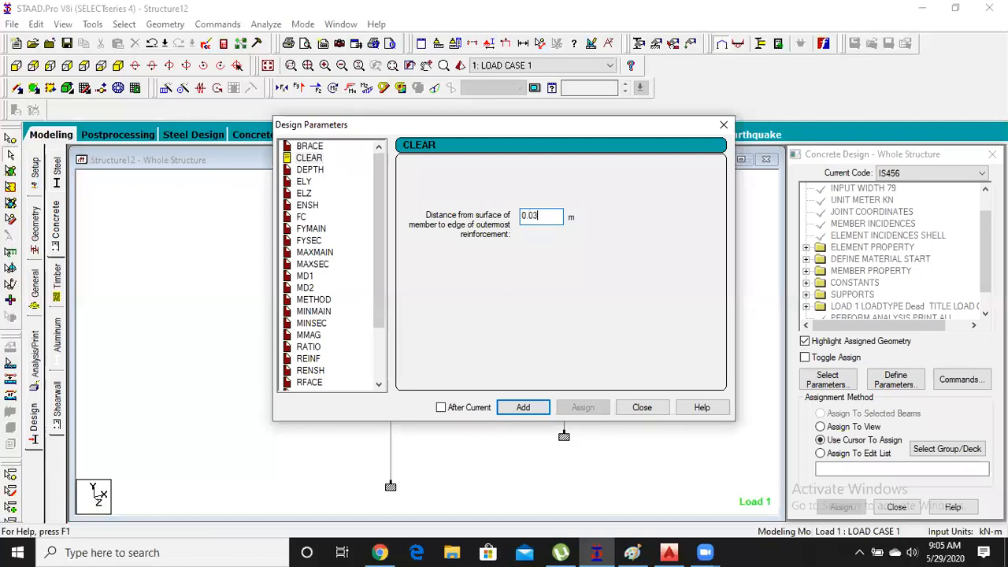
pyautogui.click(519, 411)
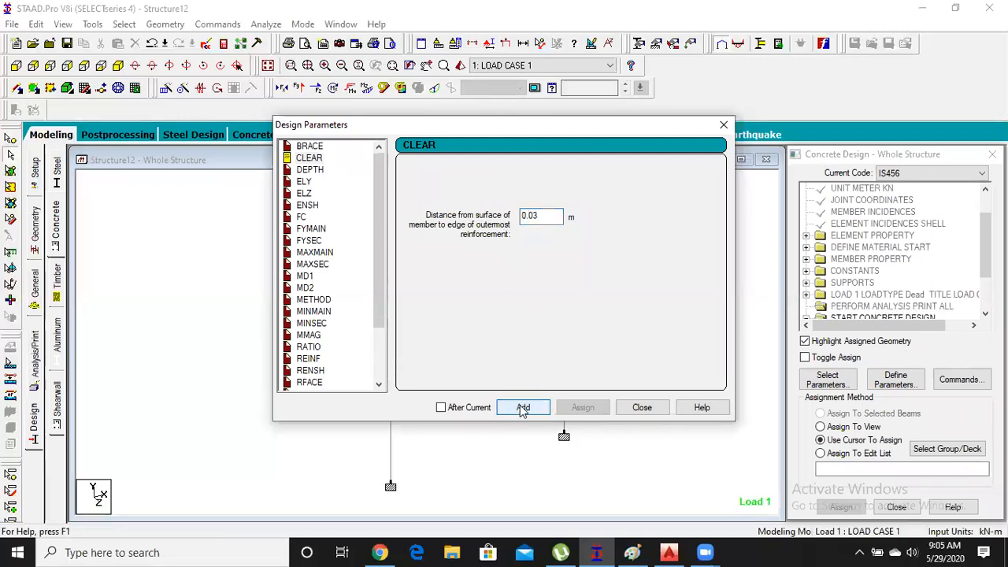
pyautogui.click(306, 217)
pyautogui.moveTo(556, 215); pyautogui.dragTo(518, 215)
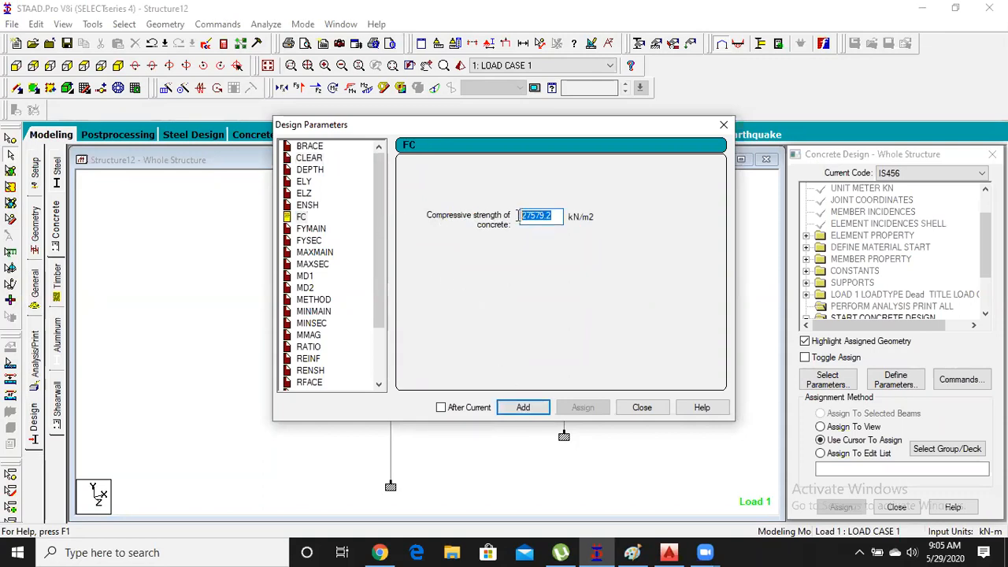
pyautogui.write('25000')
pyautogui.click(526, 408)
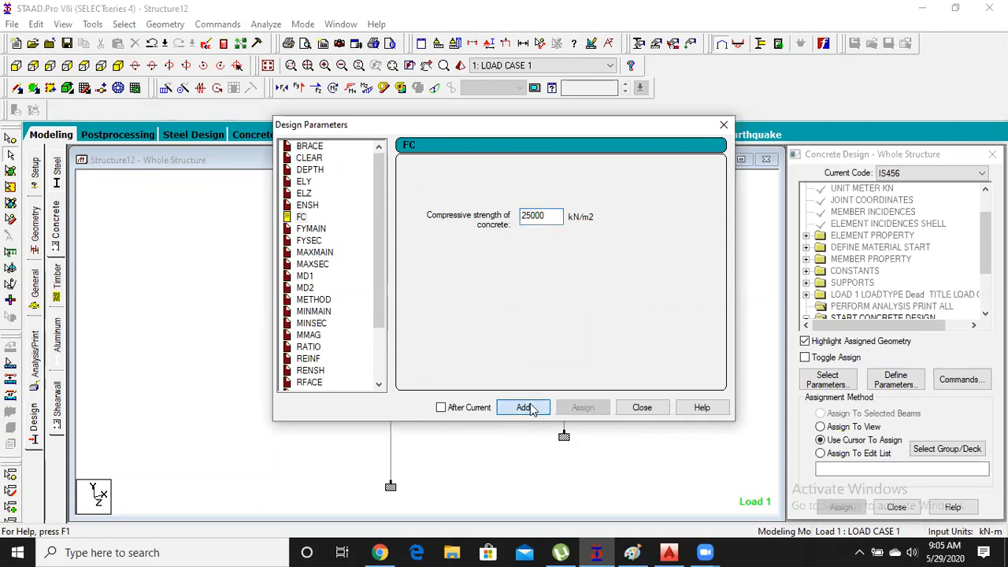
# Add the reinforcement yield strengths FYMAIN and FYSEC, both at 415000 kN/m2
pyautogui.click(312, 229)
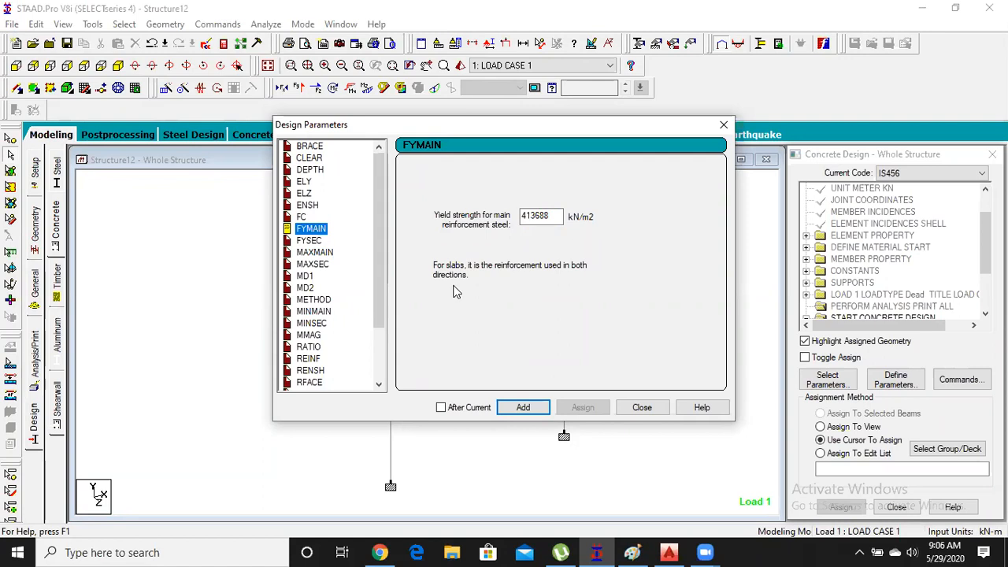
pyautogui.doubleClick(551, 215)
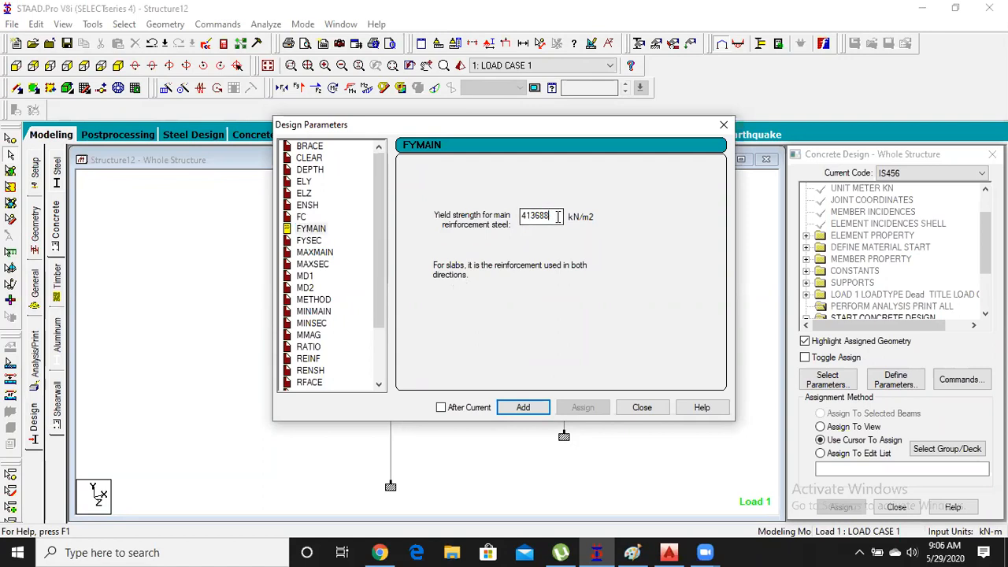
pyautogui.write('415000')
pyautogui.click(523, 408)
pyautogui.click(309, 241)
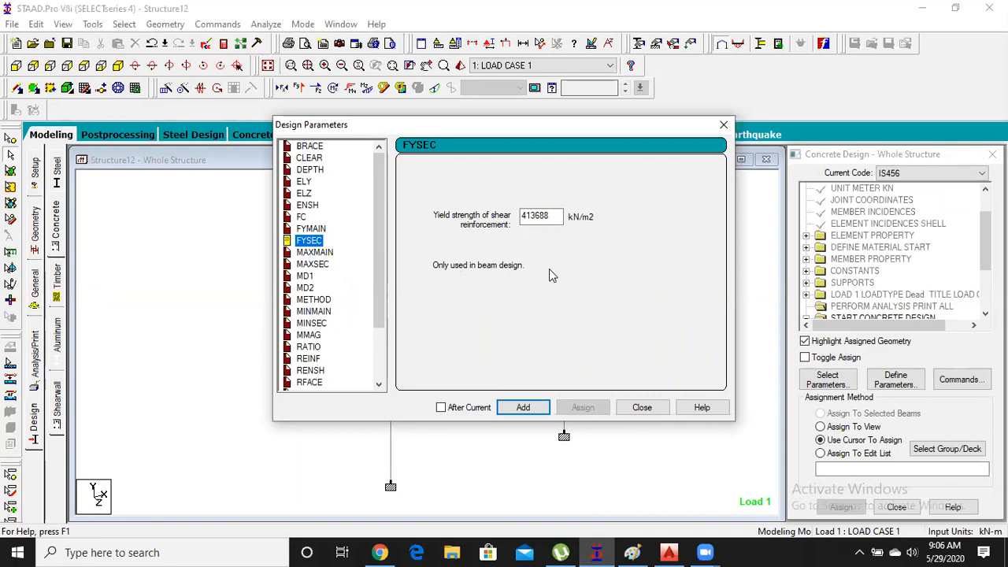
pyautogui.doubleClick(553, 216)
pyautogui.write('4')
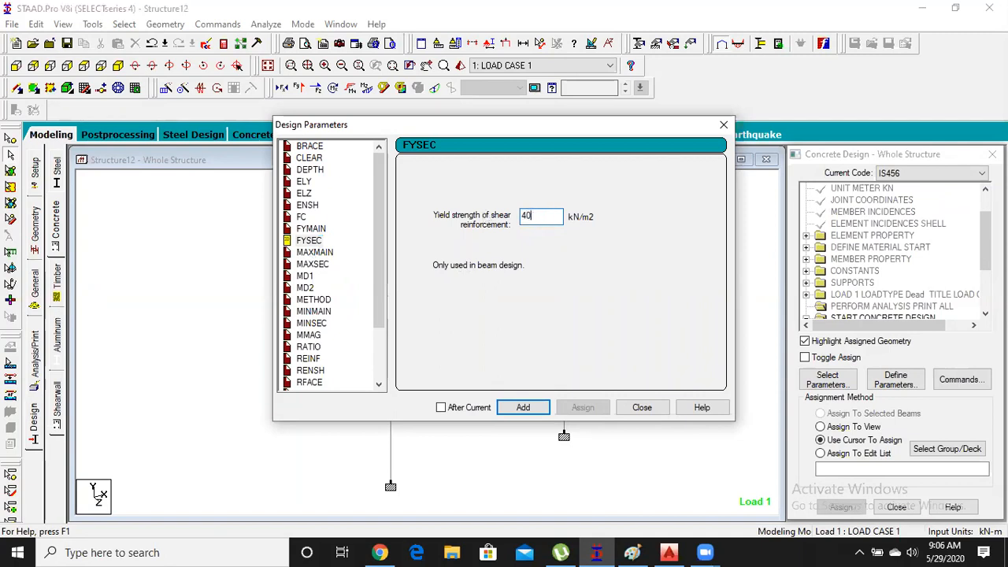
pyautogui.write('15000')
pyautogui.click(526, 407)
# Add the maximum bar sizes MAXMAIN 12 mm and MAXSEC 10 mm to the design parameters
pyautogui.click(320, 253)
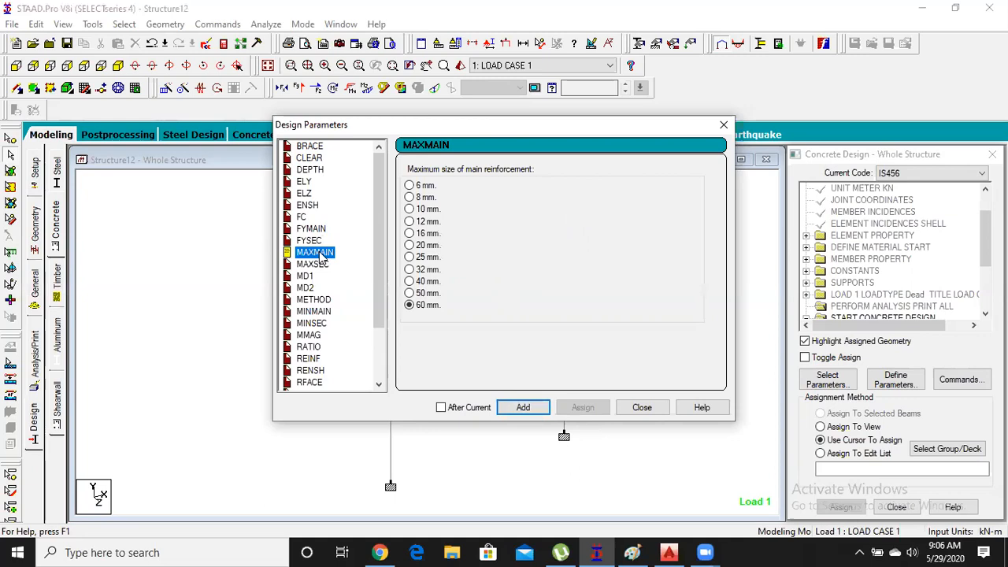
pyautogui.click(423, 235)
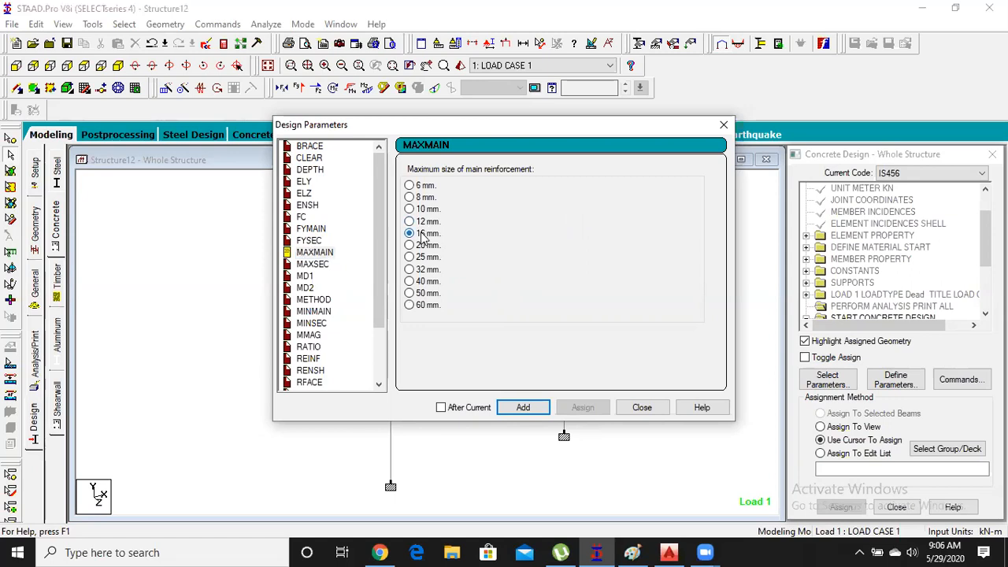
pyautogui.click(420, 222)
pyautogui.click(316, 257)
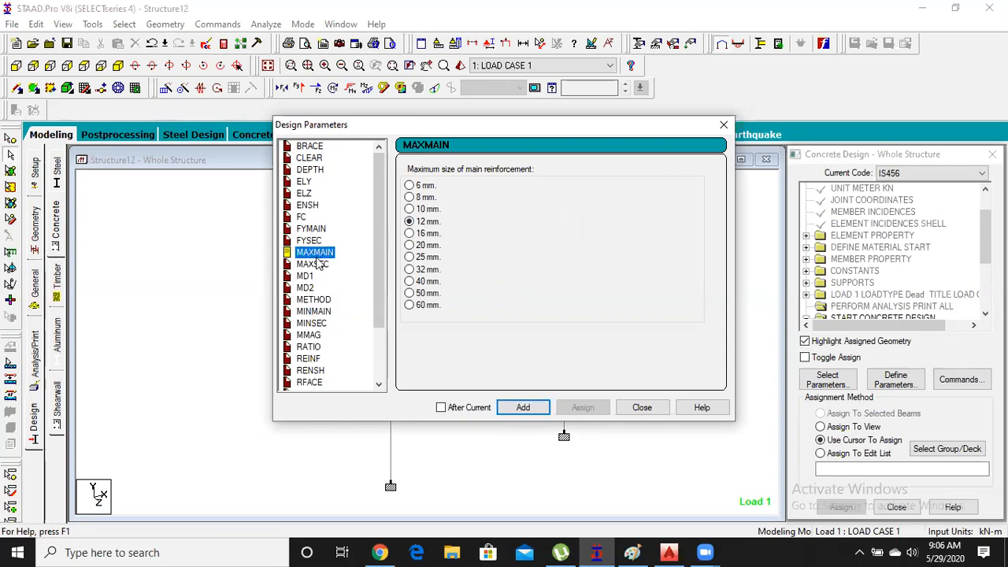
pyautogui.click(423, 211)
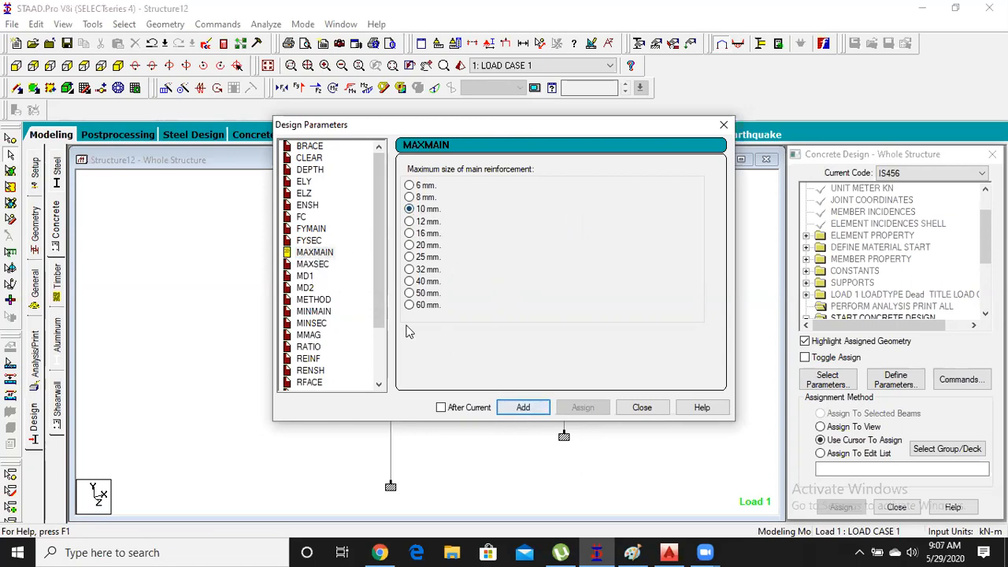
pyautogui.click(323, 265)
pyautogui.click(421, 211)
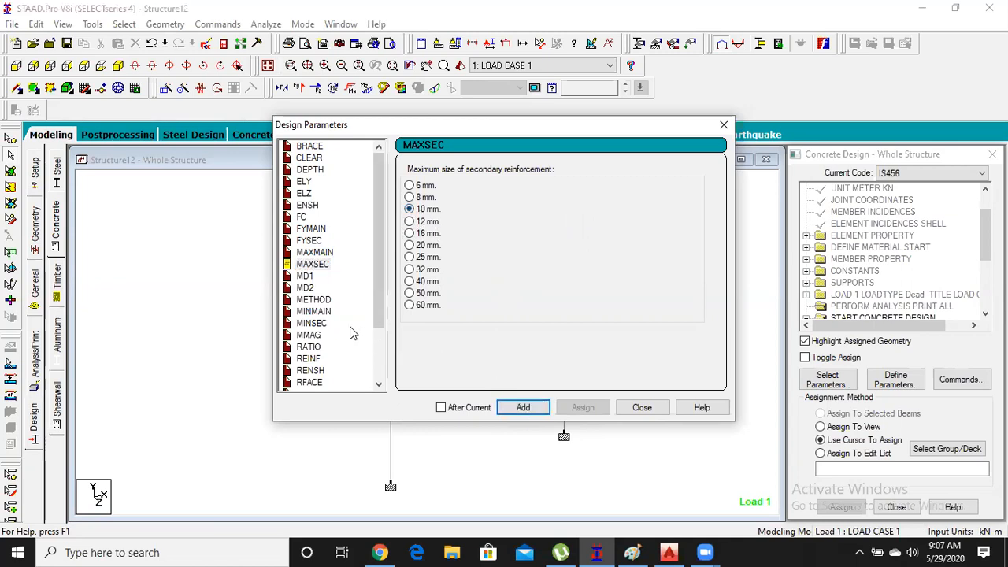
# Add the minimum bar sizes MINMAIN 10 mm and MINSEC 8 mm, and finish defining the design parameters
pyautogui.click(319, 313)
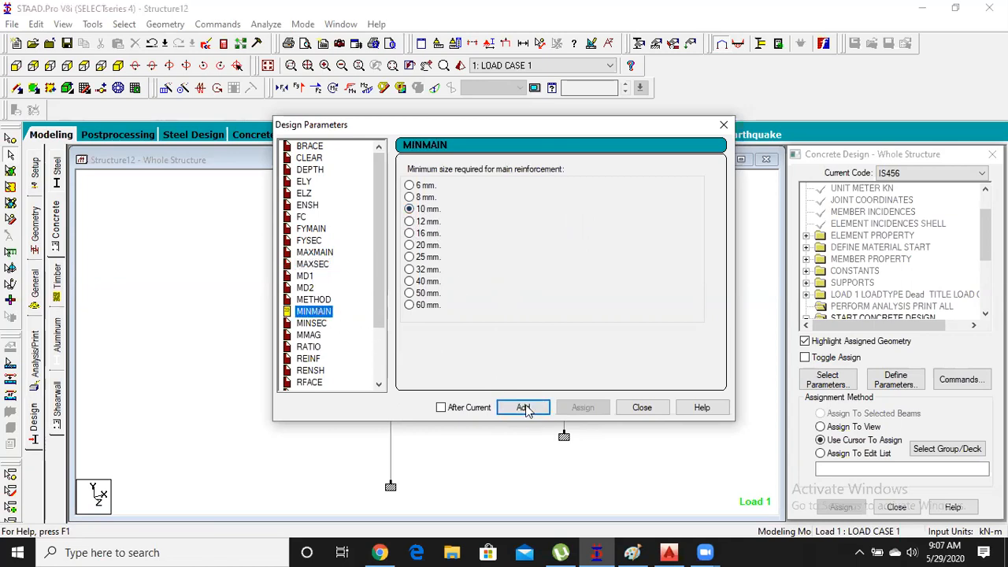
pyautogui.click(525, 407)
pyautogui.click(319, 323)
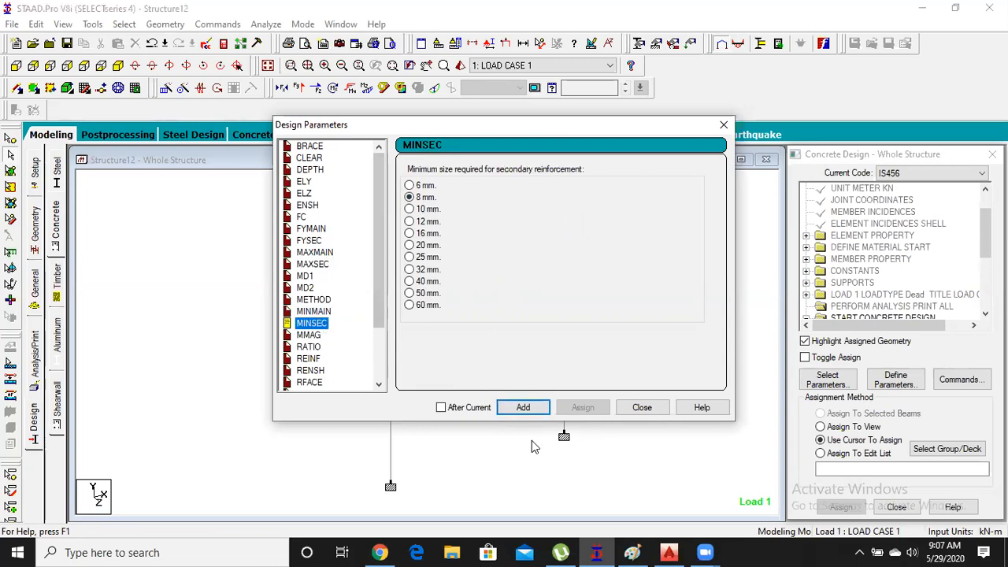
pyautogui.click(523, 408)
pyautogui.click(642, 407)
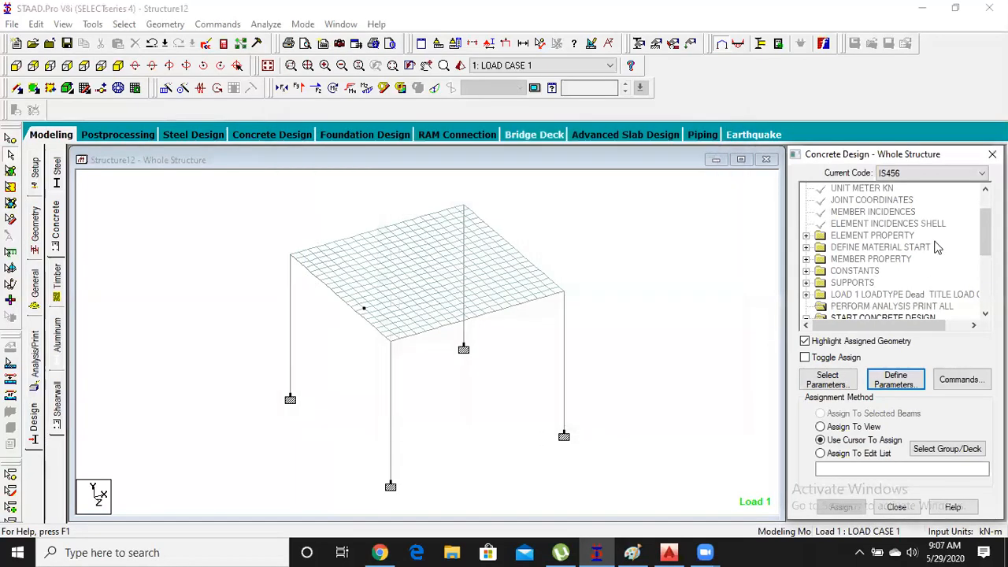
pyautogui.scroll(-2, 882, 236)
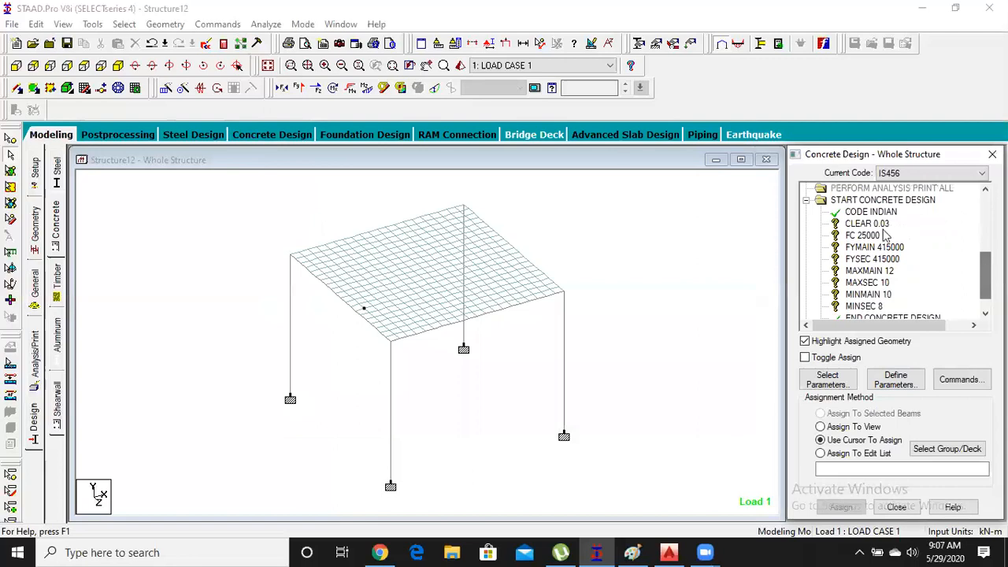
# Assign the CLEAR 0.03 and FC 25000 design parameters to the whole structure using Assign To View
pyautogui.click(874, 226)
pyautogui.click(838, 429)
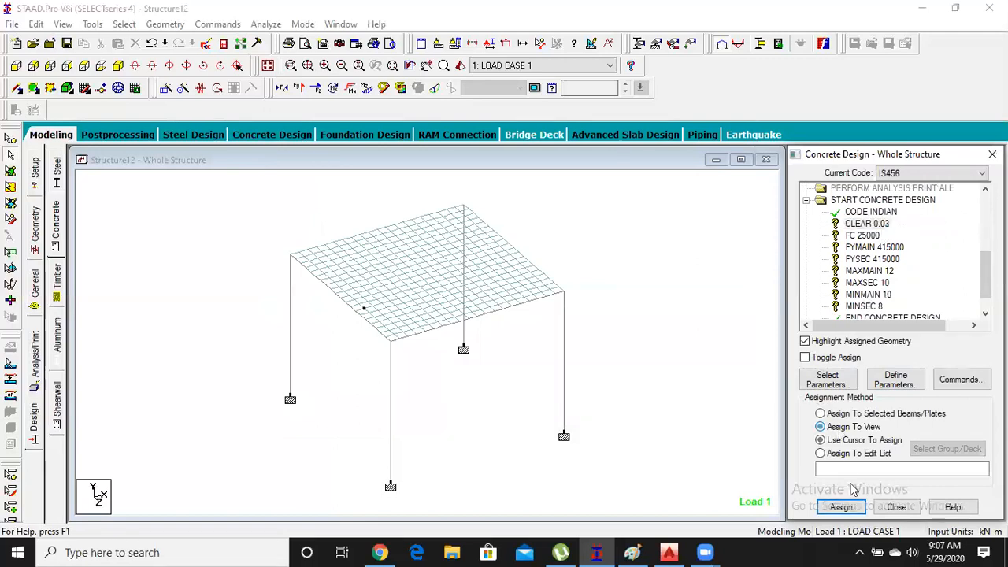
pyautogui.click(839, 507)
pyautogui.click(886, 377)
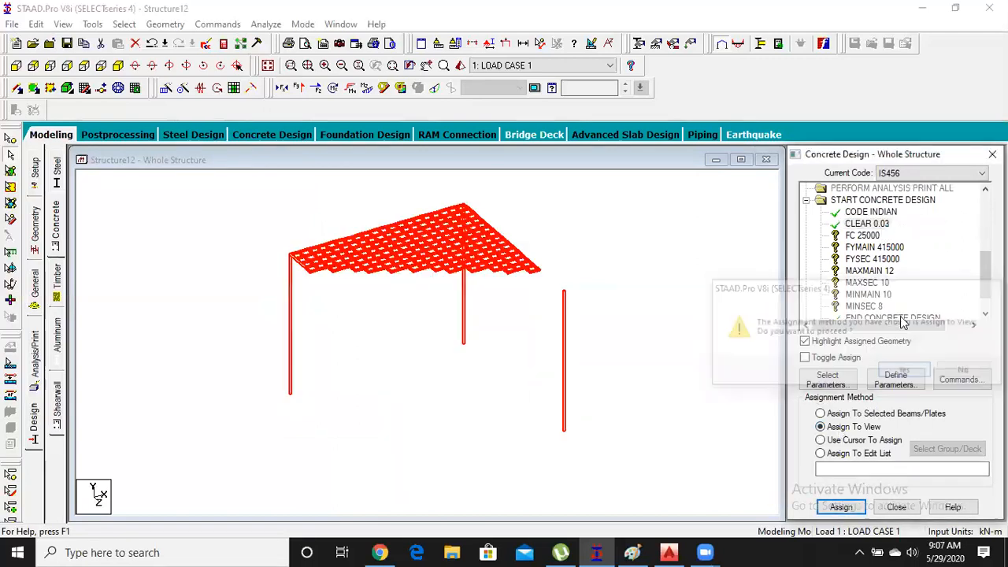
pyautogui.click(851, 247)
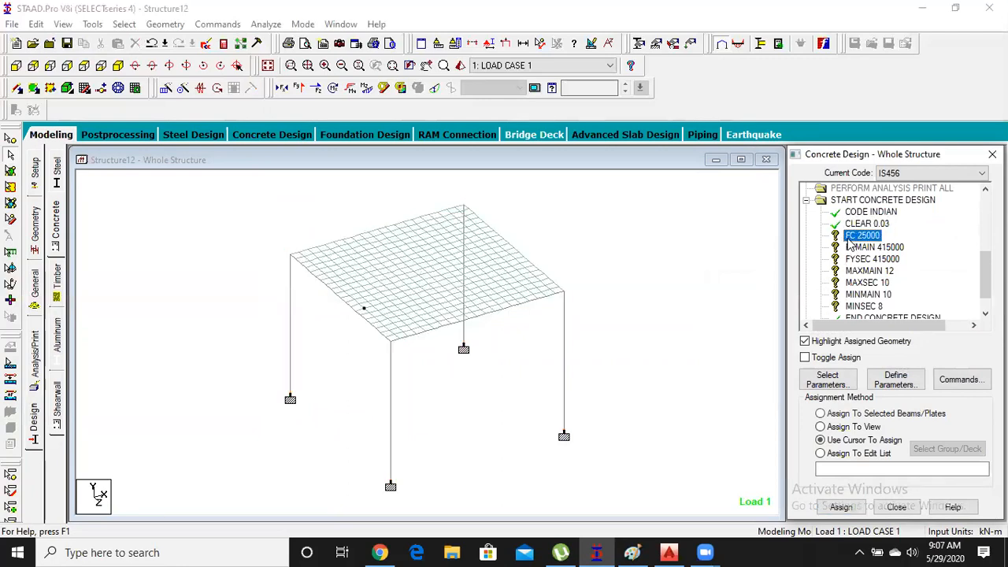
pyautogui.click(830, 426)
pyautogui.click(839, 506)
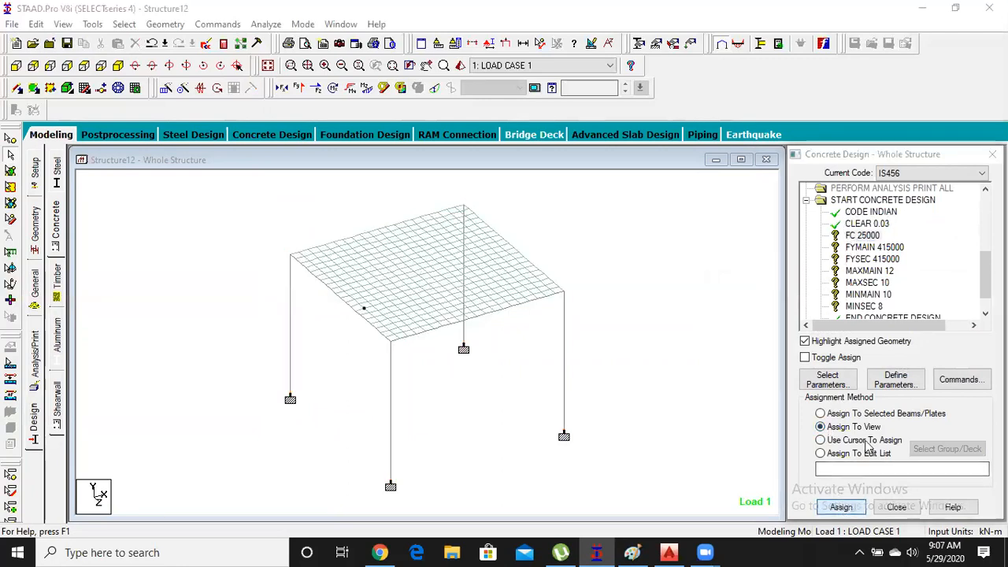
pyautogui.click(888, 374)
# Assign the FYMAIN 415000 and FYSEC 415000 yield strength parameters to all members and plates in the view
pyautogui.click(881, 249)
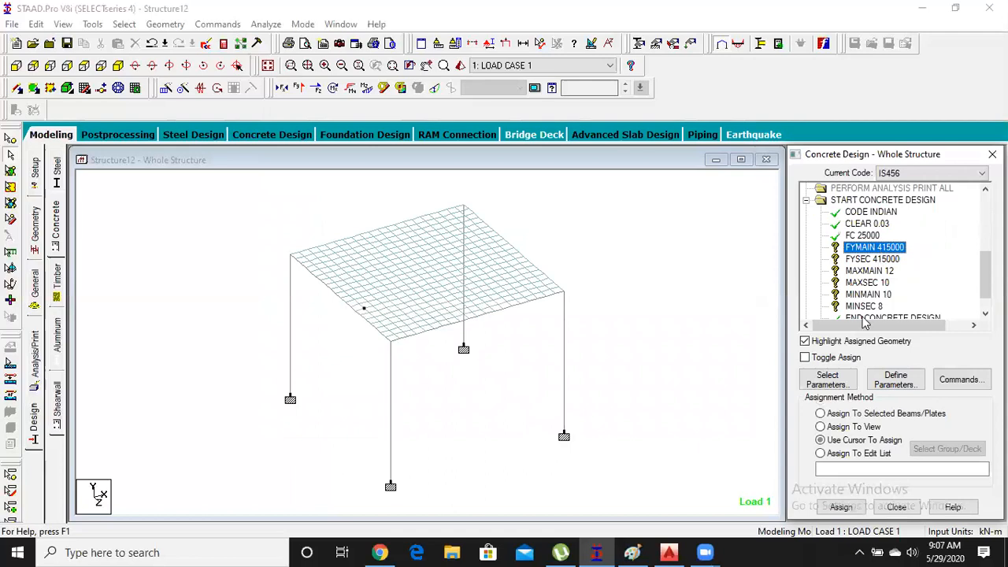
pyautogui.click(851, 426)
pyautogui.click(839, 506)
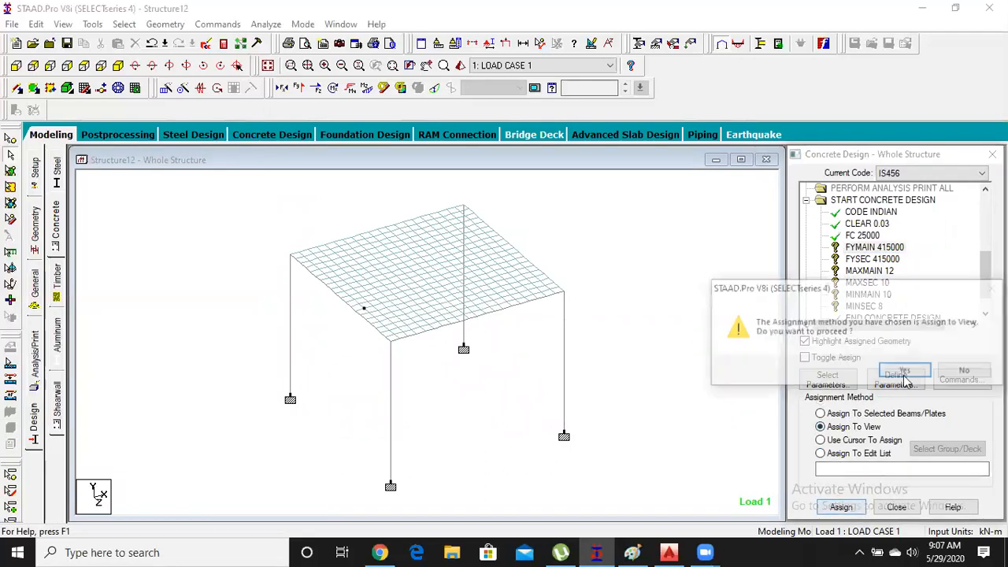
pyautogui.click(888, 375)
pyautogui.click(873, 259)
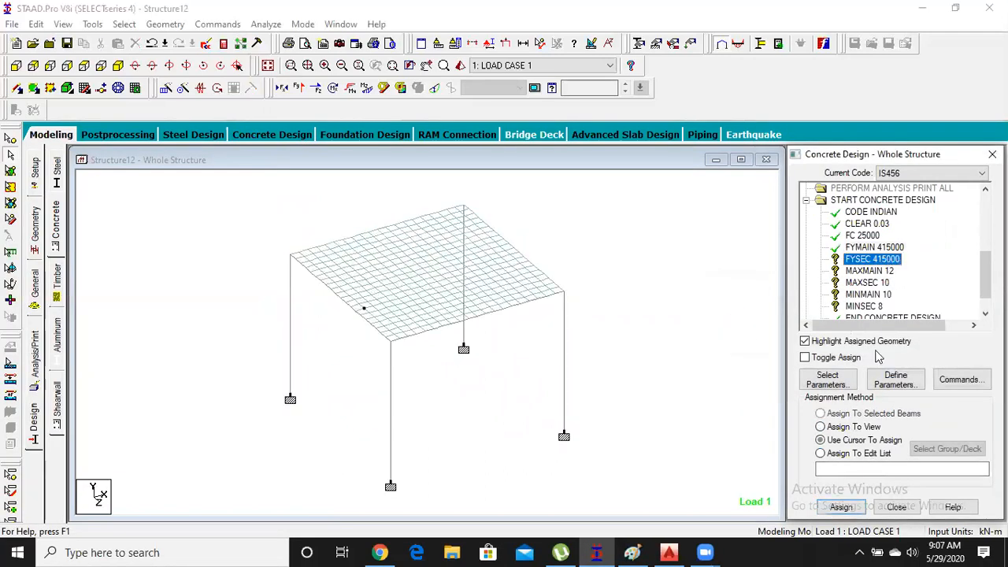
pyautogui.click(852, 426)
pyautogui.click(839, 506)
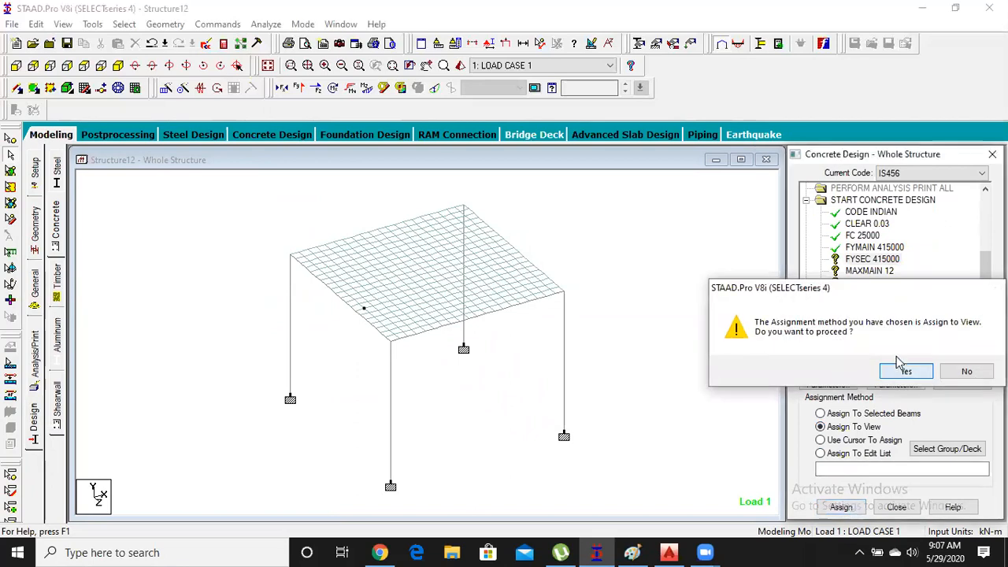
pyautogui.click(904, 371)
# Assign the maximum bar size parameters MAXMAIN 12 and MAXSEC 10 to the entire view
pyautogui.click(870, 270)
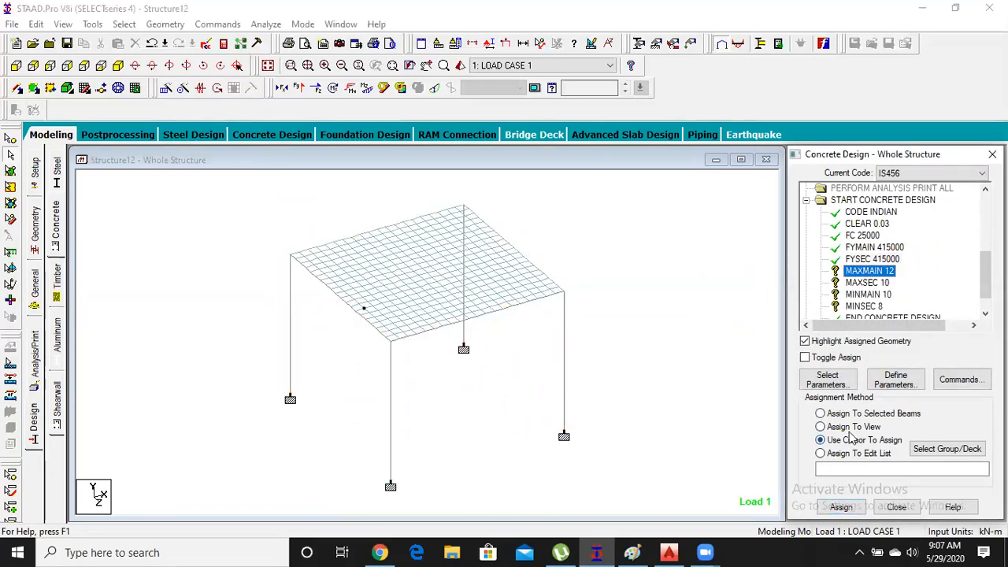
pyautogui.click(852, 427)
pyautogui.click(839, 507)
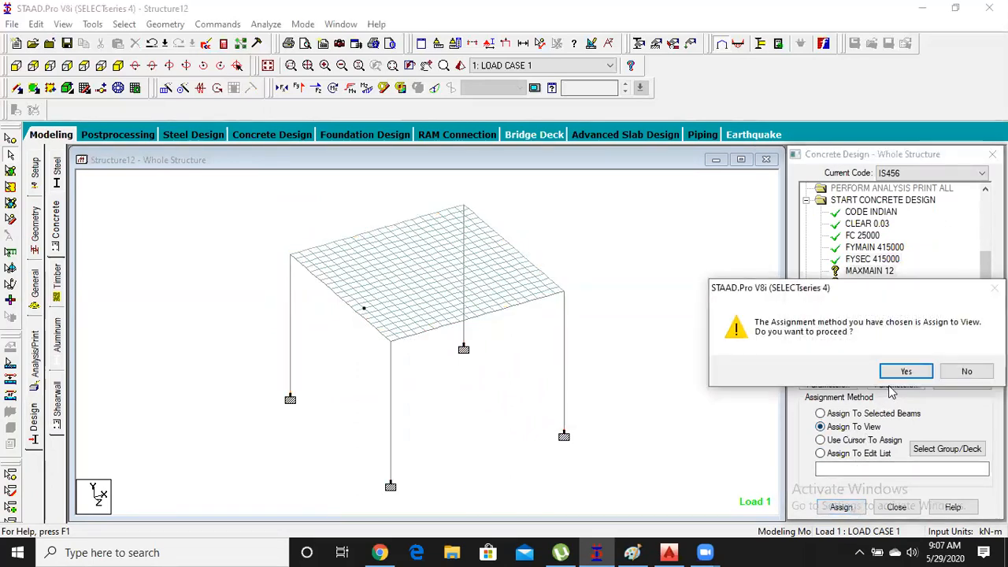
pyautogui.click(904, 371)
pyautogui.click(867, 282)
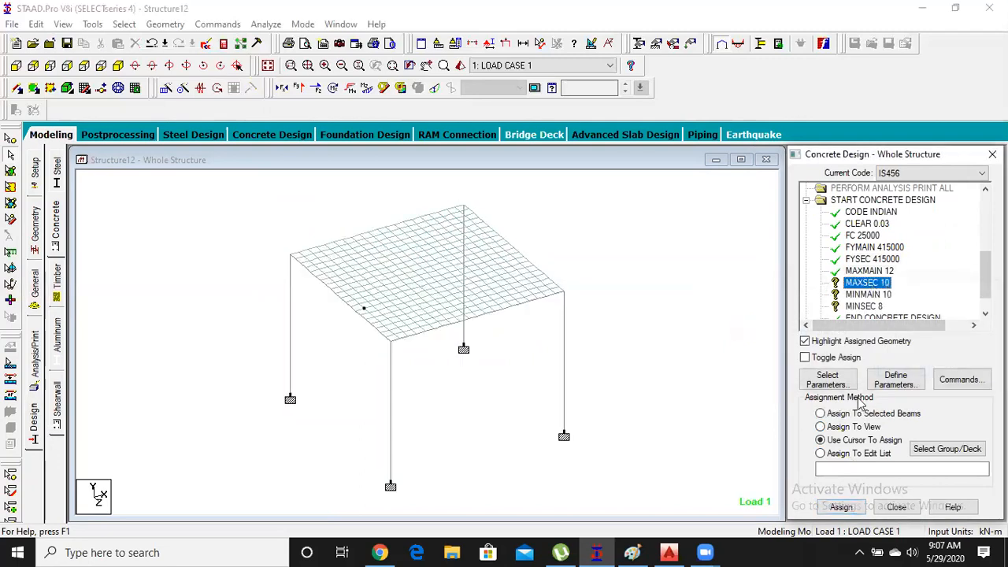
pyautogui.click(855, 427)
pyautogui.click(839, 506)
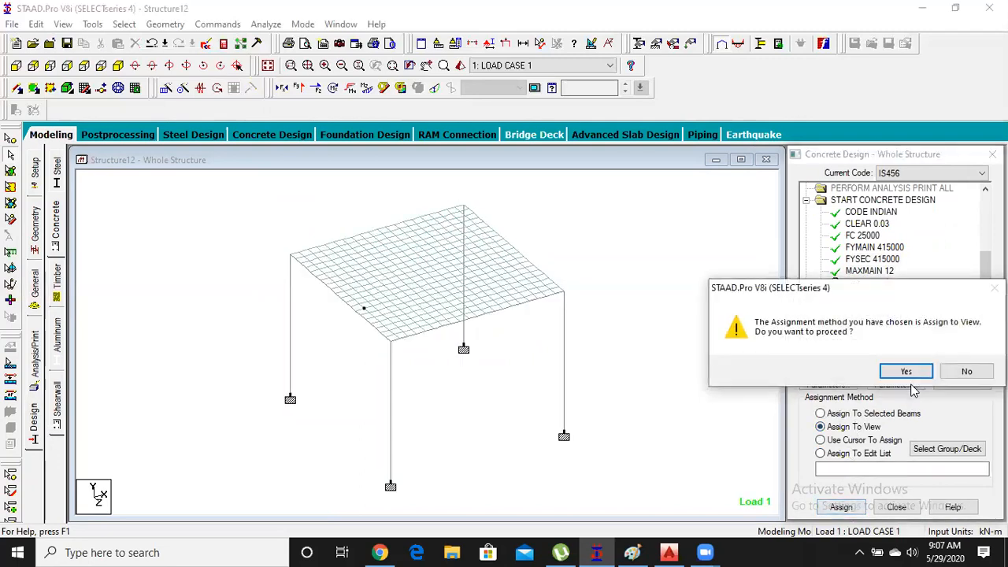
pyautogui.click(908, 372)
# Assign the minimum bar size parameters MINMAIN 10 and MINSEC 8 to the entire view
pyautogui.click(867, 293)
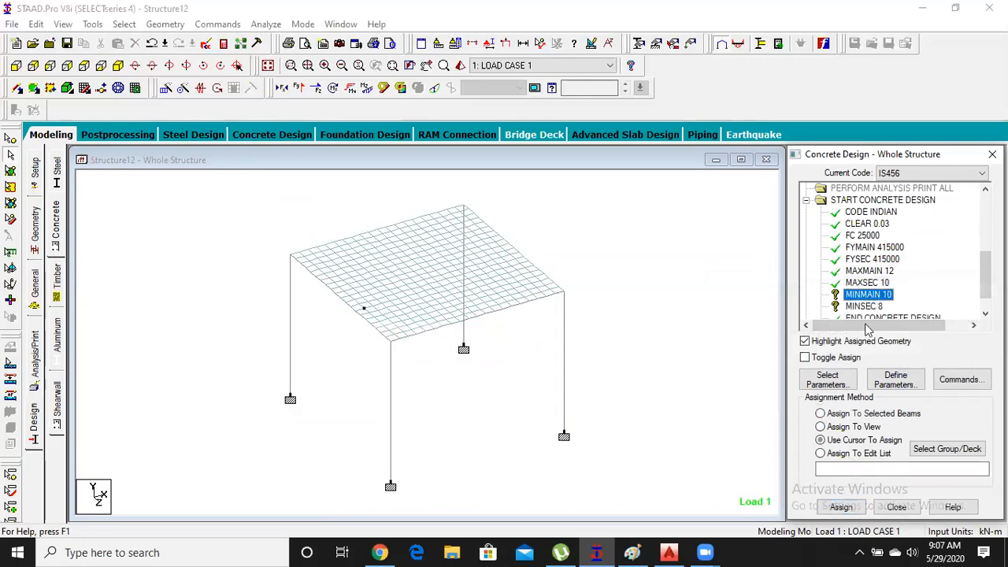
pyautogui.click(849, 427)
pyautogui.click(839, 507)
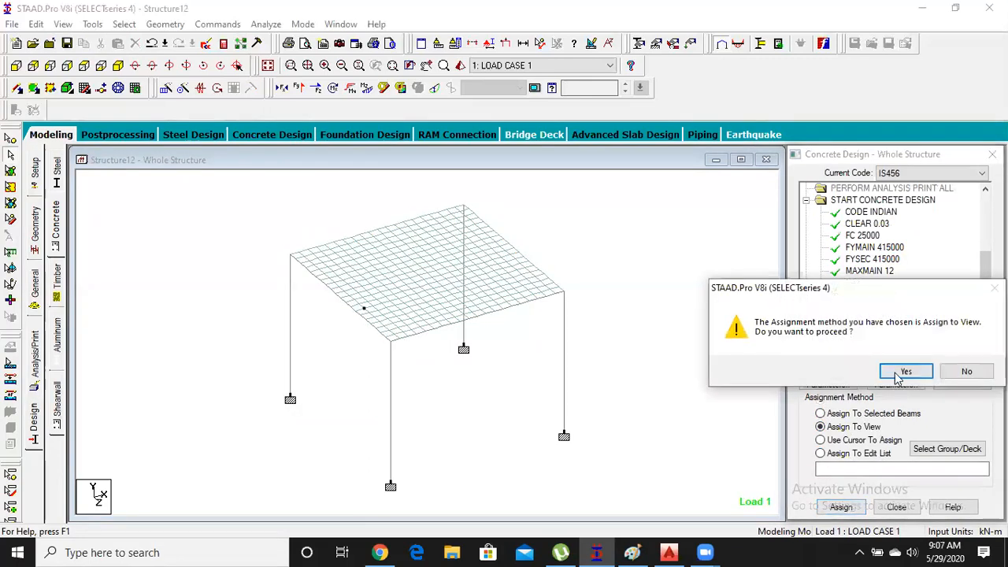
pyautogui.click(904, 371)
pyautogui.click(874, 307)
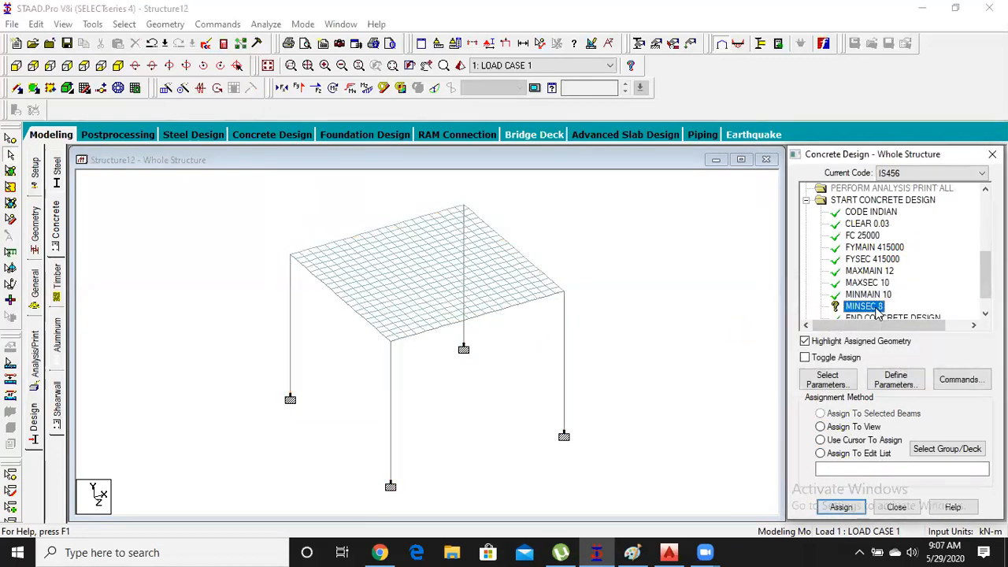
pyautogui.click(846, 427)
pyautogui.click(841, 506)
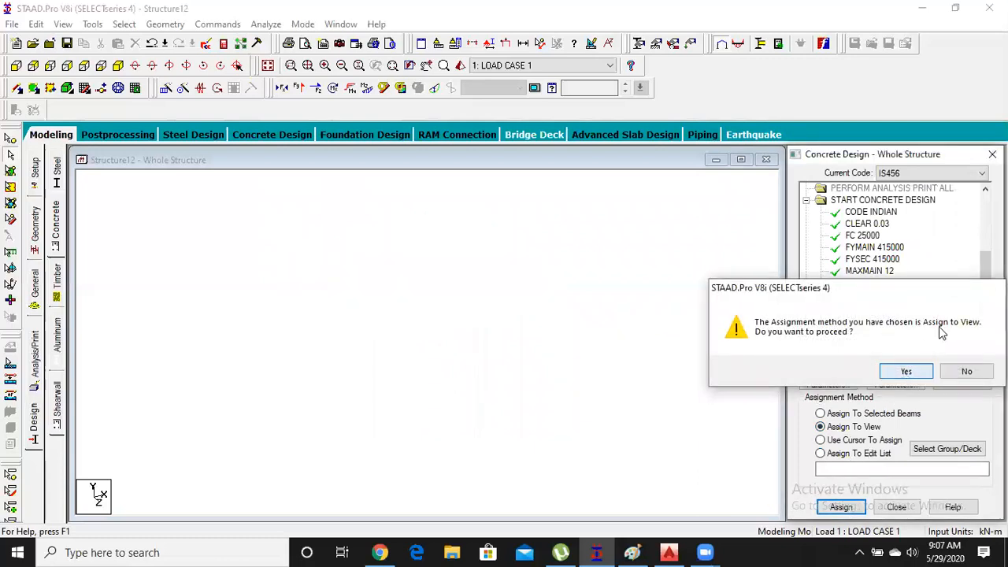
pyautogui.click(906, 371)
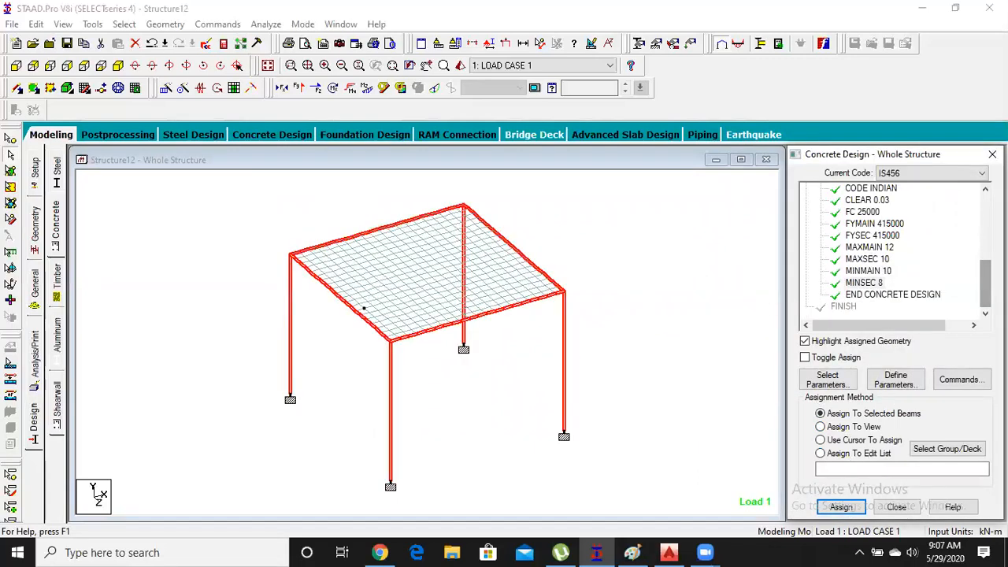
# Add the DESIGN BEAM and DESIGN COLUMN commands to the concrete design
pyautogui.click(962, 382)
pyautogui.moveTo(753, 204); pyautogui.dragTo(389, 193)
pyautogui.click(271, 218)
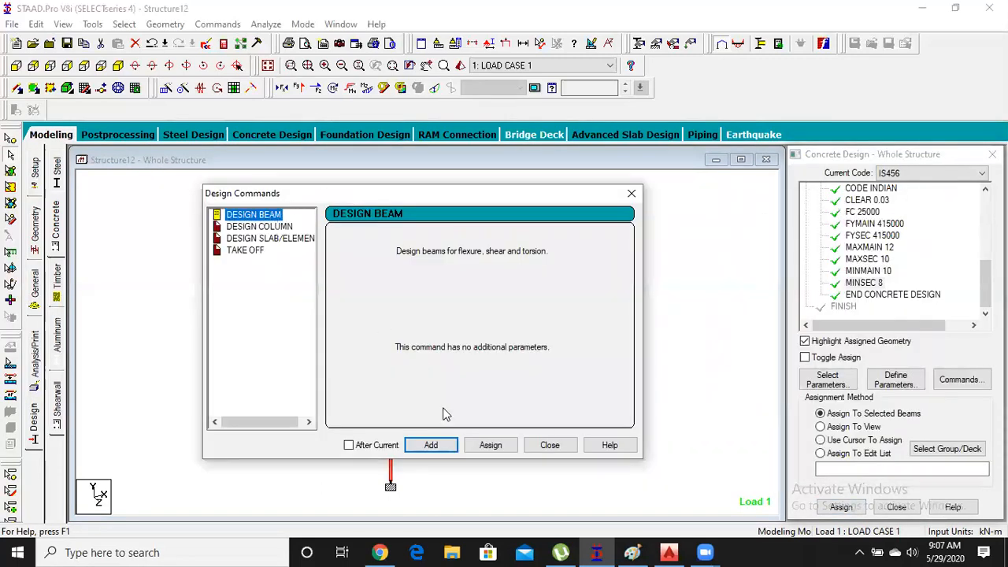
pyautogui.click(446, 445)
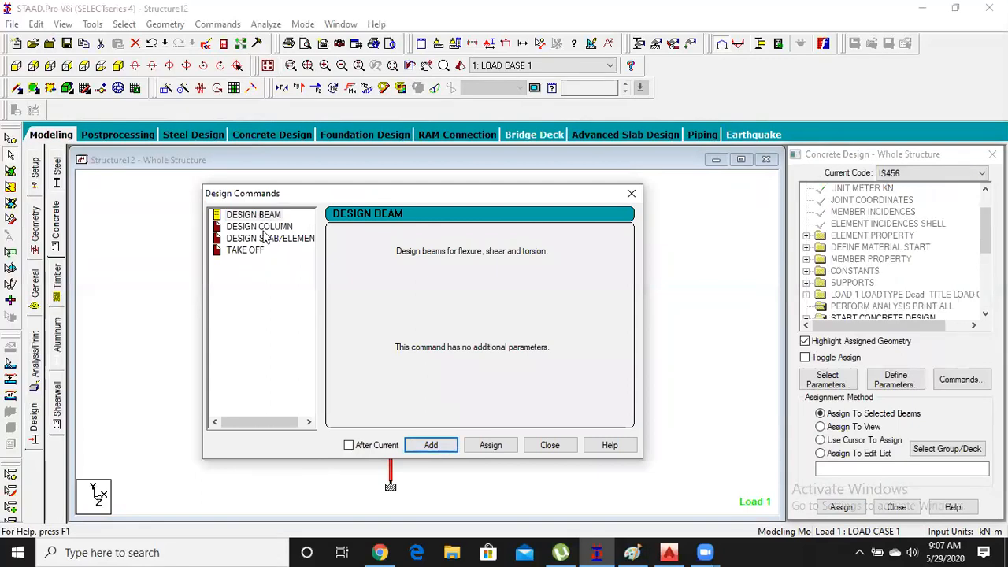
pyautogui.click(263, 226)
pyautogui.click(429, 445)
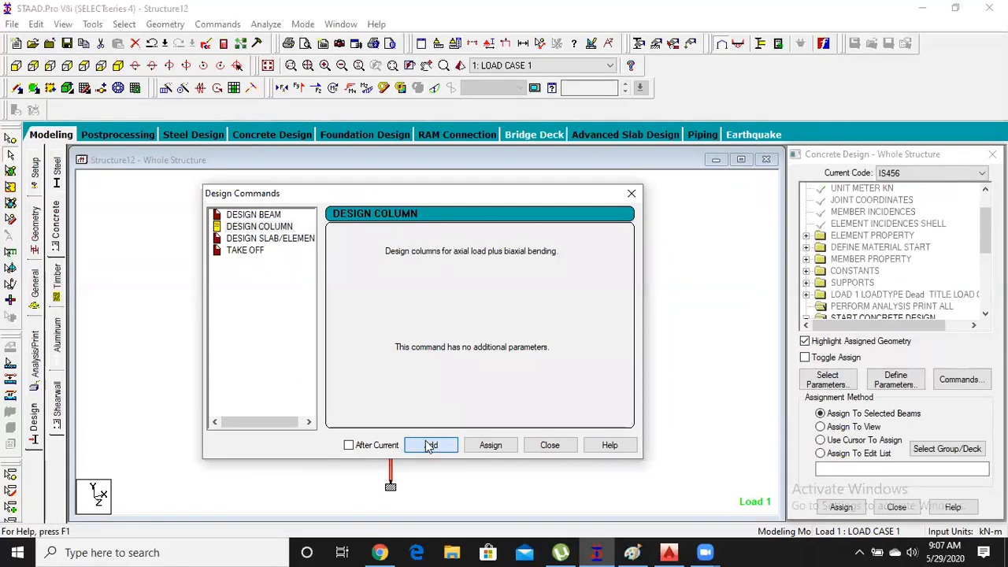
# Add the DESIGN SLAB/ELEMENT and TAKE OFF commands, and finish defining the design commands
pyautogui.click(286, 239)
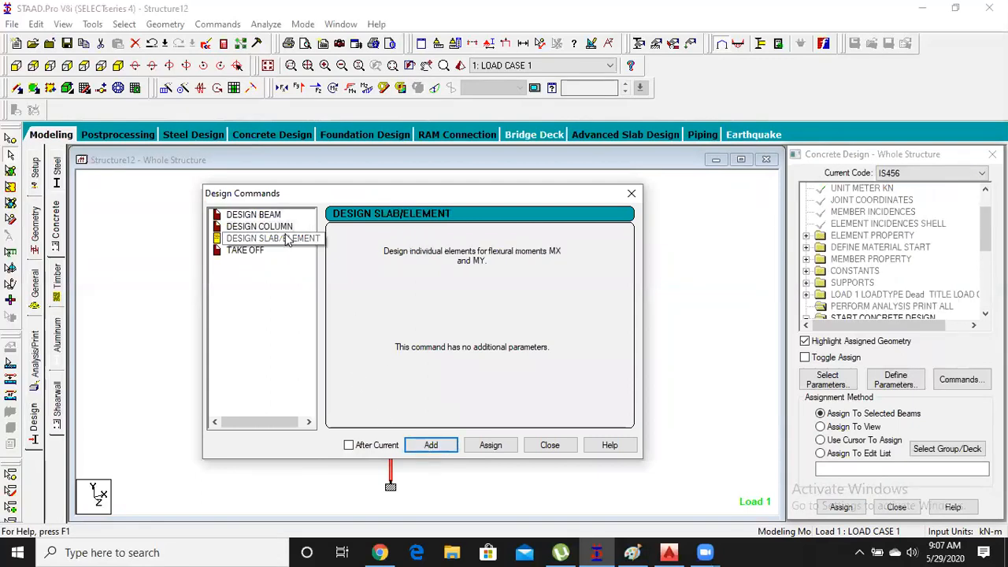
pyautogui.click(429, 445)
pyautogui.click(245, 249)
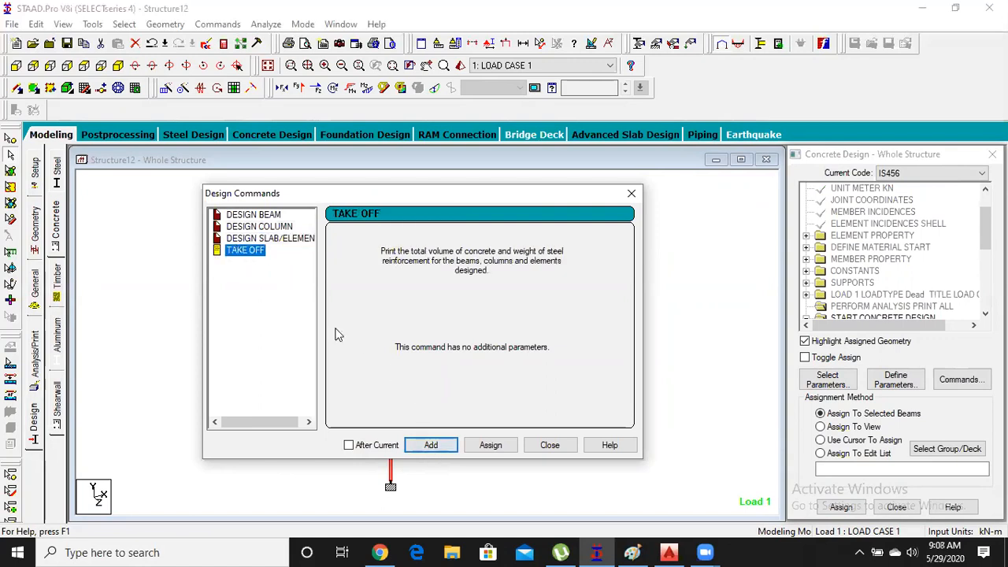
pyautogui.click(430, 446)
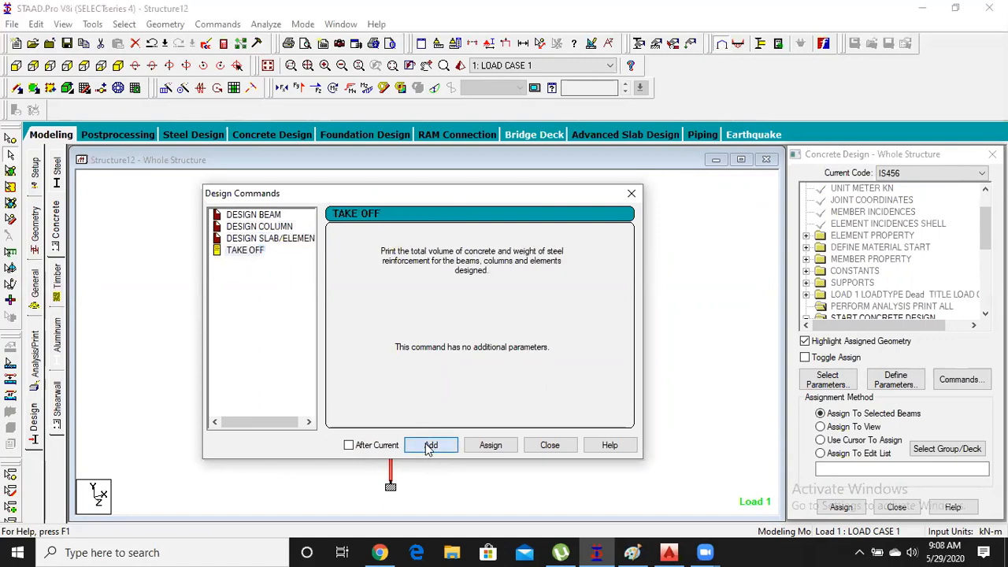
pyautogui.click(549, 445)
# Assign the DESIGN BEAM command to the perimeter beams around the slab
pyautogui.moveTo(982, 239); pyautogui.dragTo(905, 278)
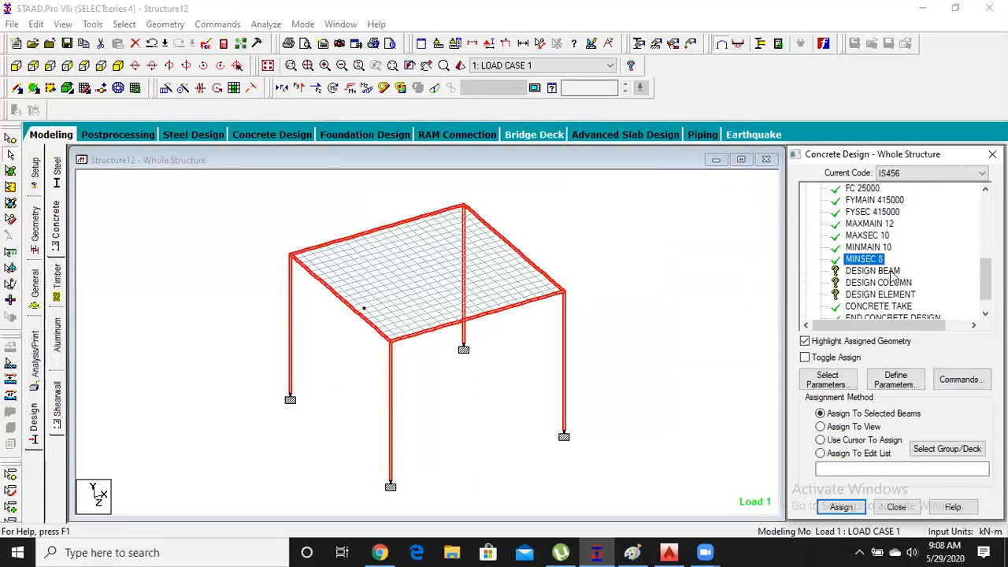
pyautogui.click(882, 270)
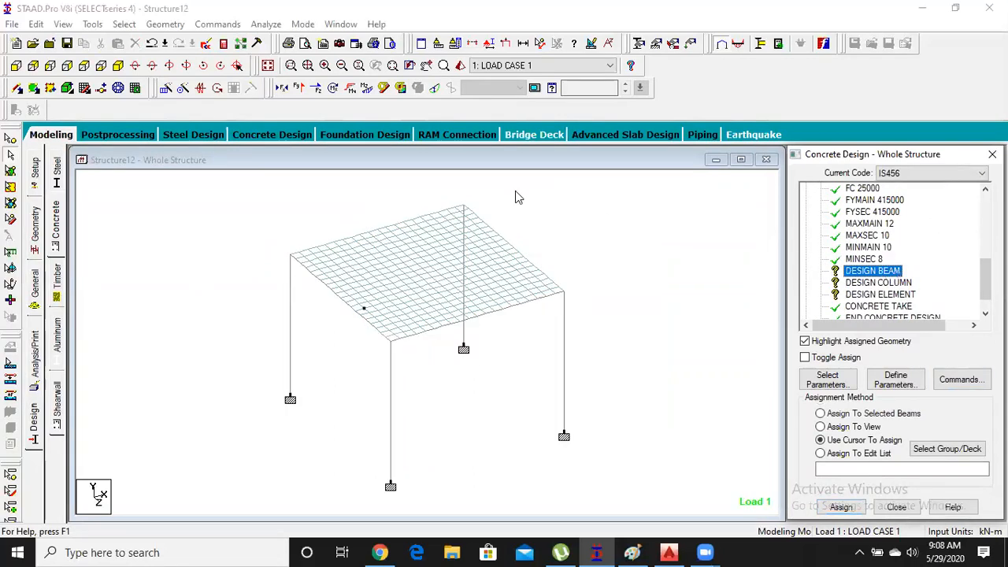
pyautogui.click(16, 67)
pyautogui.moveTo(198, 184); pyautogui.dragTo(627, 225)
pyautogui.click(137, 67)
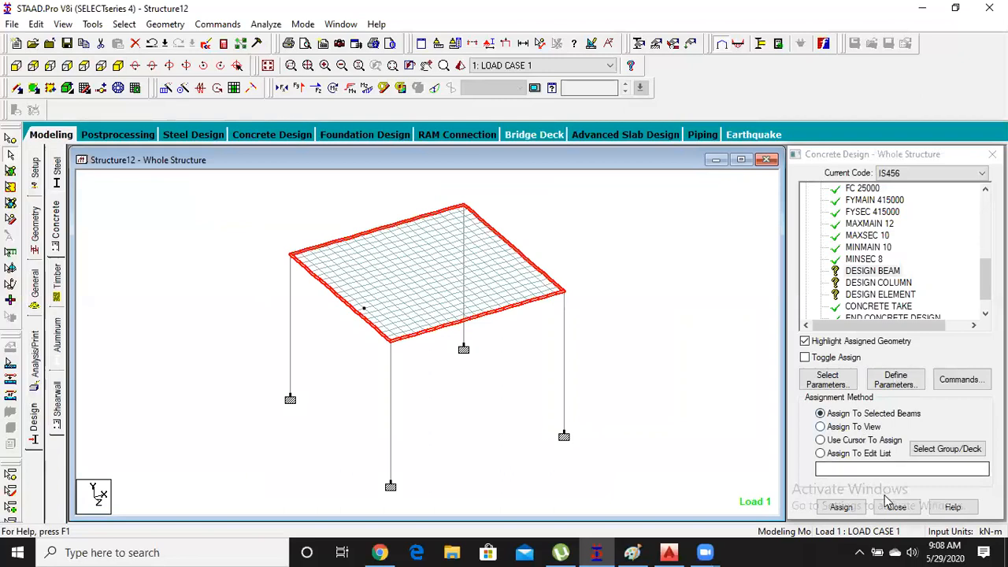
pyautogui.click(842, 507)
pyautogui.click(896, 372)
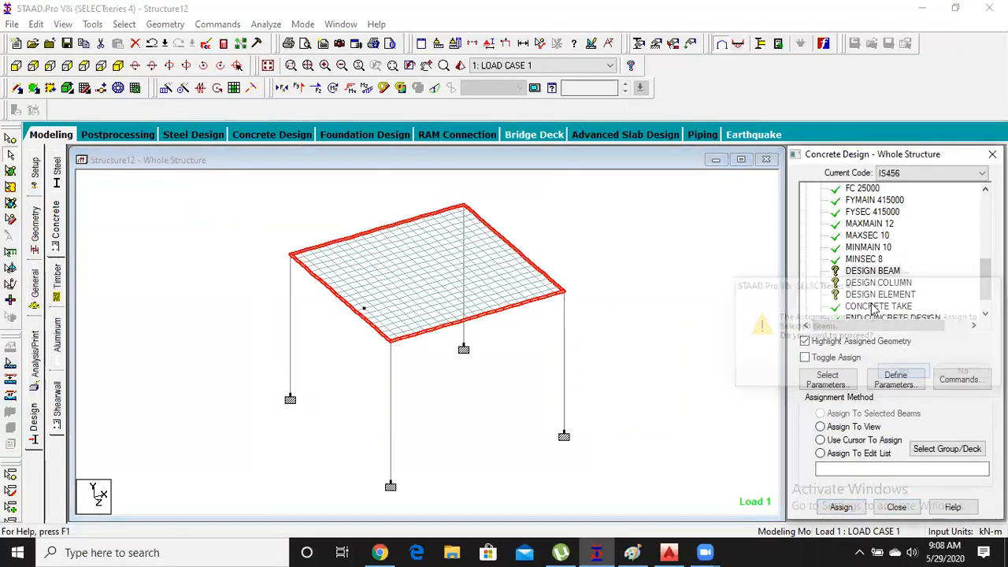
# Assign the DESIGN COLUMN command to the four columns, selecting them in the front view
pyautogui.click(860, 283)
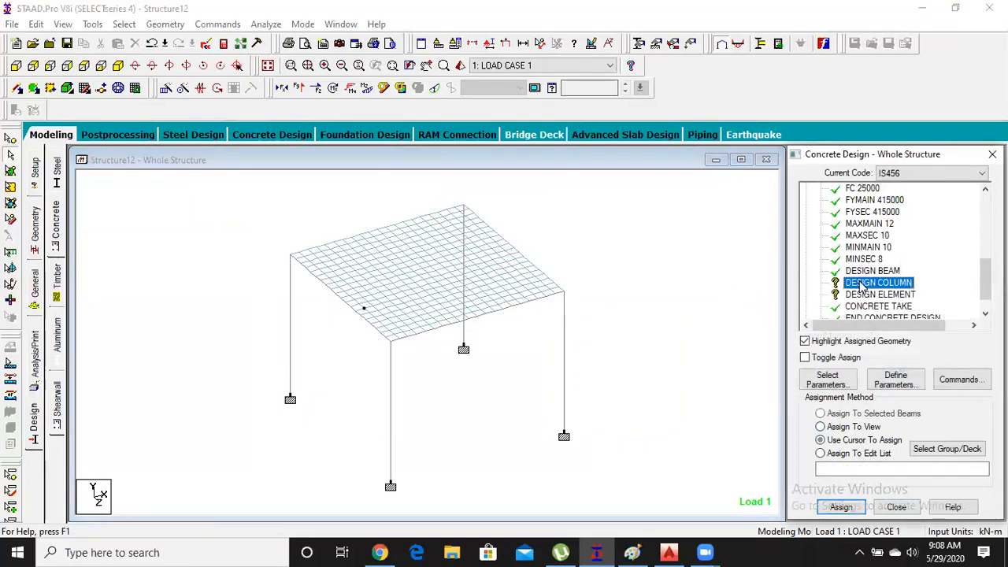
pyautogui.click(14, 67)
pyautogui.moveTo(200, 297); pyautogui.dragTo(651, 403)
pyautogui.click(840, 507)
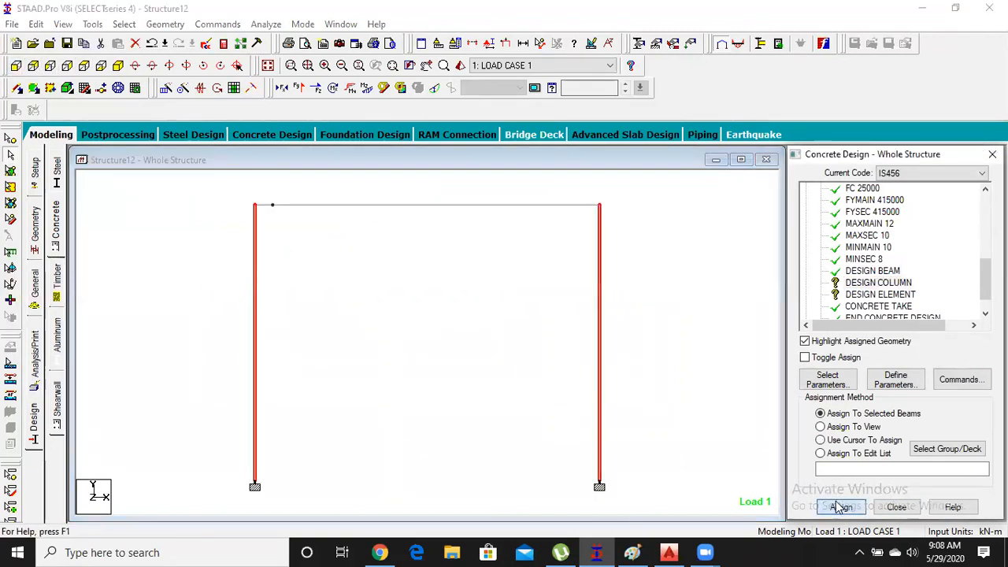
pyautogui.click(902, 373)
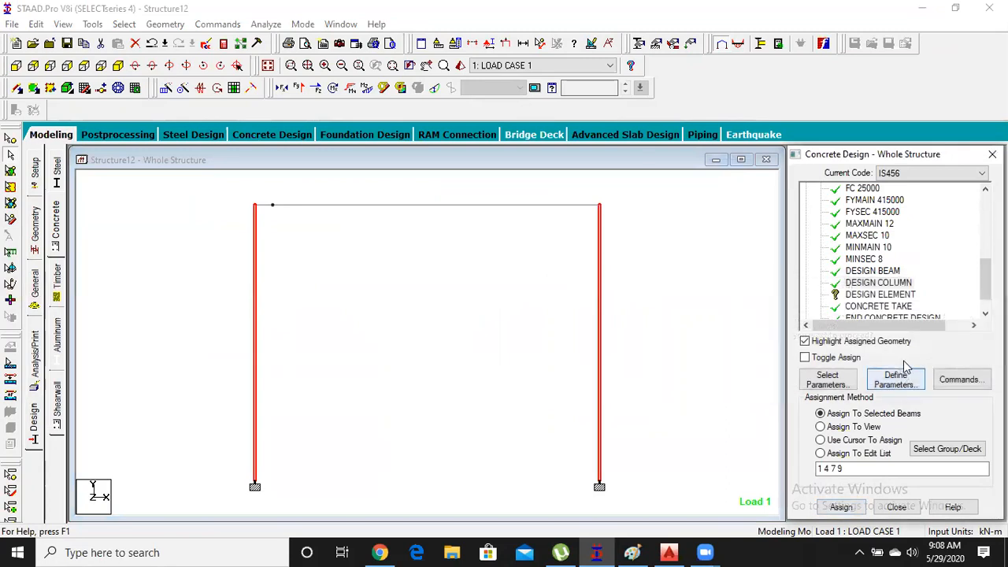
# Assign the DESIGN ELEMENT command to all plates of the slab mesh
pyautogui.click(872, 295)
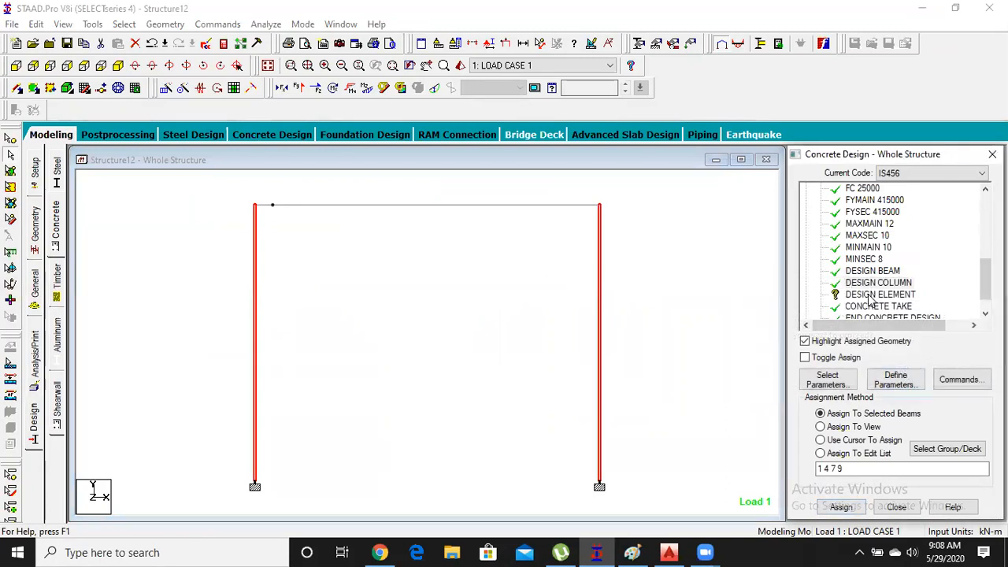
pyautogui.click(10, 171)
pyautogui.moveTo(183, 193); pyautogui.dragTo(659, 226)
pyautogui.click(118, 65)
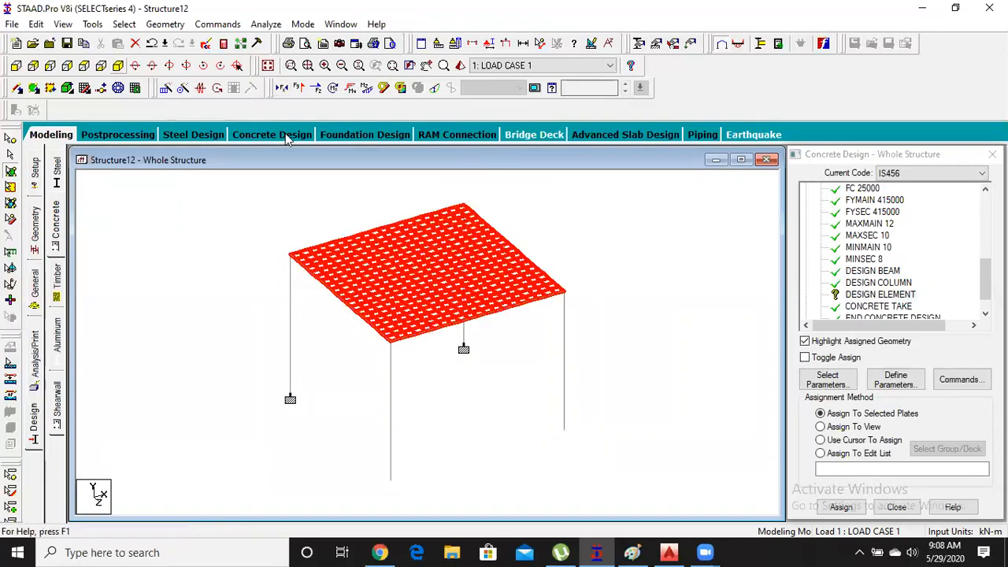
pyautogui.click(839, 507)
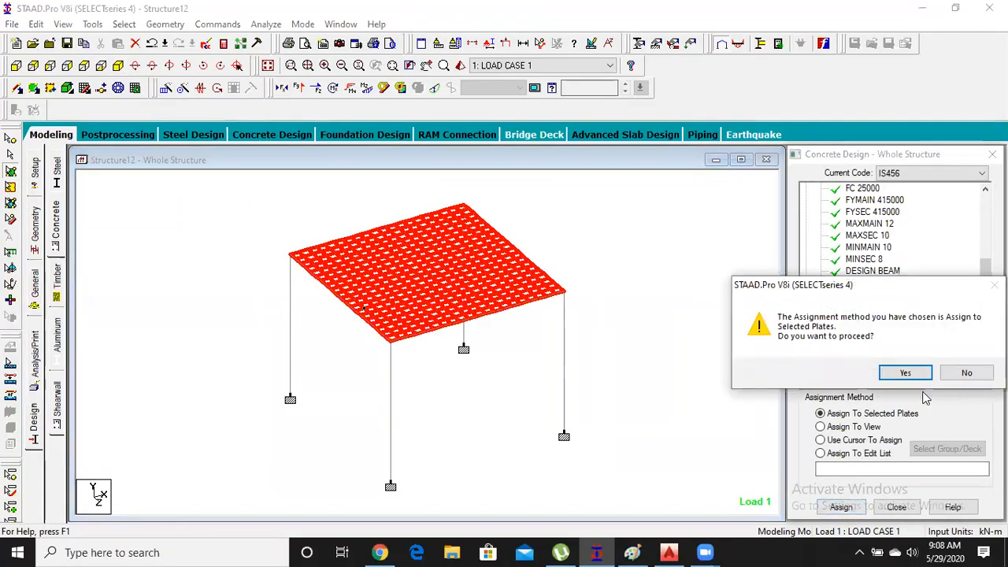
pyautogui.click(905, 374)
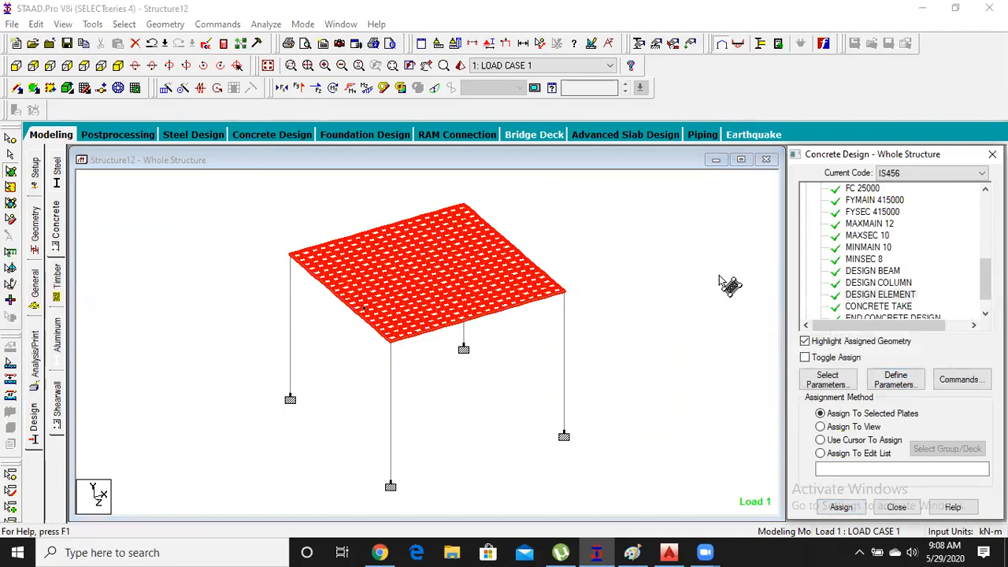
# Save the structure, run the analysis and concrete design, and open the output file
pyautogui.click(266, 24)
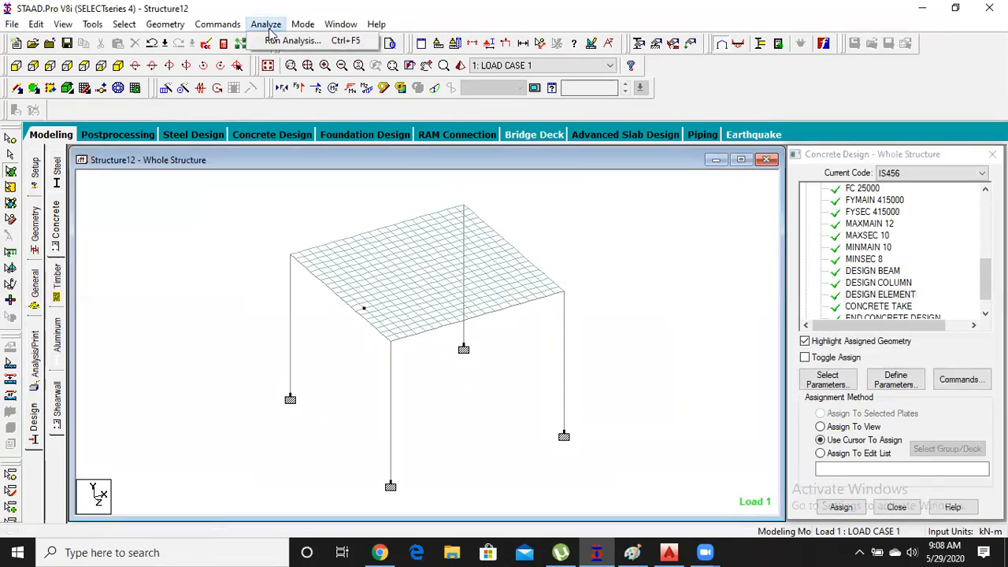
pyautogui.click(288, 40)
pyautogui.click(412, 310)
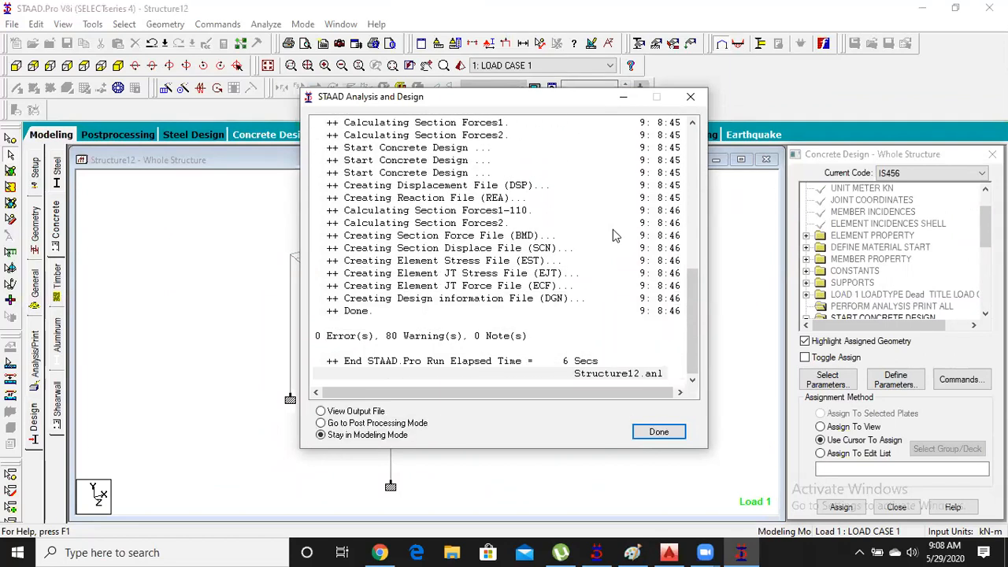
pyautogui.click(362, 413)
pyautogui.click(671, 433)
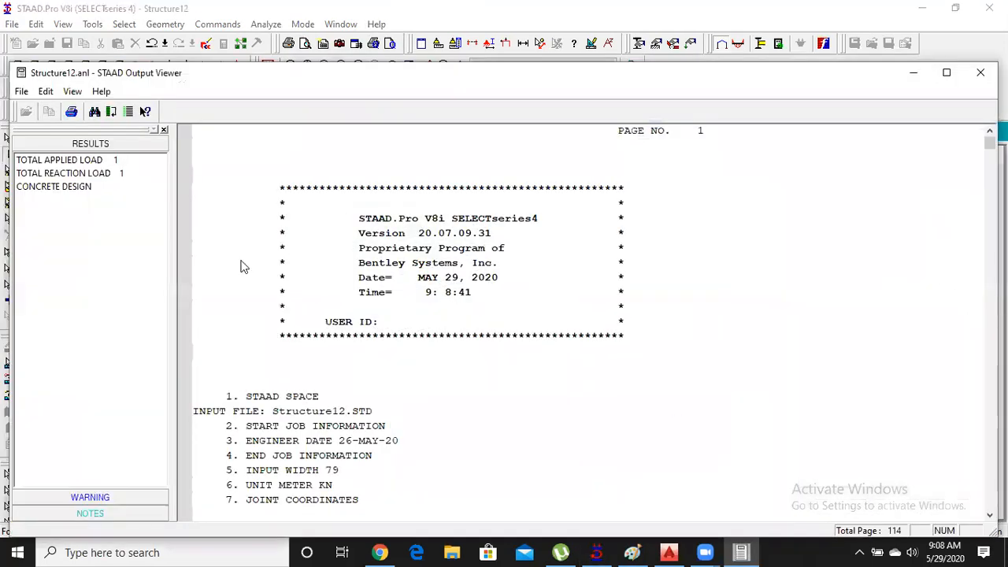
# Read the first length-to-depth-ratio warning in the output file and close the output viewer
pyautogui.click(90, 497)
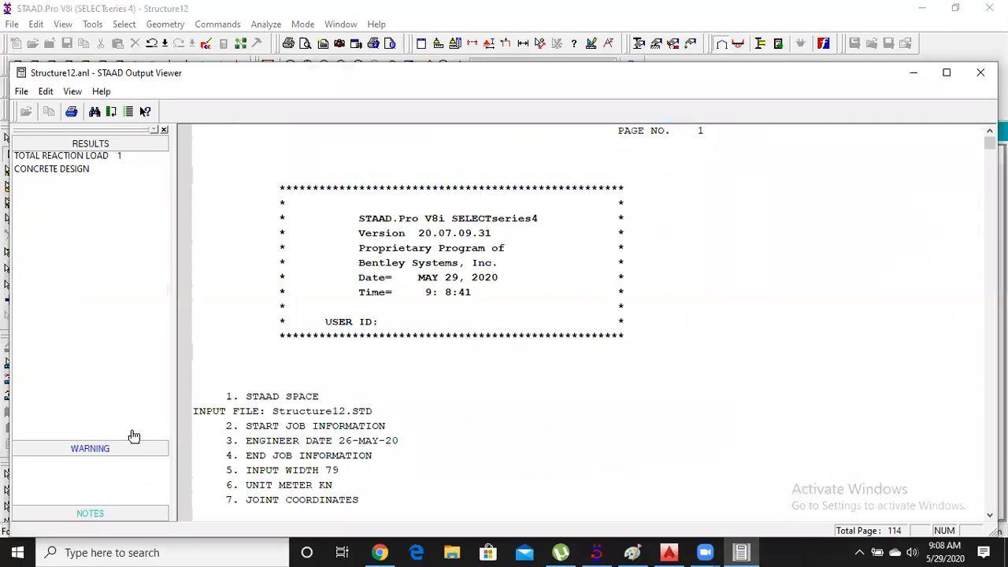
pyautogui.click(53, 177)
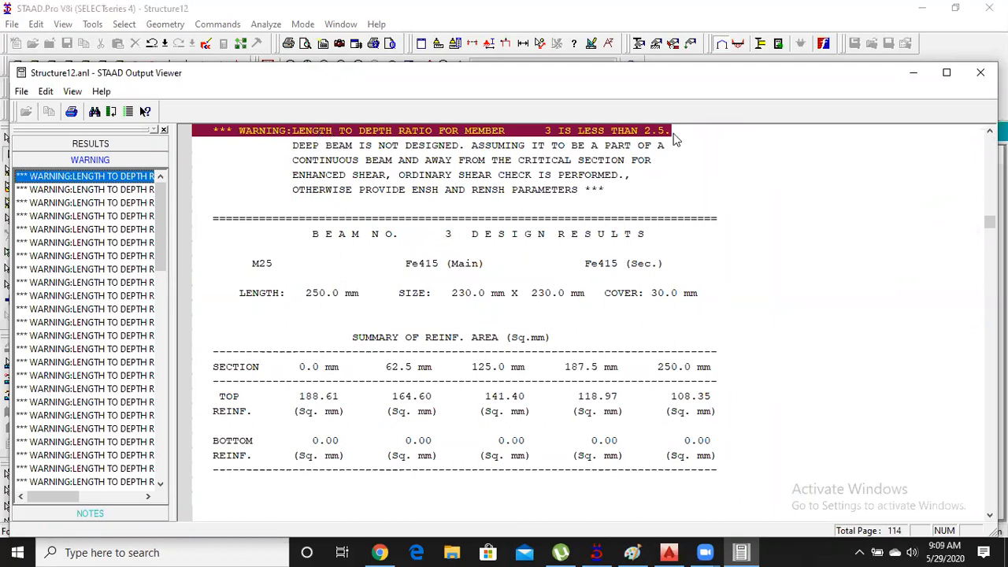
pyautogui.click(980, 73)
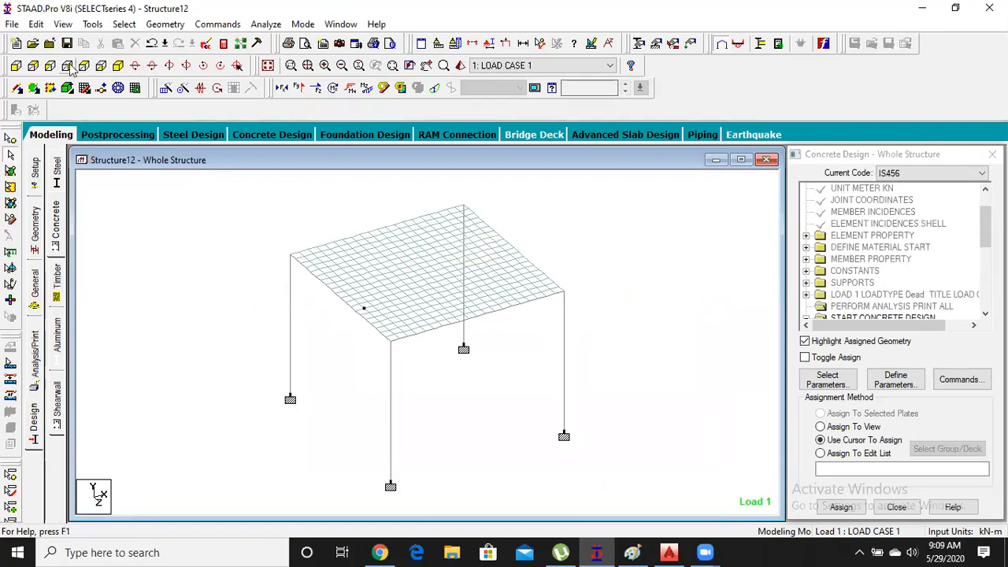
# Select the perimeter beams in the front view and merge the segments of all four sides into single beams, accepting deletion of the results
pyautogui.click(16, 65)
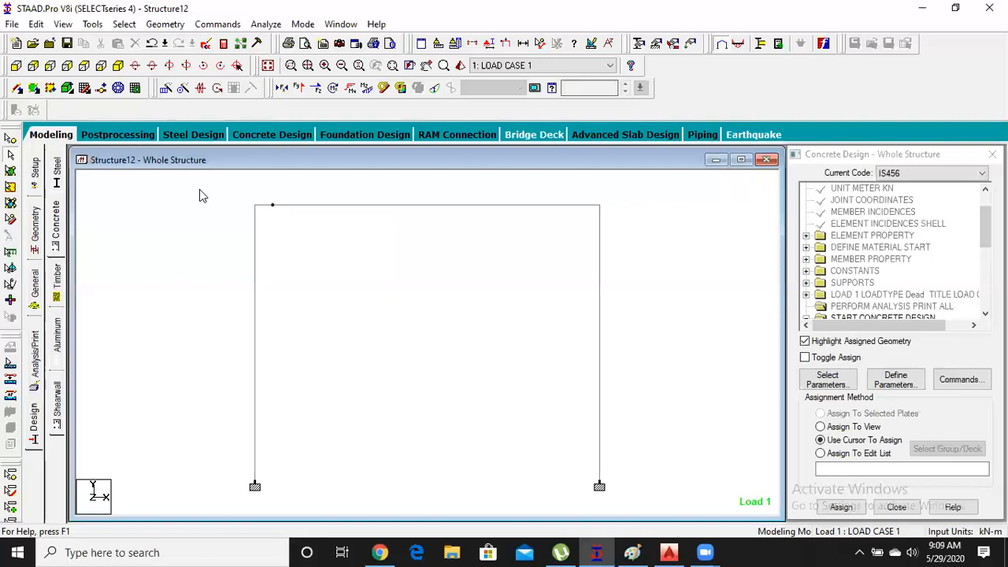
pyautogui.moveTo(243, 197); pyautogui.dragTo(614, 215)
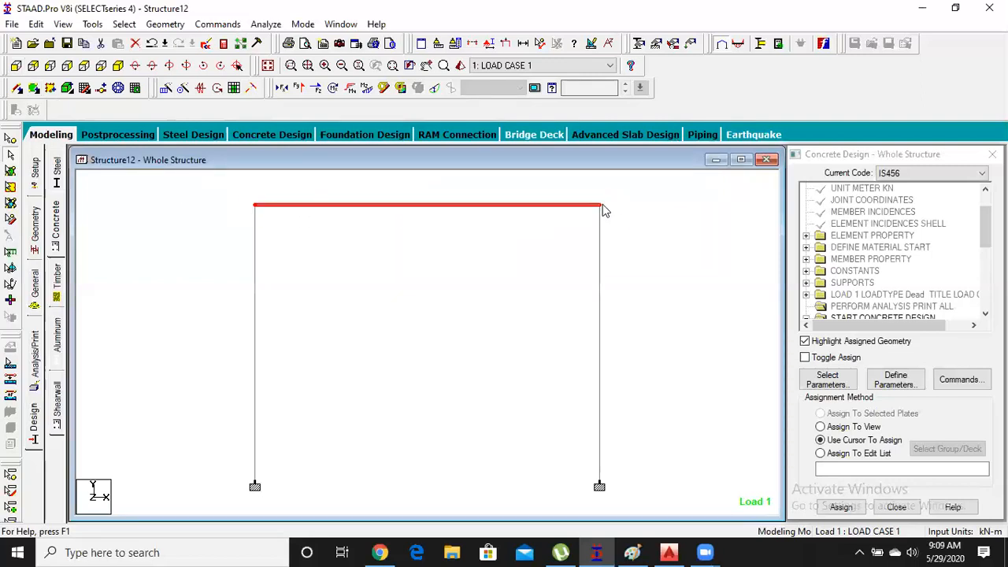
pyautogui.click(118, 65)
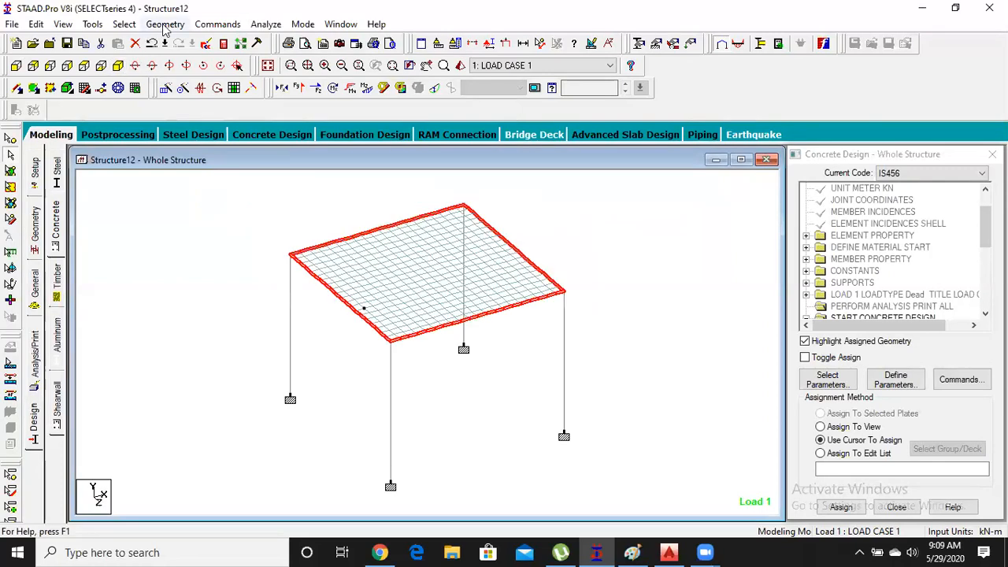
pyautogui.click(165, 24)
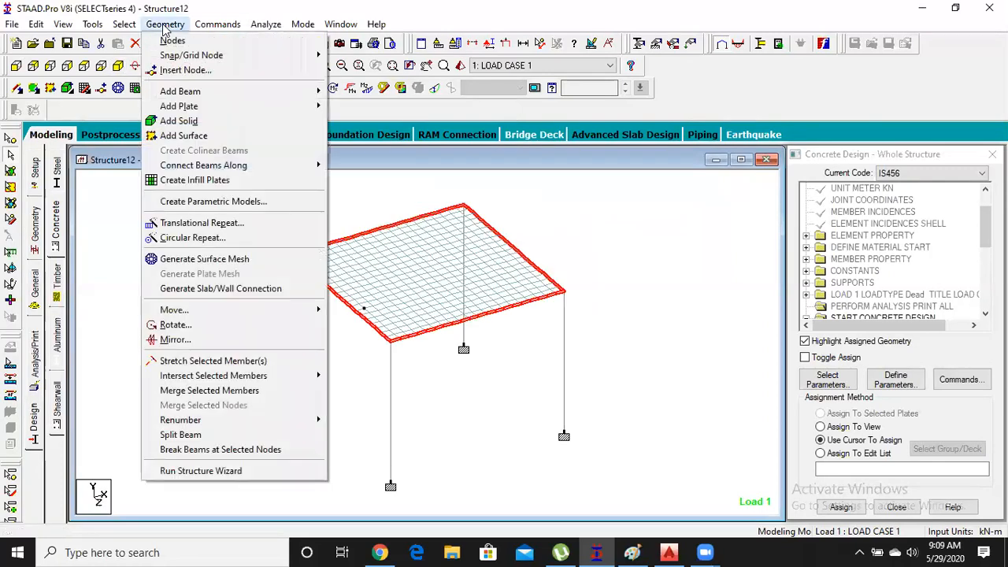
pyautogui.click(220, 391)
pyautogui.click(572, 206)
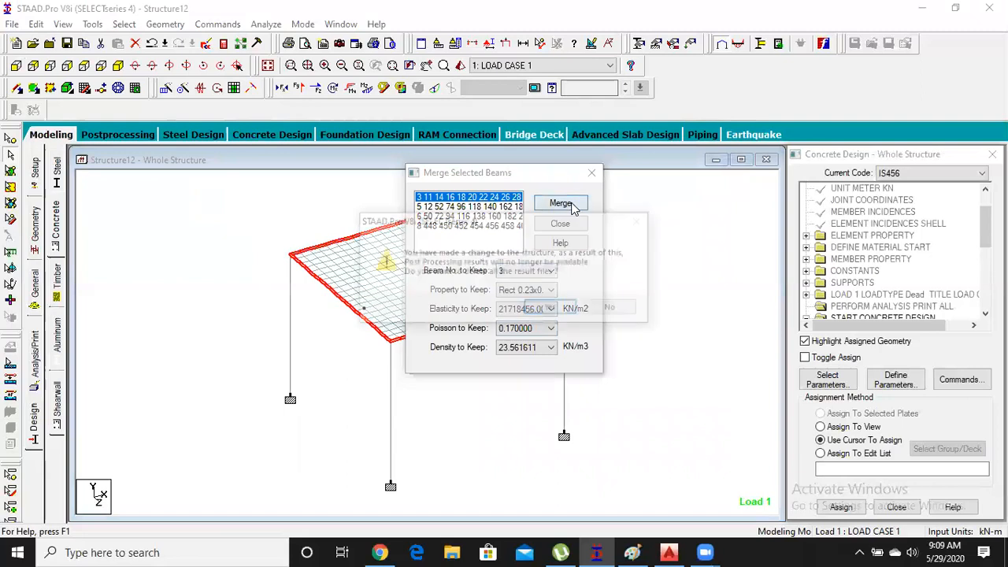
pyautogui.click(554, 306)
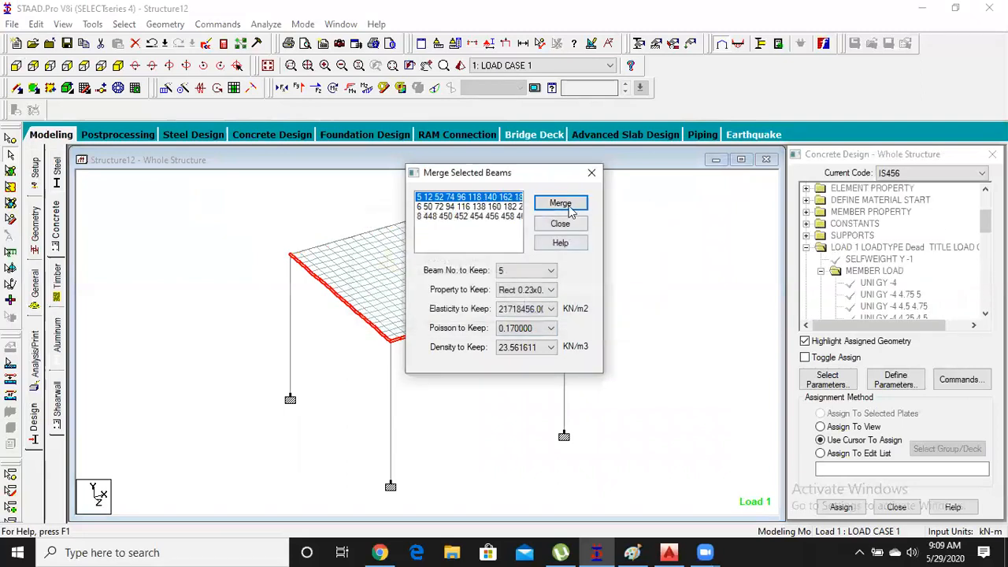
pyautogui.click(567, 207)
pyautogui.click(565, 206)
pyautogui.click(561, 205)
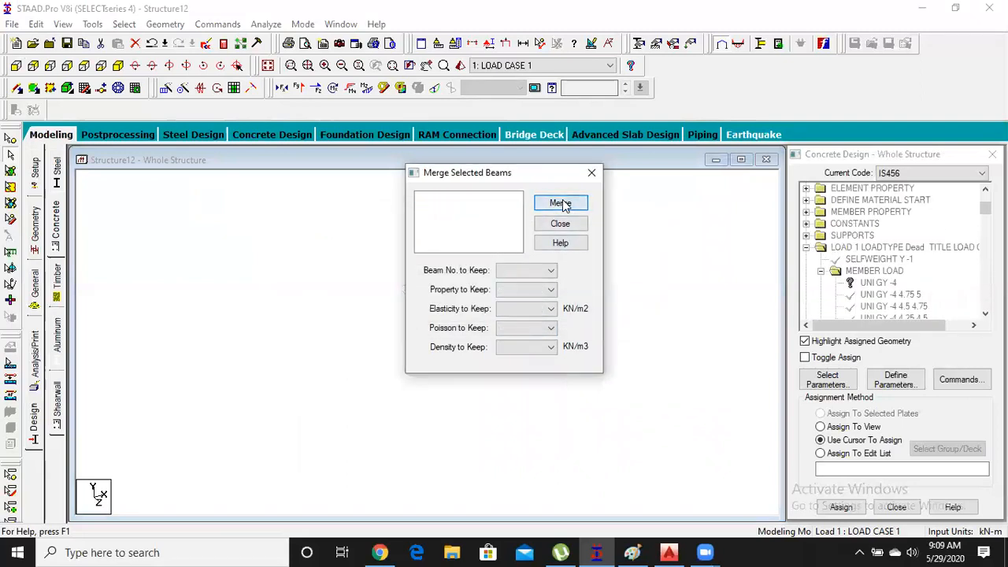
pyautogui.click(564, 224)
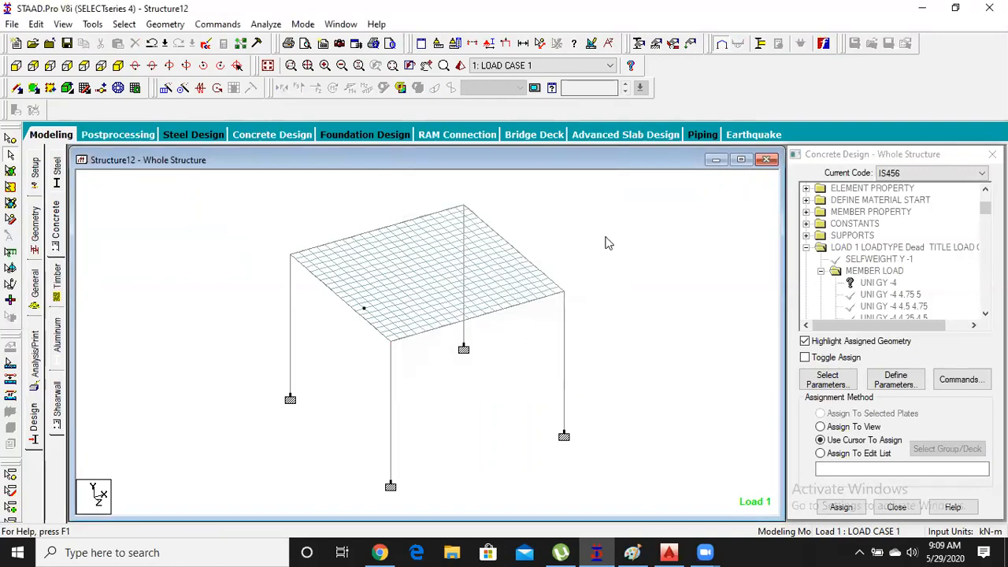
# Save and rerun the analysis with the merged beams, read the self-weight warning in the output file and close it
pyautogui.click(265, 24)
pyautogui.click(280, 38)
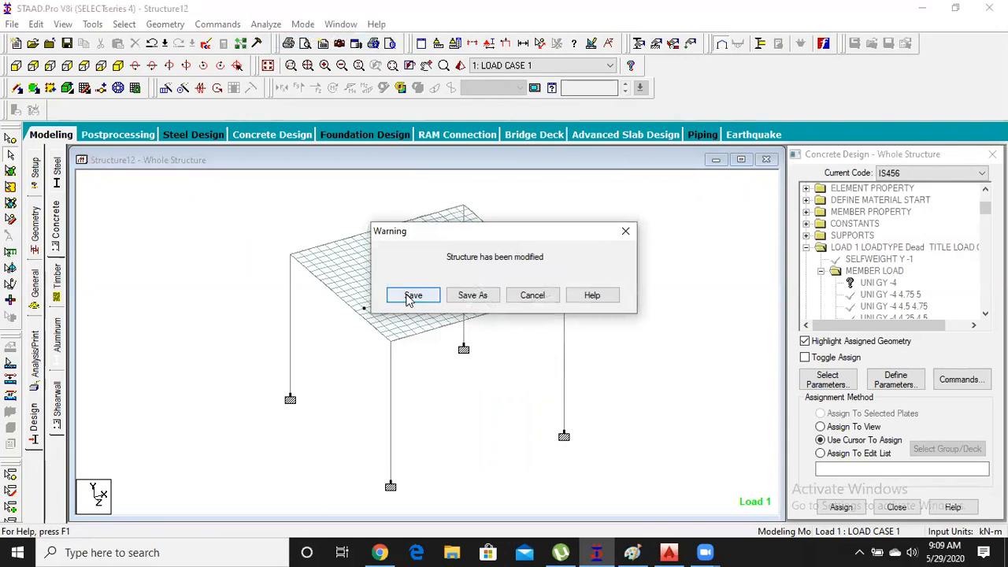
pyautogui.click(411, 293)
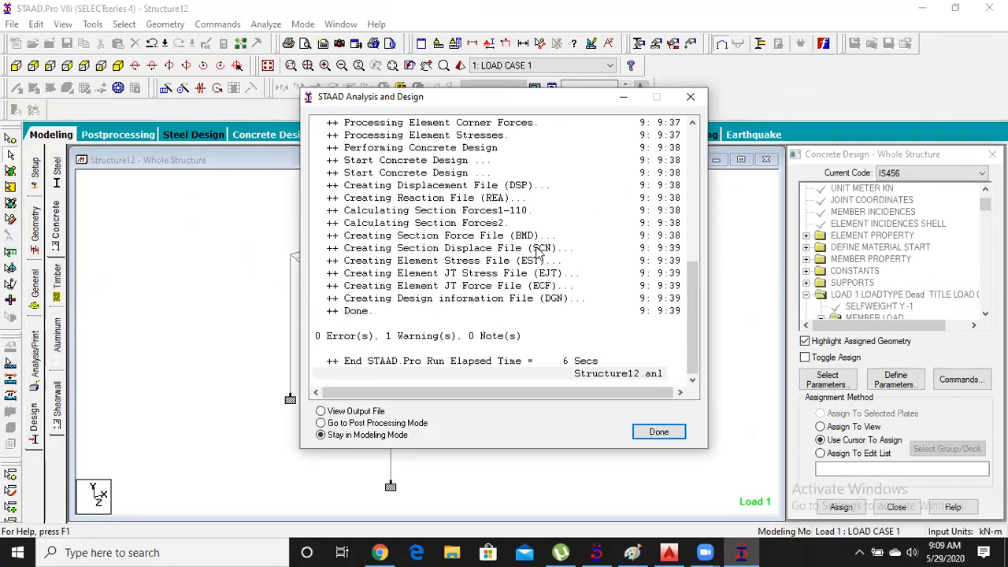
pyautogui.click(673, 433)
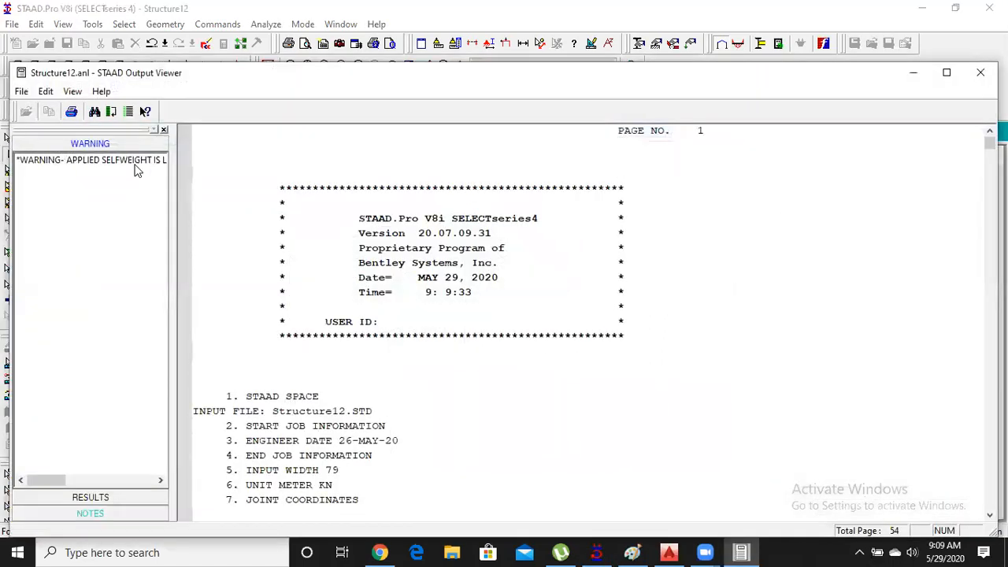
pyautogui.click(130, 162)
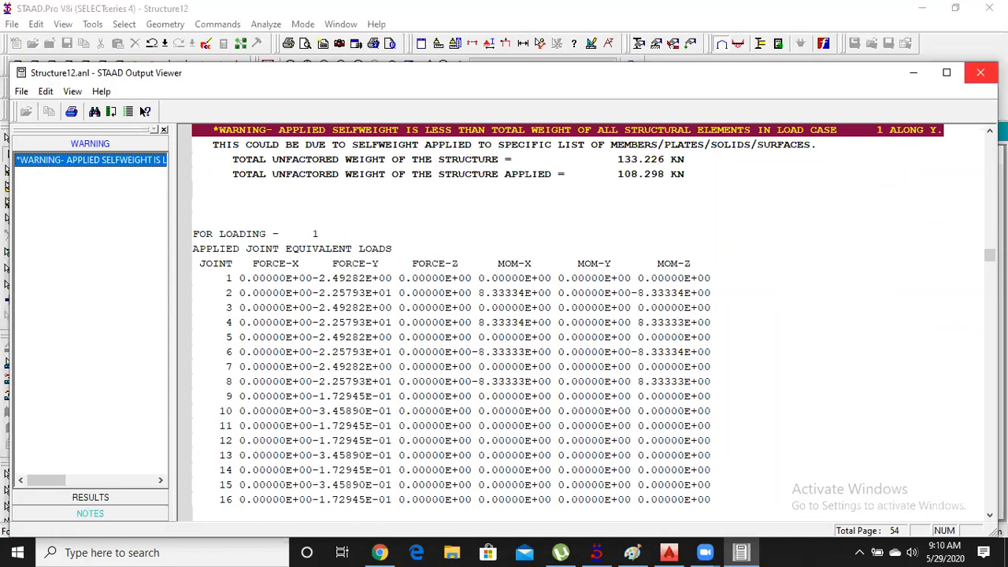
pyautogui.click(981, 72)
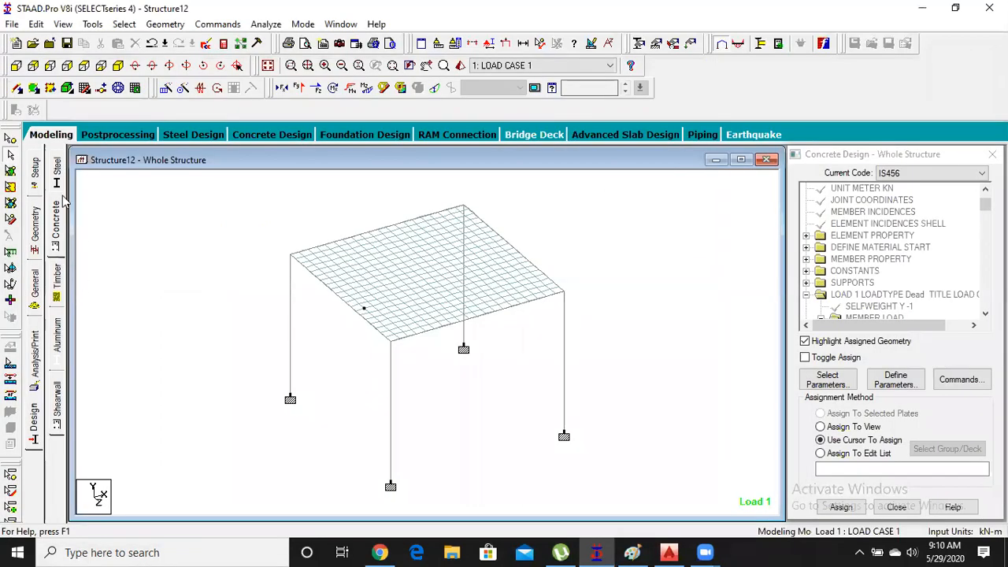
# Run the analysis again without further changes and open its output file
pyautogui.click(267, 24)
pyautogui.click(296, 40)
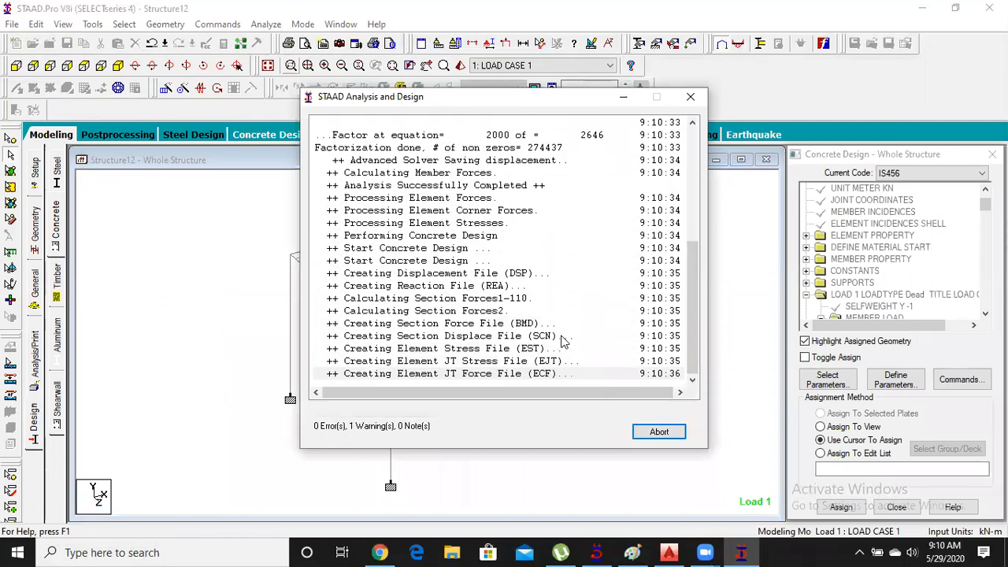
pyautogui.click(339, 413)
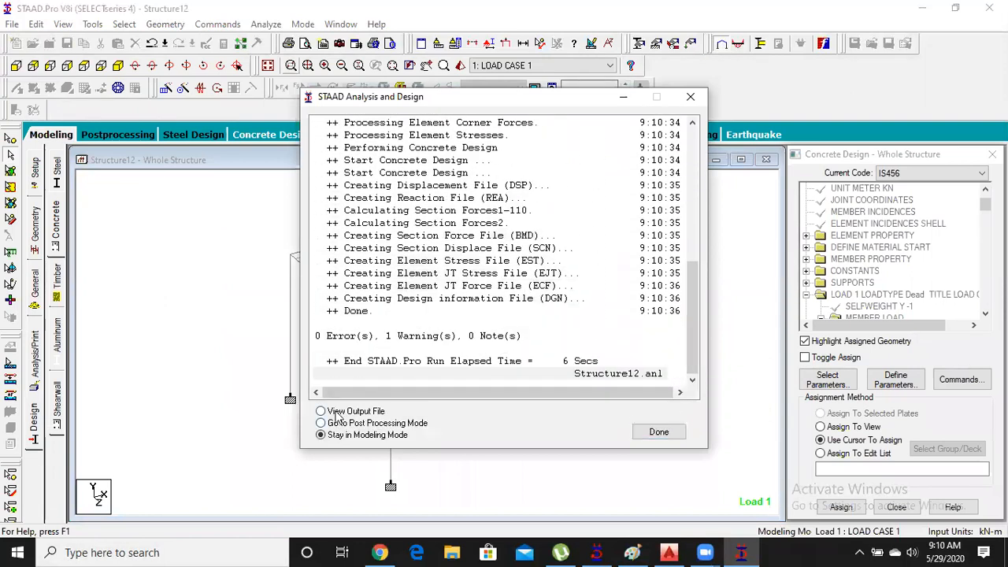
pyautogui.click(659, 432)
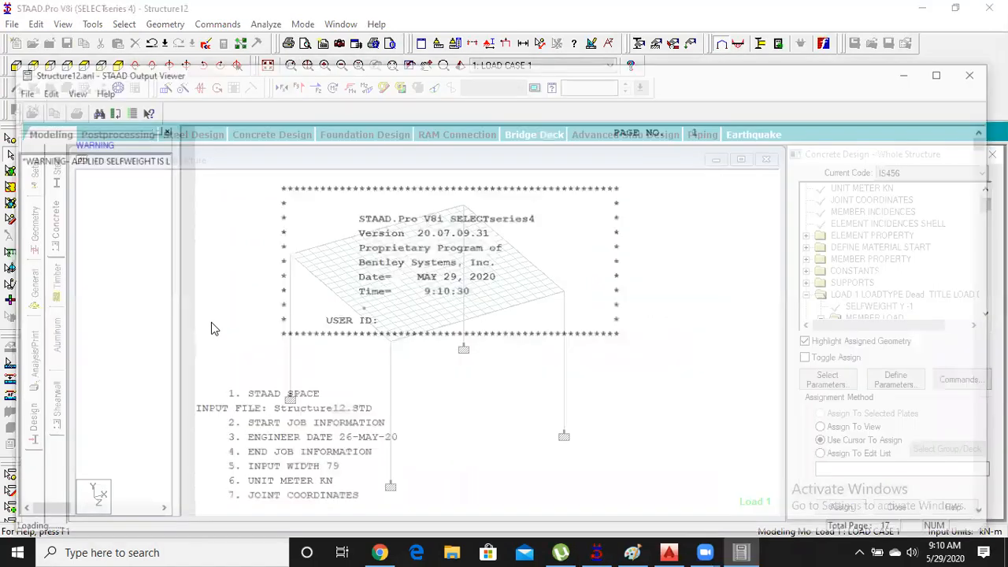
# Go to the concrete design results and examine the column designs through to the slab's element design summary
pyautogui.click(86, 433)
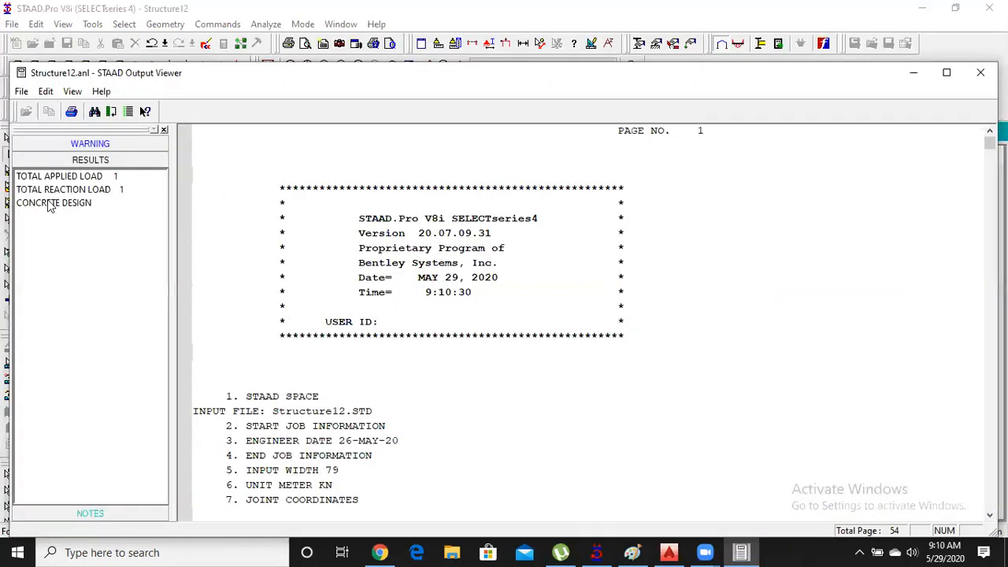
pyautogui.click(54, 203)
pyautogui.scroll(-5, 504, 222)
pyautogui.scroll(-4, 504, 222)
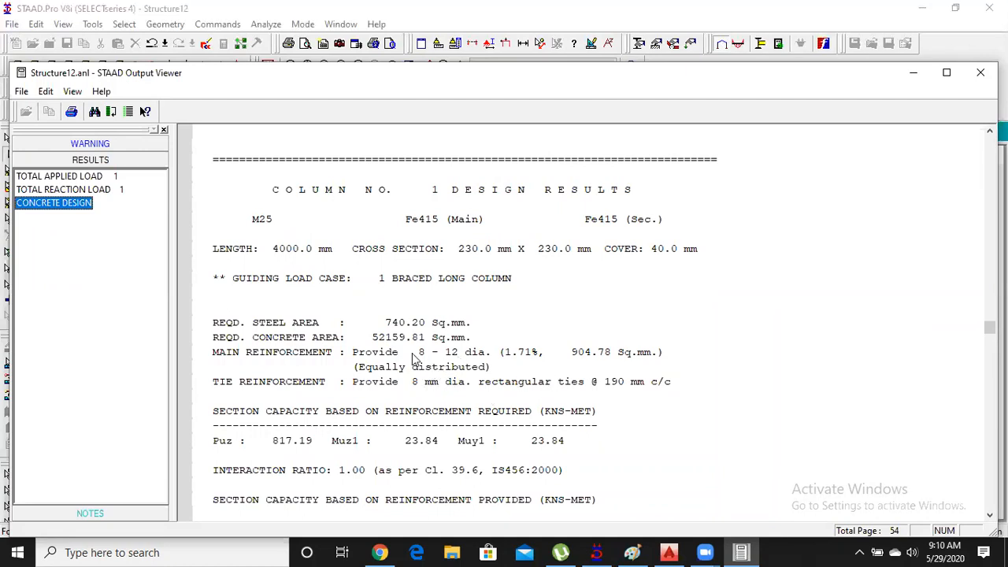
pyautogui.scroll(-3, 471, 355)
pyautogui.scroll(-20, 471, 354)
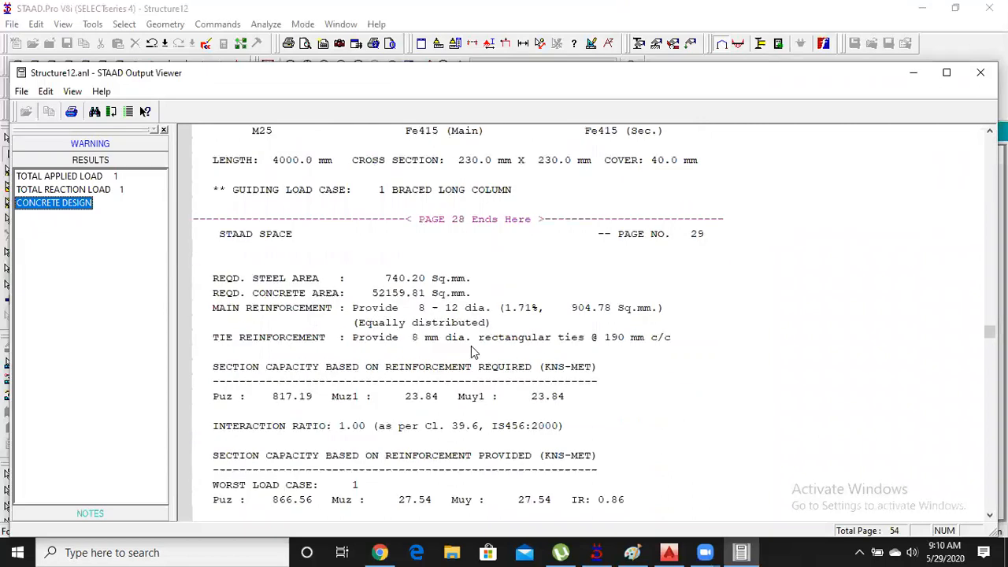
pyautogui.scroll(-7, 470, 352)
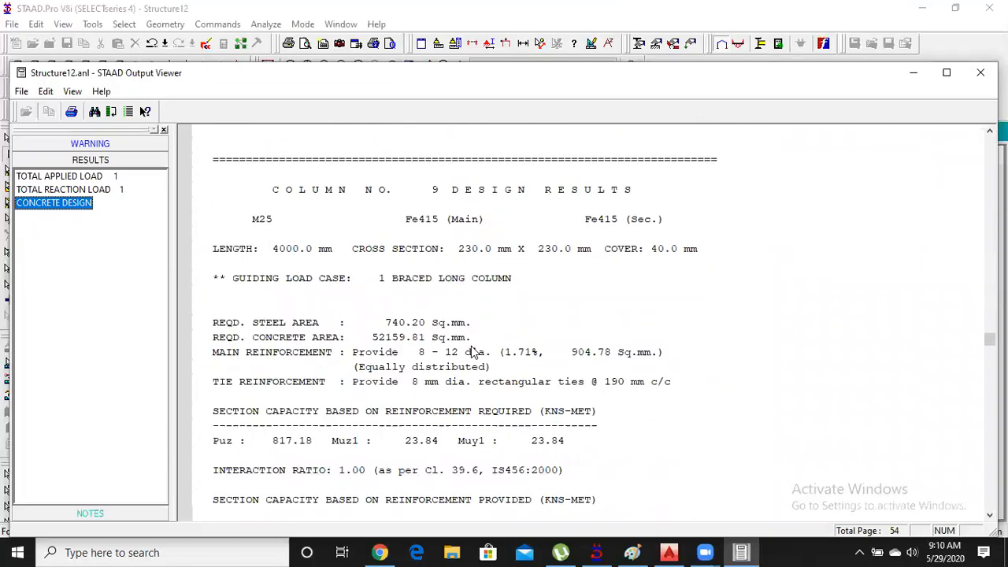
pyautogui.scroll(-20, 471, 352)
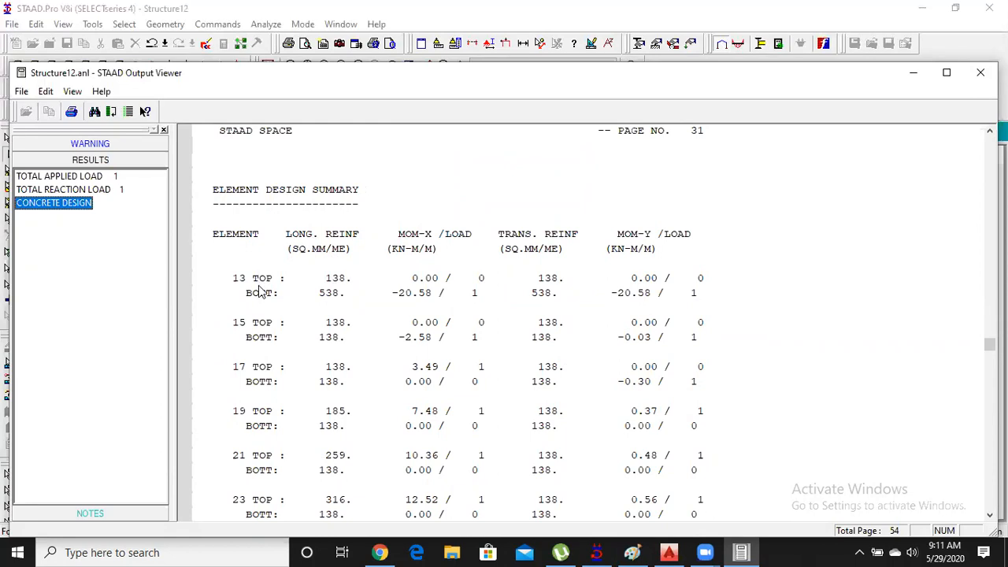
# Examine the top and bottom reinforcement of slab elements 13, 15 and 19 in the element design summary
pyautogui.click(264, 282)
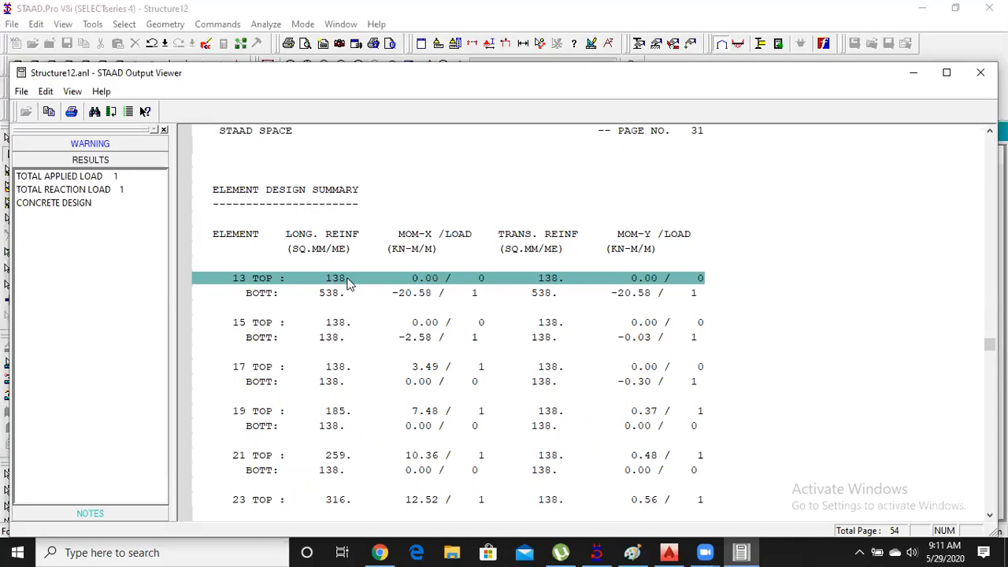
pyautogui.click(337, 303)
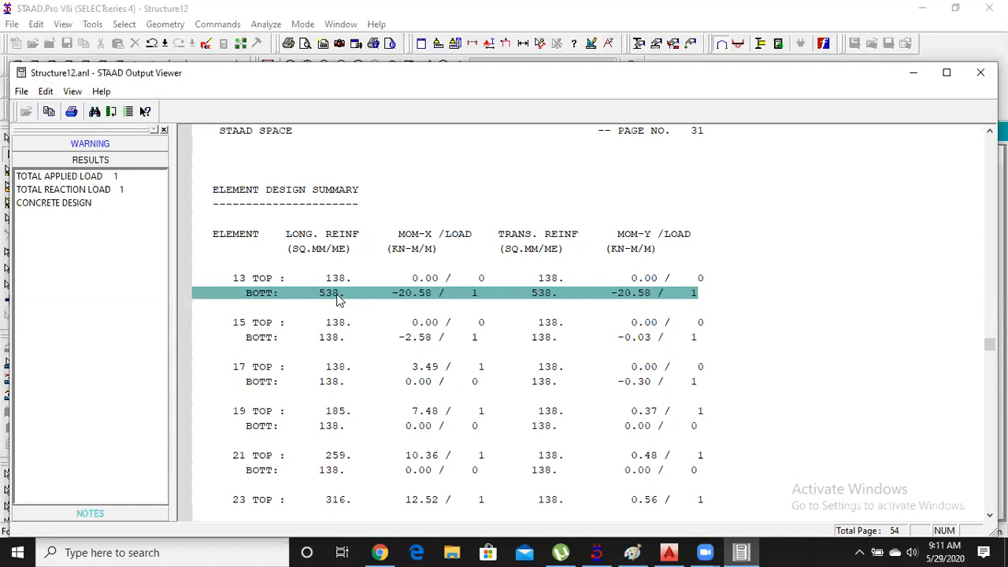
pyautogui.click(558, 277)
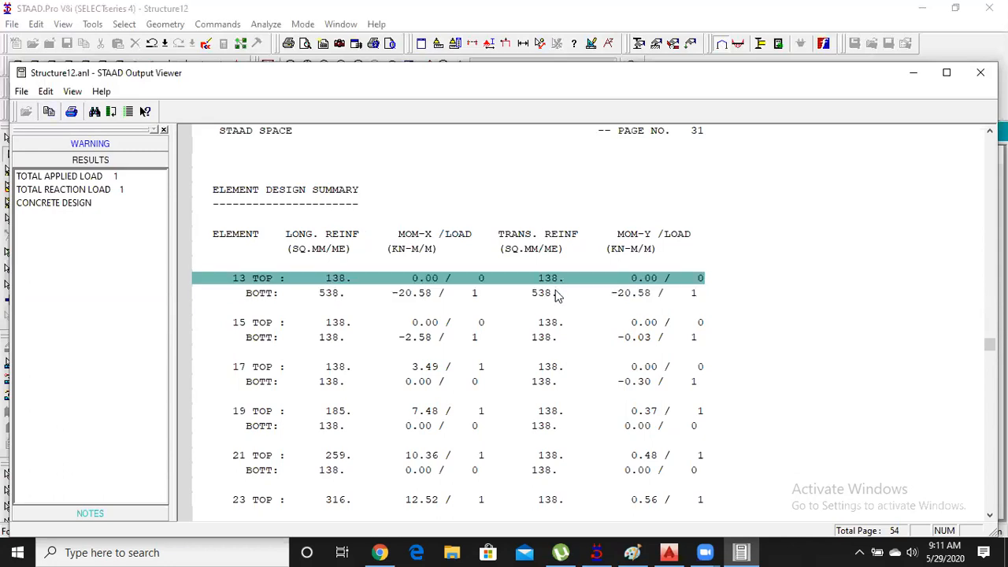
pyautogui.click(556, 293)
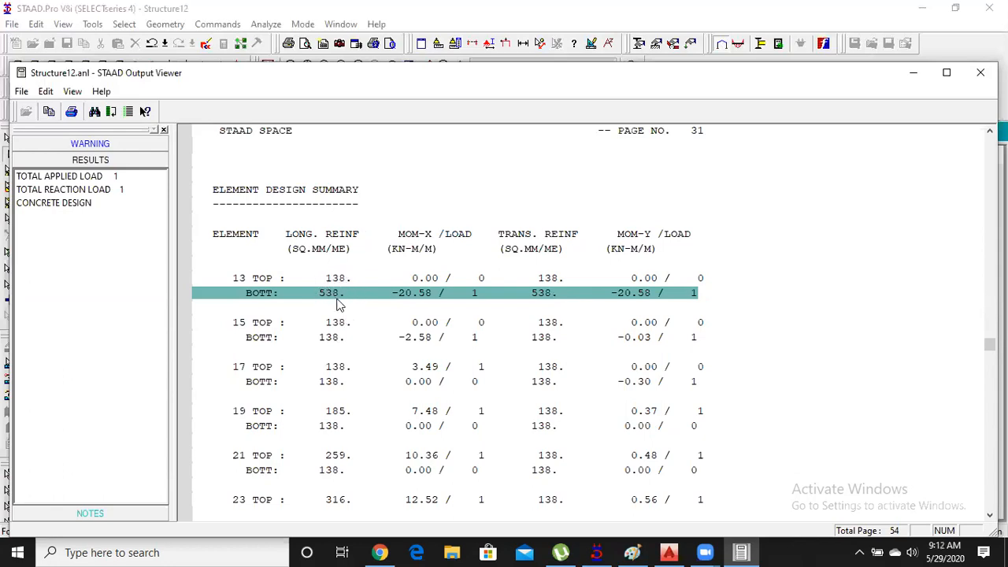
pyautogui.click(339, 325)
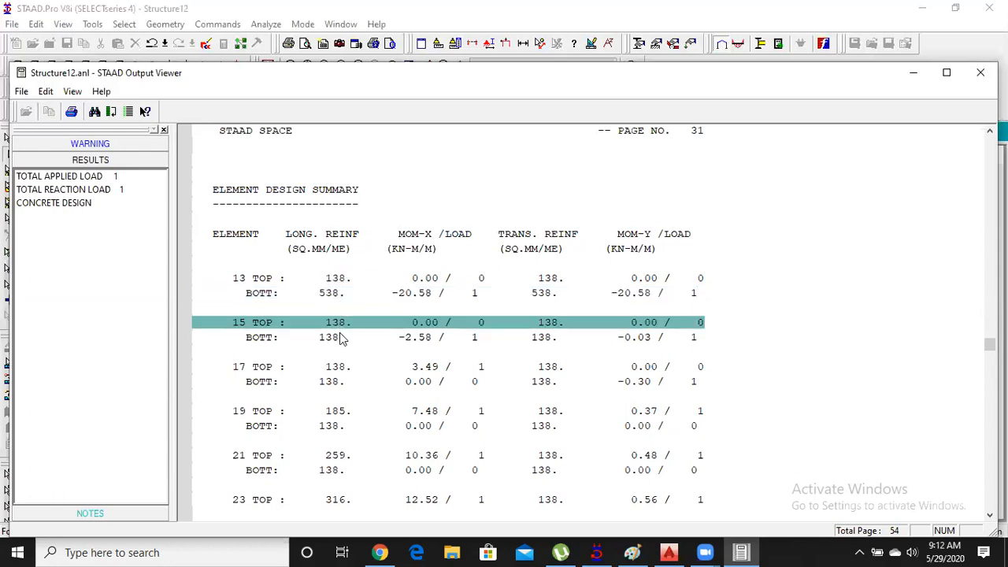
pyautogui.click(340, 337)
pyautogui.click(341, 323)
pyautogui.keyDown('shift'); pyautogui.click(343, 337); pyautogui.keyUp('shift')
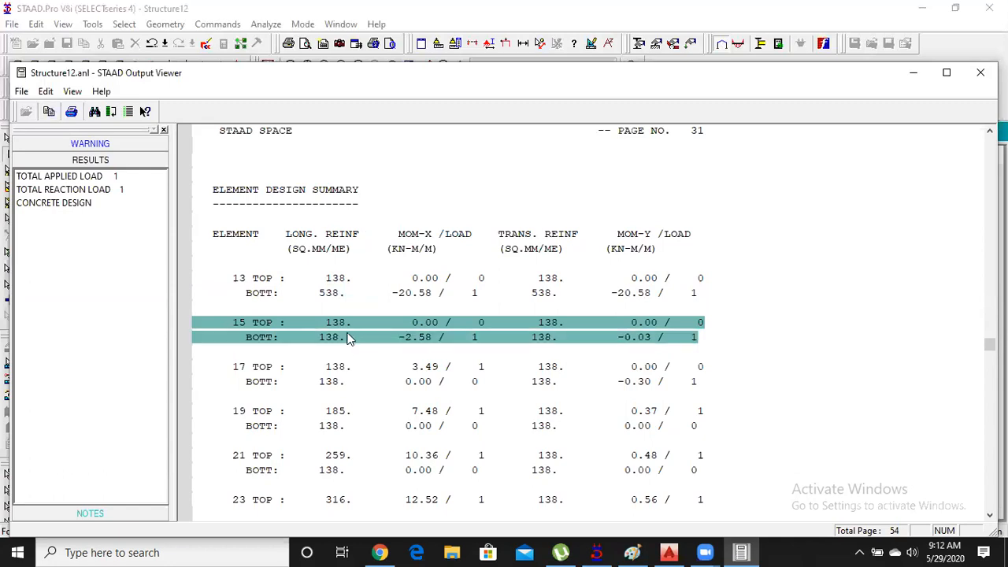
pyautogui.click(344, 412)
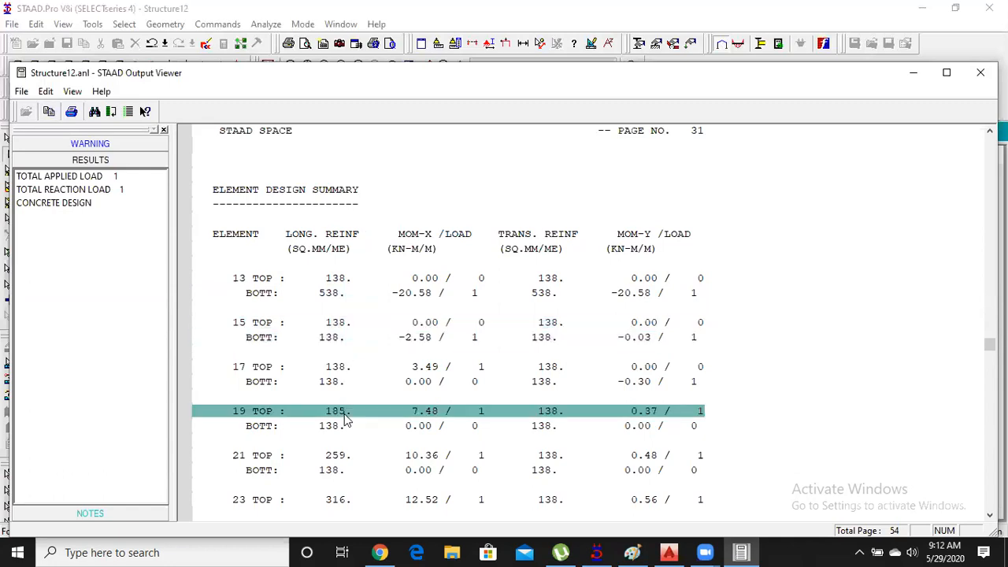
pyautogui.click(344, 427)
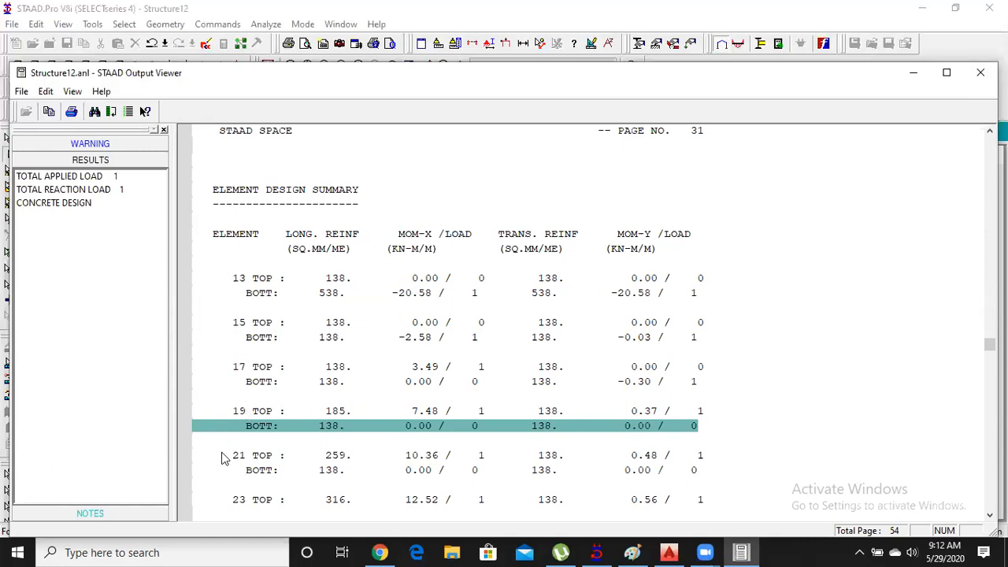
# Examine the top and bottom reinforcement of slab elements 21 through 62 in the element design summary and close the output file
pyautogui.scroll(-4, 223, 458)
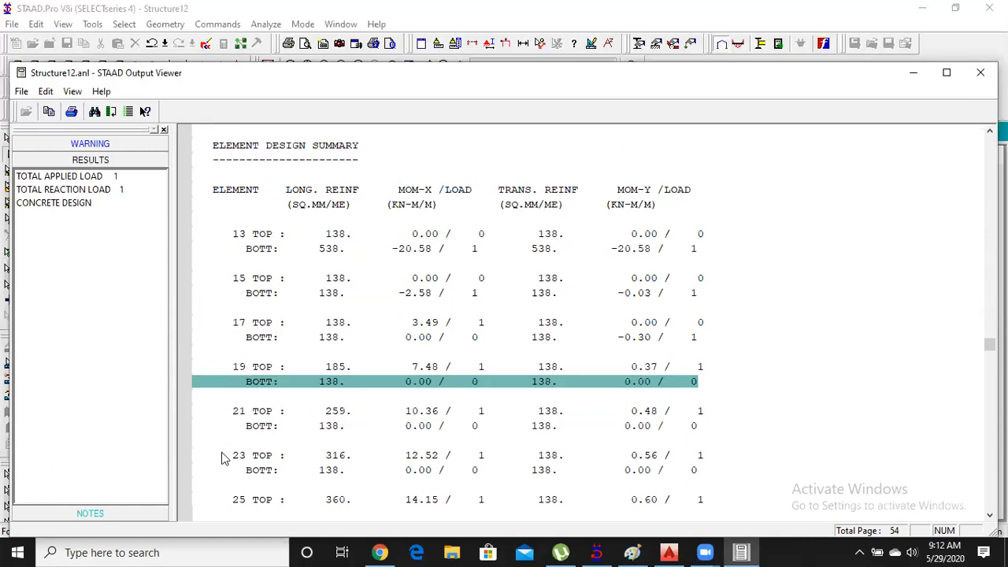
pyautogui.scroll(-10, 223, 458)
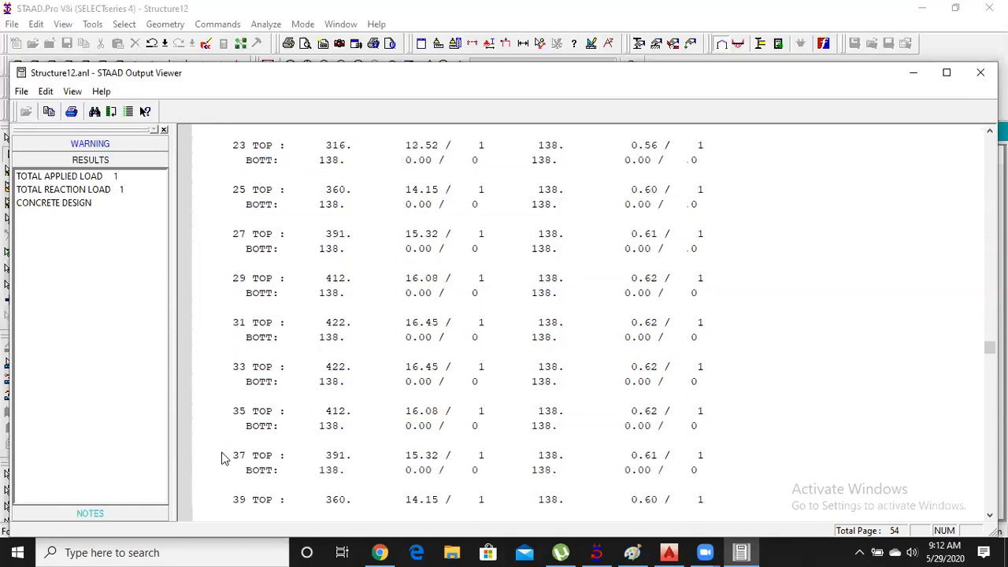
pyautogui.scroll(-3, 223, 459)
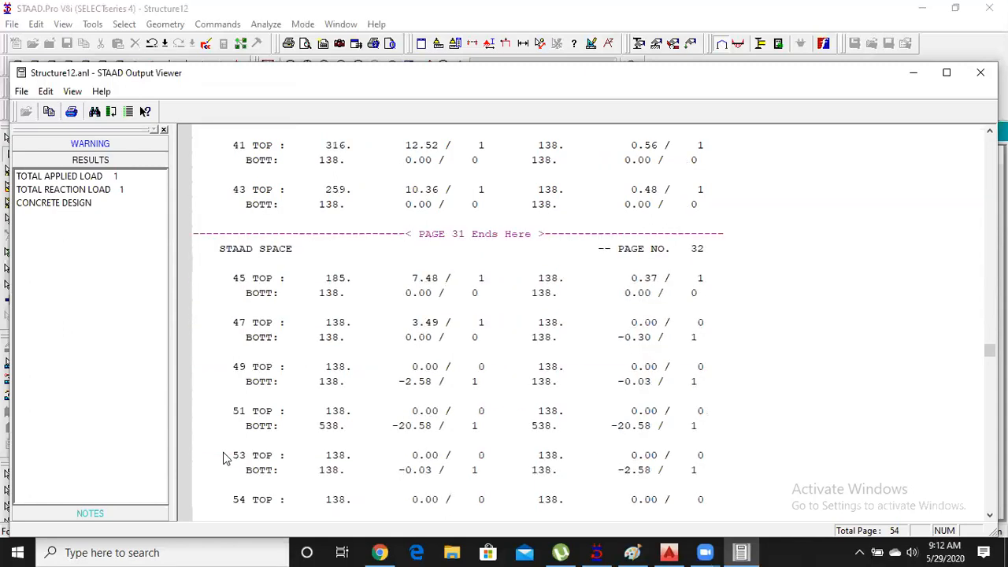
pyautogui.scroll(-1, 223, 458)
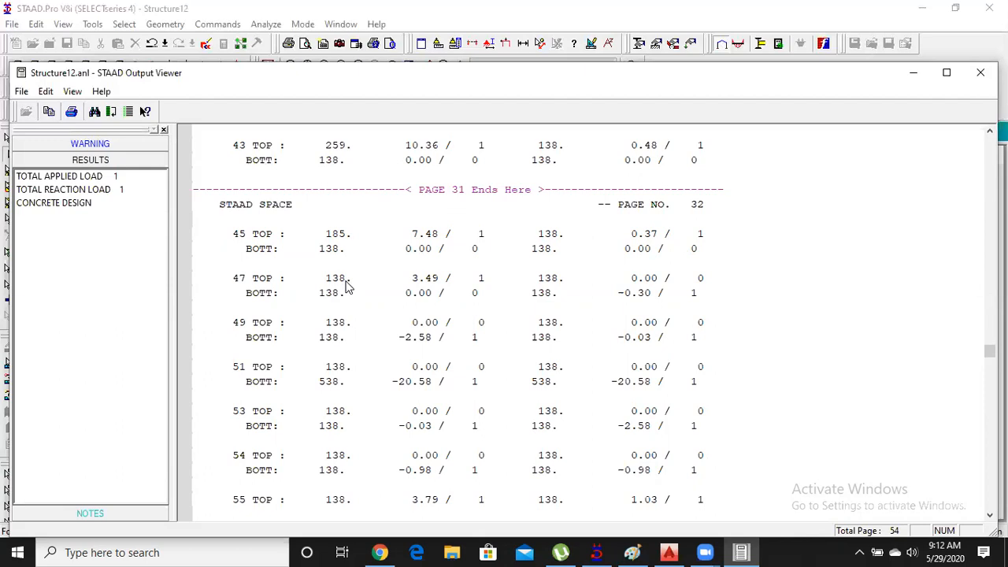
pyautogui.scroll(-7, 347, 286)
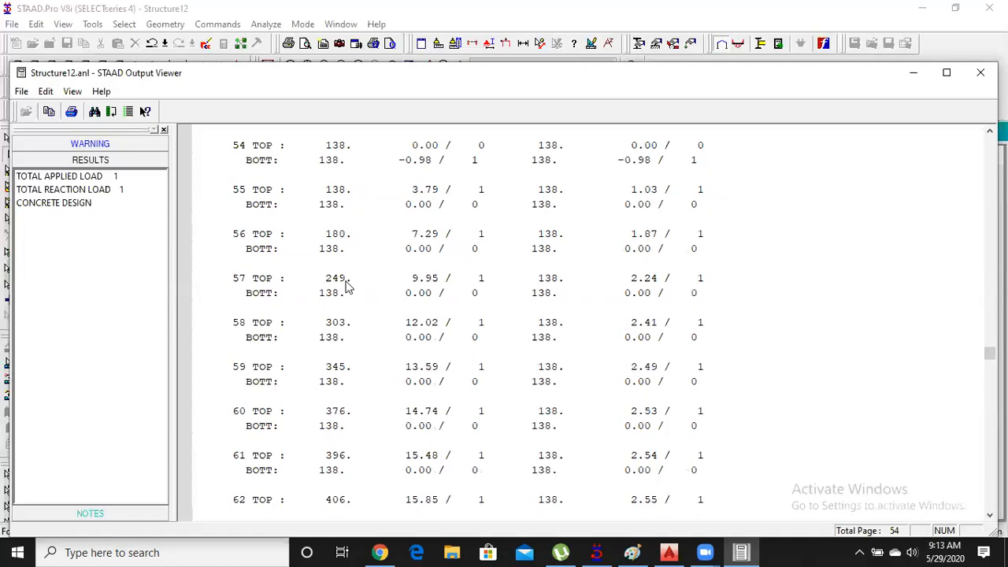
pyautogui.scroll(10, 348, 285)
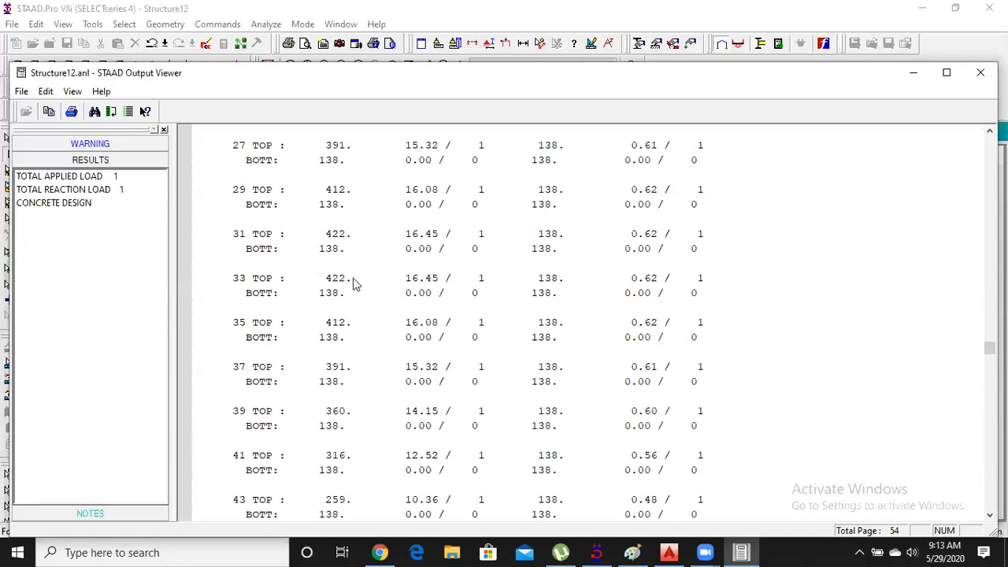
pyautogui.click(981, 73)
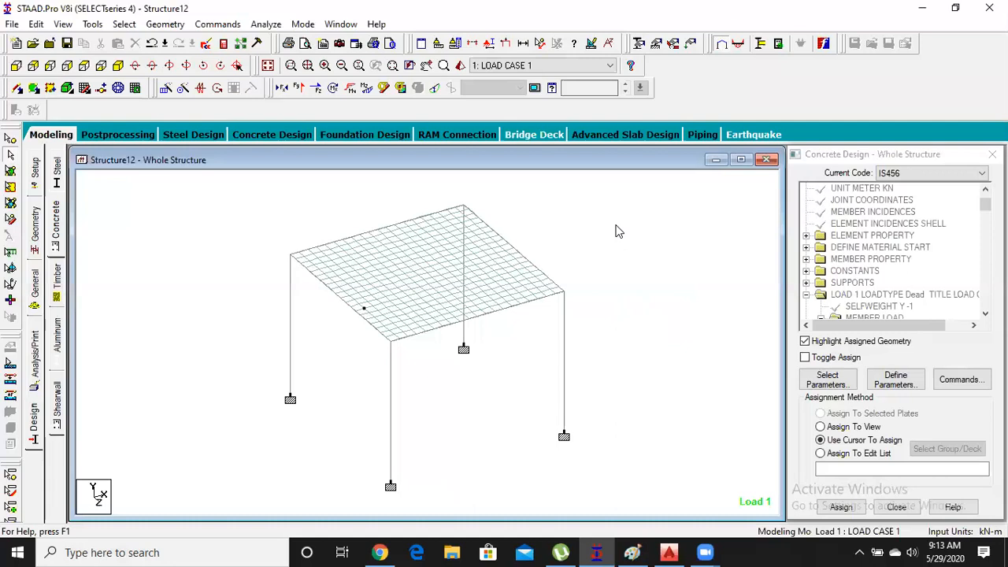
# Examine the slab's plate mesh up close in the whole-structure model
pyautogui.scroll(5, 251, 220)
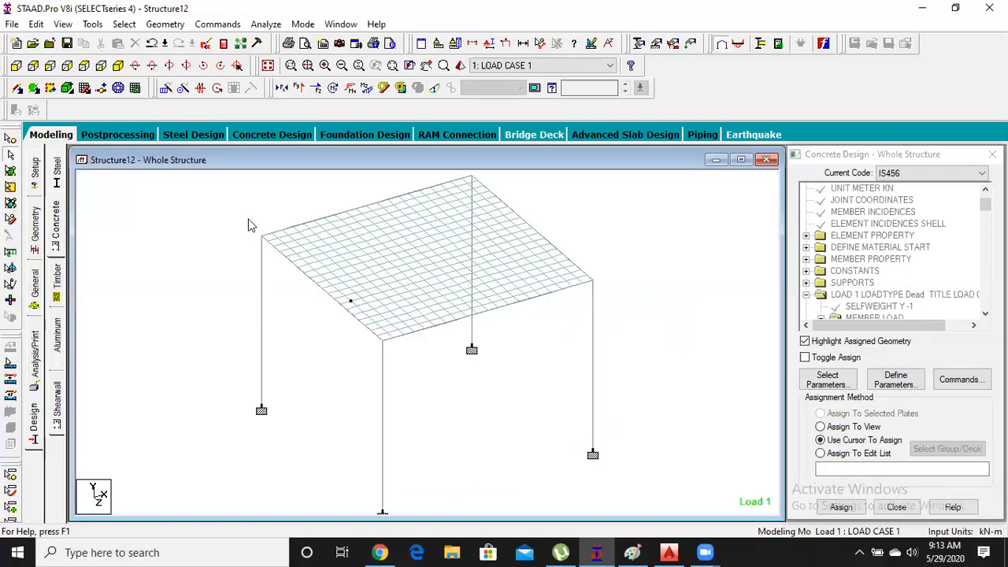
pyautogui.moveTo(291, 236); pyautogui.dragTo(352, 375, button='middle')
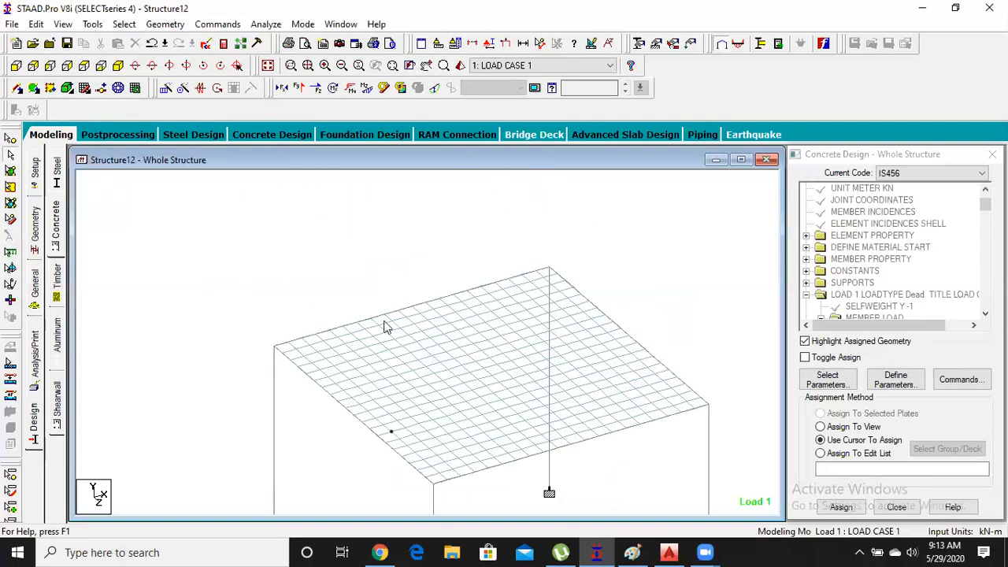